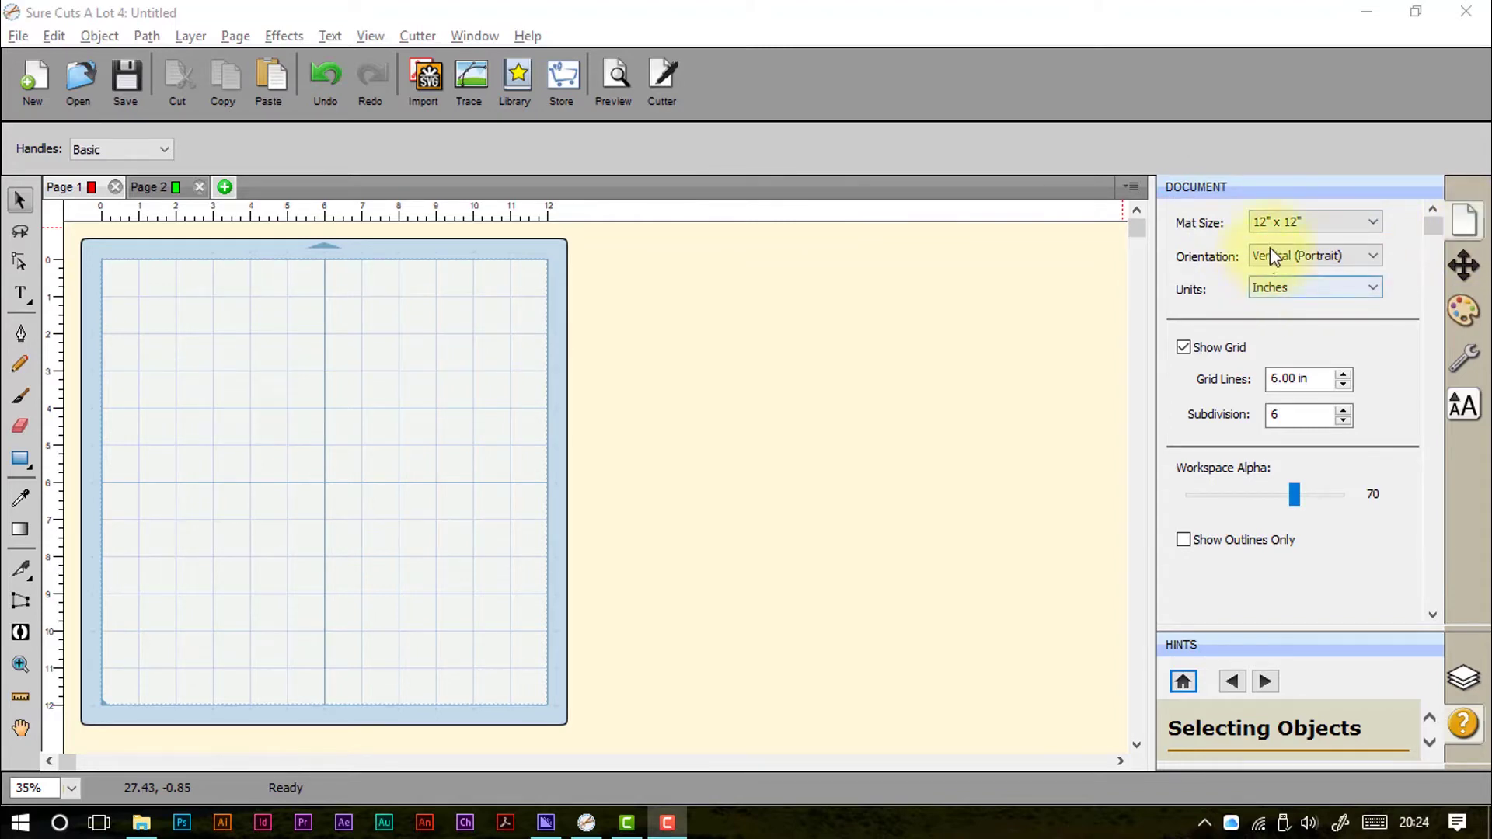
# Step: Switch the mat size to 12 x 24 in, then back to 12 x 12 in
pyautogui.click(1310, 223)
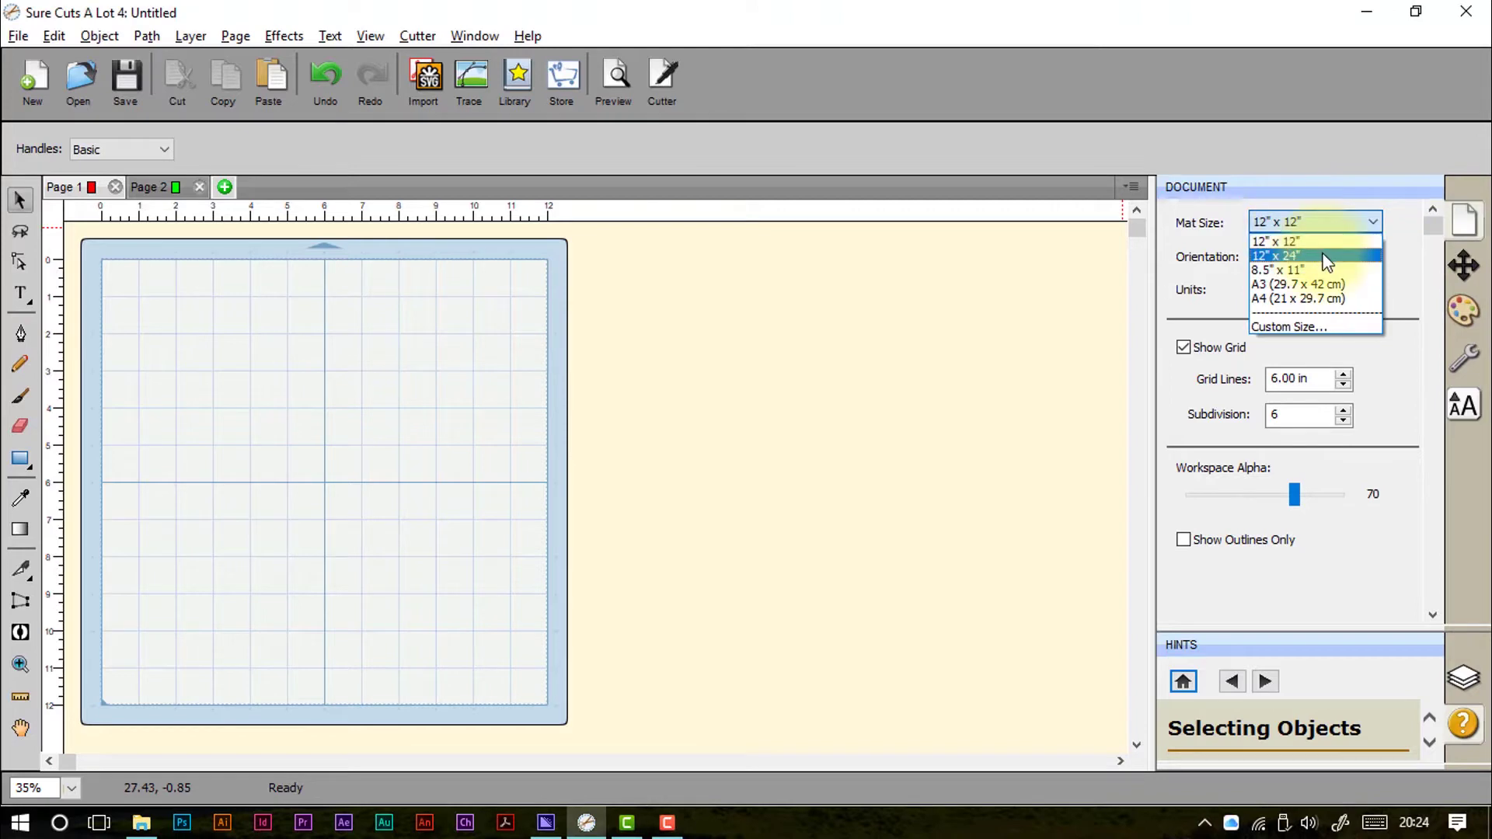
pyautogui.click(1326, 257)
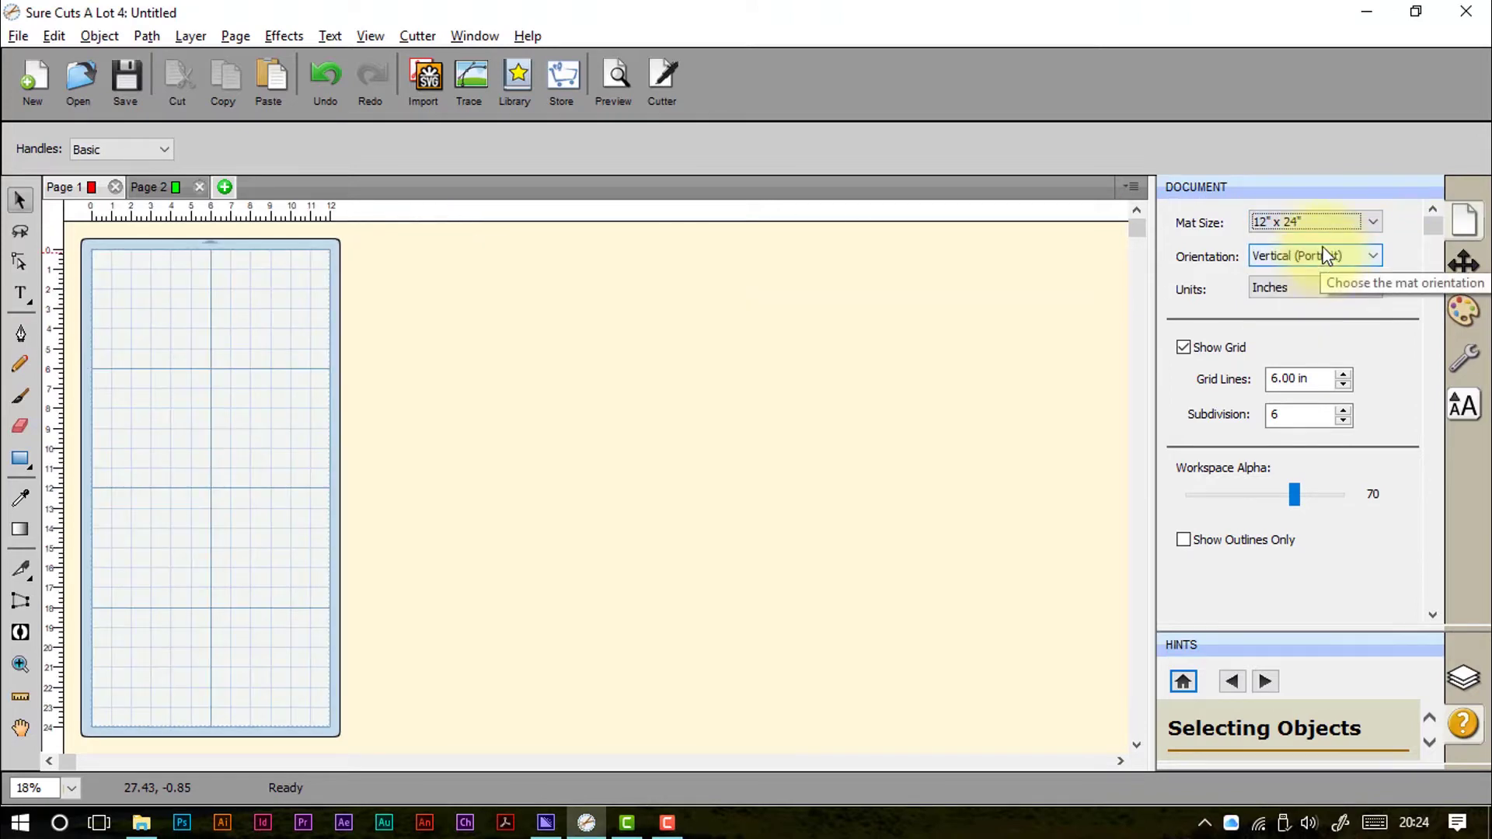
pyautogui.click(1314, 222)
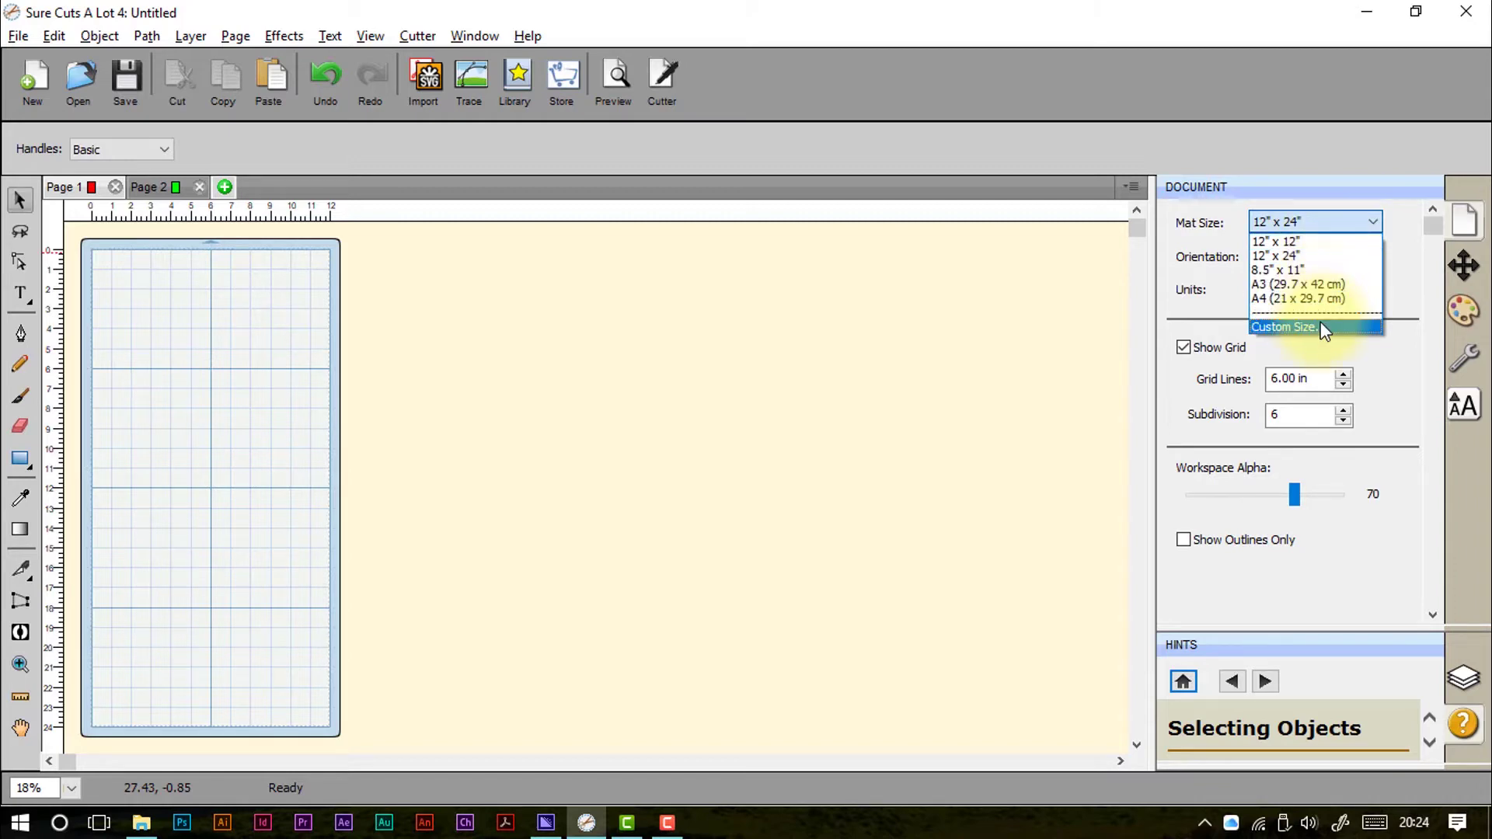
pyautogui.click(1294, 241)
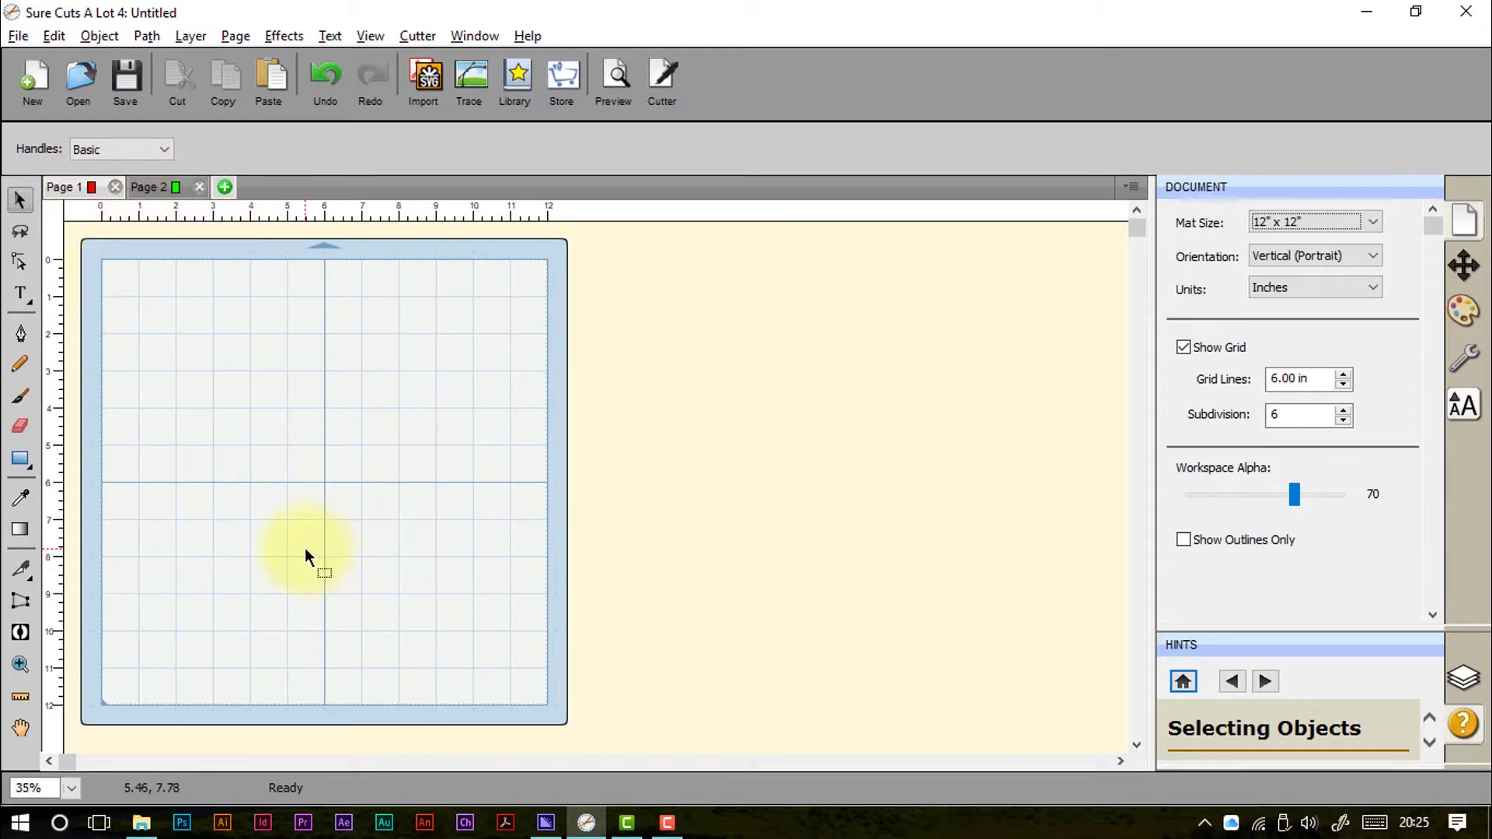
# Step: Add a new Page 3 to the document after Page 2
pyautogui.click(147, 186)
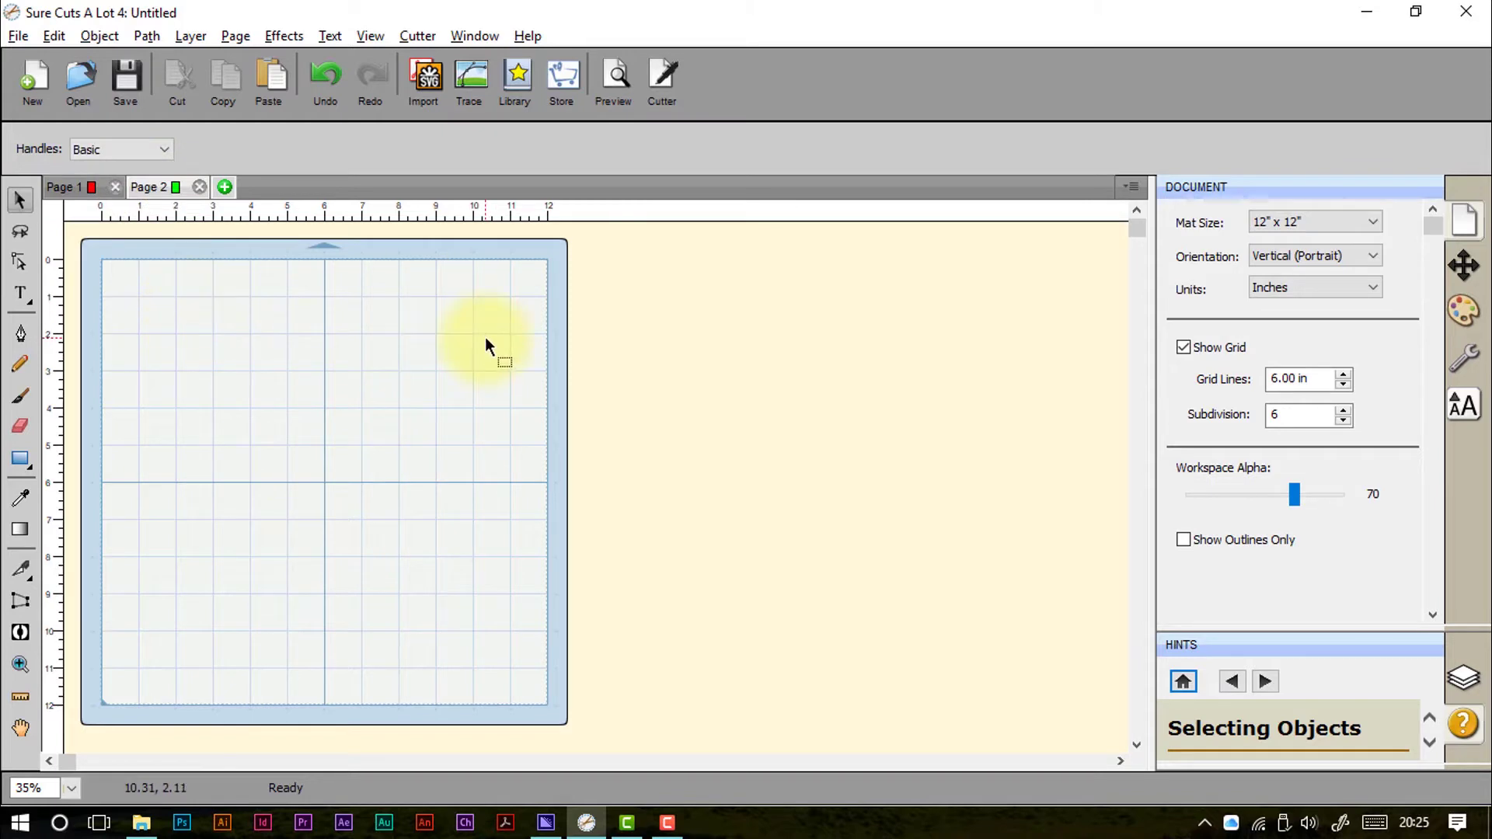
pyautogui.click(225, 187)
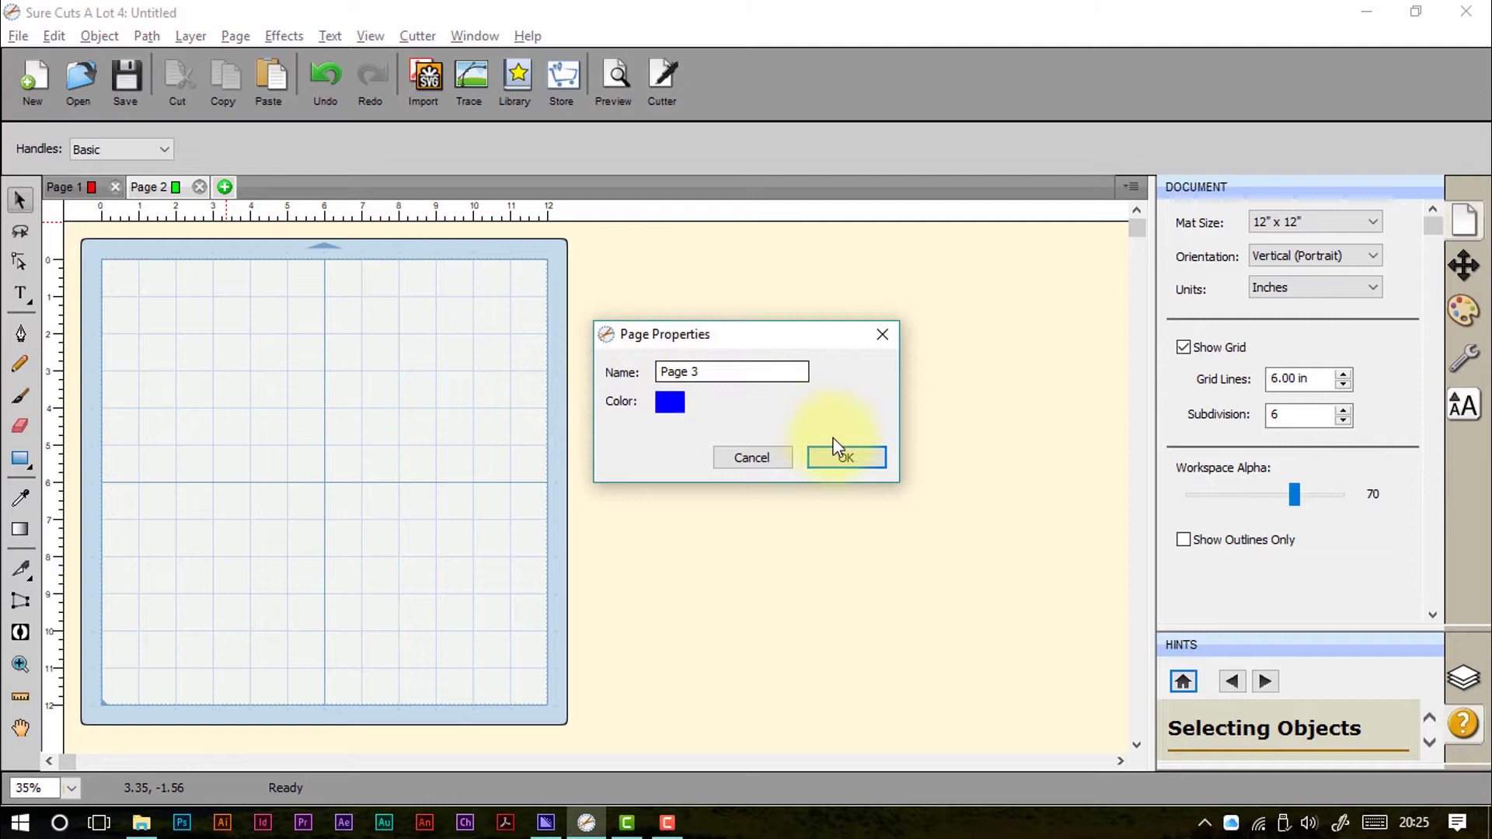
pyautogui.click(850, 459)
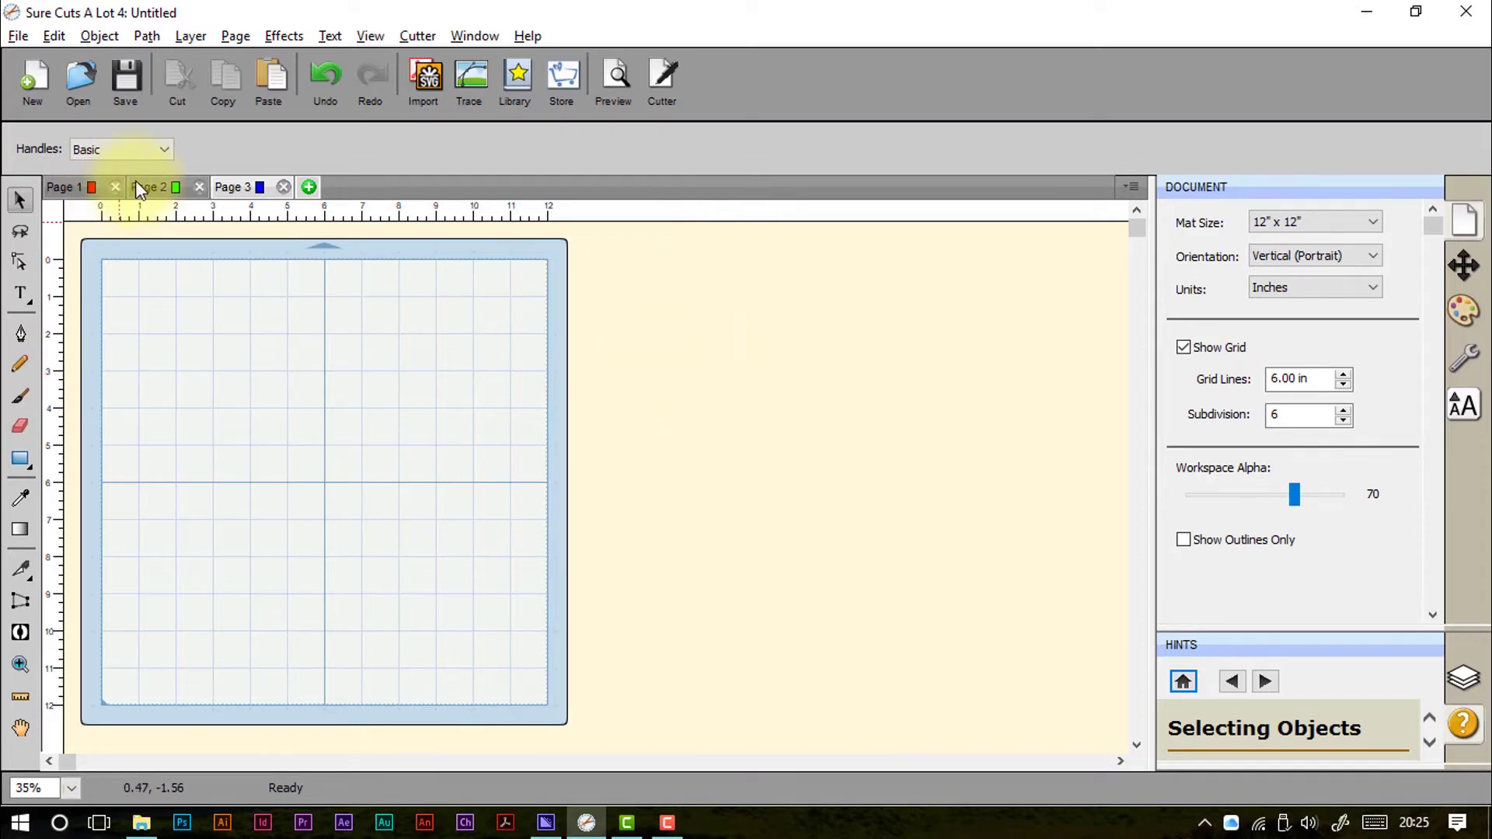
# Step: Rename Page 2 to 'Sentiments'
pyautogui.click(101, 187)
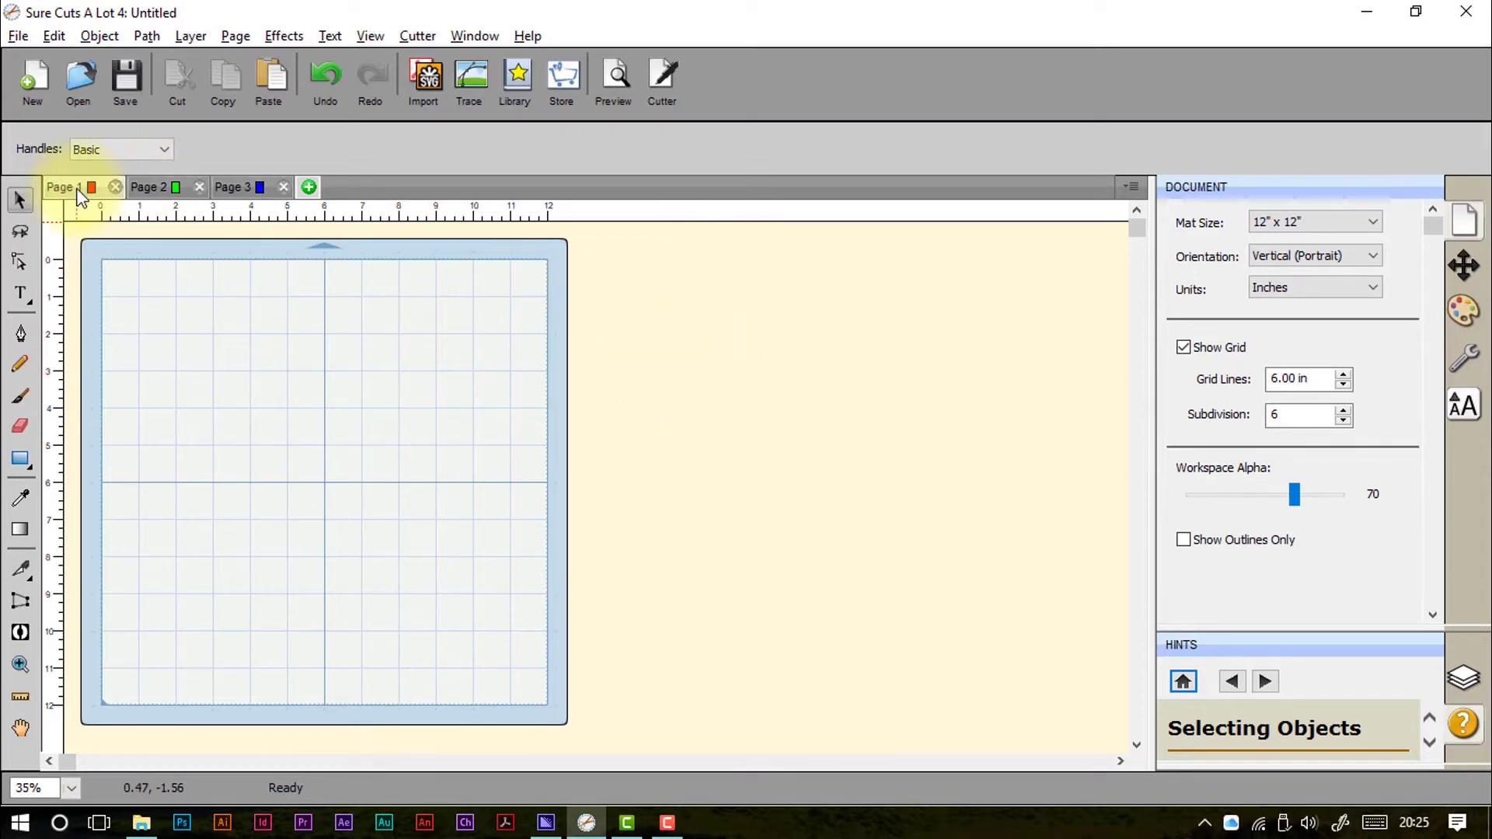
pyautogui.click(151, 187)
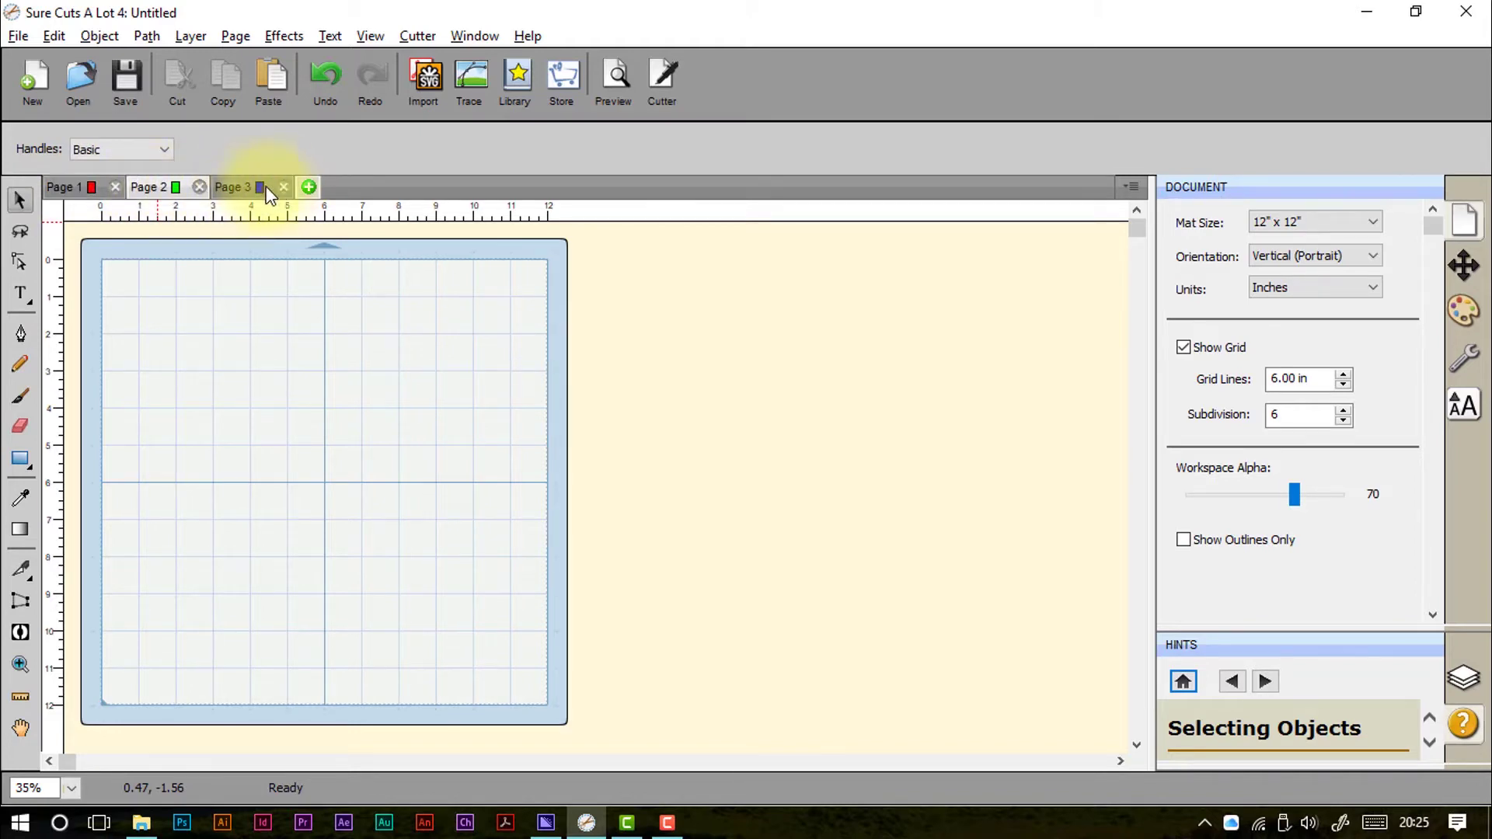
pyautogui.doubleClick(155, 187)
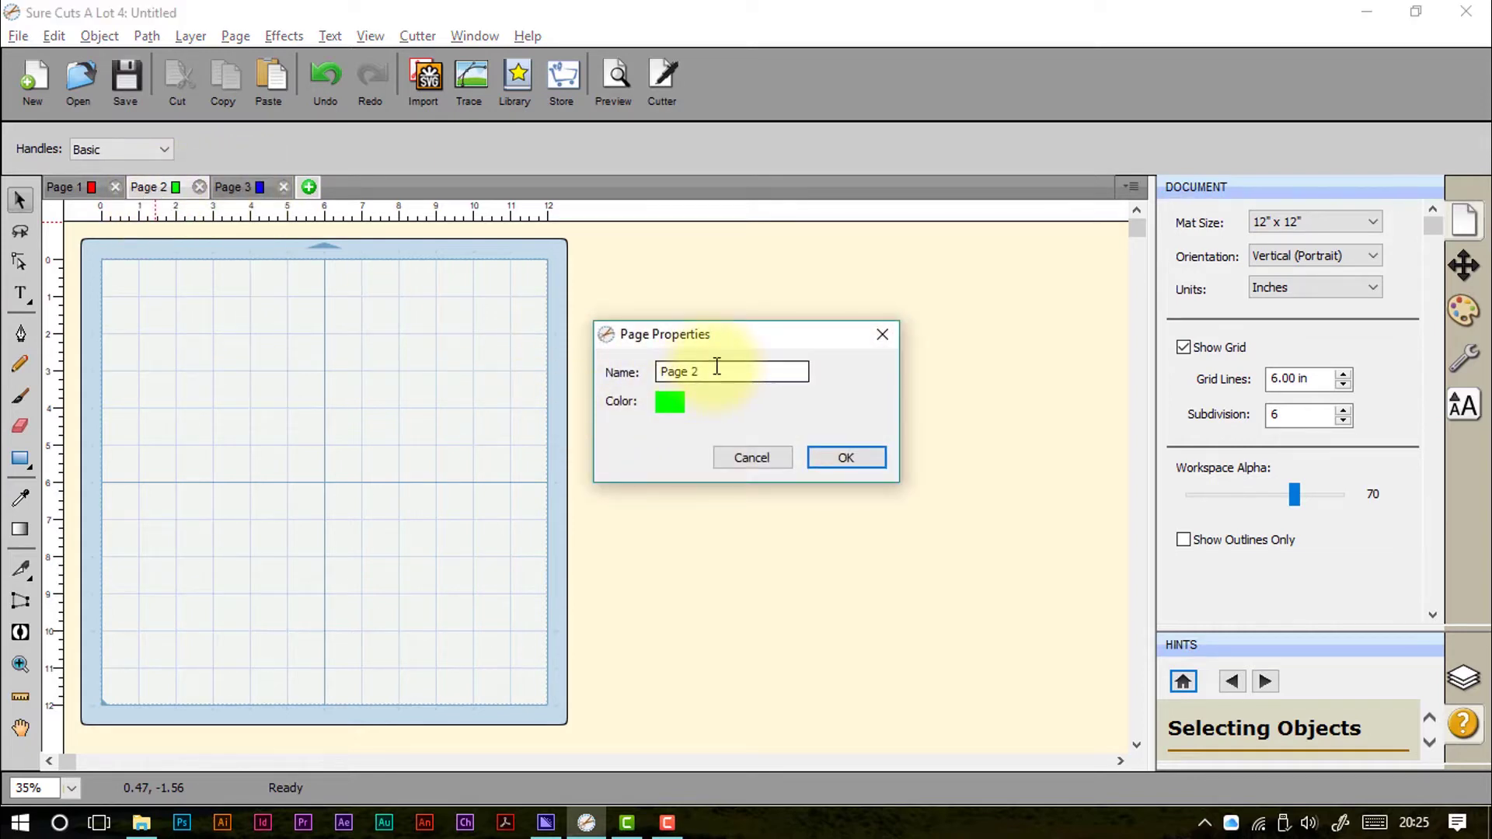
pyautogui.moveTo(750, 373); pyautogui.dragTo(549, 350)
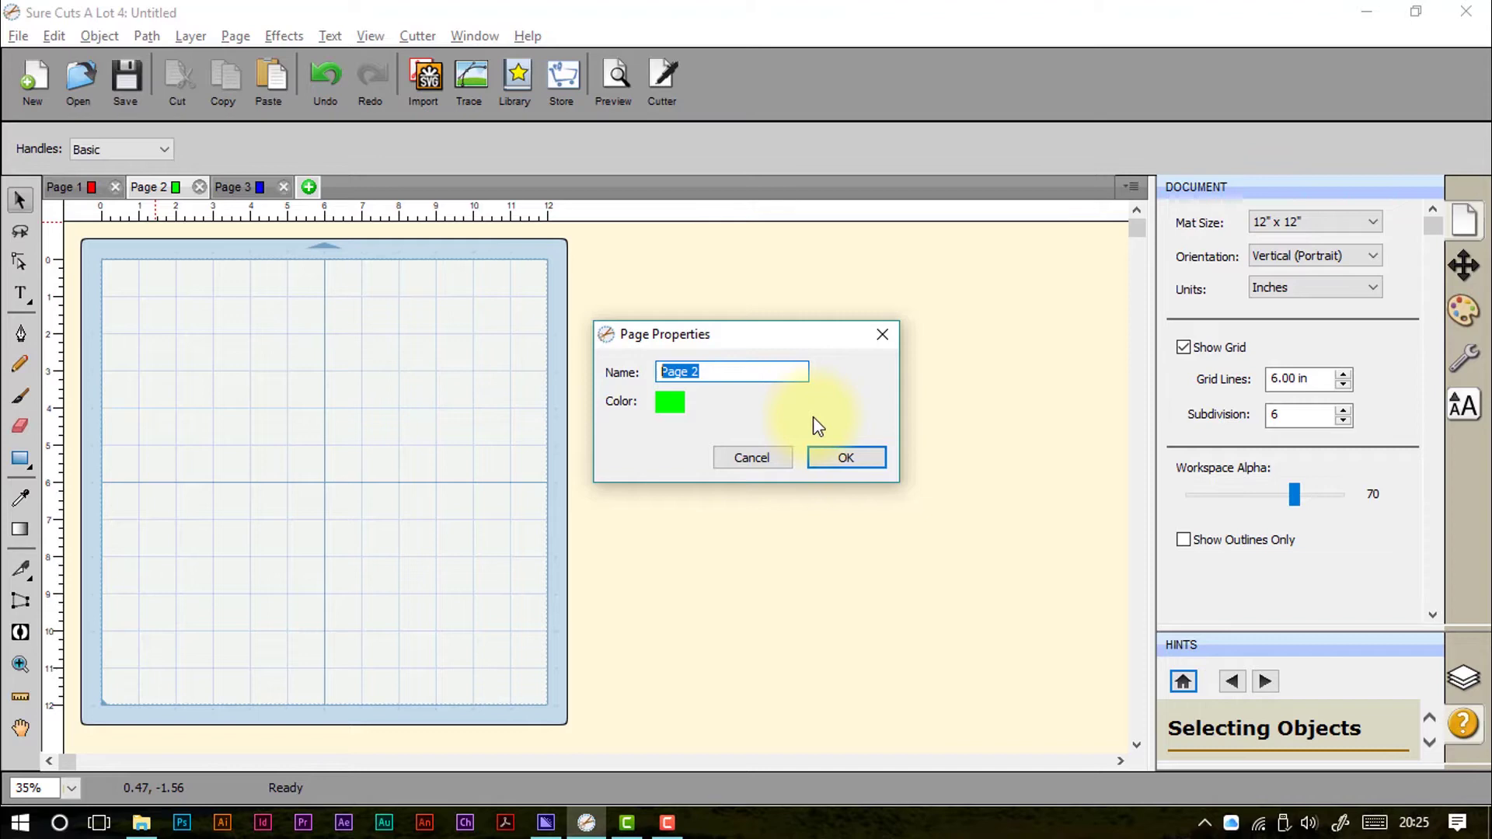
pyautogui.write('Sentiments')
pyautogui.click(827, 458)
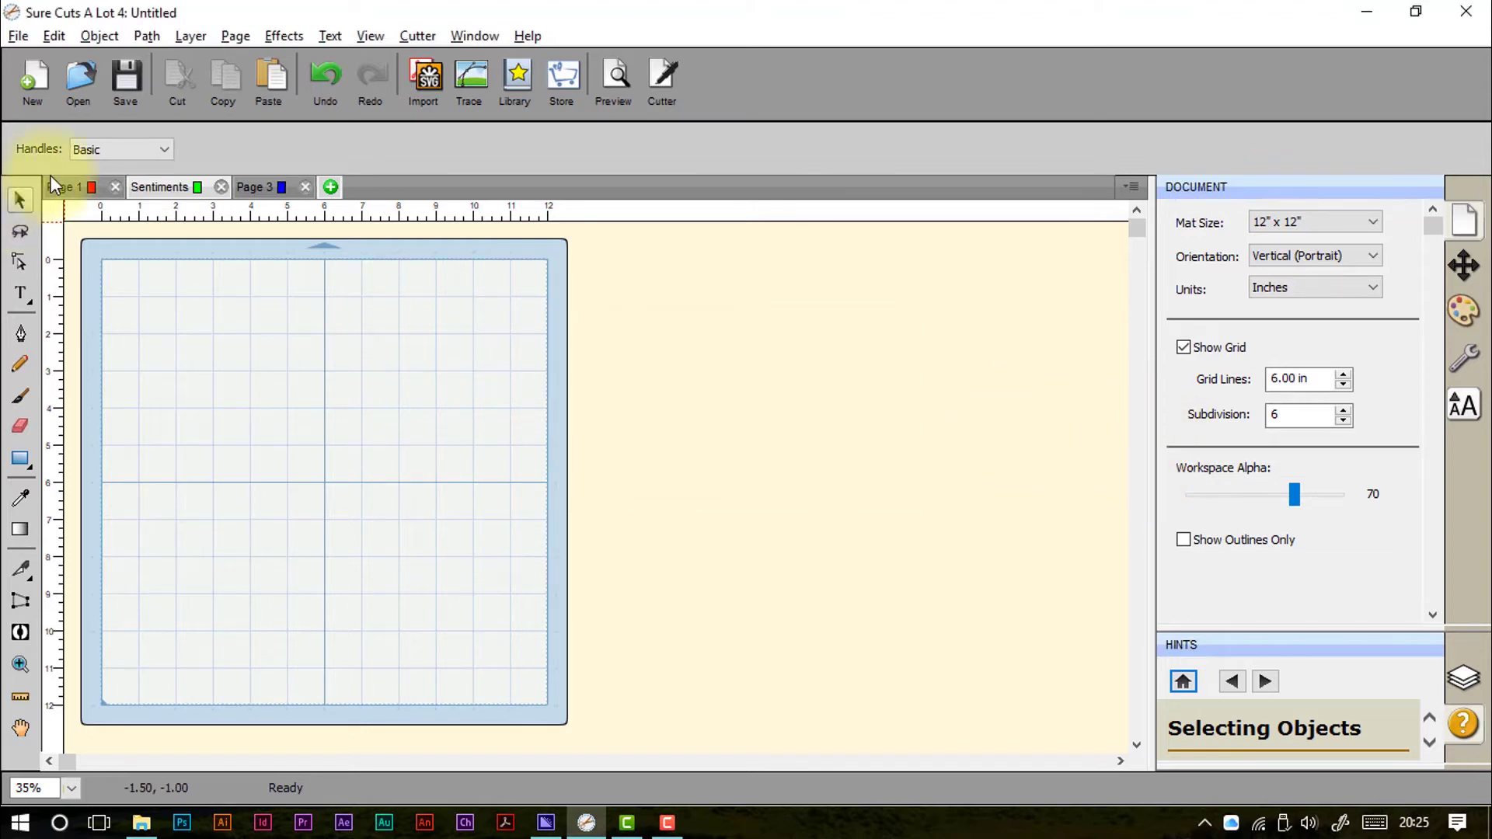
# Step: Rename Page 1 to 'Card'
pyautogui.doubleClick(60, 187)
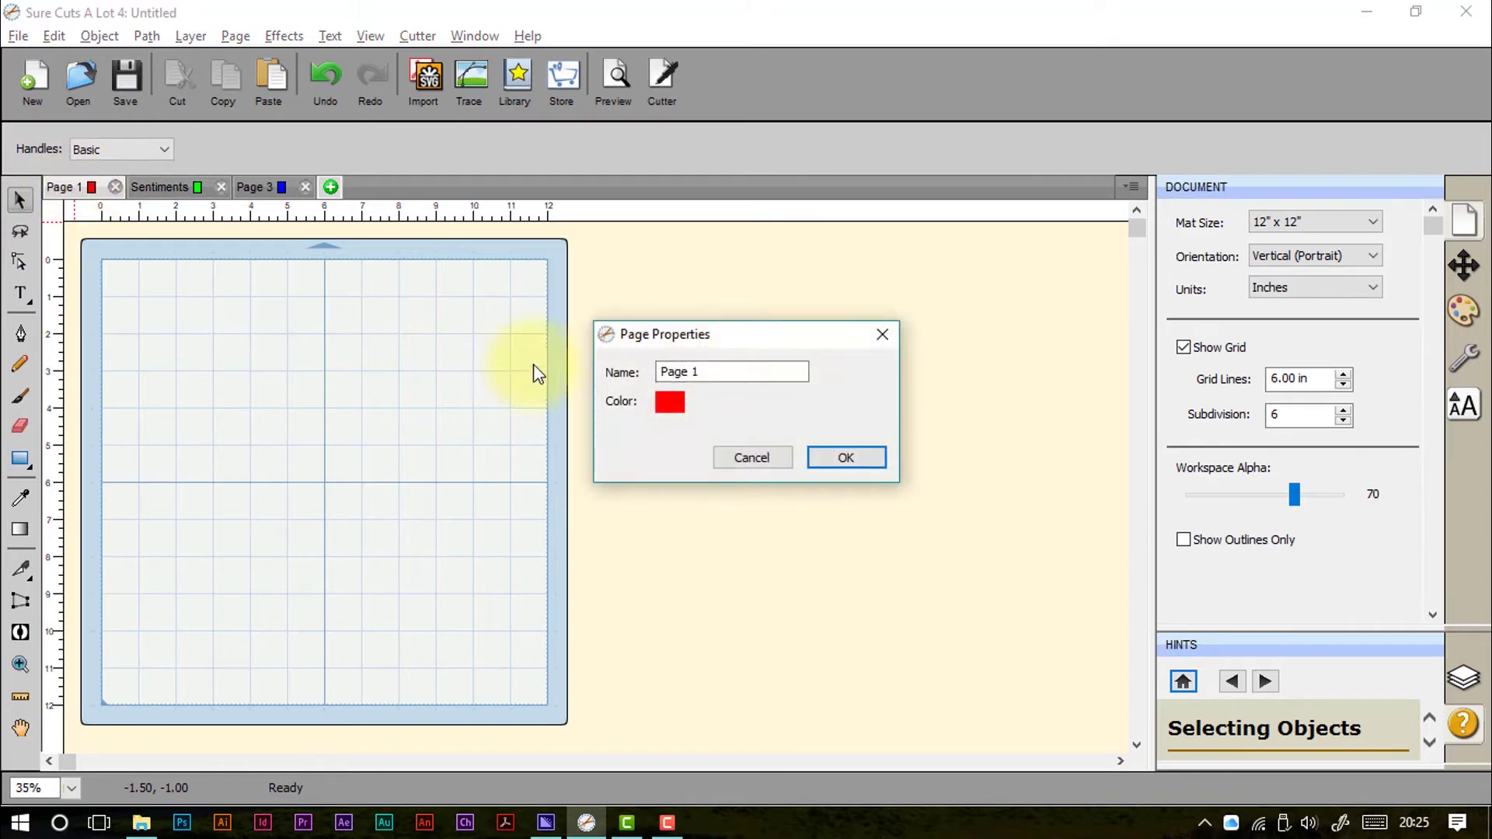
pyautogui.doubleClick(709, 372)
pyautogui.write('Card')
pyautogui.press('Return')
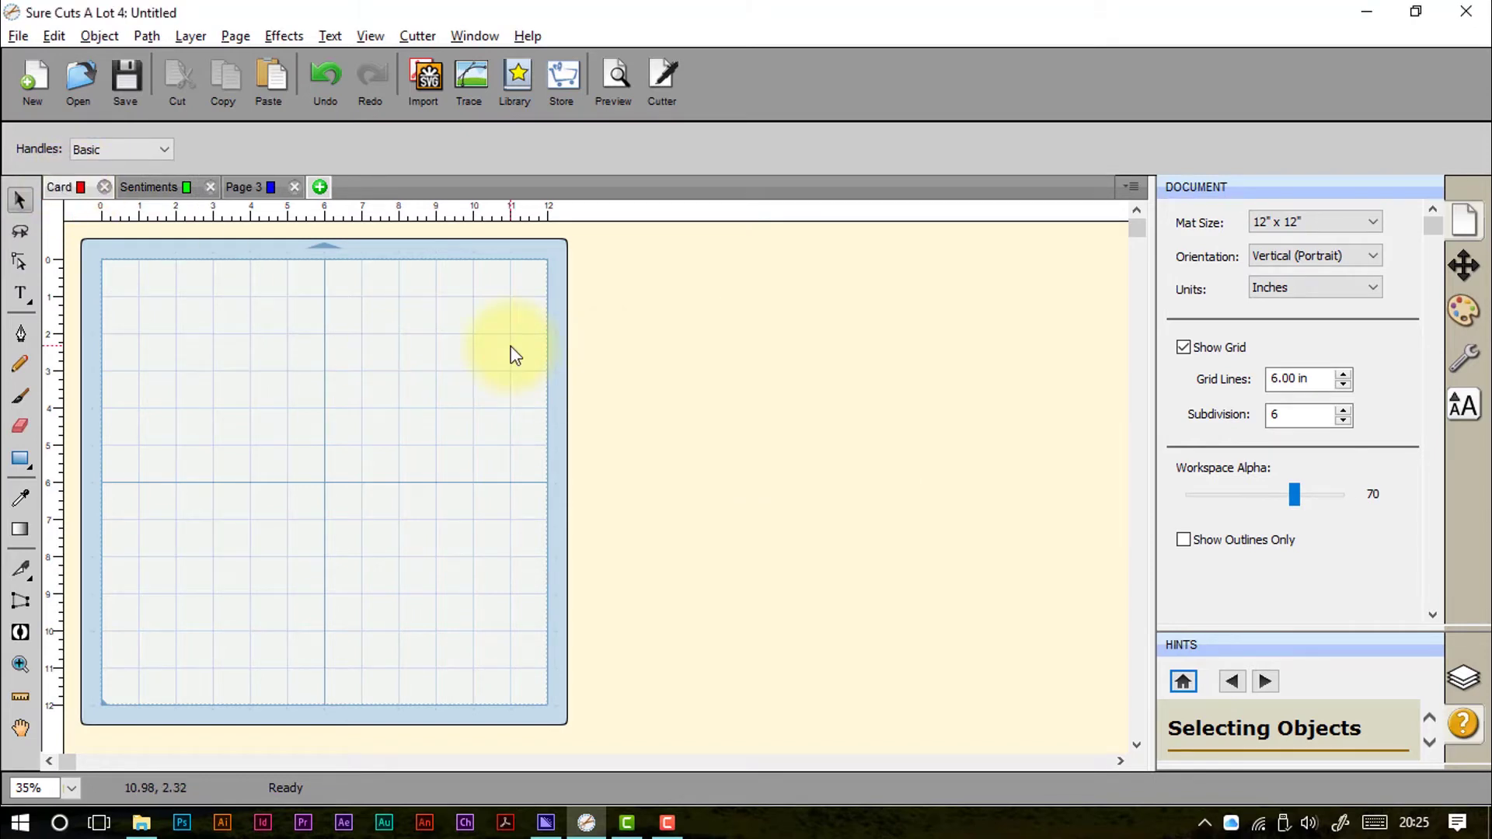
# Step: Rename Page 3 to 'Embellishments'
pyautogui.doubleClick(240, 188)
pyautogui.doubleClick(723, 373)
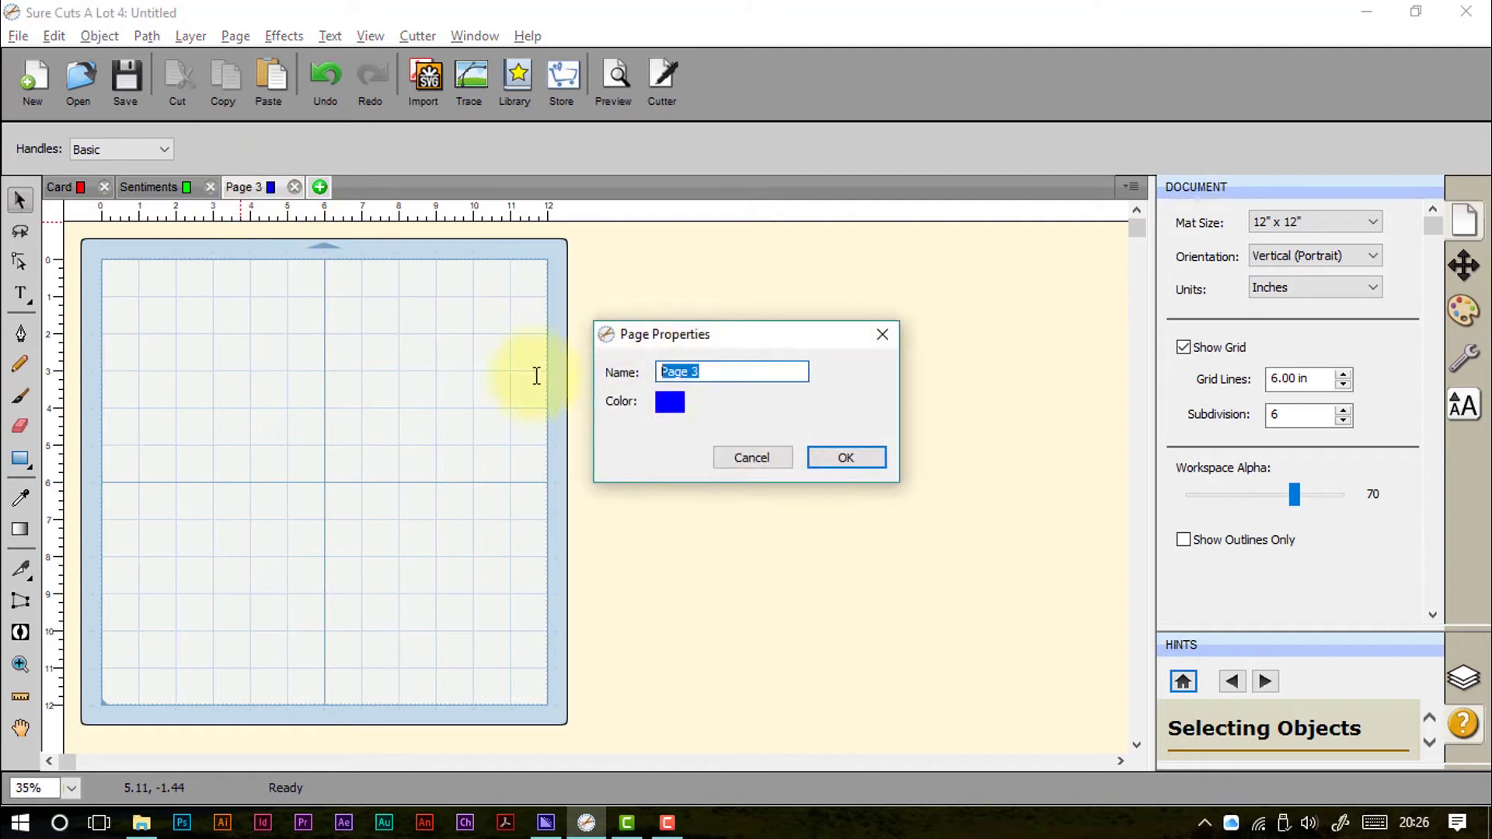
pyautogui.write('Embellishments')
pyautogui.click(845, 459)
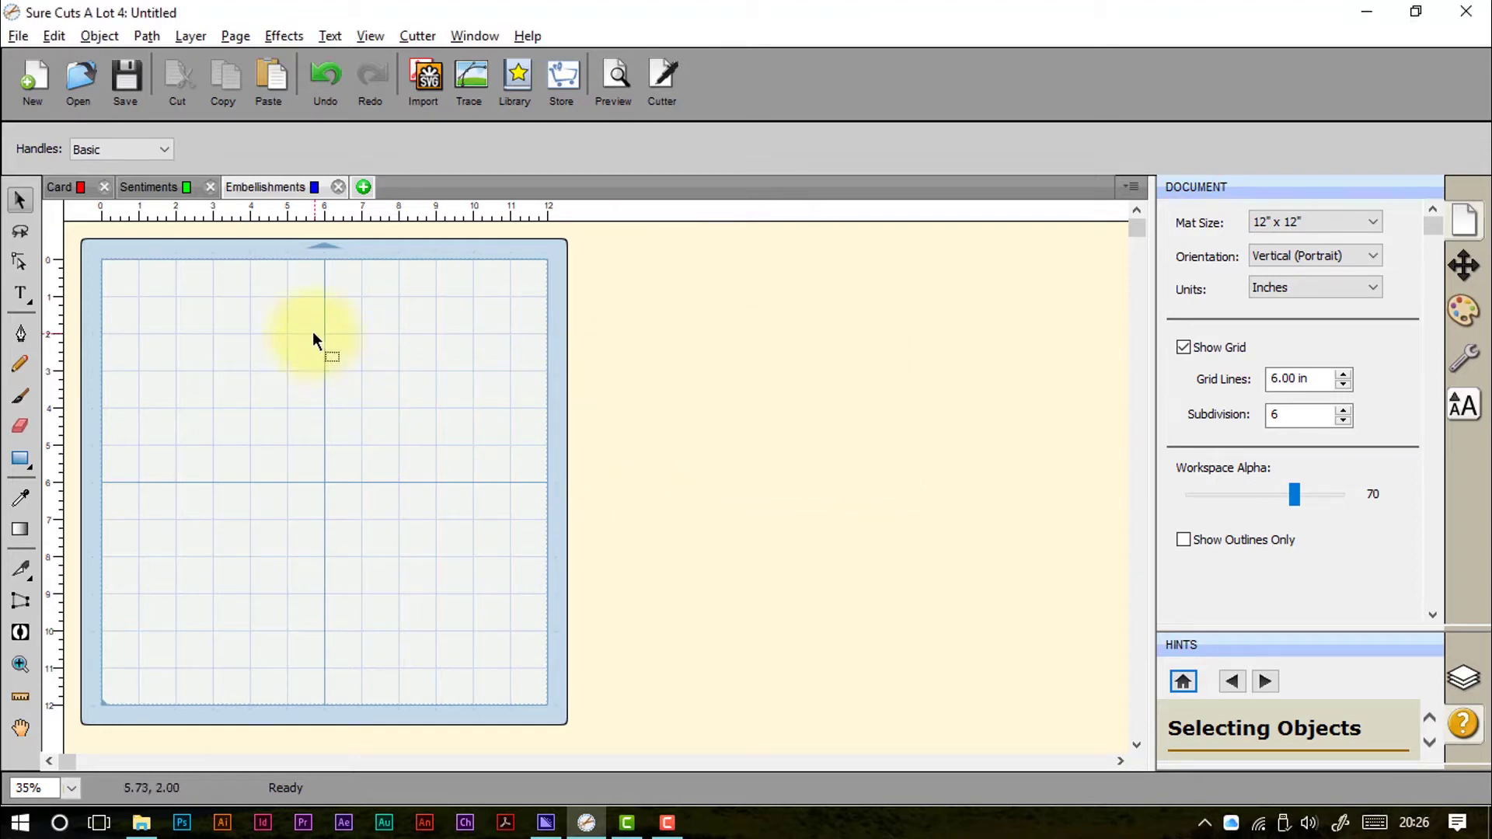
# Step: Browse the Card, Sentiments and Embellishments pages, try moving Sentiments last, then undo the reorder
pyautogui.click(67, 189)
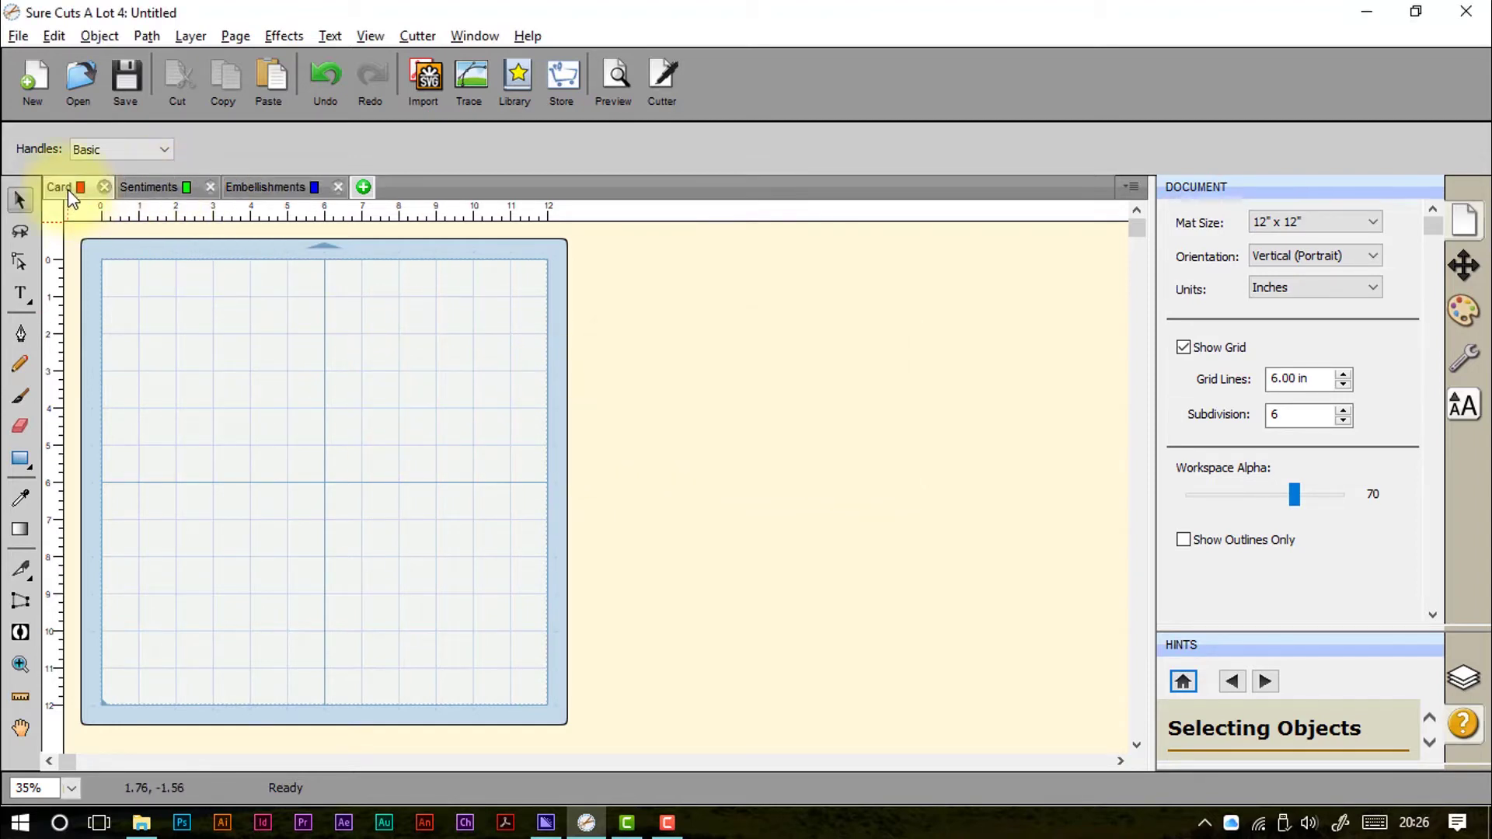
pyautogui.click(173, 191)
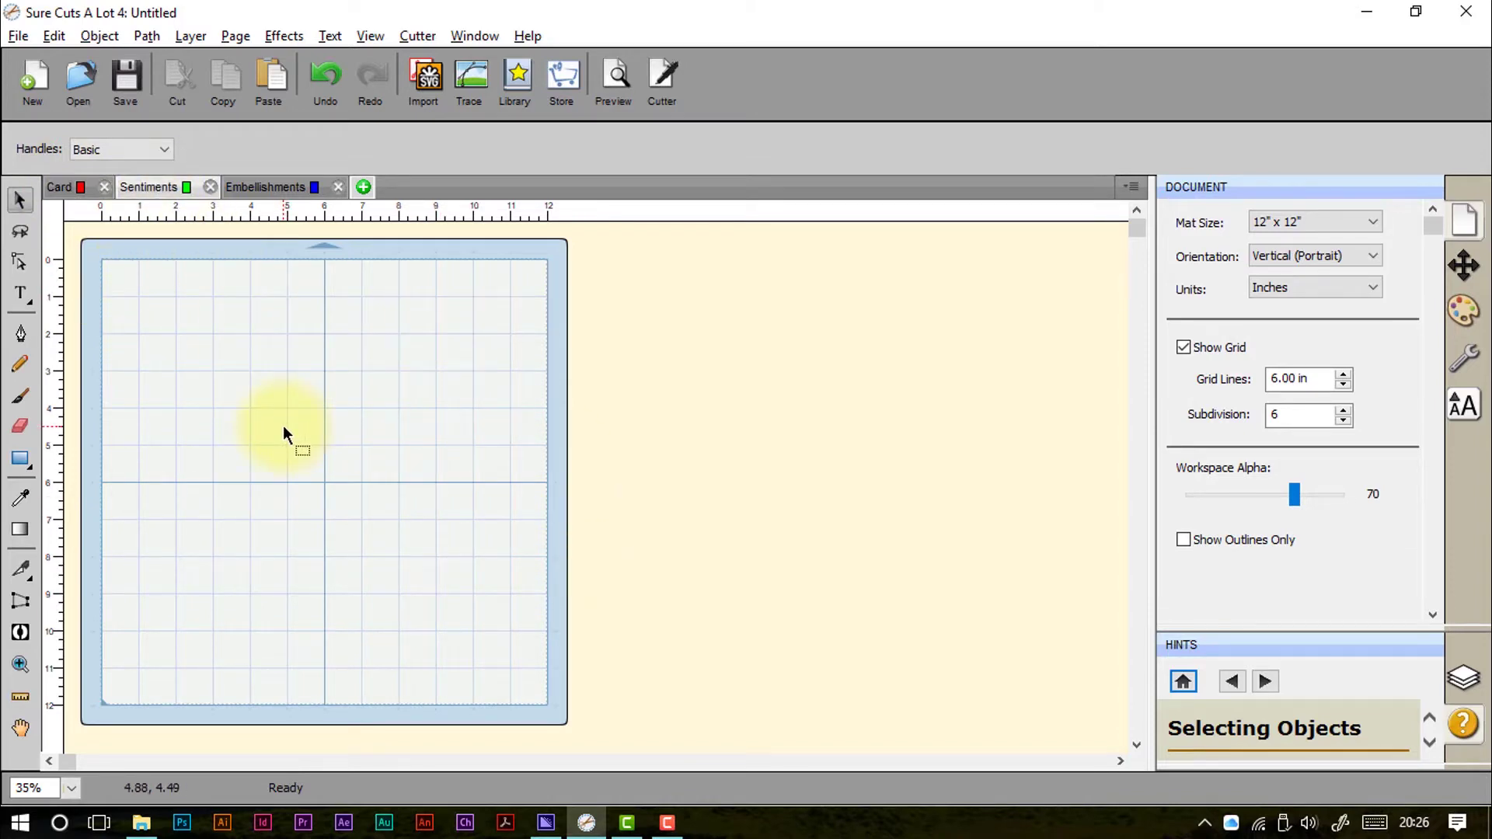
pyautogui.click(252, 188)
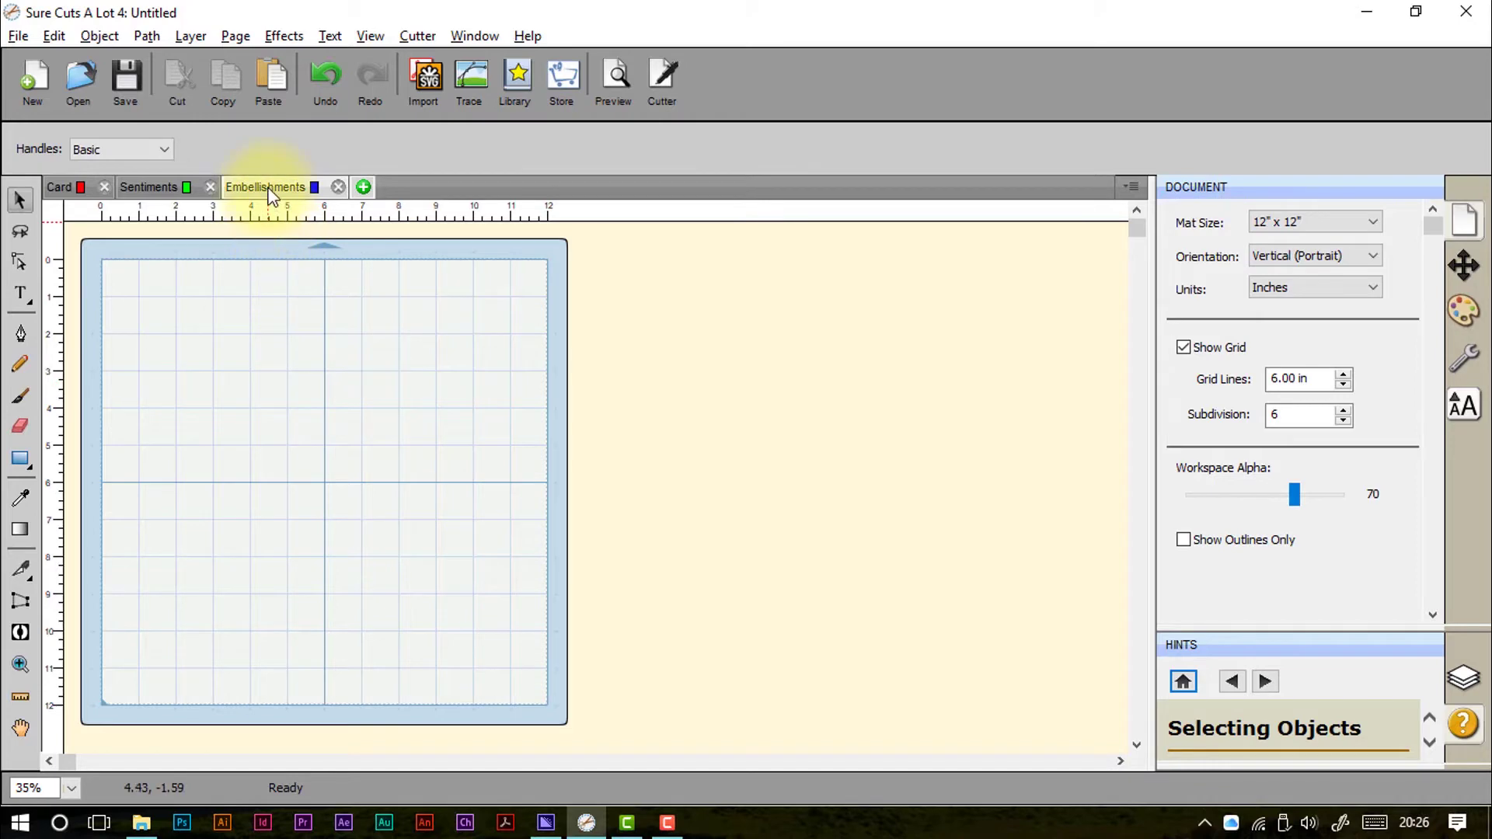
pyautogui.moveTo(122, 193); pyautogui.dragTo(239, 192)
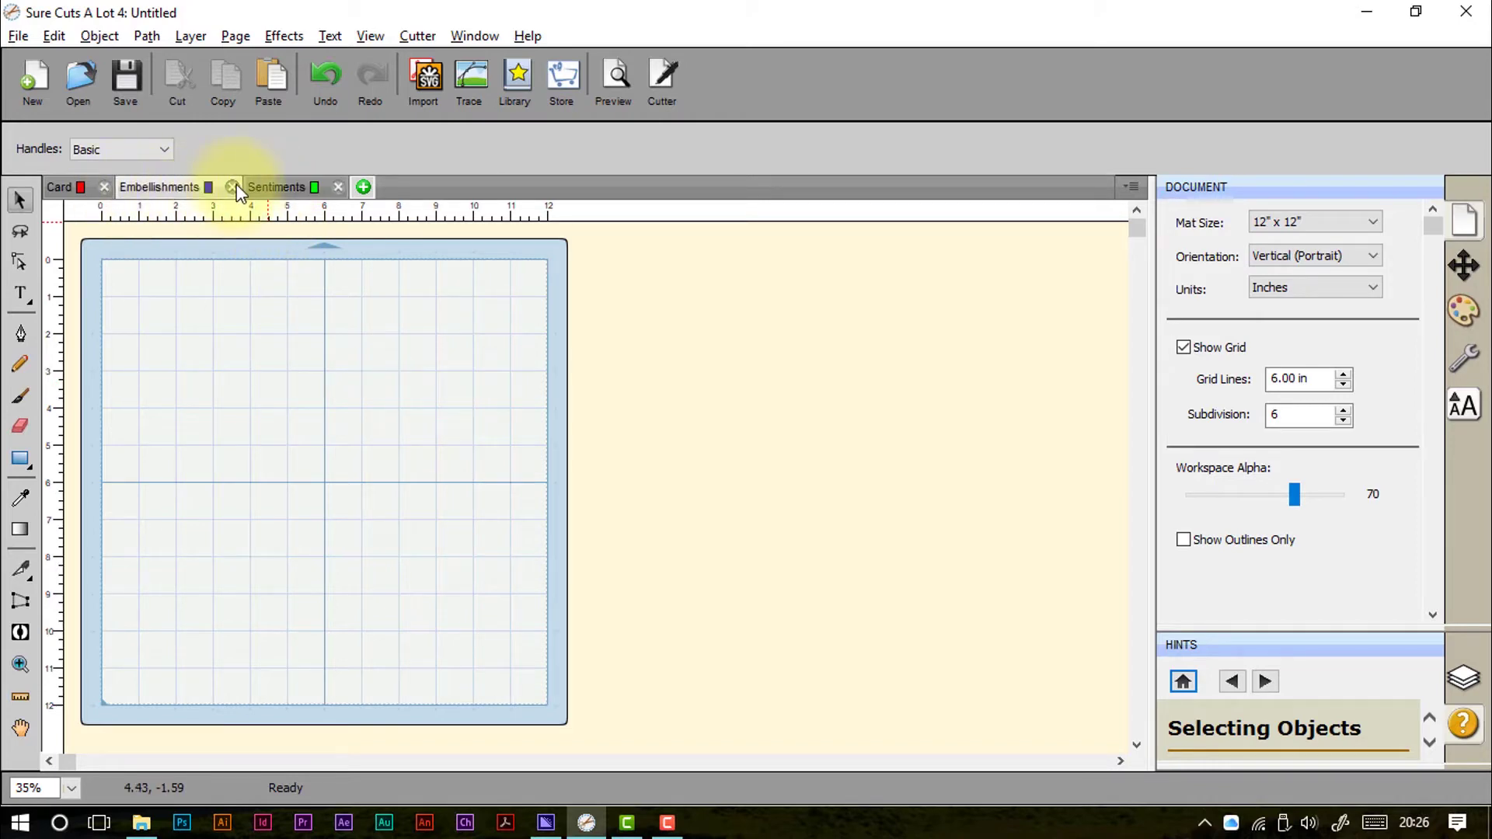
pyautogui.hotkey('ctrl', 'z')
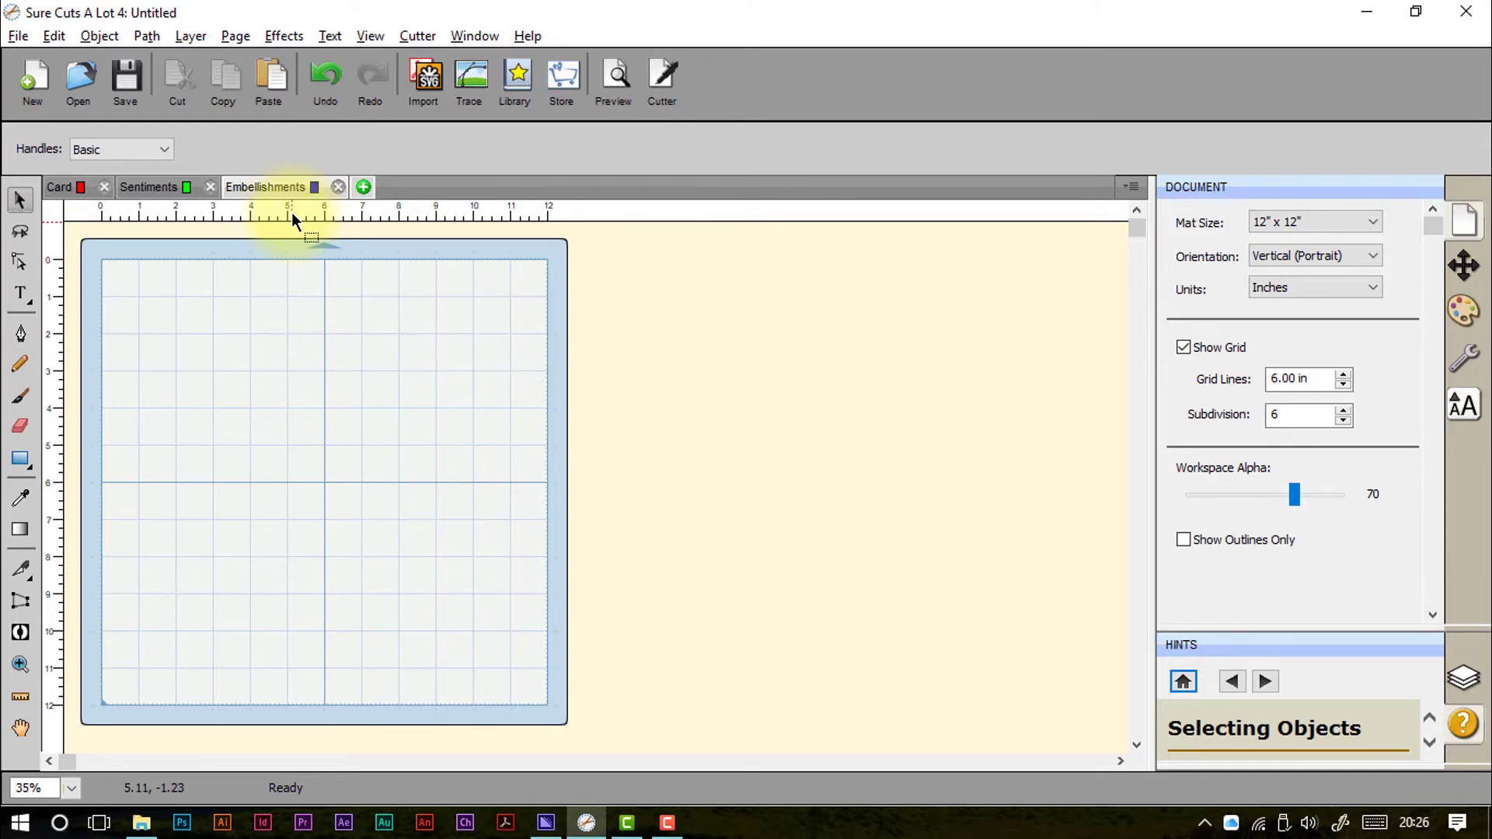
# Step: Place a Cylinder from the Basic Shapes library at the upper left of the Card page
pyautogui.click(61, 186)
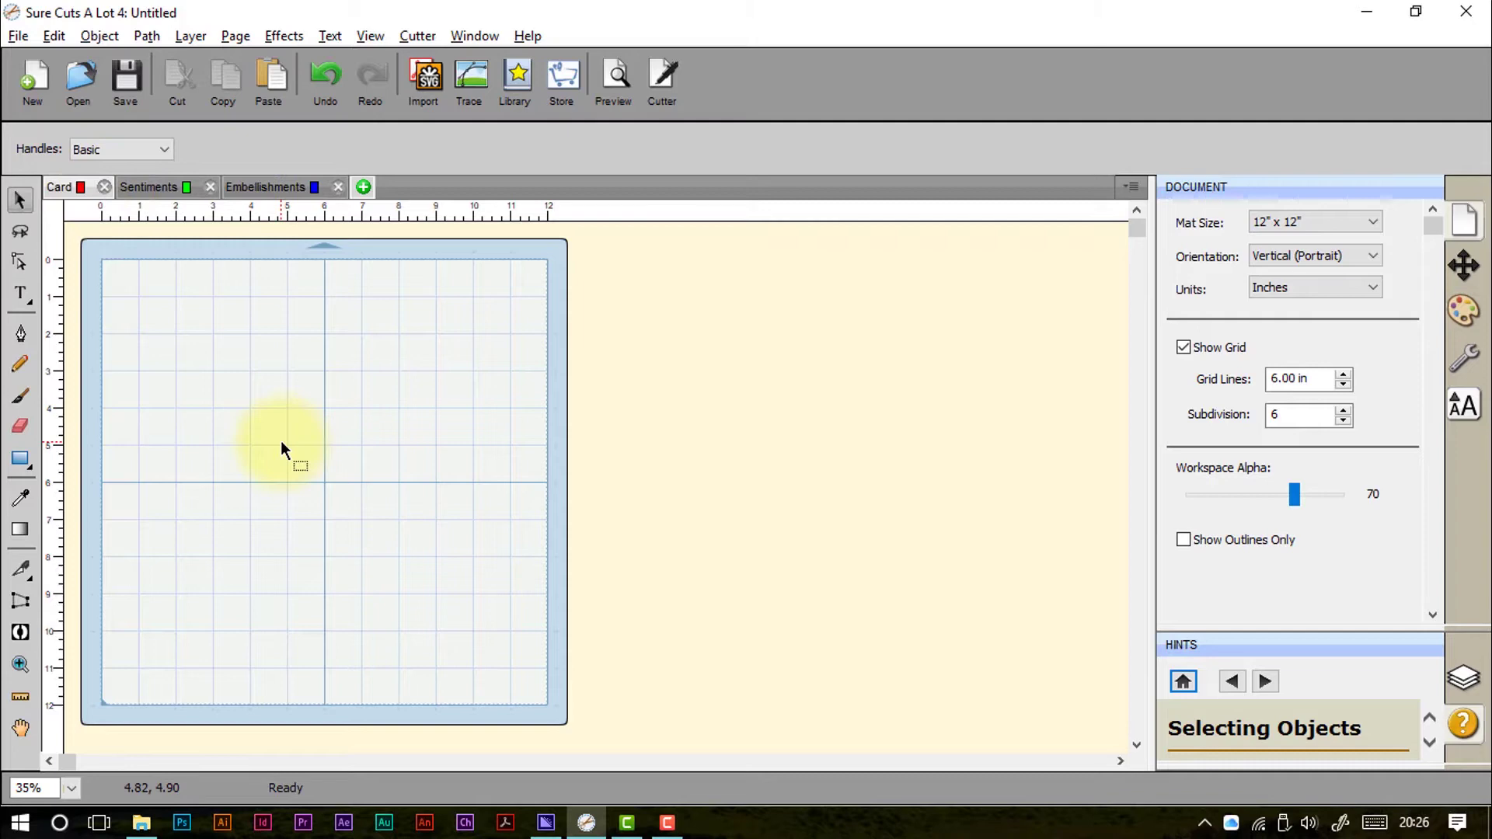
pyautogui.click(512, 78)
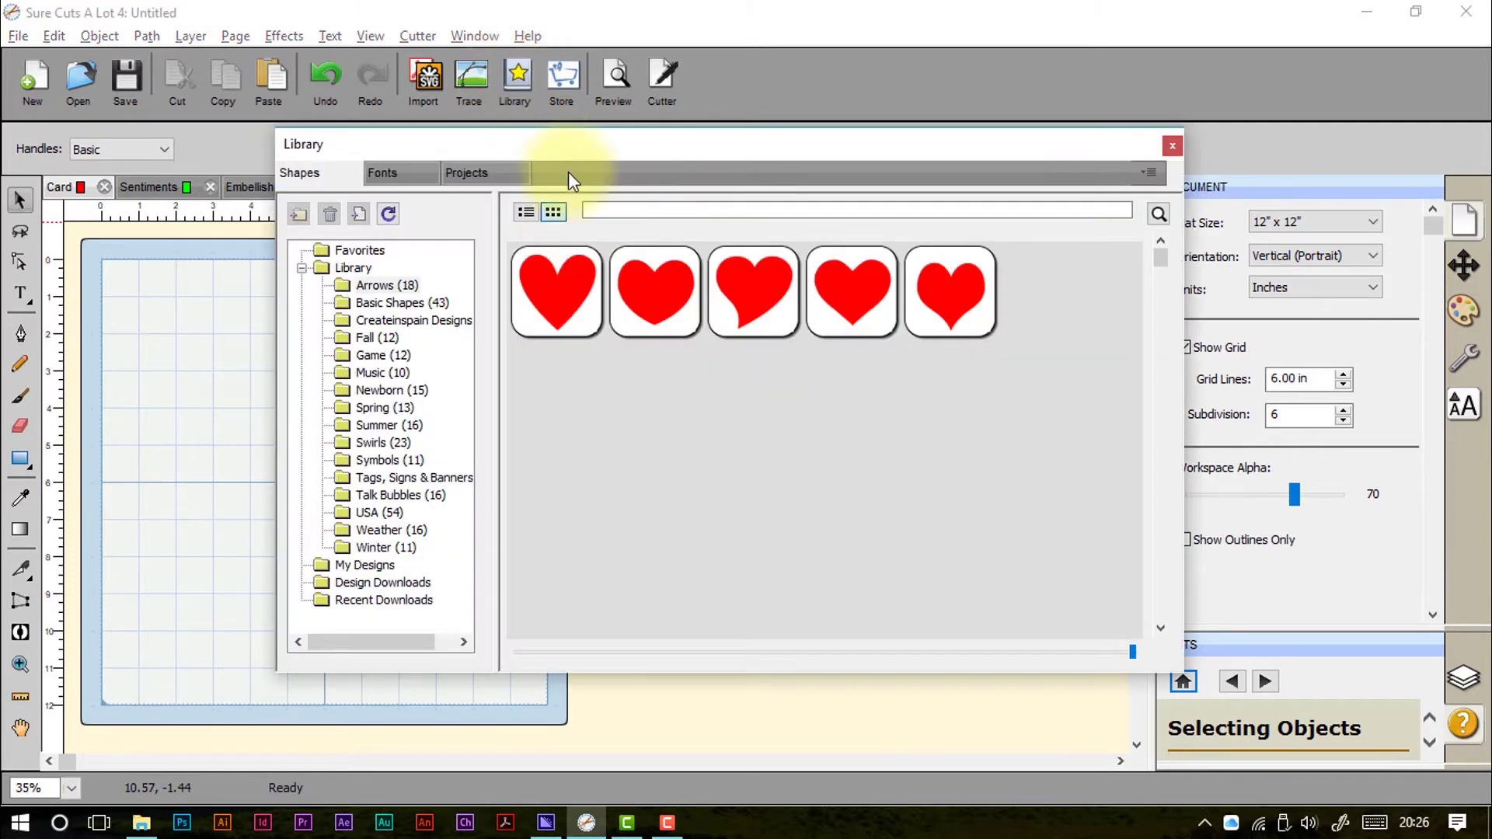
pyautogui.click(378, 287)
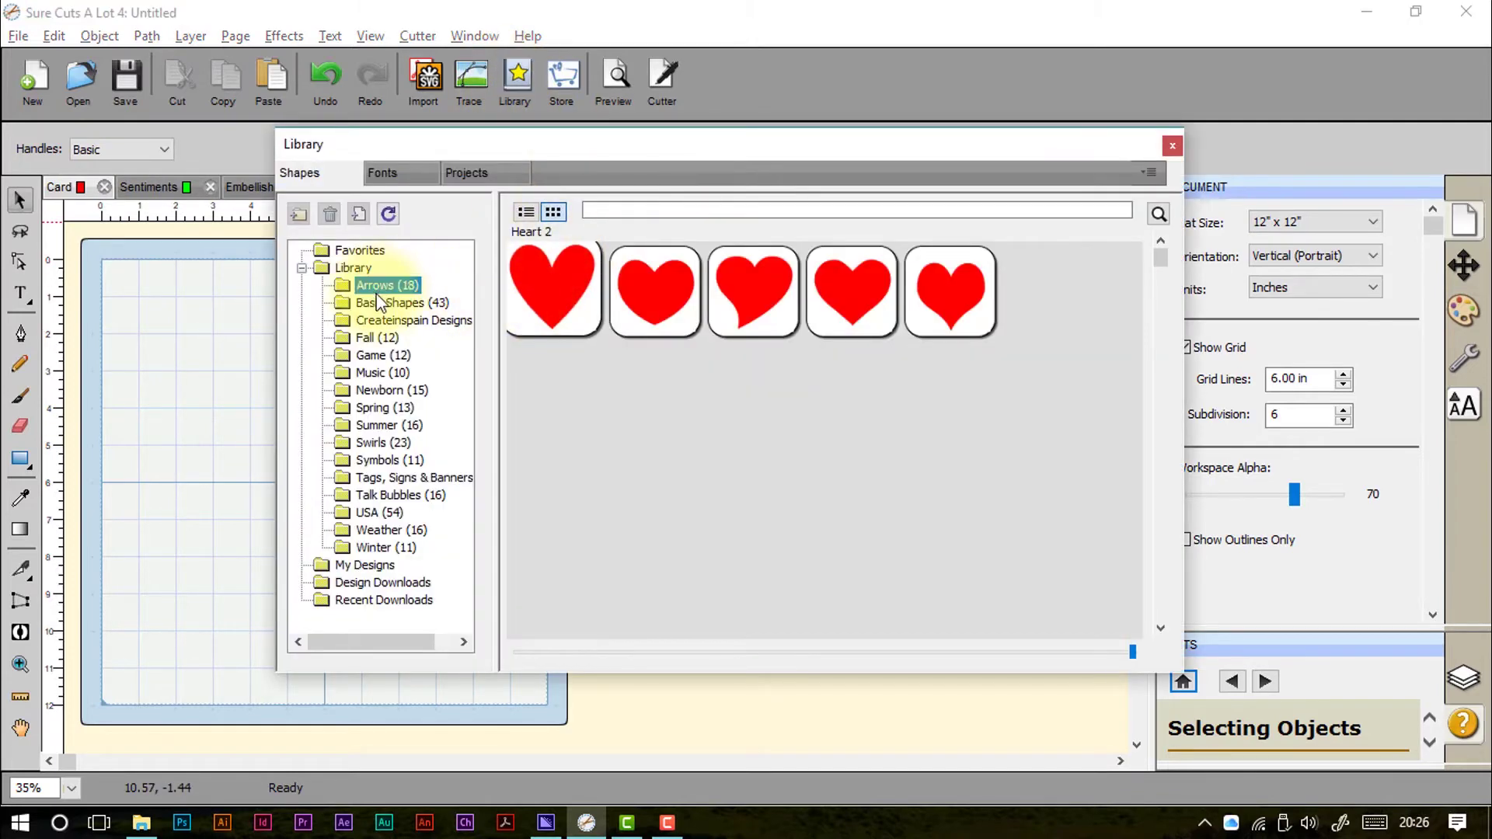
pyautogui.click(377, 303)
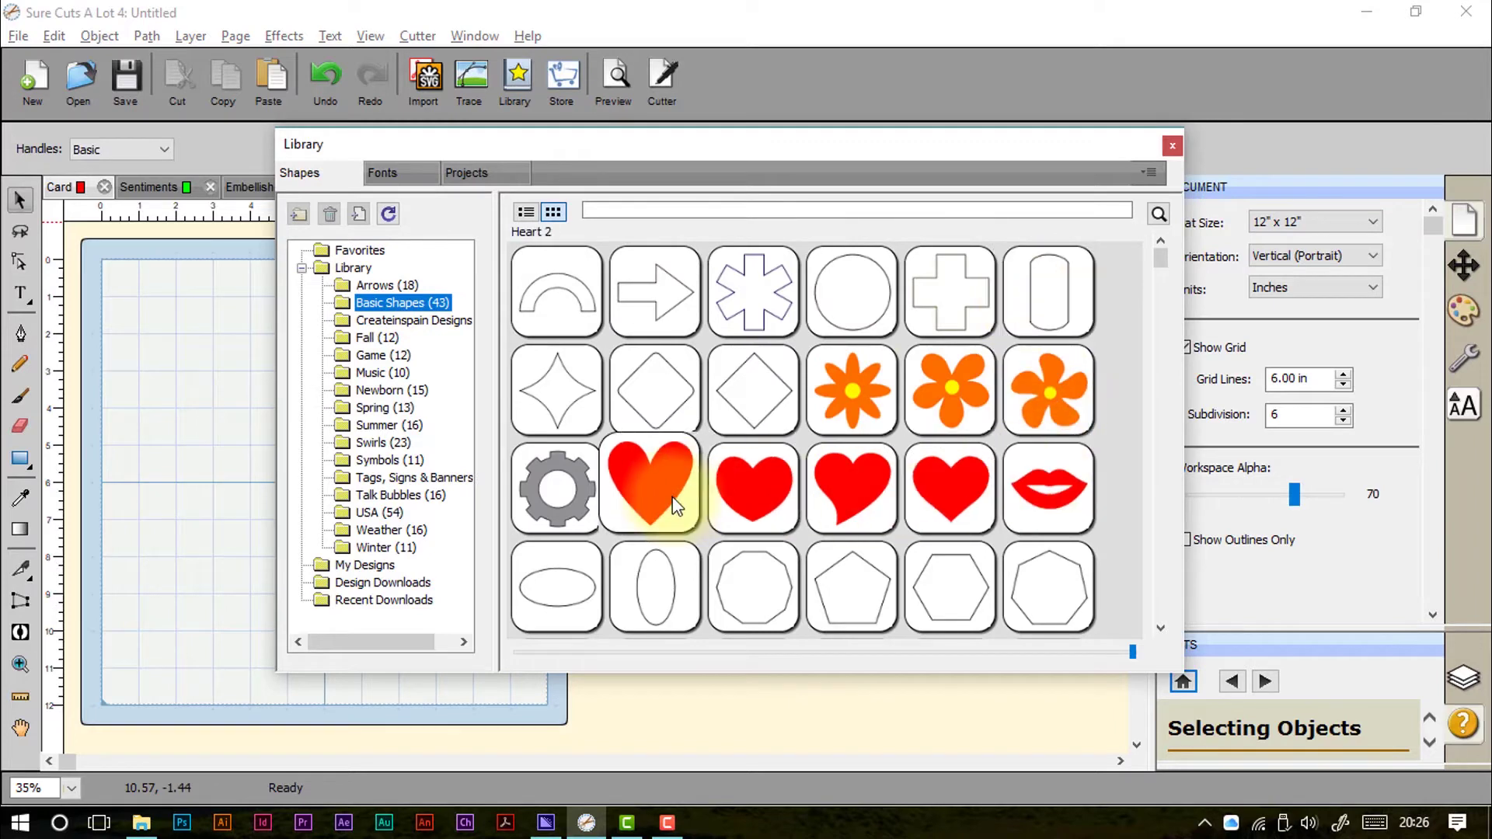
pyautogui.moveTo(1038, 297); pyautogui.dragTo(176, 326)
pyautogui.moveTo(840, 159); pyautogui.dragTo(1070, 151)
# Step: Add a second Cylinder, move it toward the right edge, and reselect the first
pyautogui.doubleClick(1302, 295)
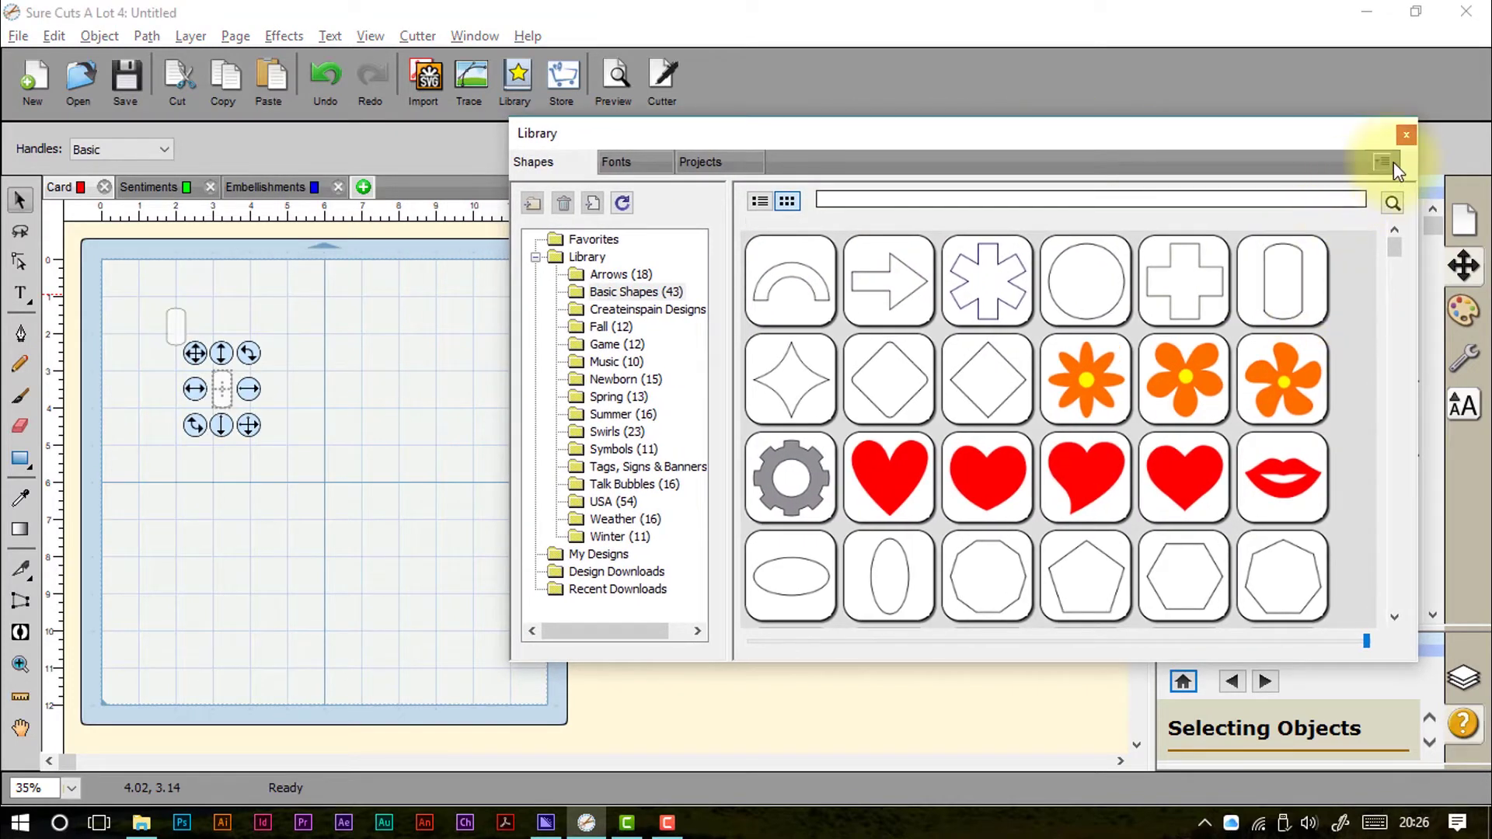
pyautogui.click(1404, 137)
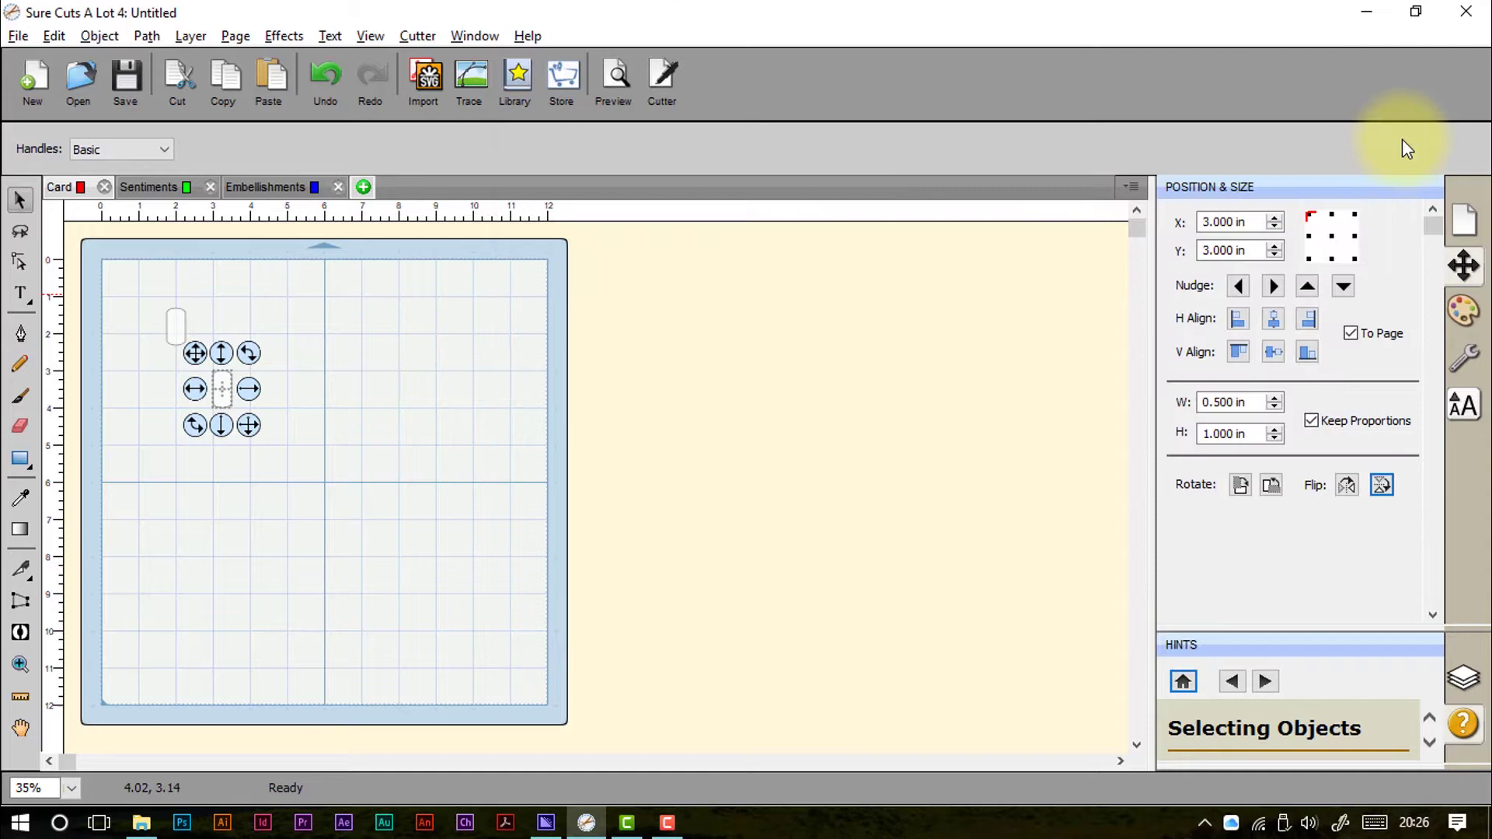
pyautogui.moveTo(218, 393); pyautogui.dragTo(505, 378)
pyautogui.click(176, 327)
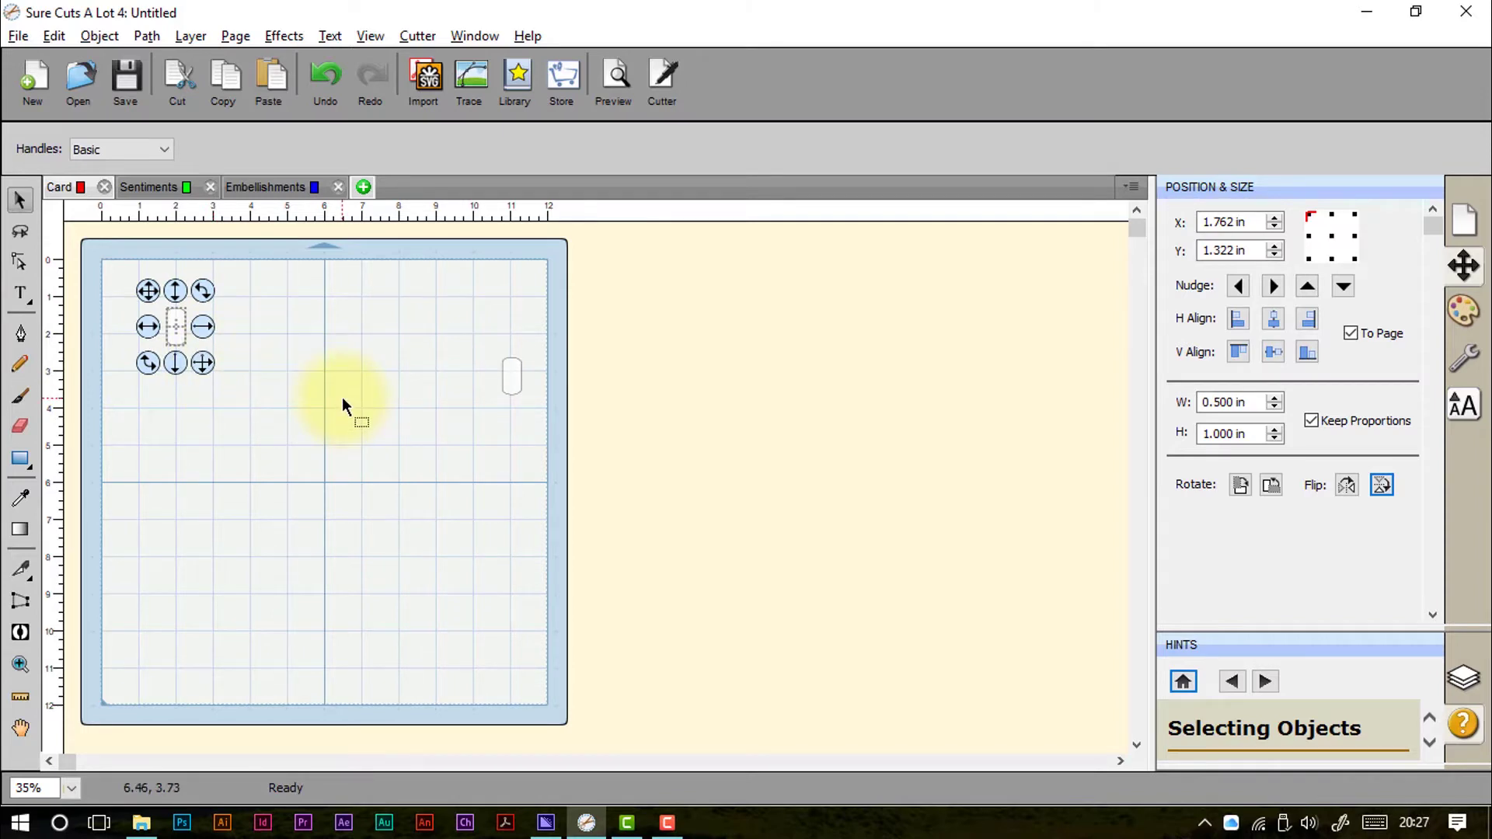
# Step: Move the rounded shape to X 2.437, Y 1.263 in and stretch it to 1.383 in tall
pyautogui.click(376, 39)
pyautogui.click(400, 140)
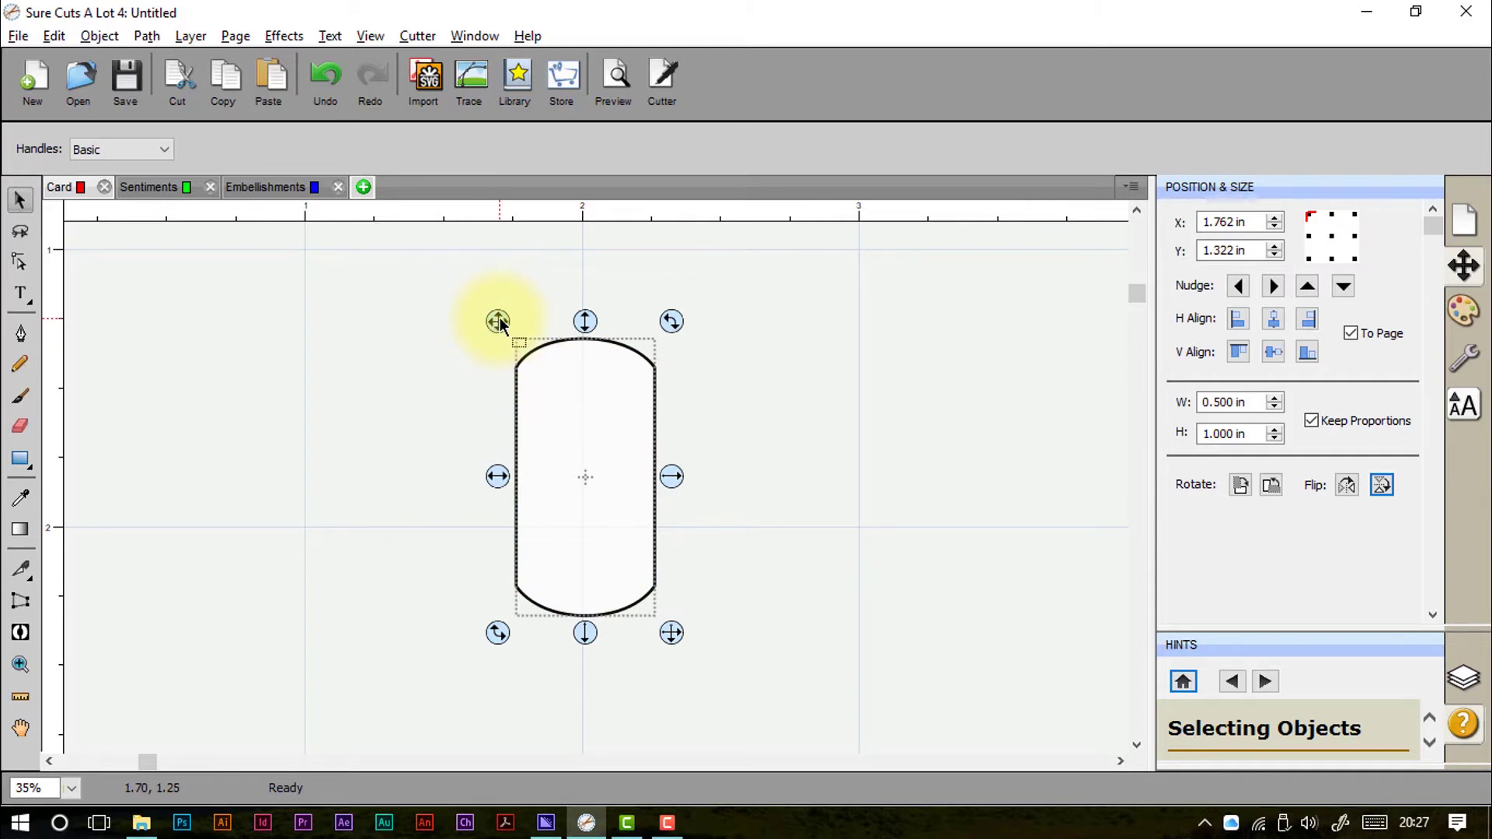
pyautogui.moveTo(499, 321); pyautogui.dragTo(416, 342)
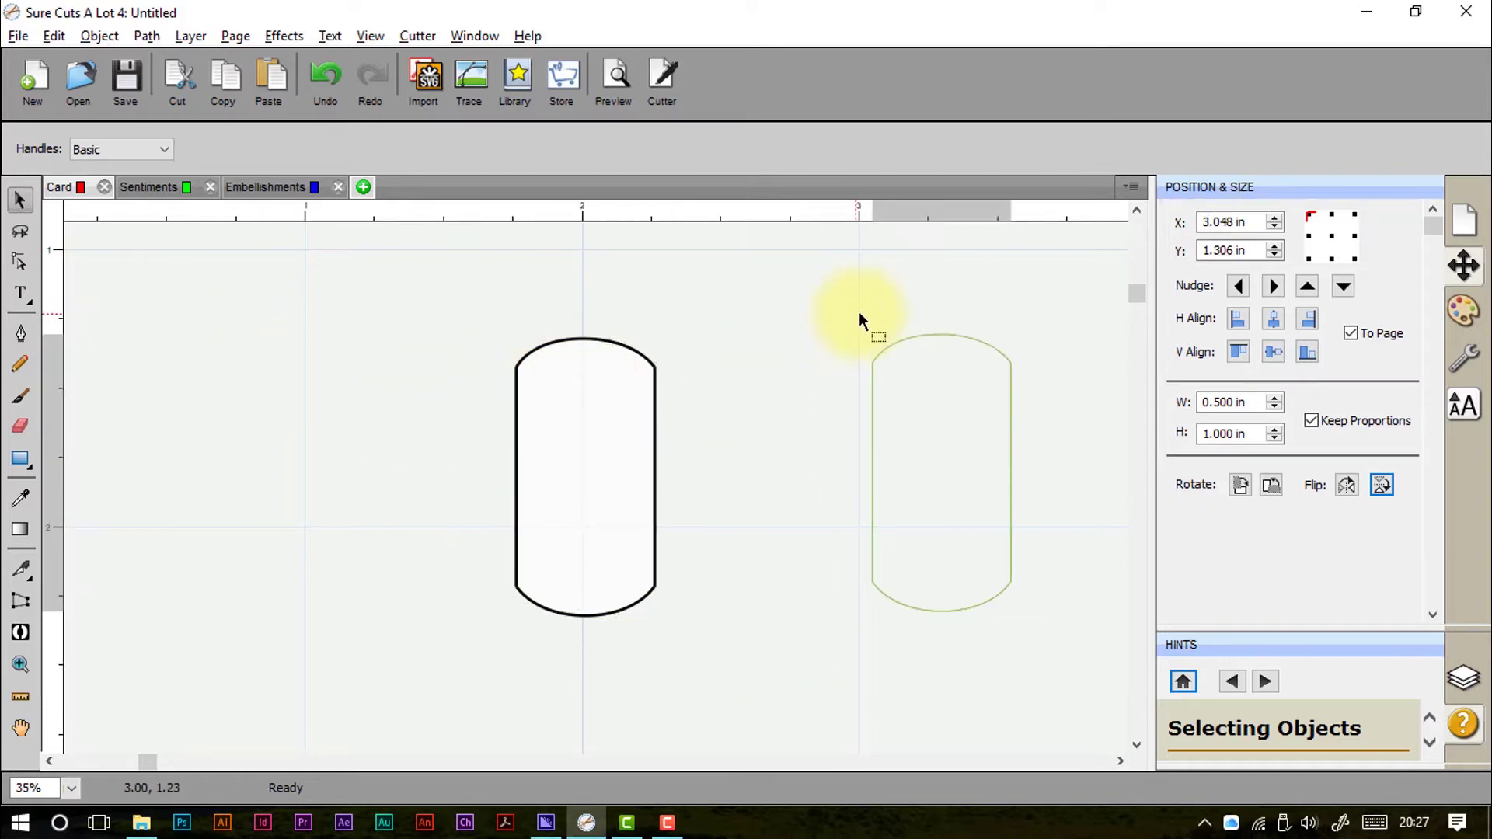
pyautogui.moveTo(859, 318); pyautogui.dragTo(532, 306)
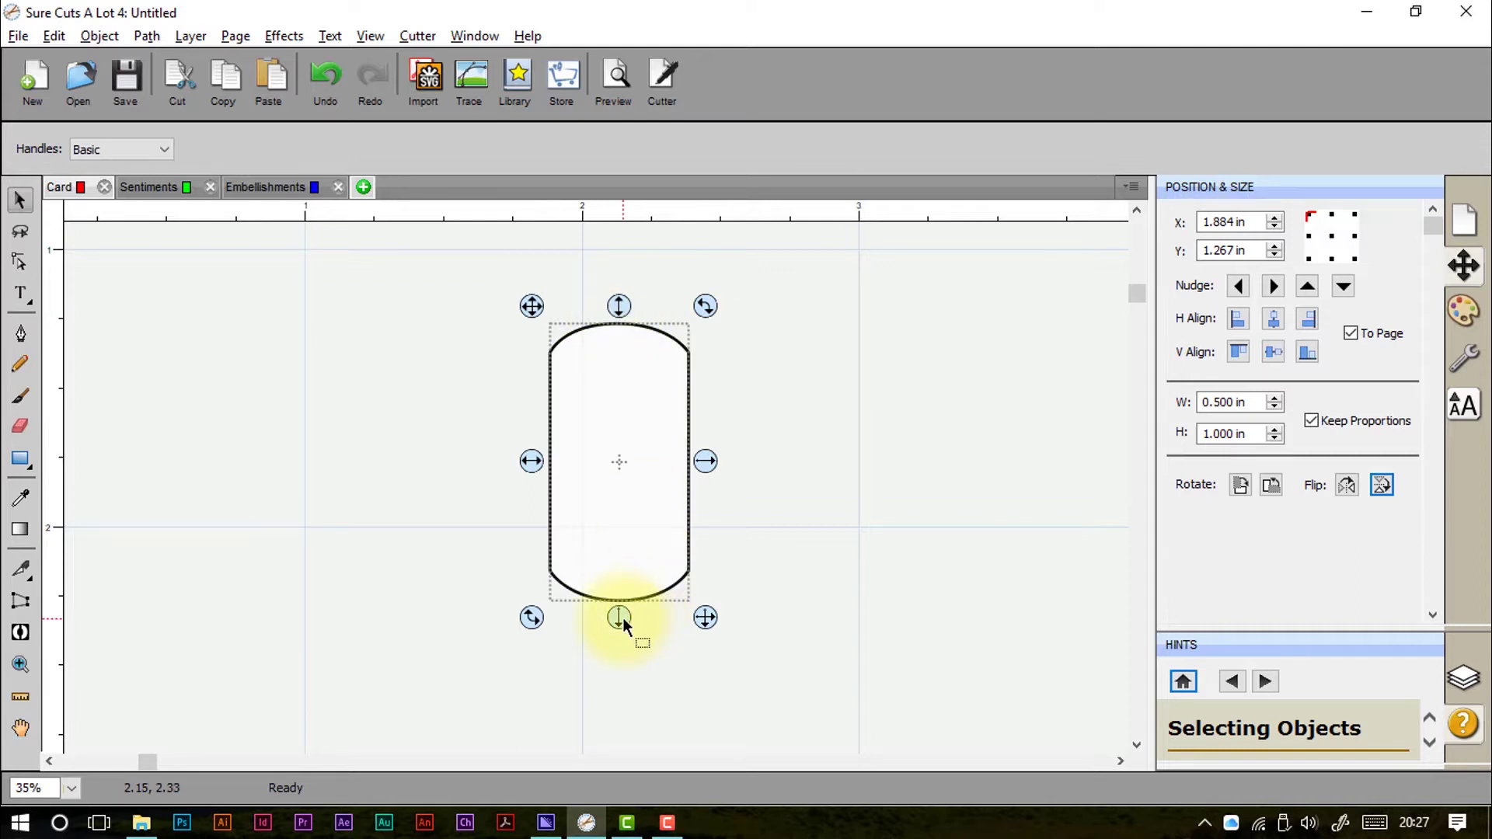
pyautogui.moveTo(620, 306); pyautogui.dragTo(767, 305)
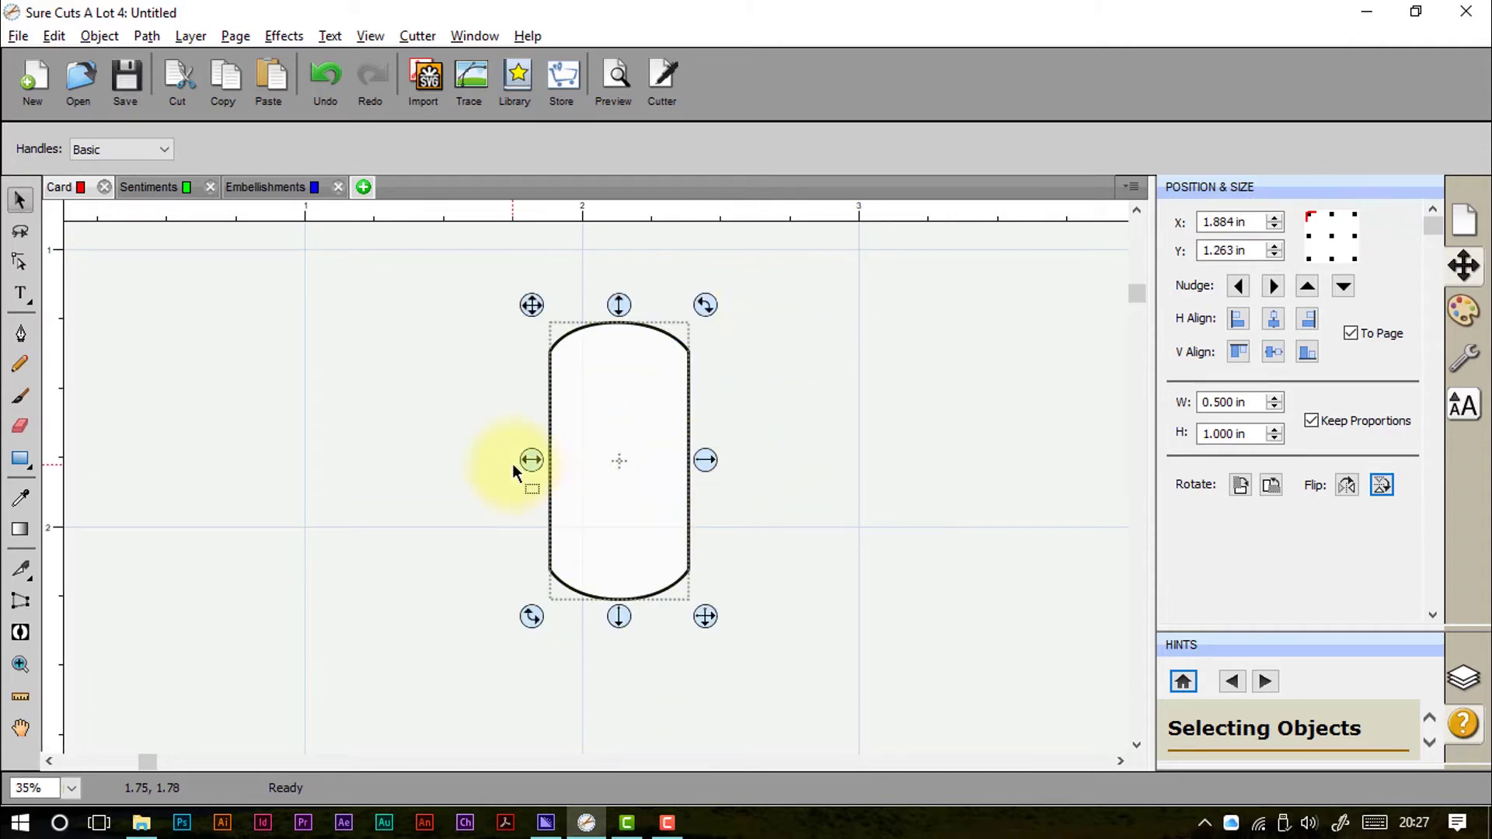
pyautogui.moveTo(533, 464); pyautogui.dragTo(685, 509)
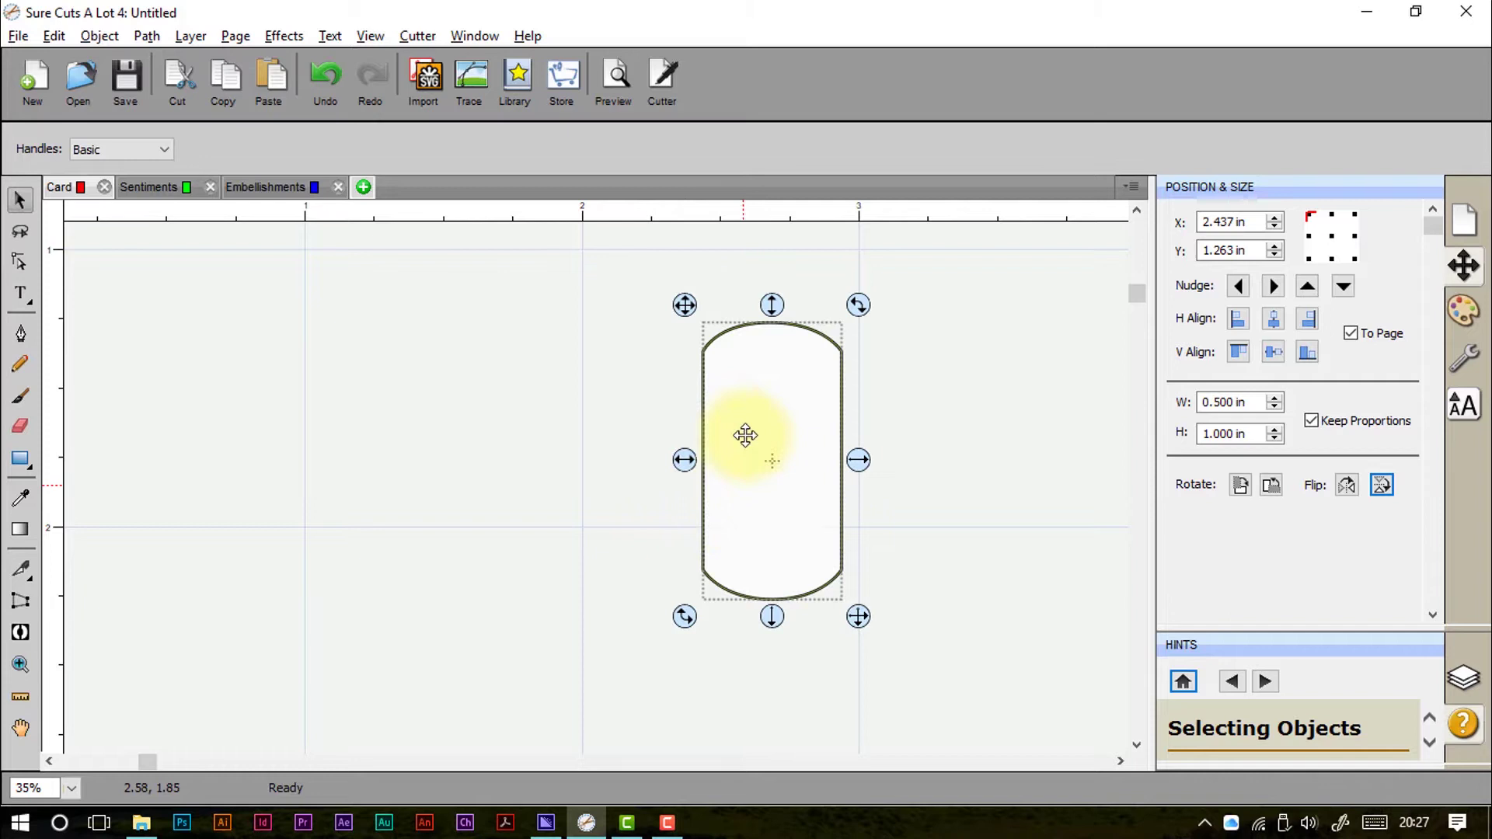
pyautogui.moveTo(776, 619); pyautogui.dragTo(781, 715)
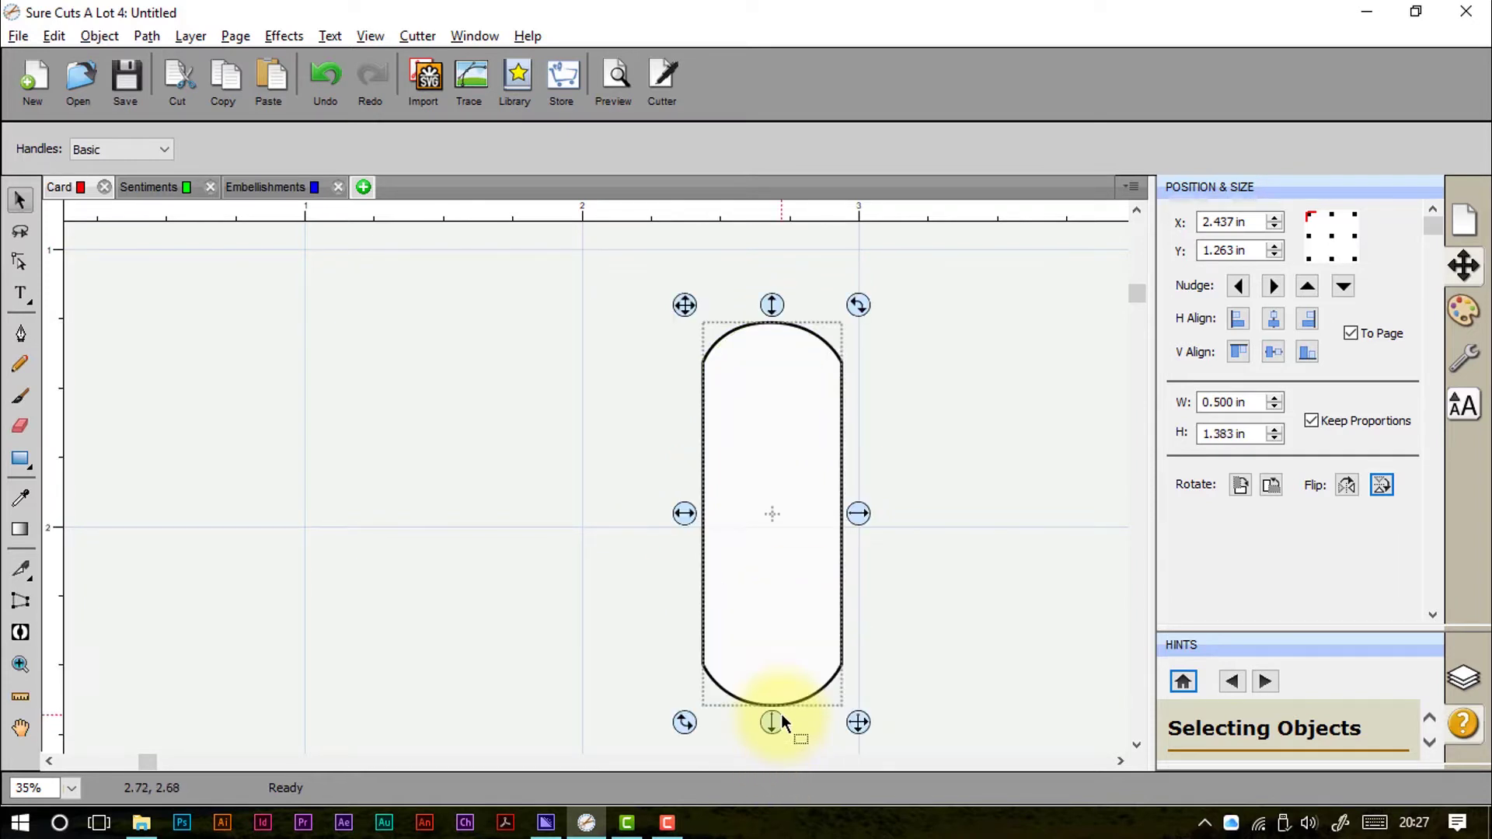
# Step: Widen the rounded shape and move it left to X 1.735 in
pyautogui.moveTo(861, 514); pyautogui.dragTo(920, 544)
pyautogui.click(655, 304)
pyautogui.moveTo(654, 304); pyautogui.dragTo(482, 277)
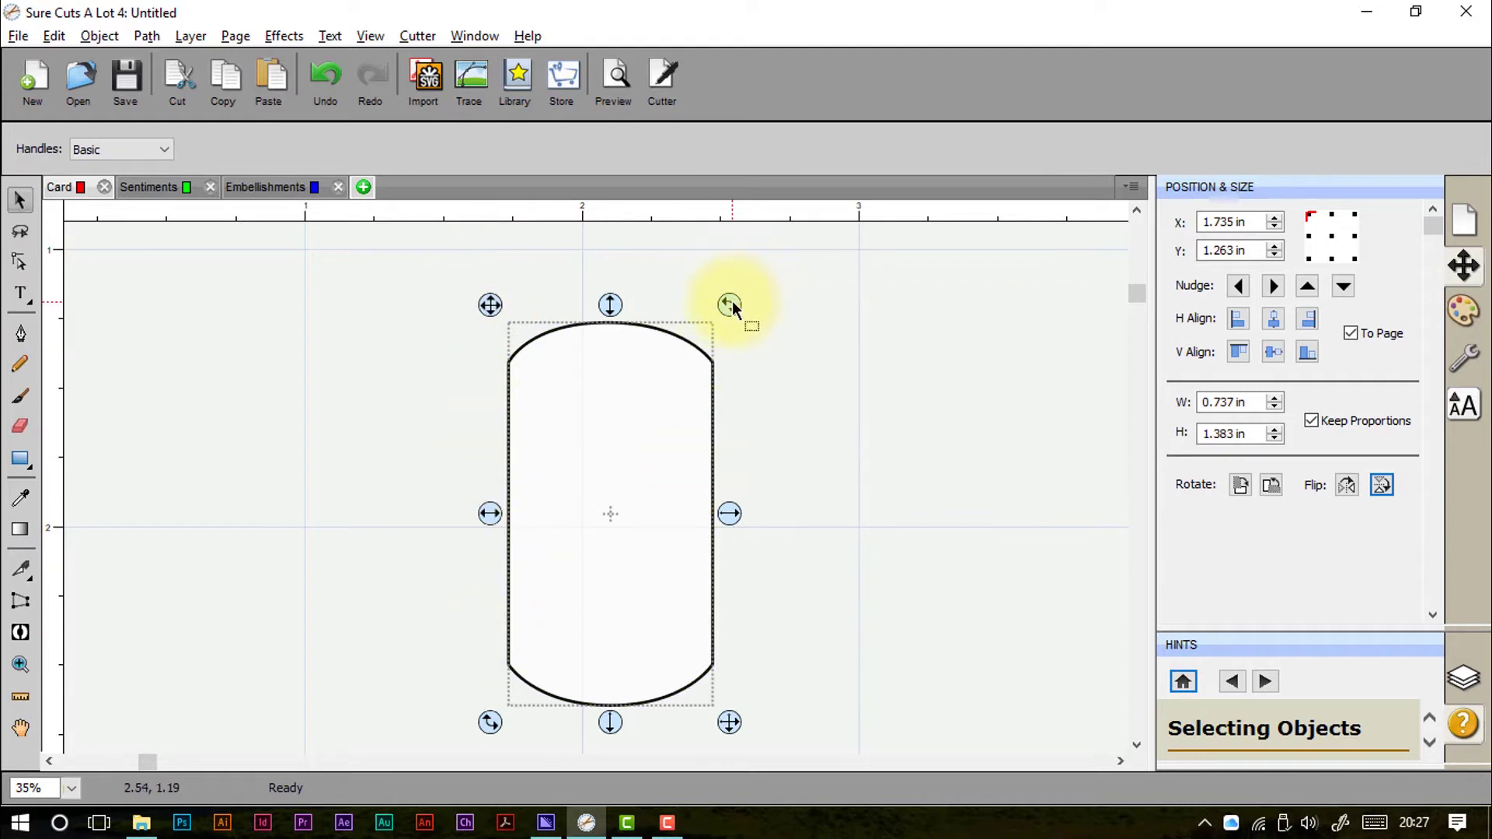
# Step: Try and undo a rotation, then scale the shape proportionally to 0.658 × 1.235 in
pyautogui.moveTo(732, 300); pyautogui.dragTo(820, 318)
pyautogui.hotkey('ctrl', 'z')
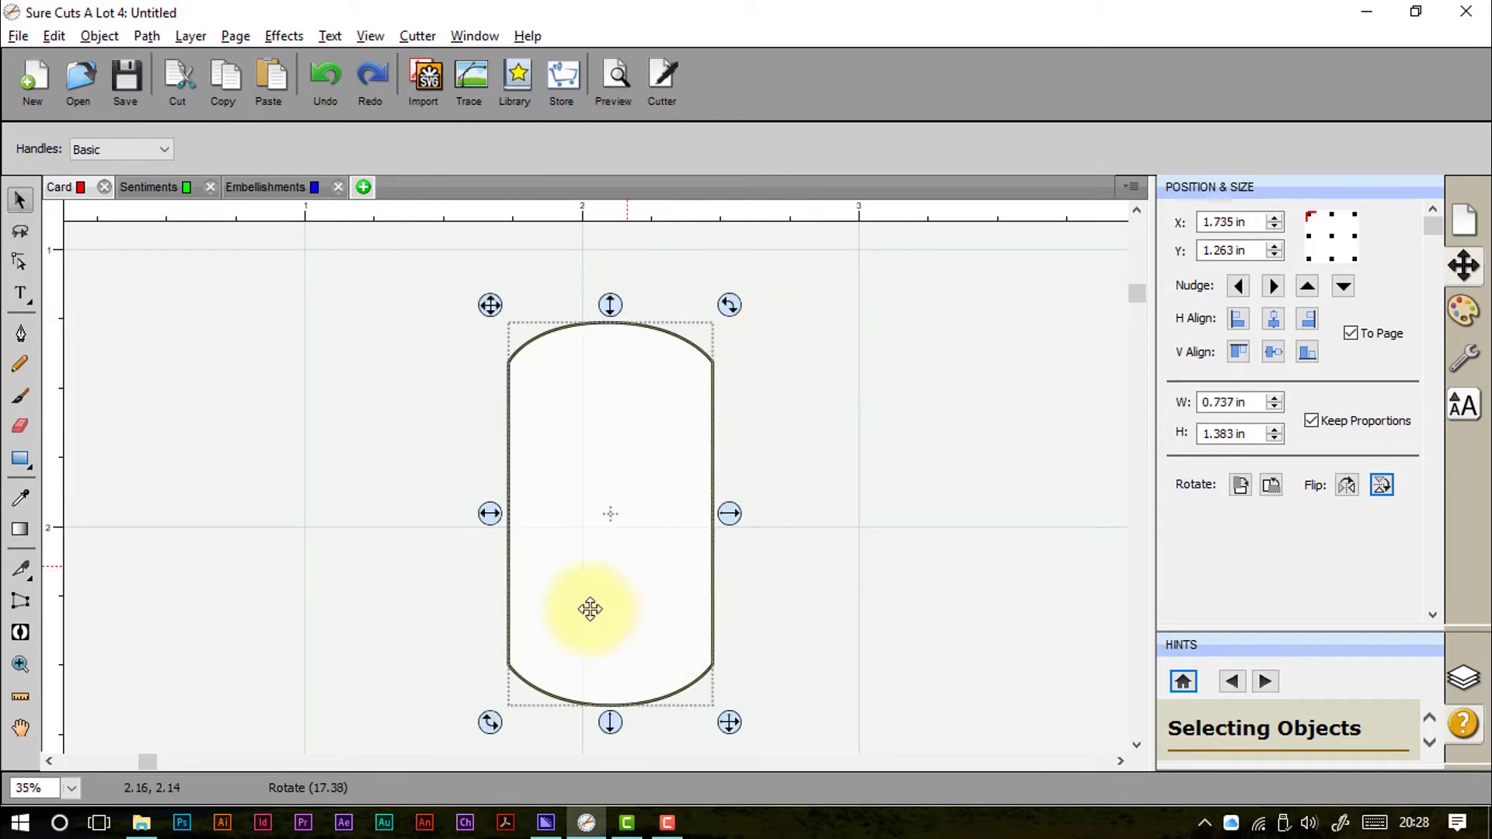
pyautogui.click(491, 723)
pyautogui.moveTo(492, 723); pyautogui.dragTo(569, 636)
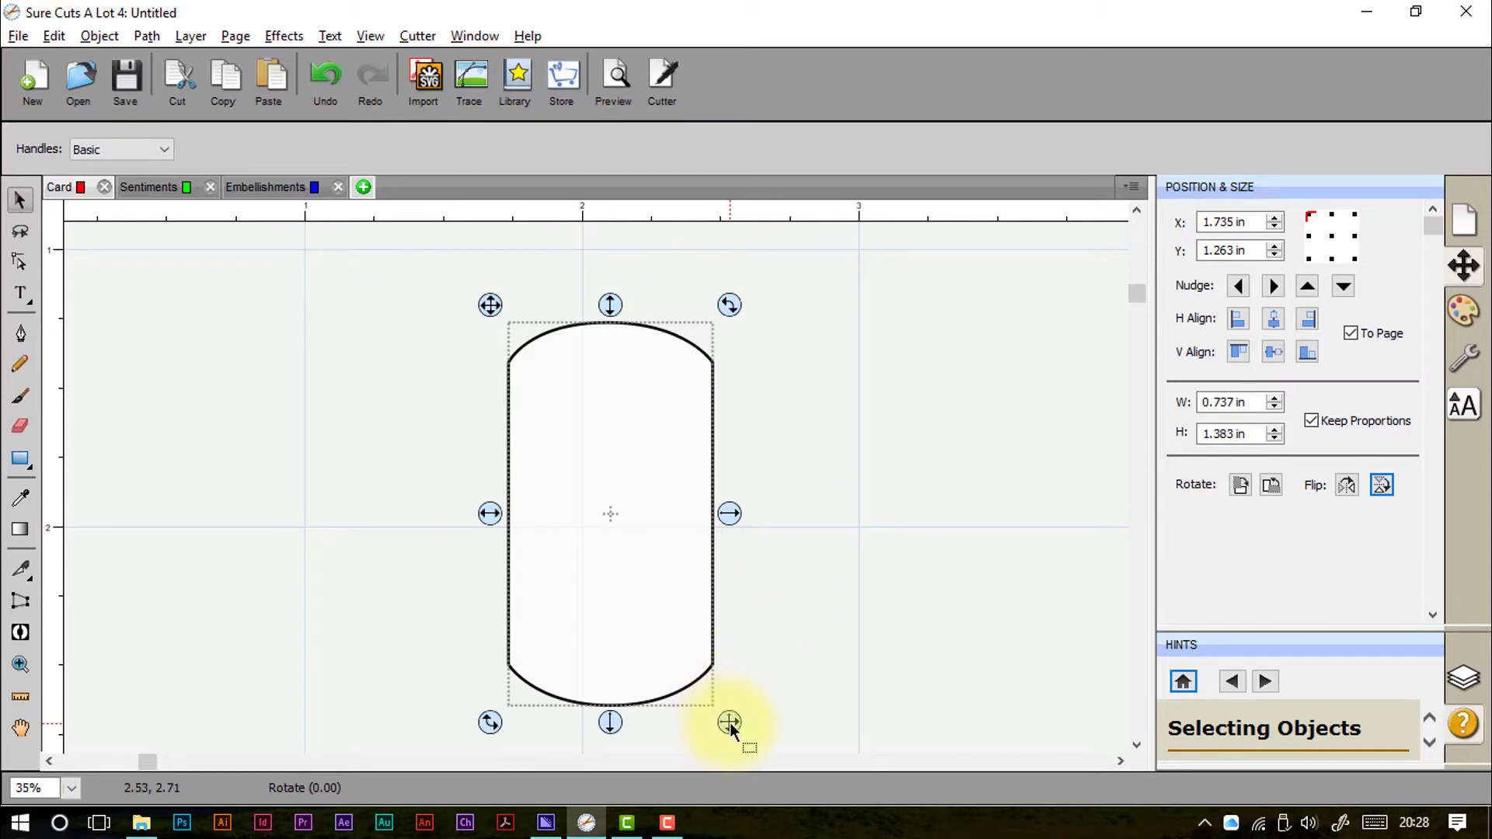
pyautogui.moveTo(730, 724); pyautogui.dragTo(710, 602)
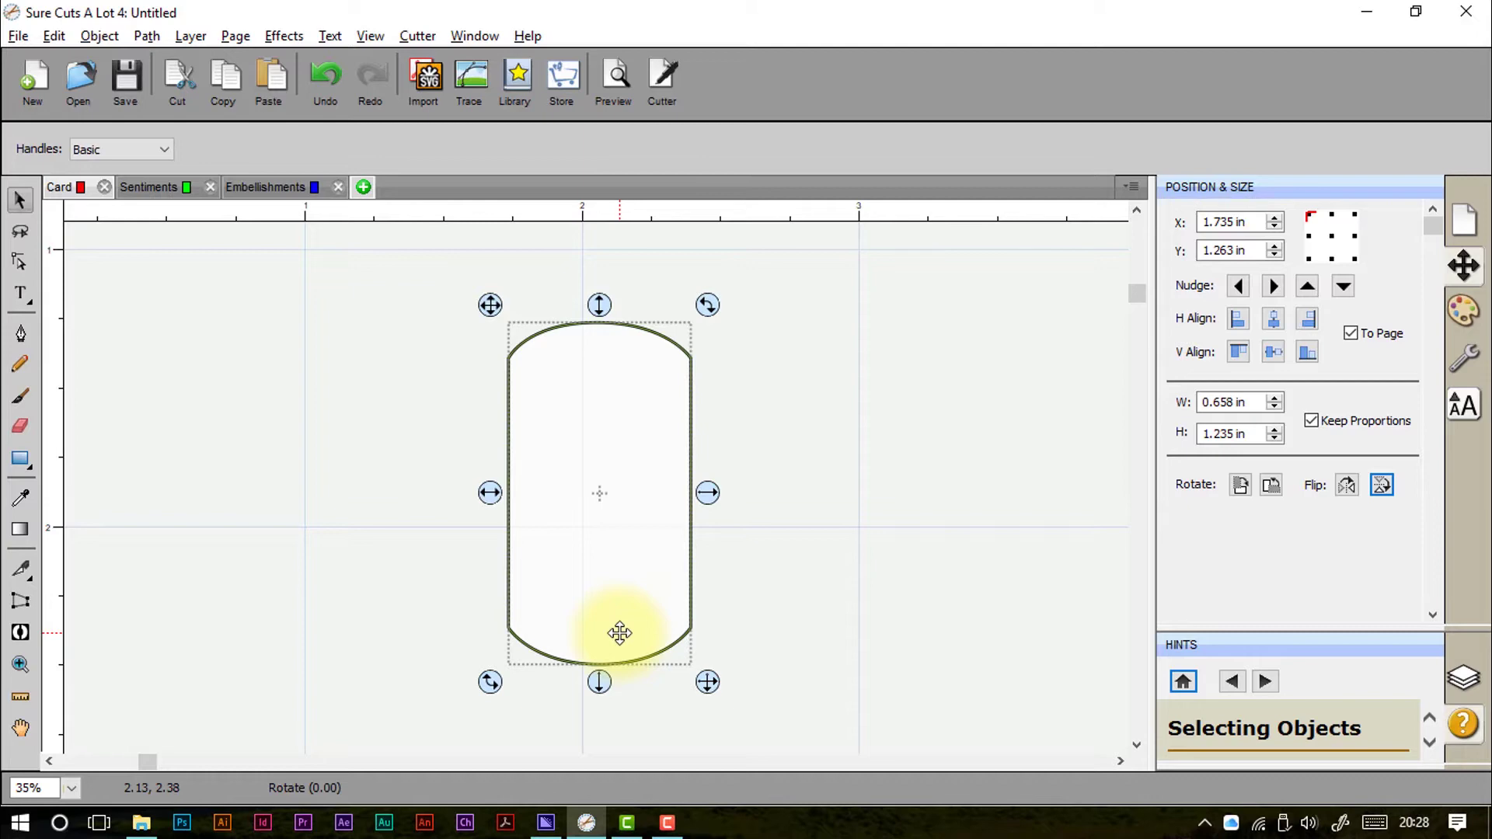
# Step: Check the Transform > Move dialog, keeping absolute positioning, and cancel it
pyautogui.rightClick(644, 542)
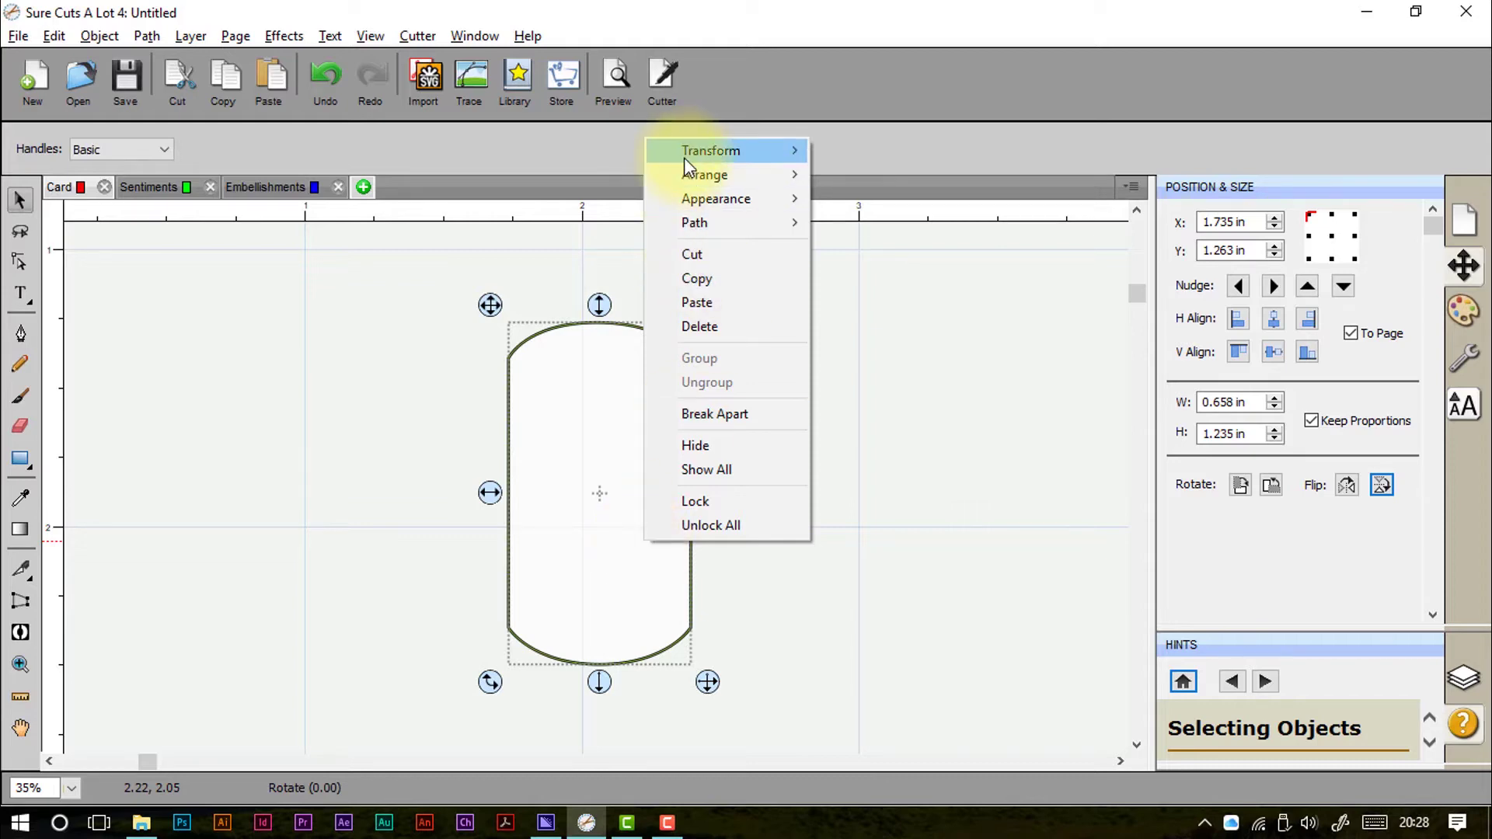
pyautogui.moveTo(684, 155)
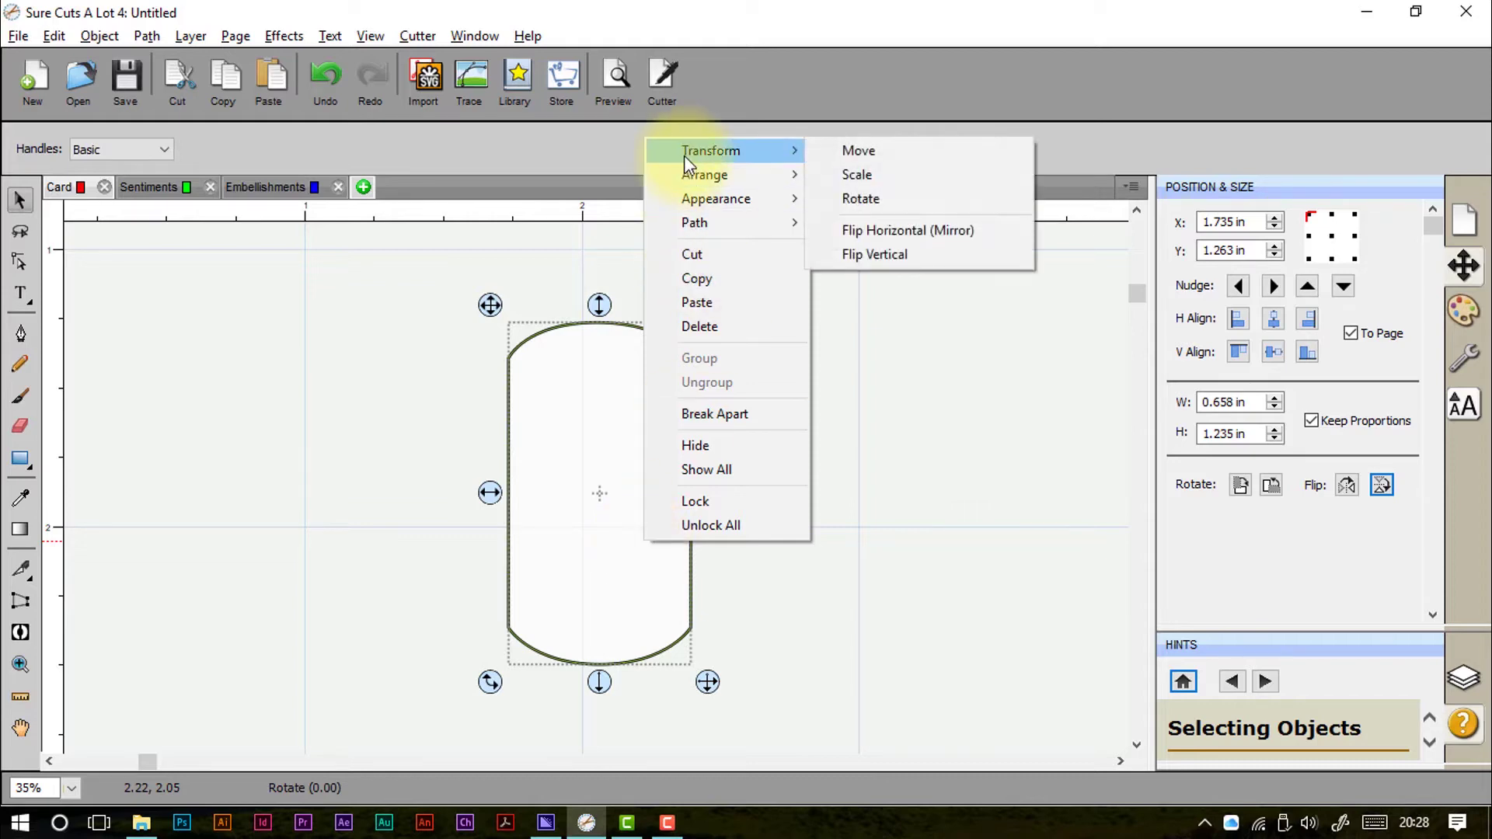
pyautogui.click(893, 152)
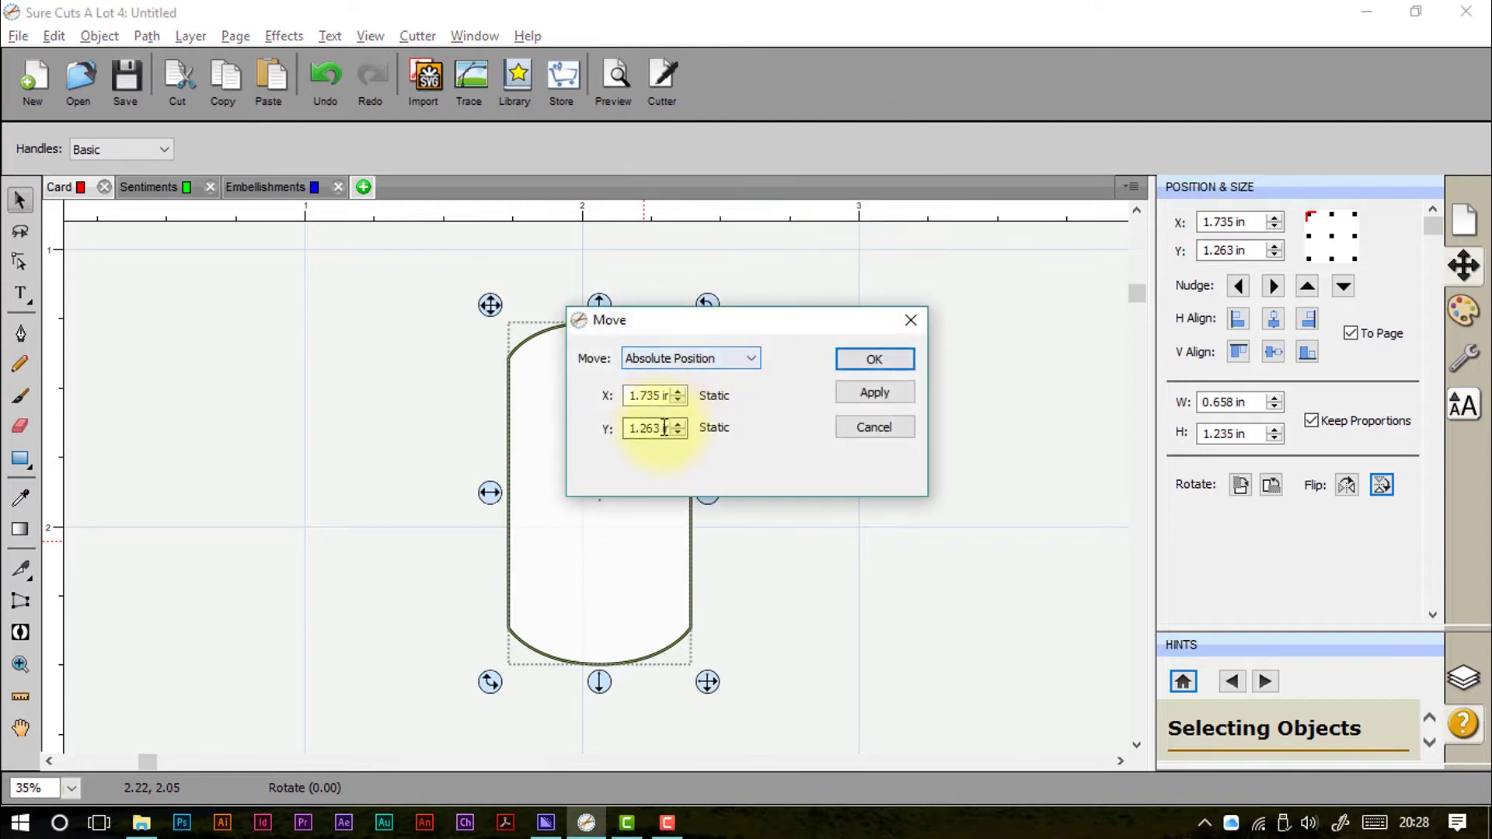
pyautogui.click(656, 358)
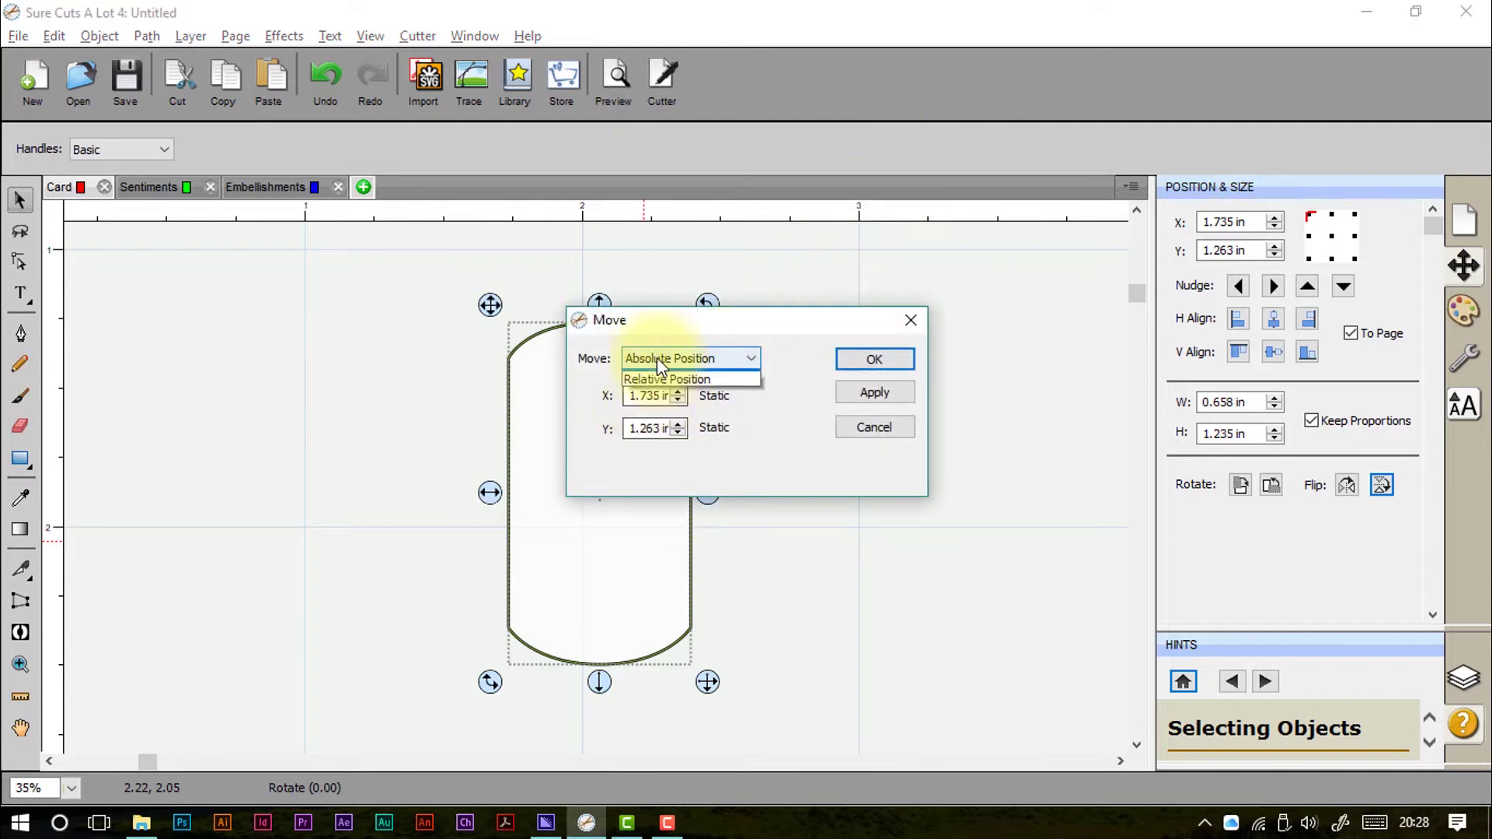
pyautogui.click(663, 357)
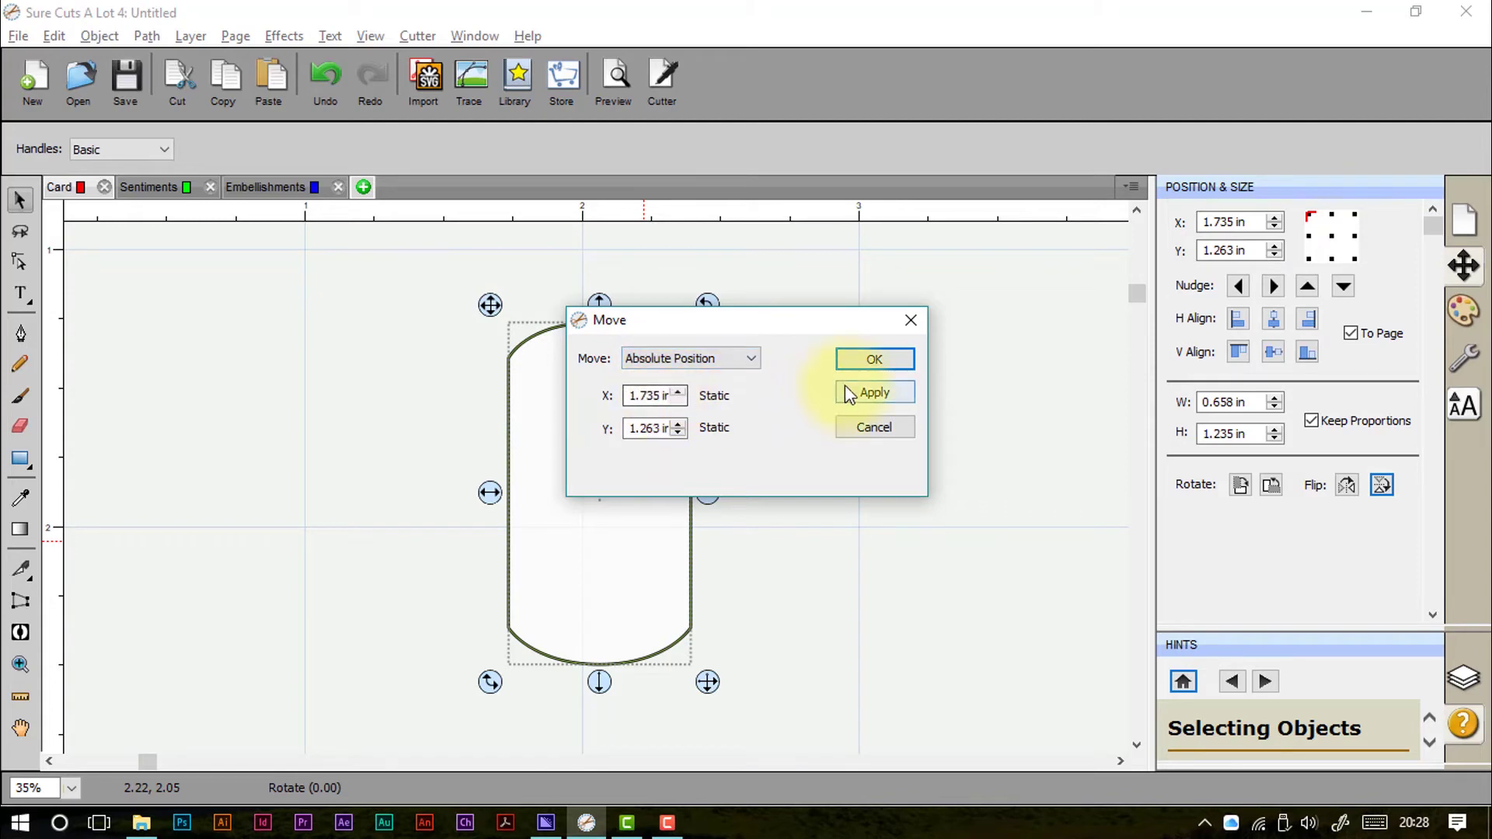
pyautogui.click(859, 427)
# Step: Check the Transform > Scale dialog, trying Percentage mode, and cancel without applying
pyautogui.rightClick(631, 400)
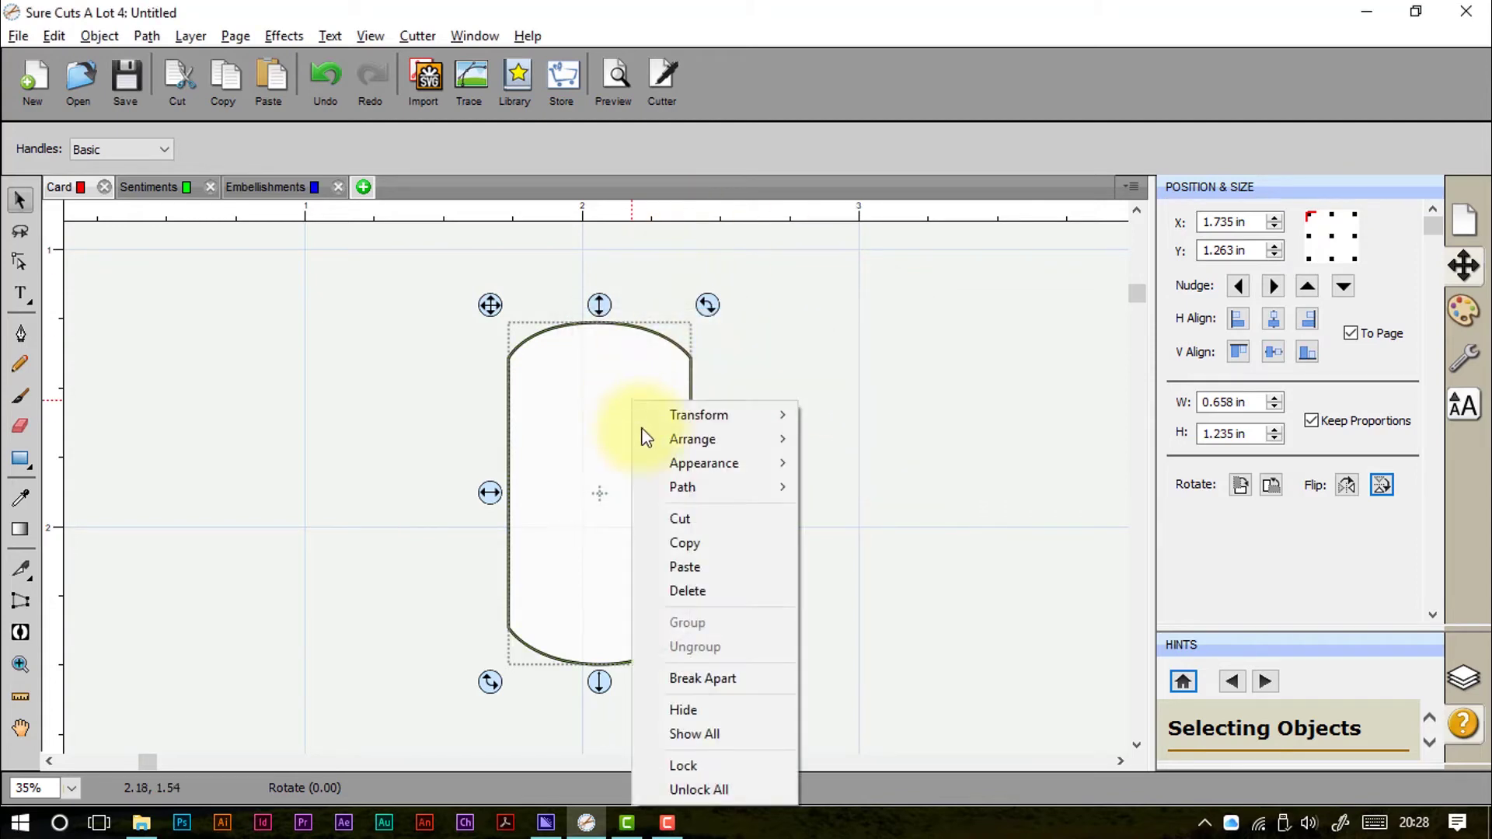
pyautogui.moveTo(656, 415)
pyautogui.click(849, 437)
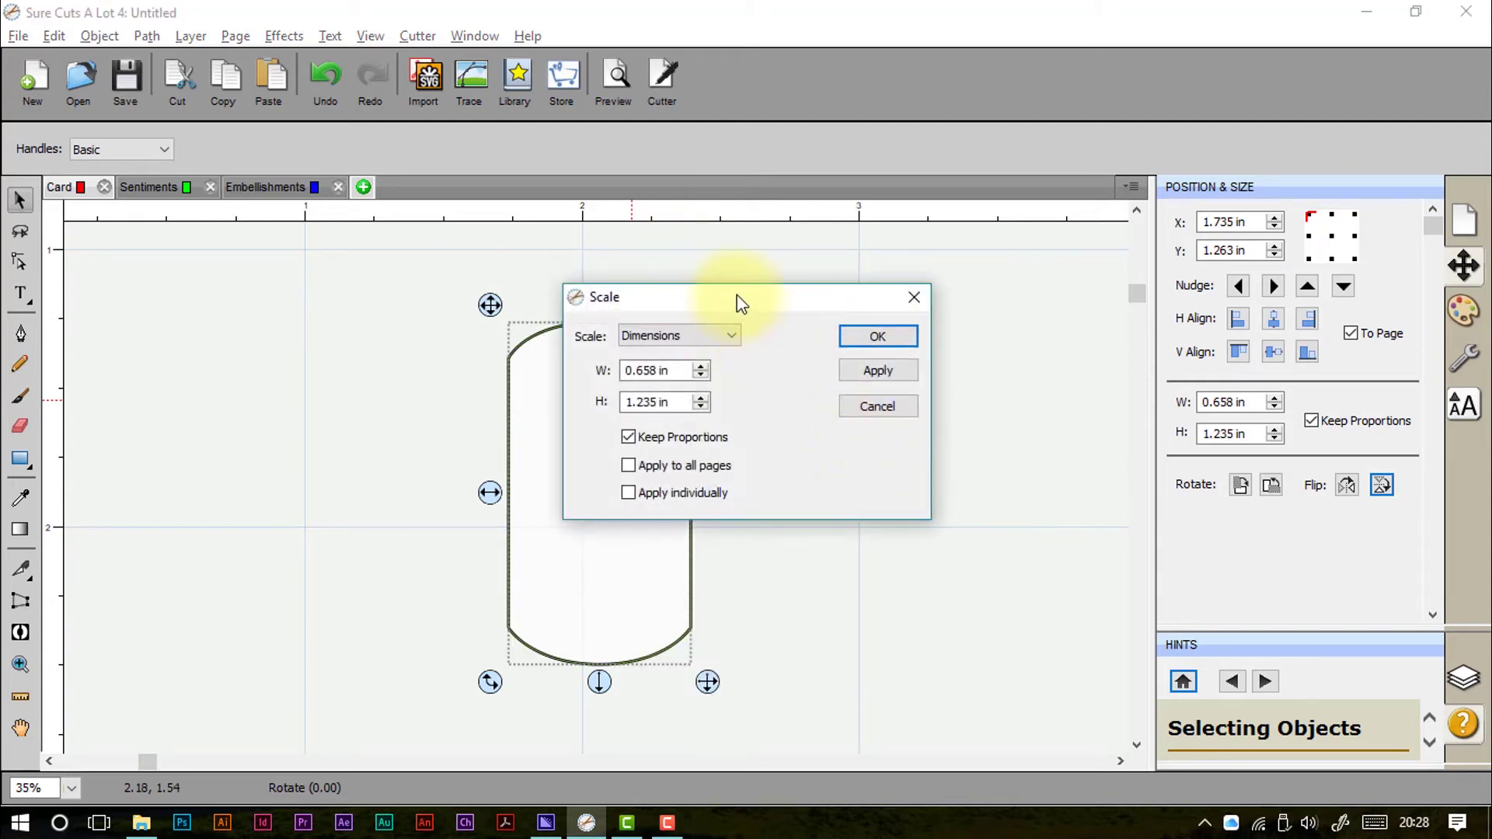
pyautogui.moveTo(737, 295); pyautogui.dragTo(926, 273)
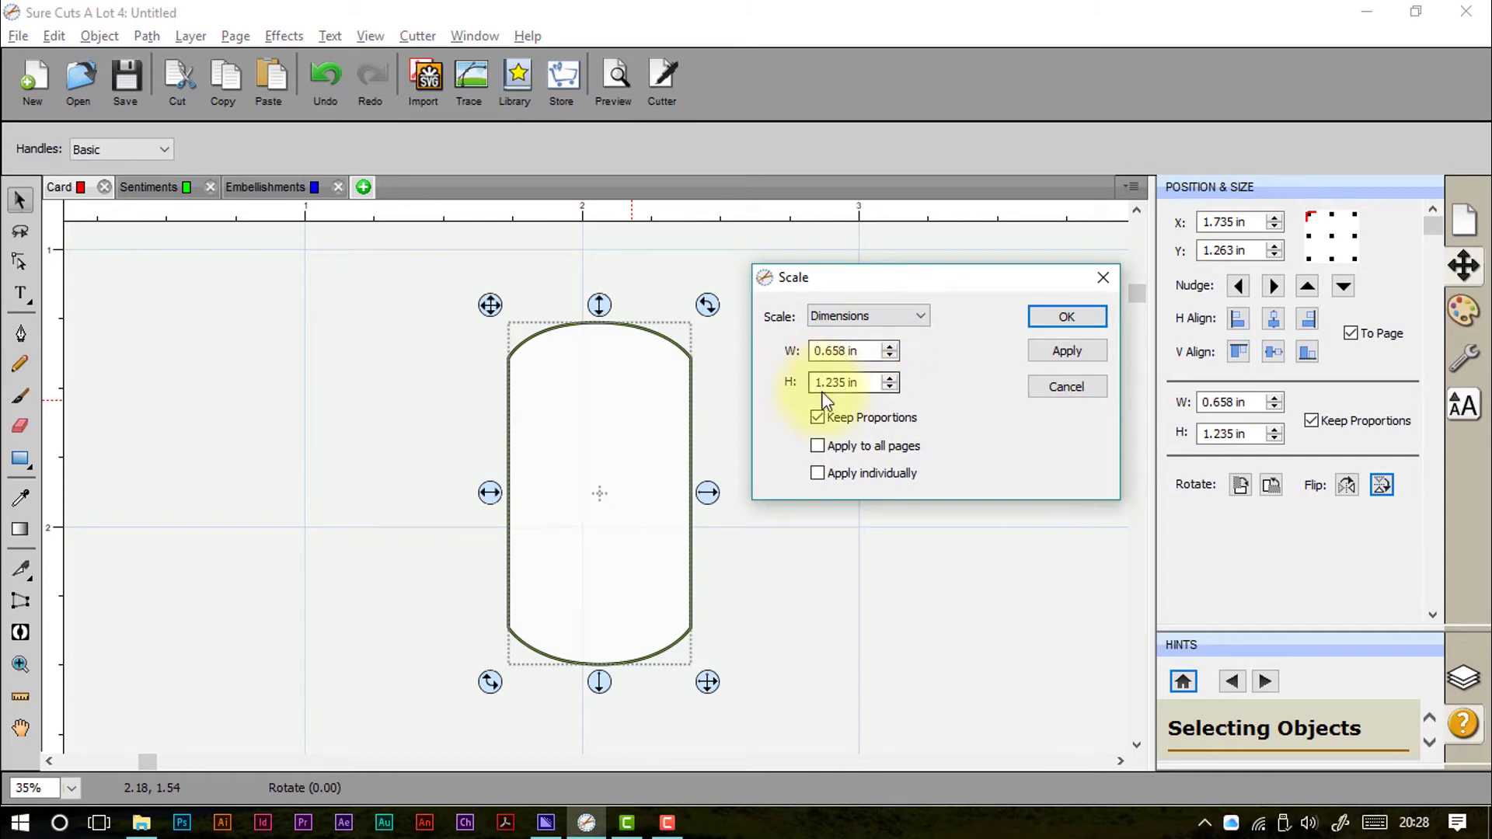
pyautogui.click(874, 314)
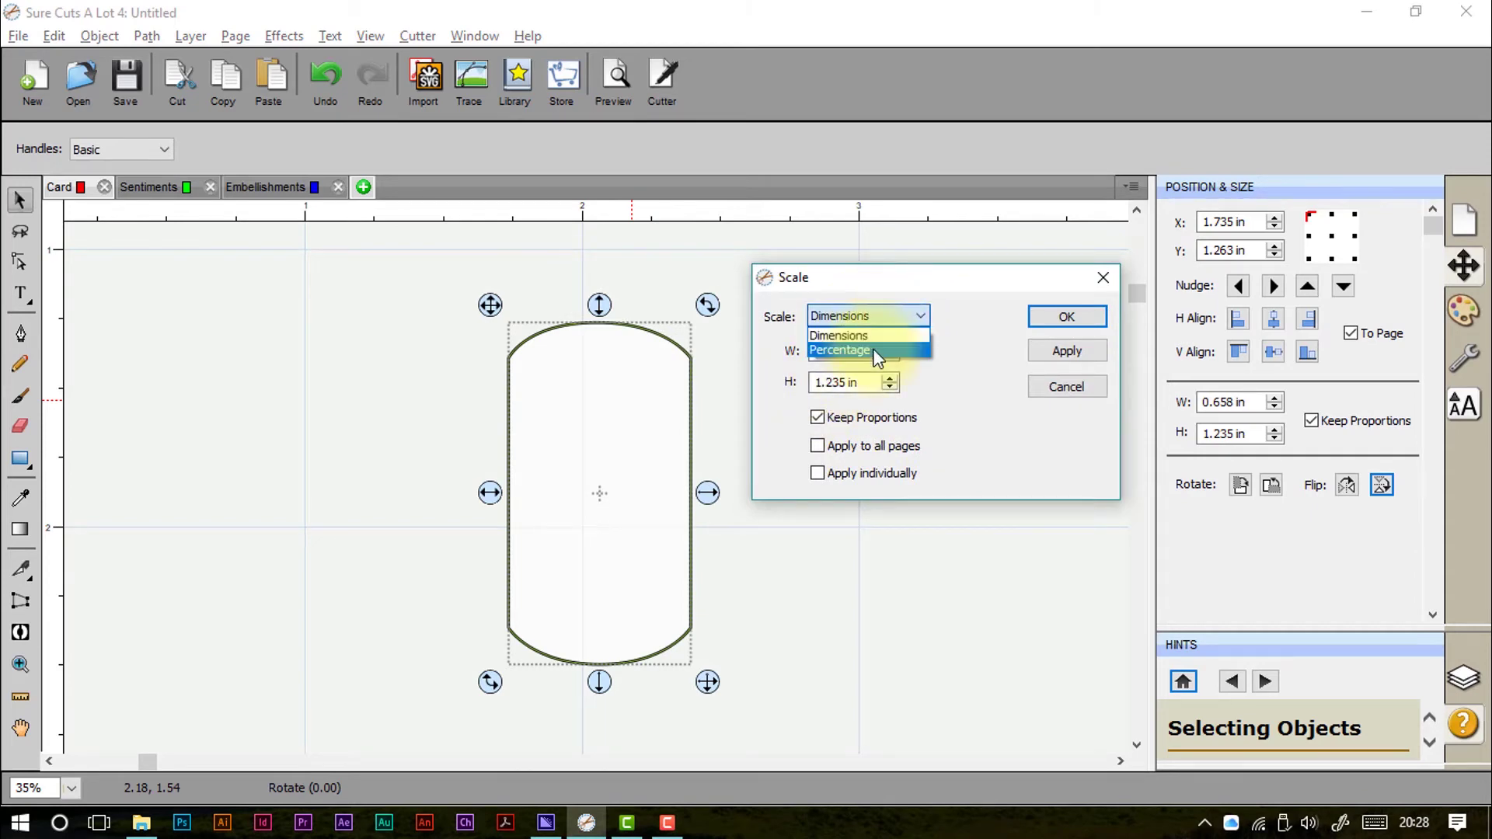
pyautogui.click(871, 347)
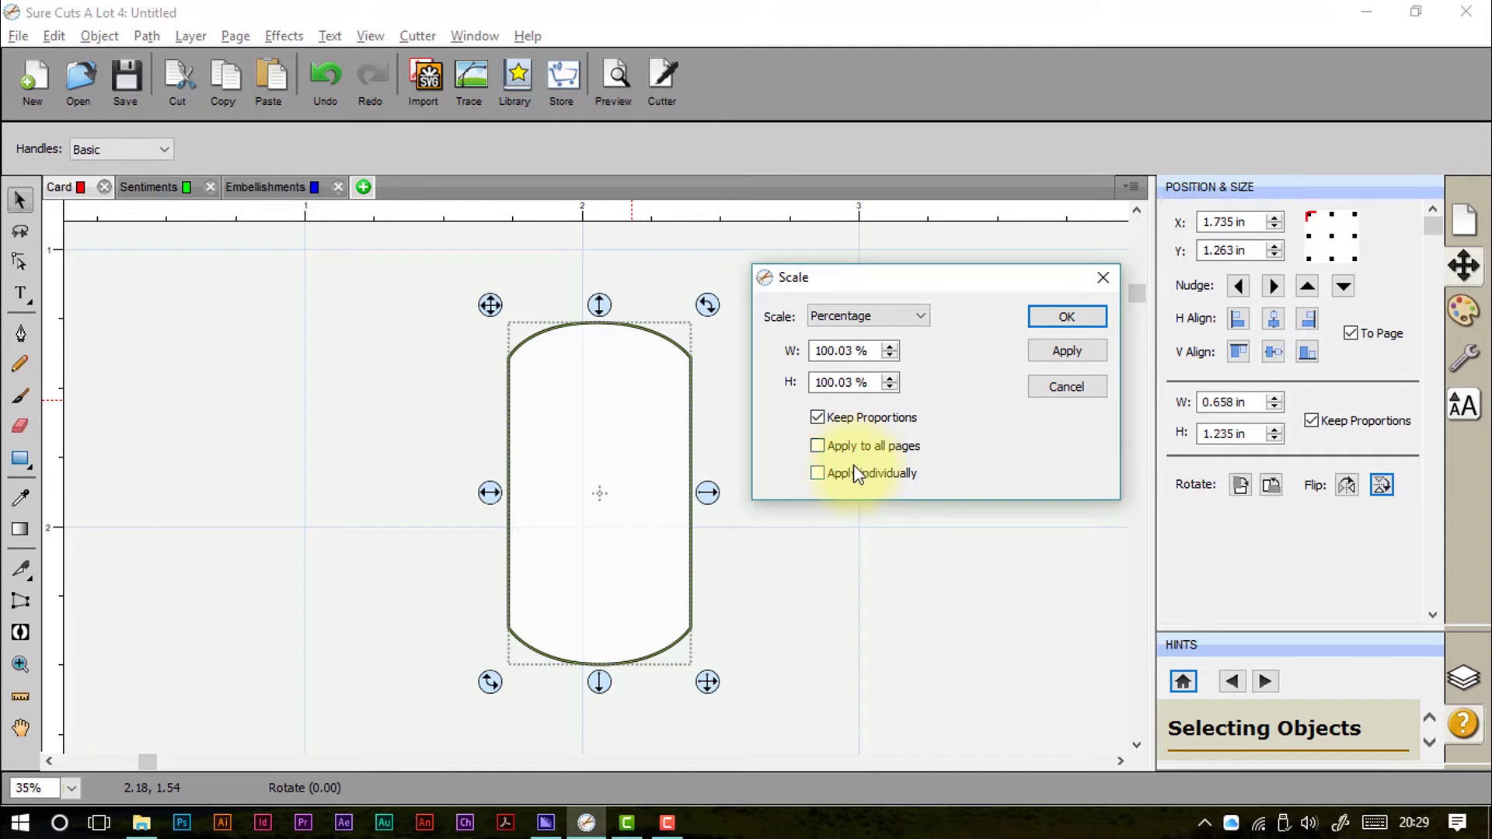
pyautogui.click(1067, 387)
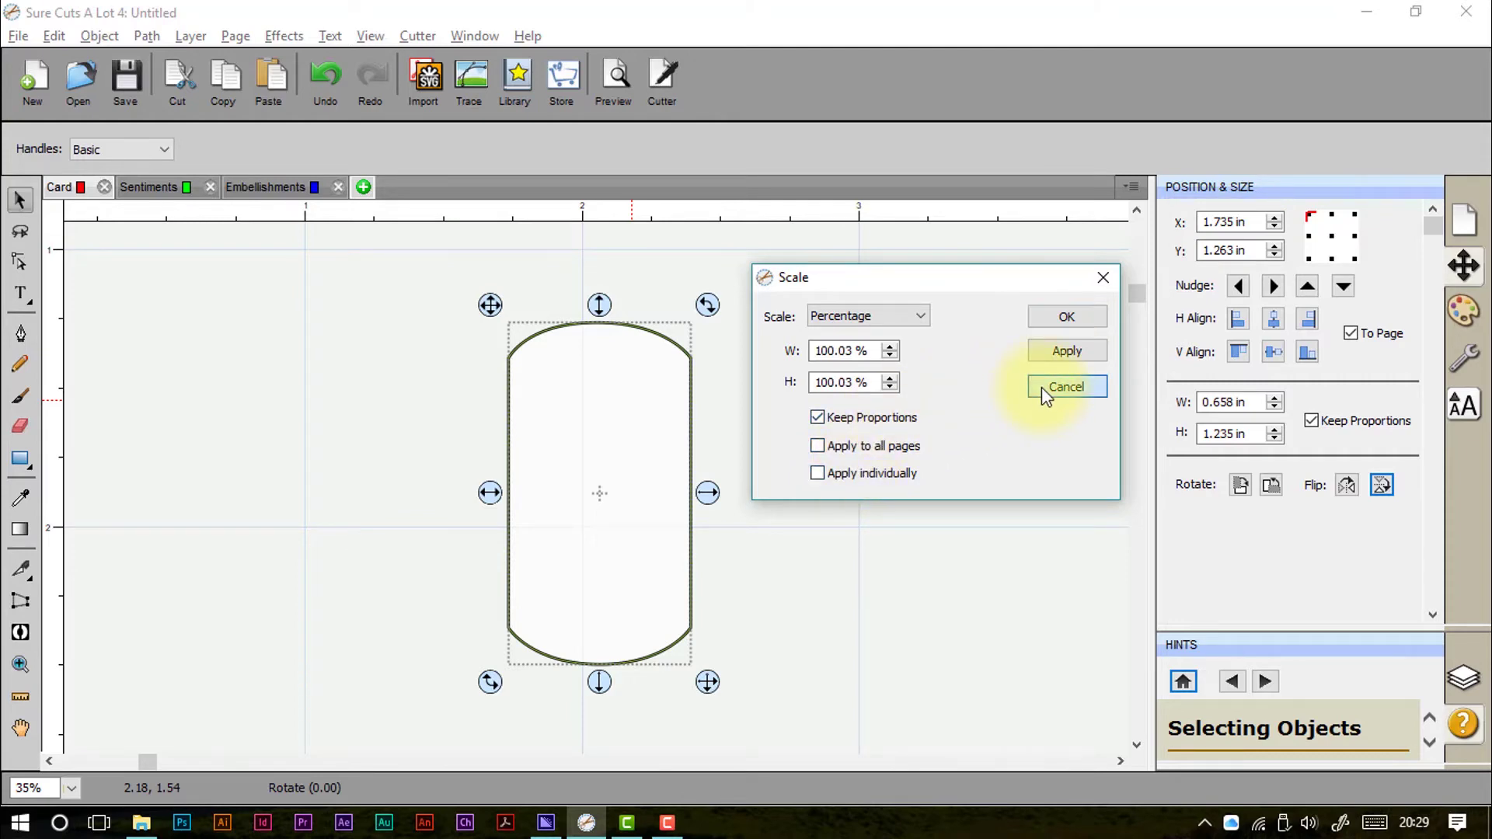
# Step: Check the Transform > Rotate dialog, keeping Angle mode, cancel, and reopen the shape's context menu
pyautogui.rightClick(623, 401)
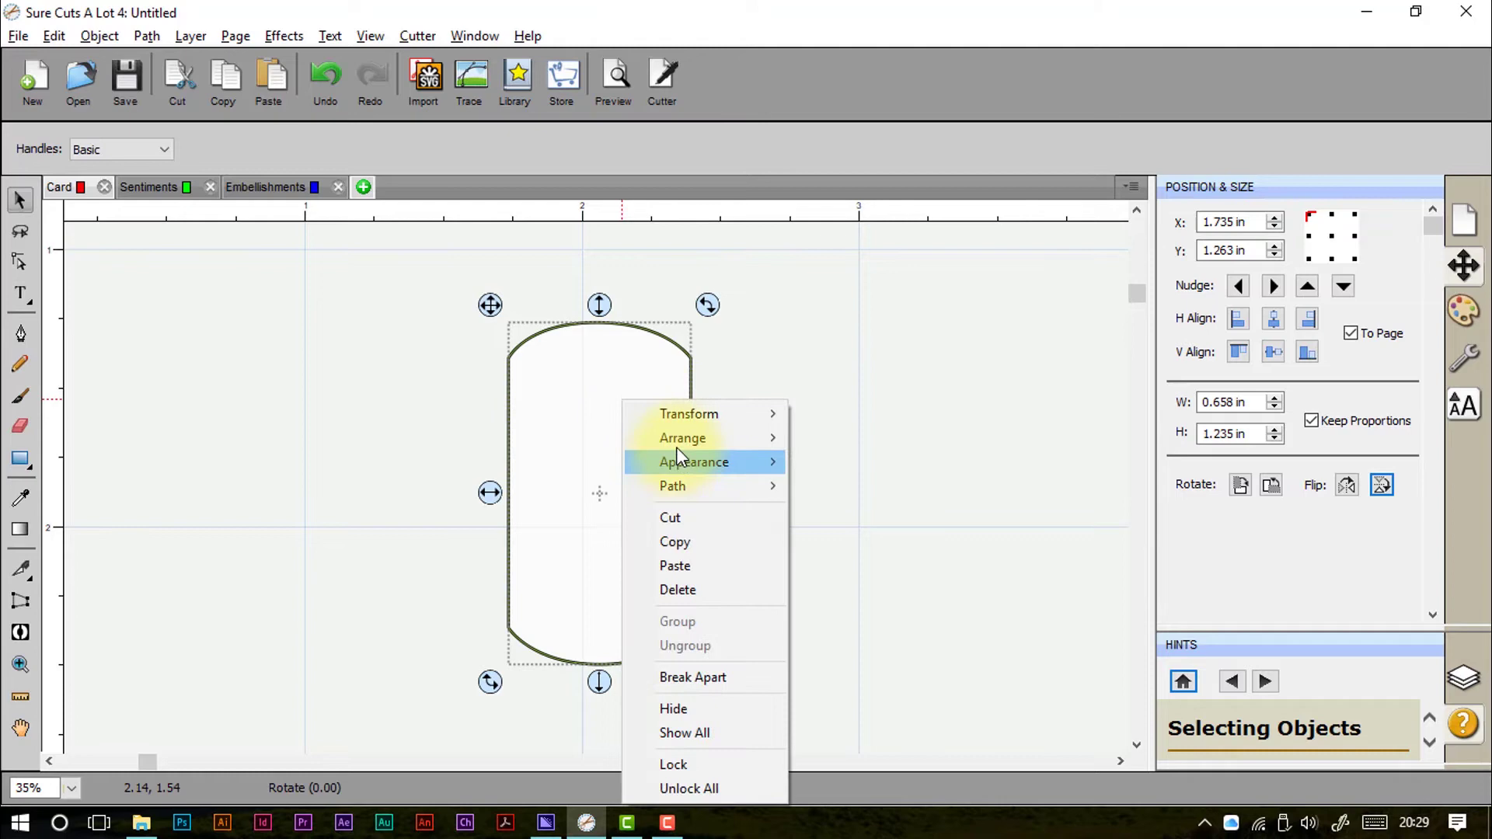
pyautogui.moveTo(681, 417)
pyautogui.click(879, 462)
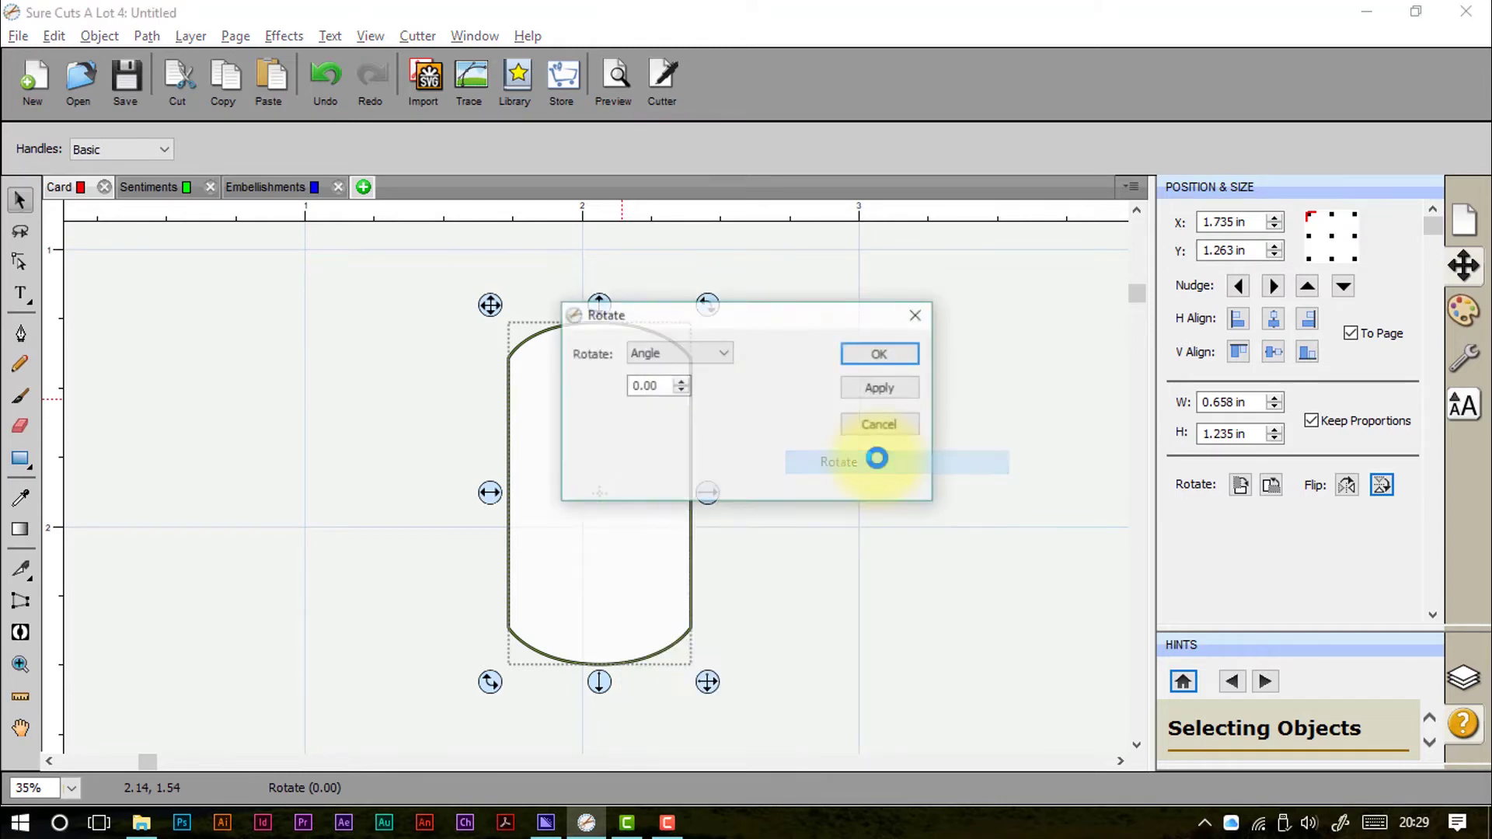
pyautogui.click(667, 358)
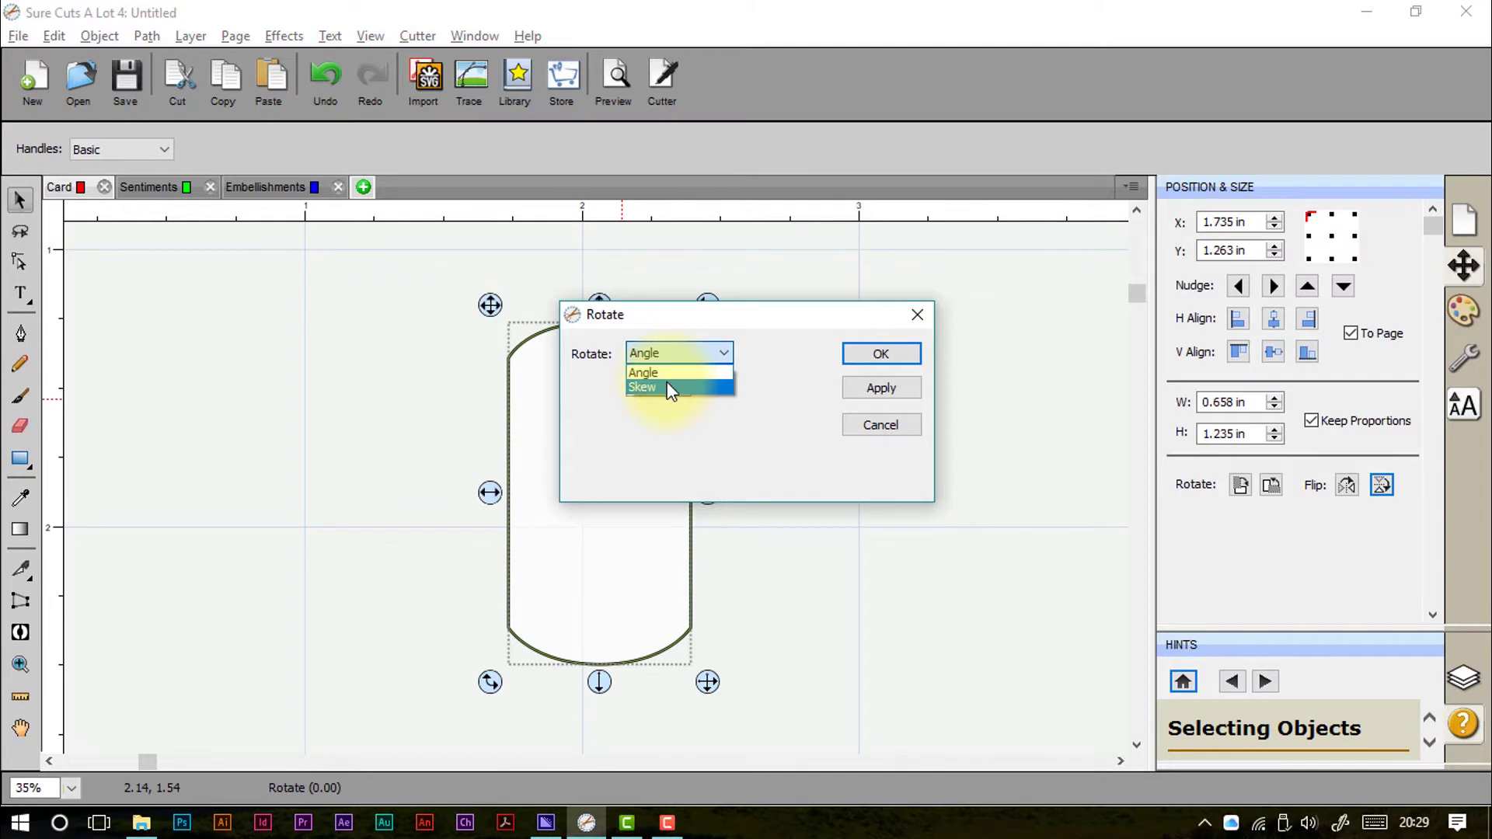
pyautogui.click(667, 354)
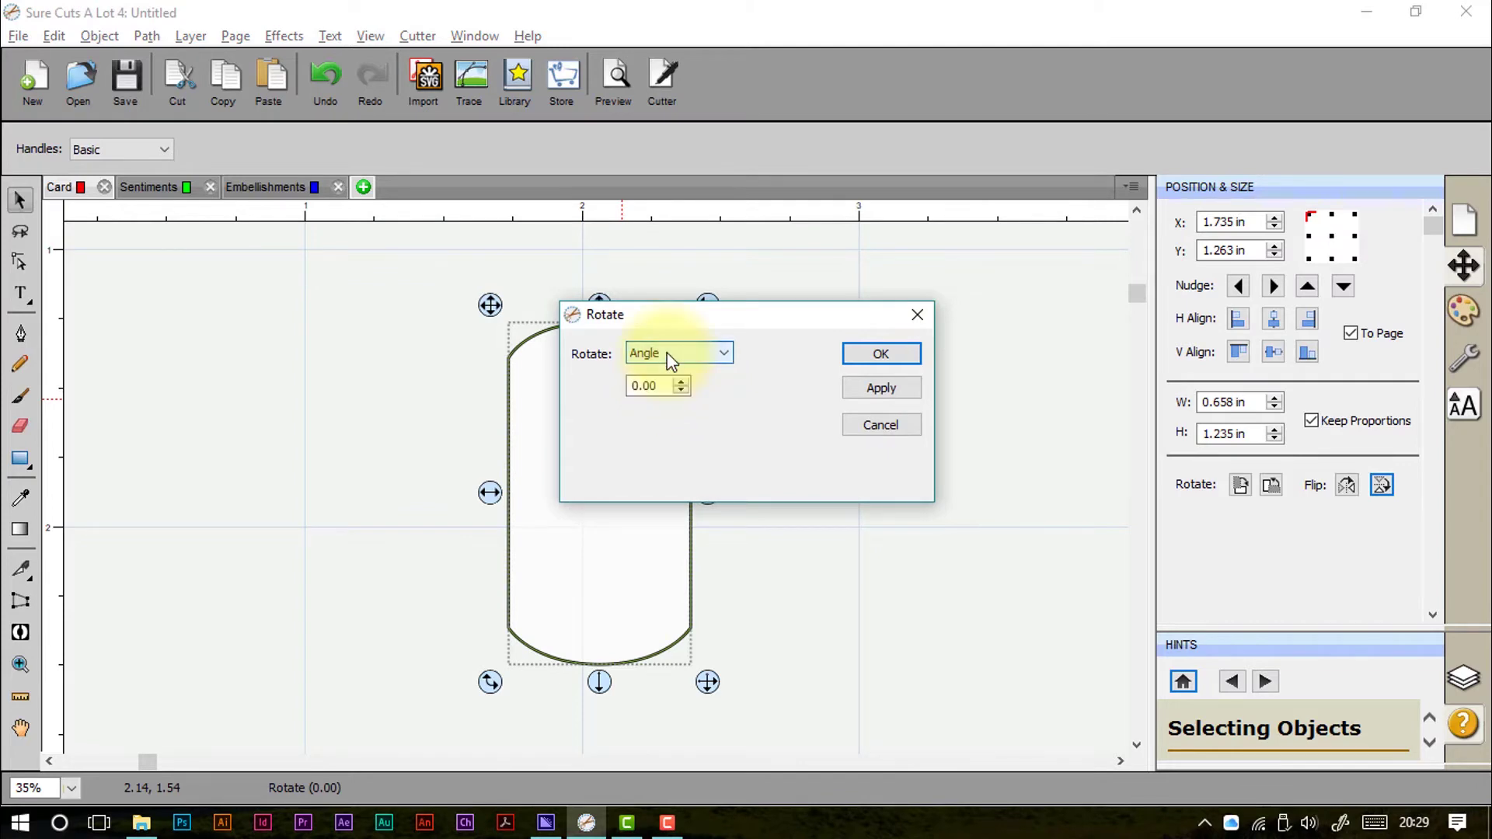
pyautogui.click(897, 423)
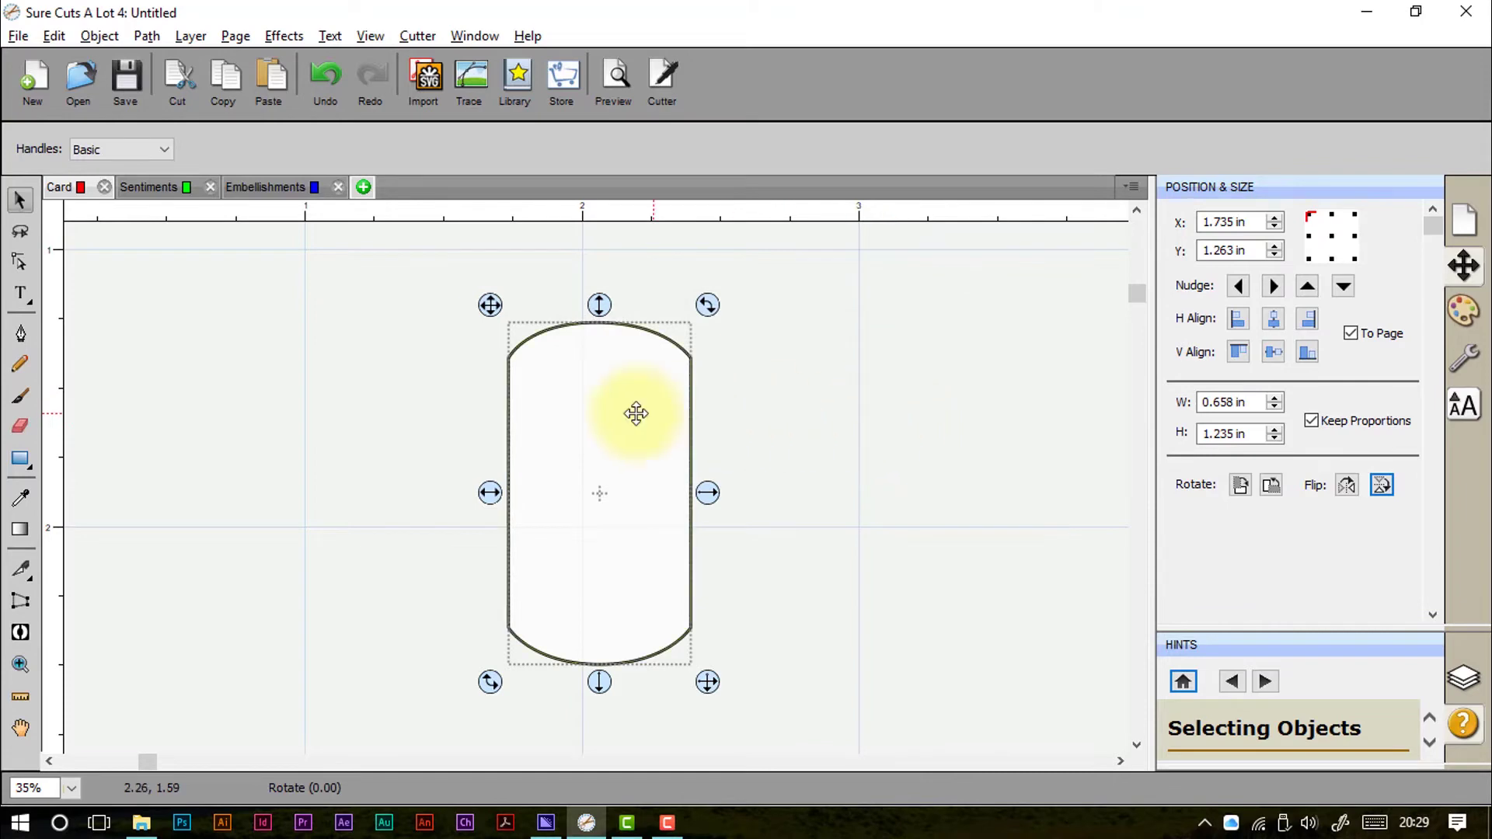
pyautogui.rightClick(602, 396)
# Step: Draw a rectangle overlapping the rounded shape on the Card page
pyautogui.moveTo(633, 442)
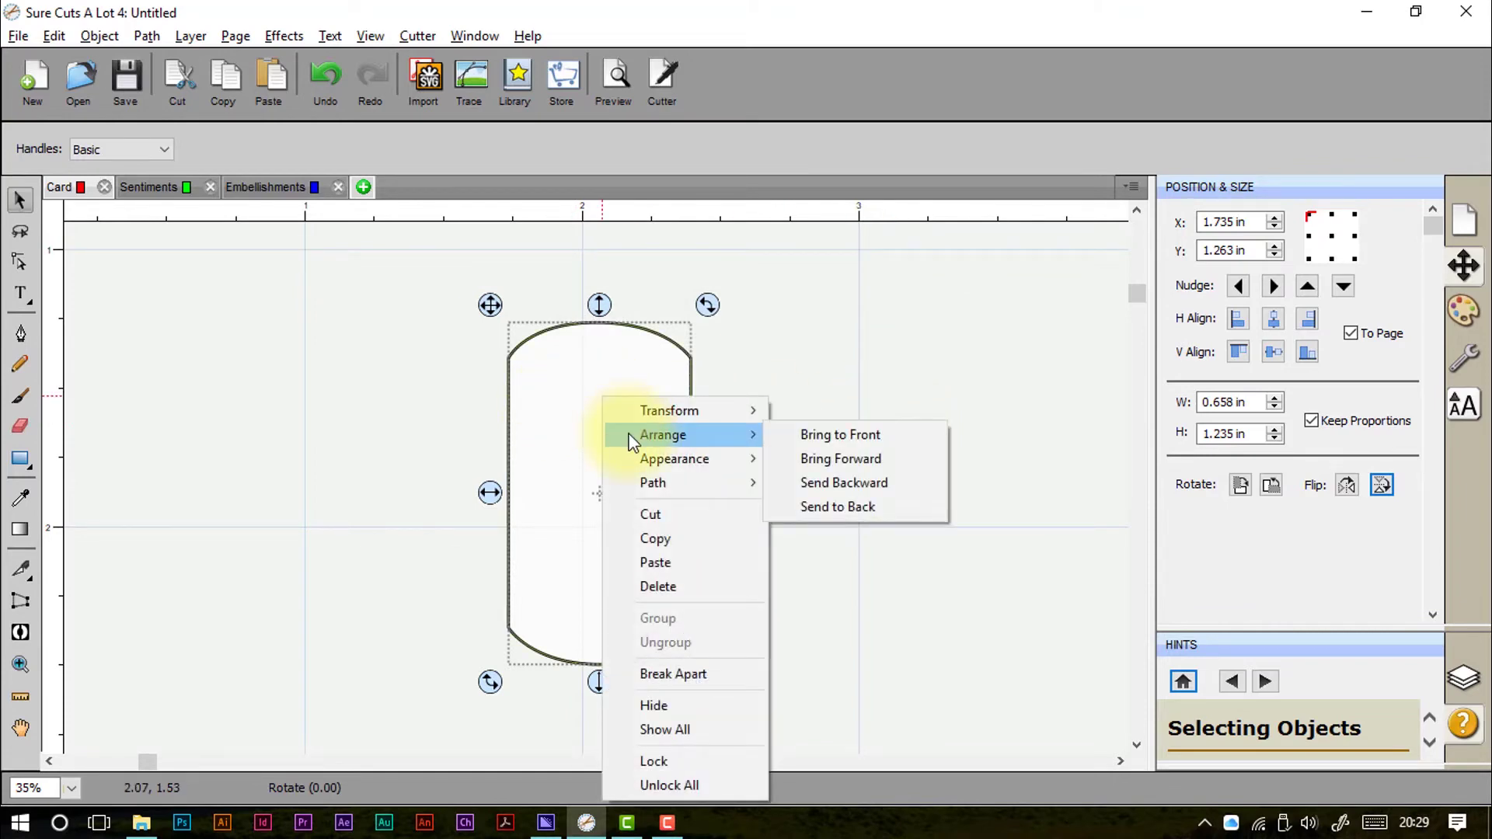
pyautogui.click(853, 334)
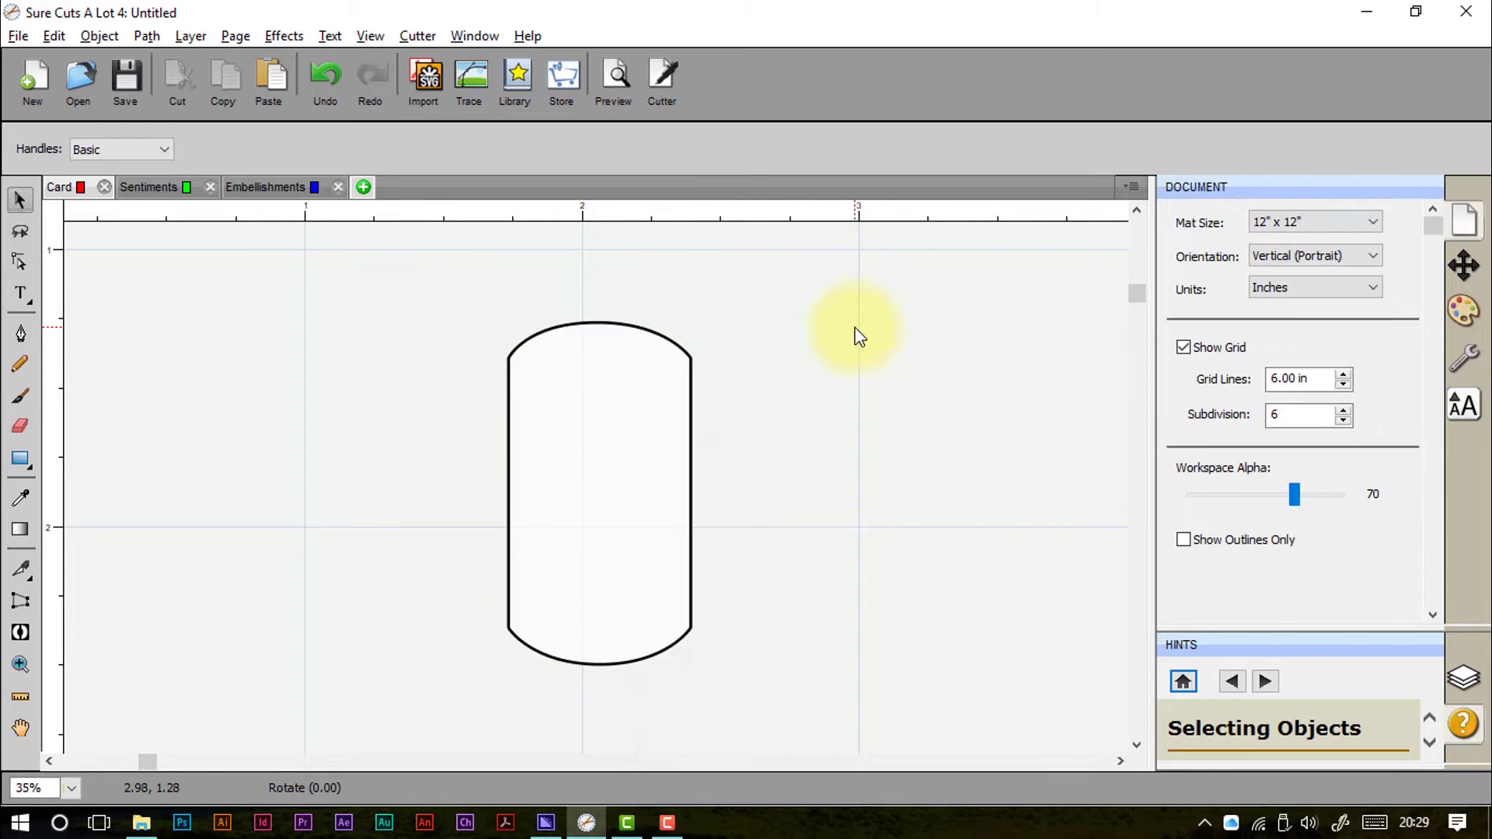
pyautogui.click(20, 461)
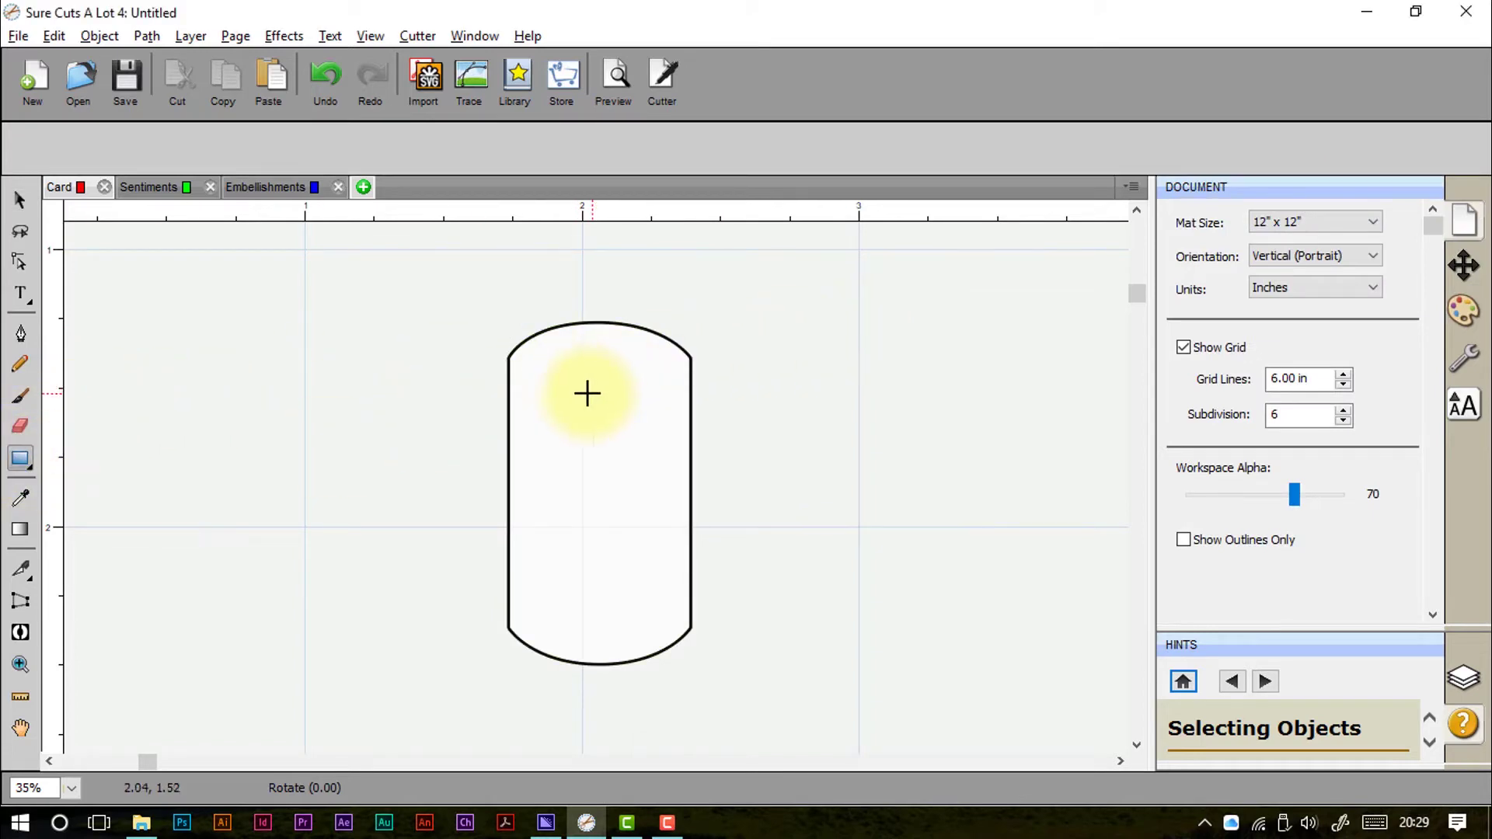
pyautogui.moveTo(587, 393)
pyautogui.mouseDown()
pyautogui.moveTo(762, 570)
pyautogui.moveTo(906, 633)
pyautogui.moveTo(923, 579)
pyautogui.mouseUp()
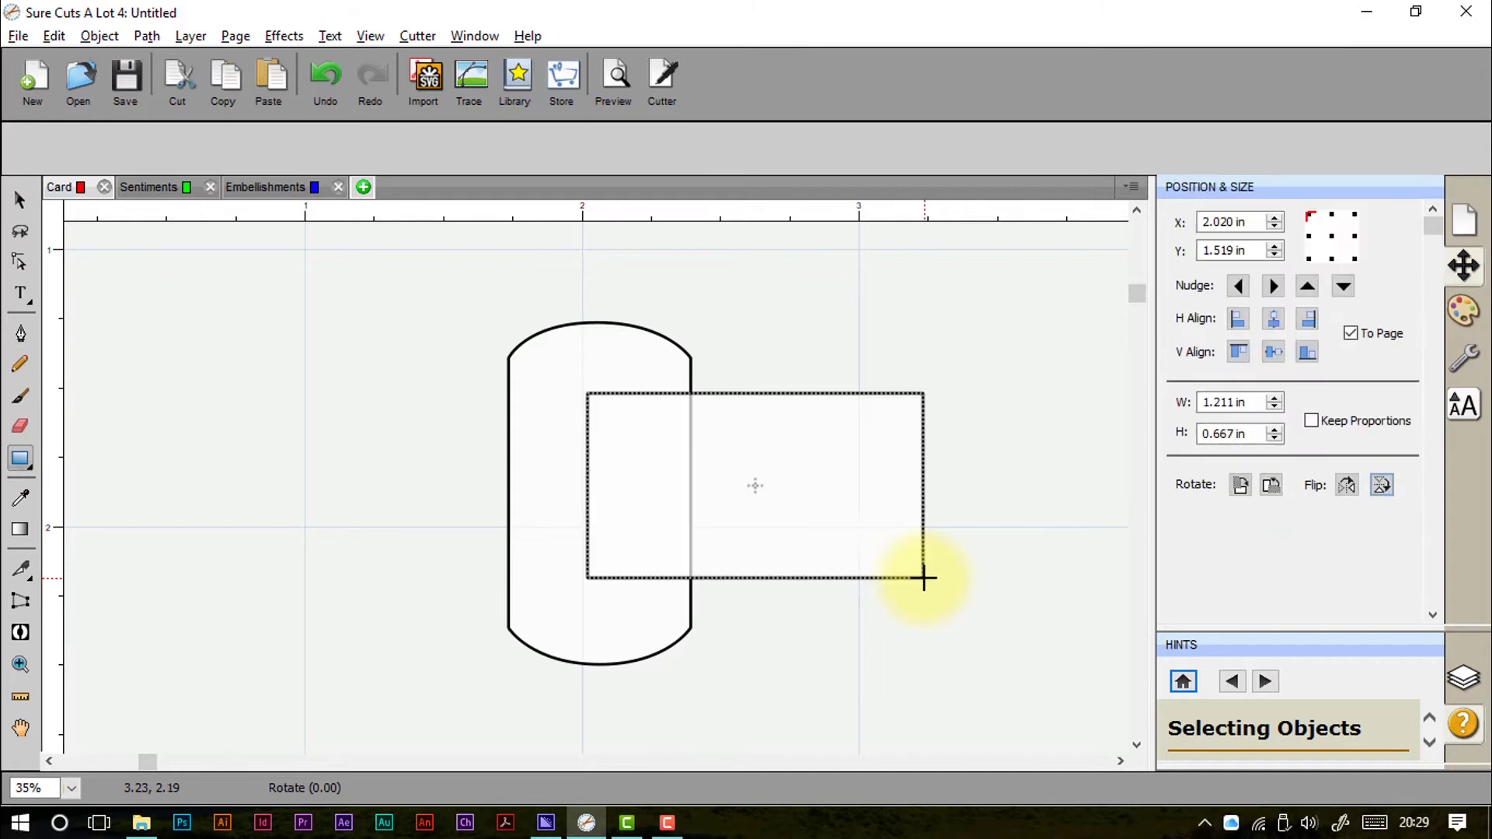
pyautogui.click(1464, 311)
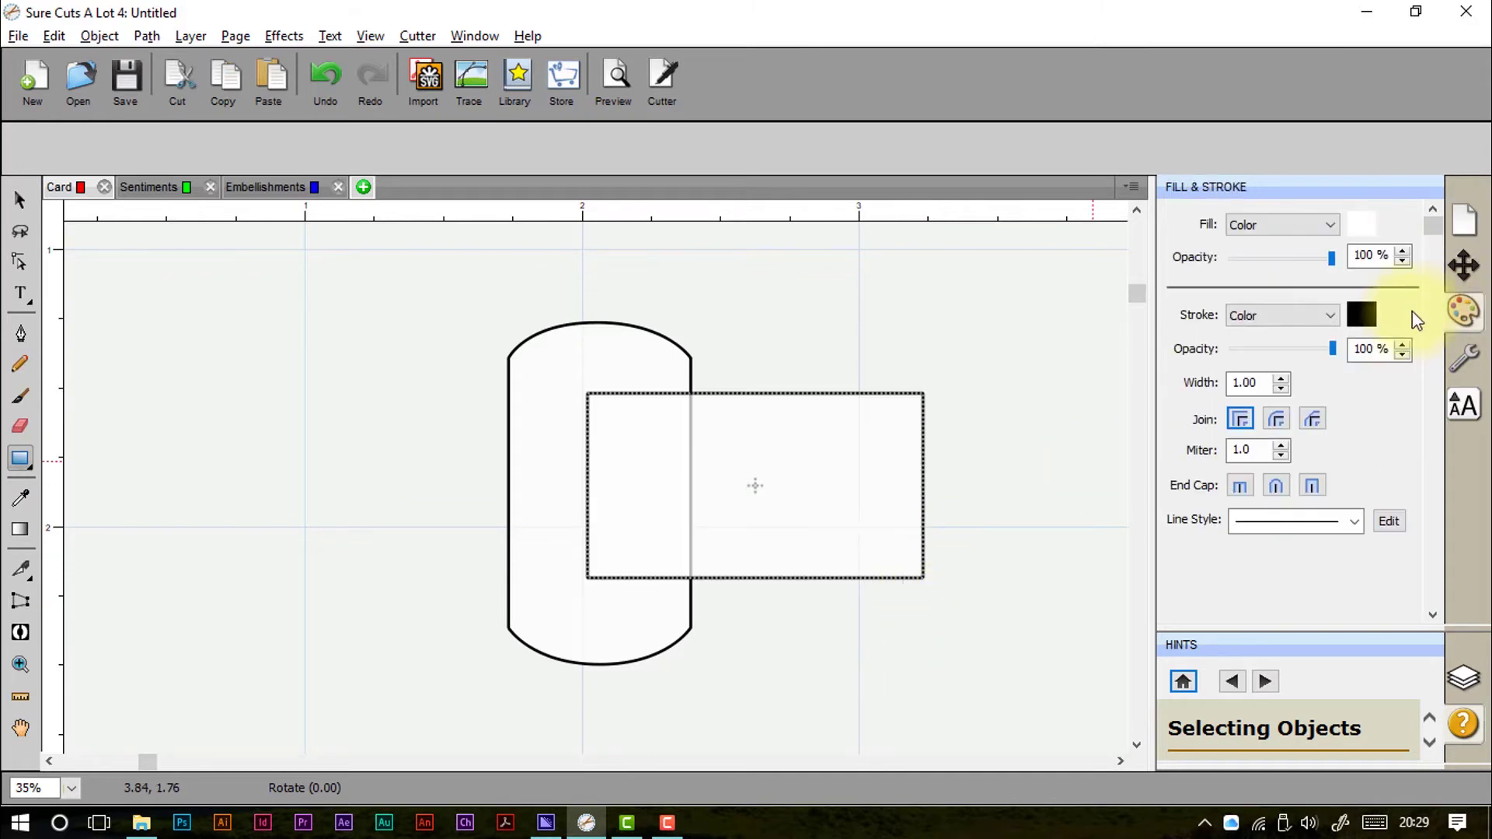
# Step: Fill the rectangle with pink (RGB 238, 45, 166), saved as a custom colour
pyautogui.click(1362, 315)
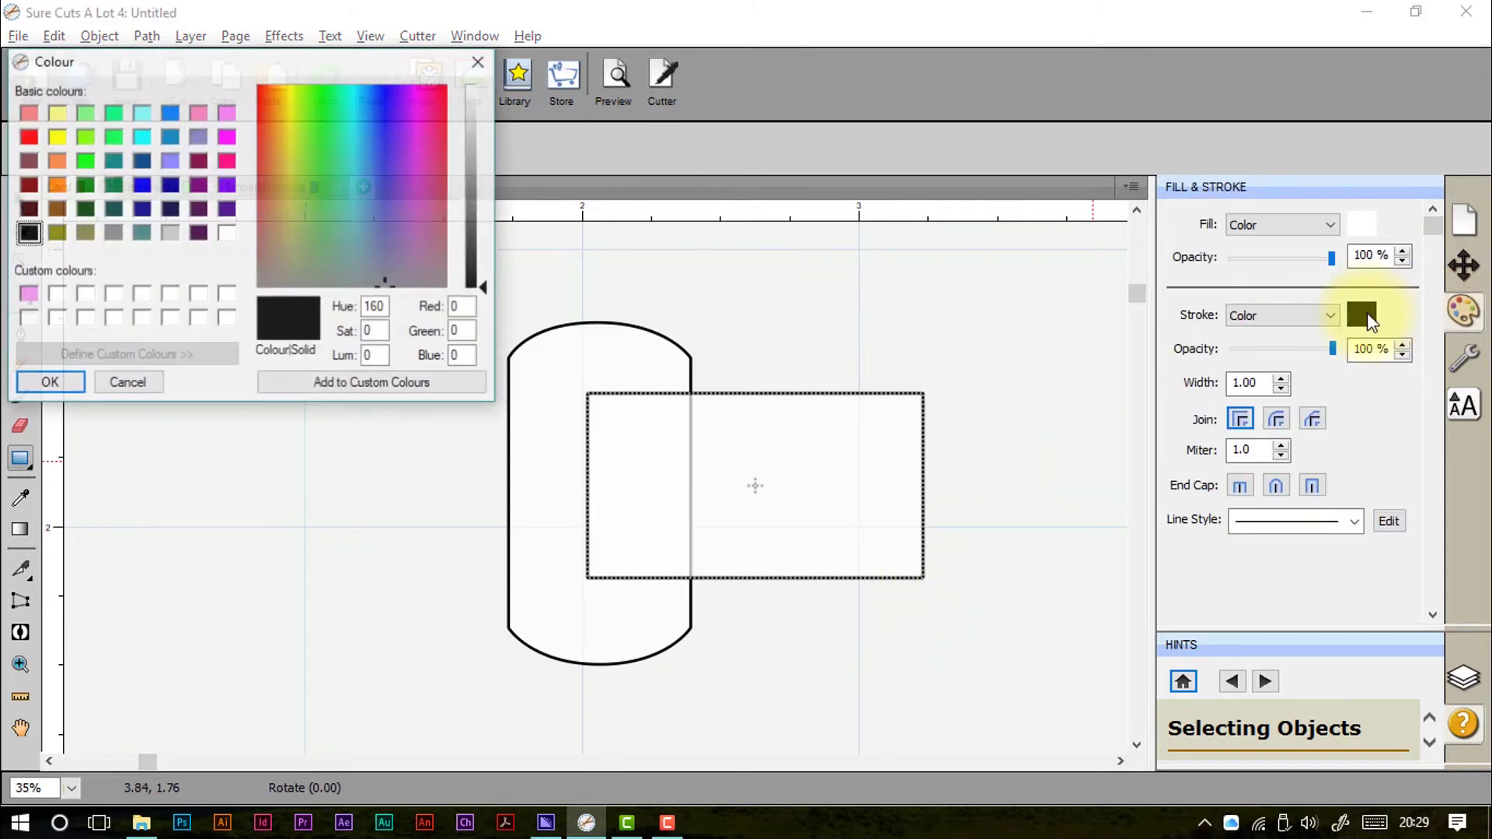
pyautogui.click(479, 61)
pyautogui.click(1361, 225)
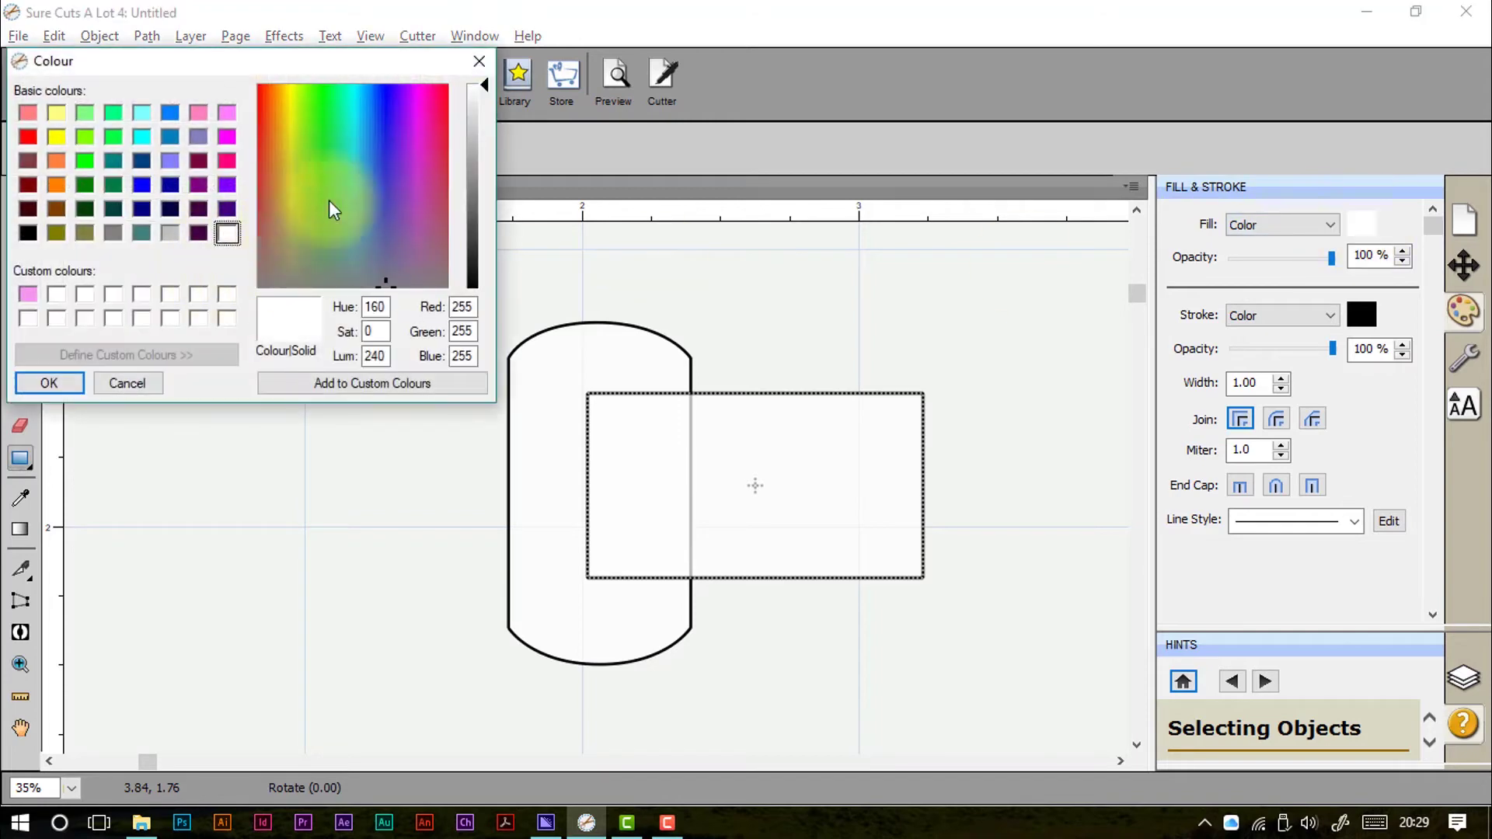
pyautogui.click(429, 117)
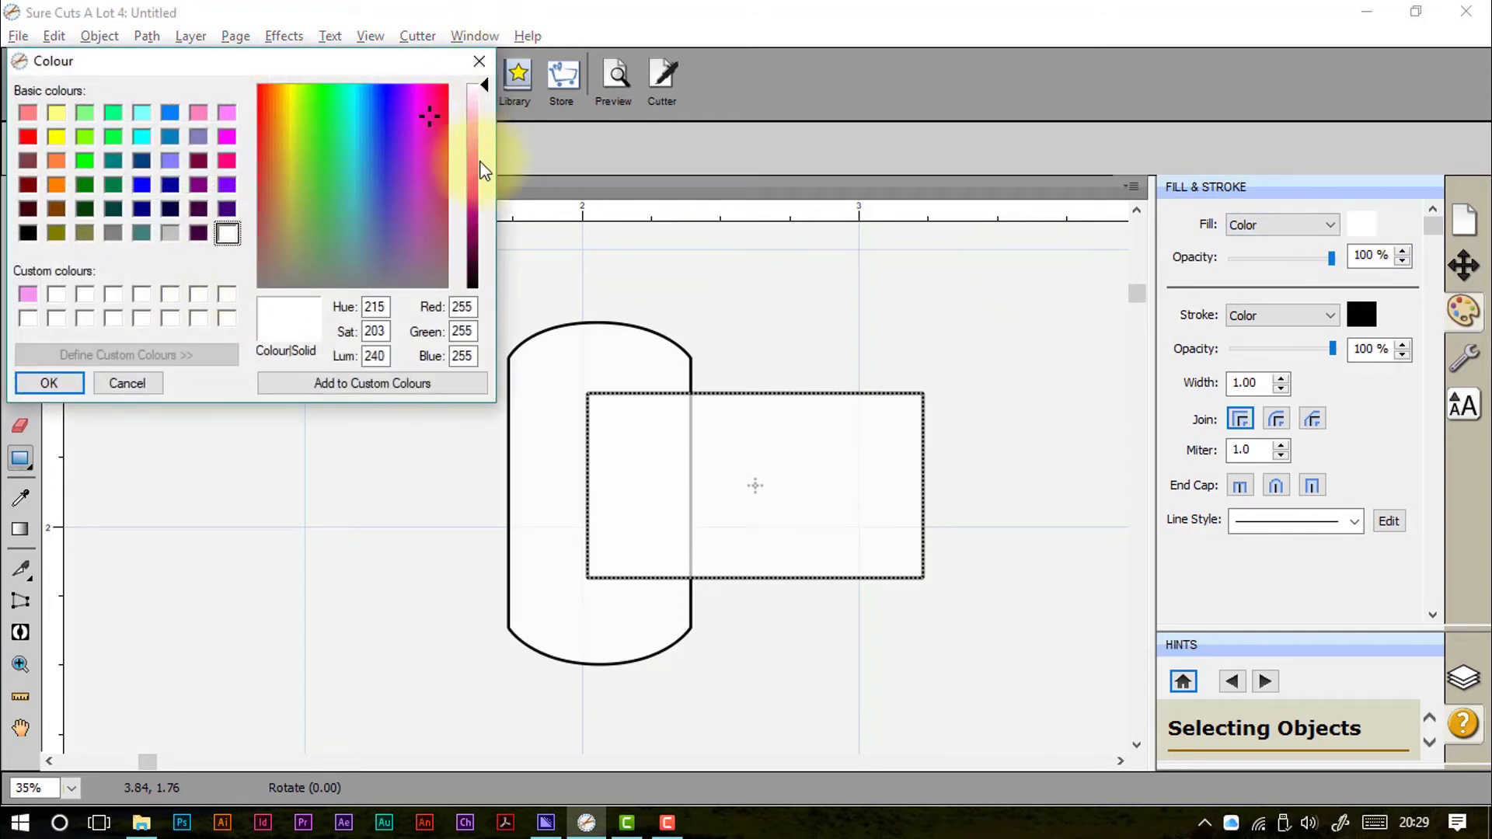
pyautogui.moveTo(485, 84); pyautogui.dragTo(485, 176)
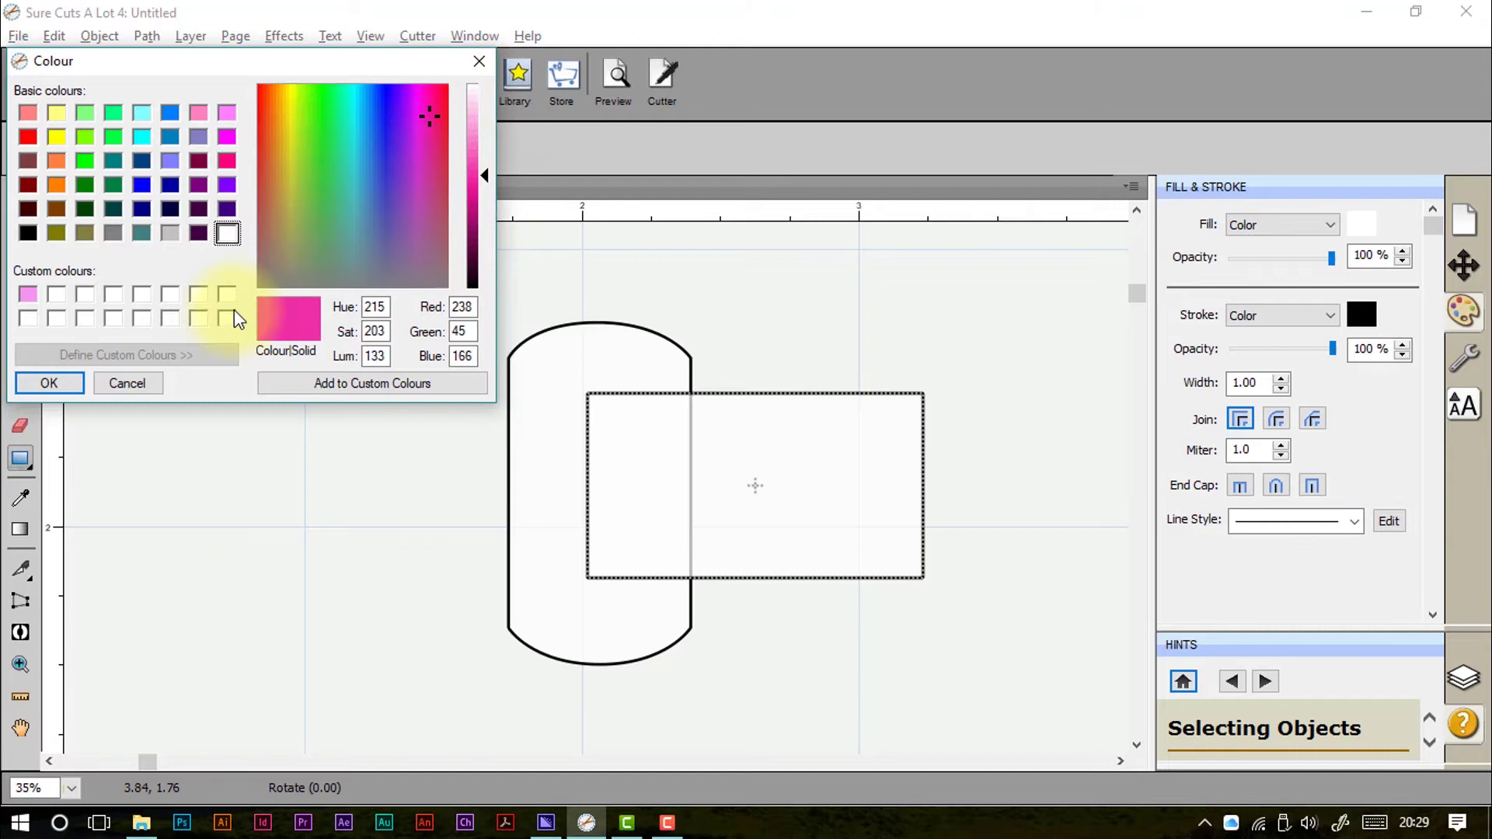
pyautogui.click(300, 384)
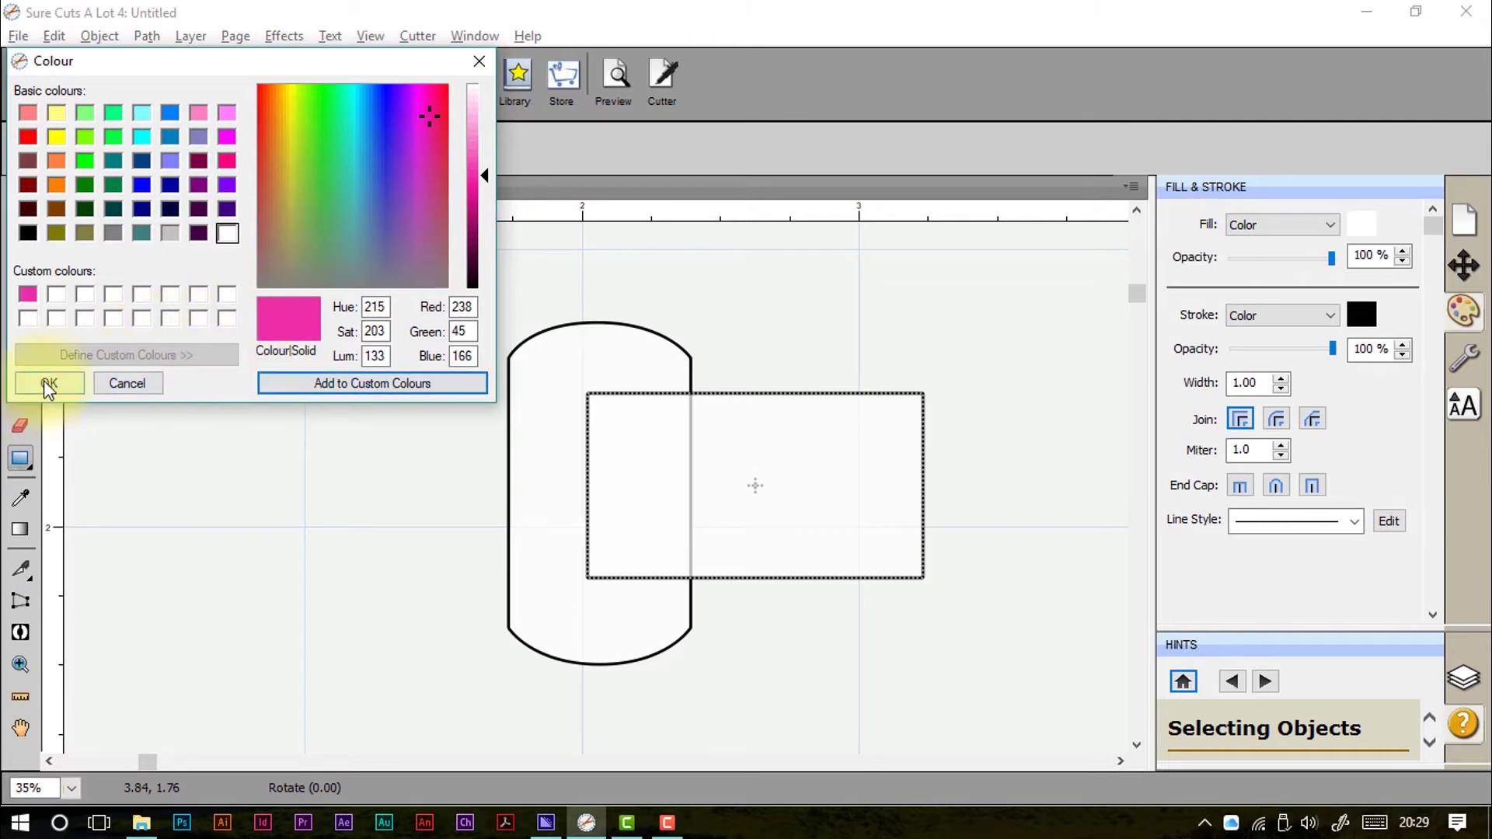
pyautogui.click(46, 383)
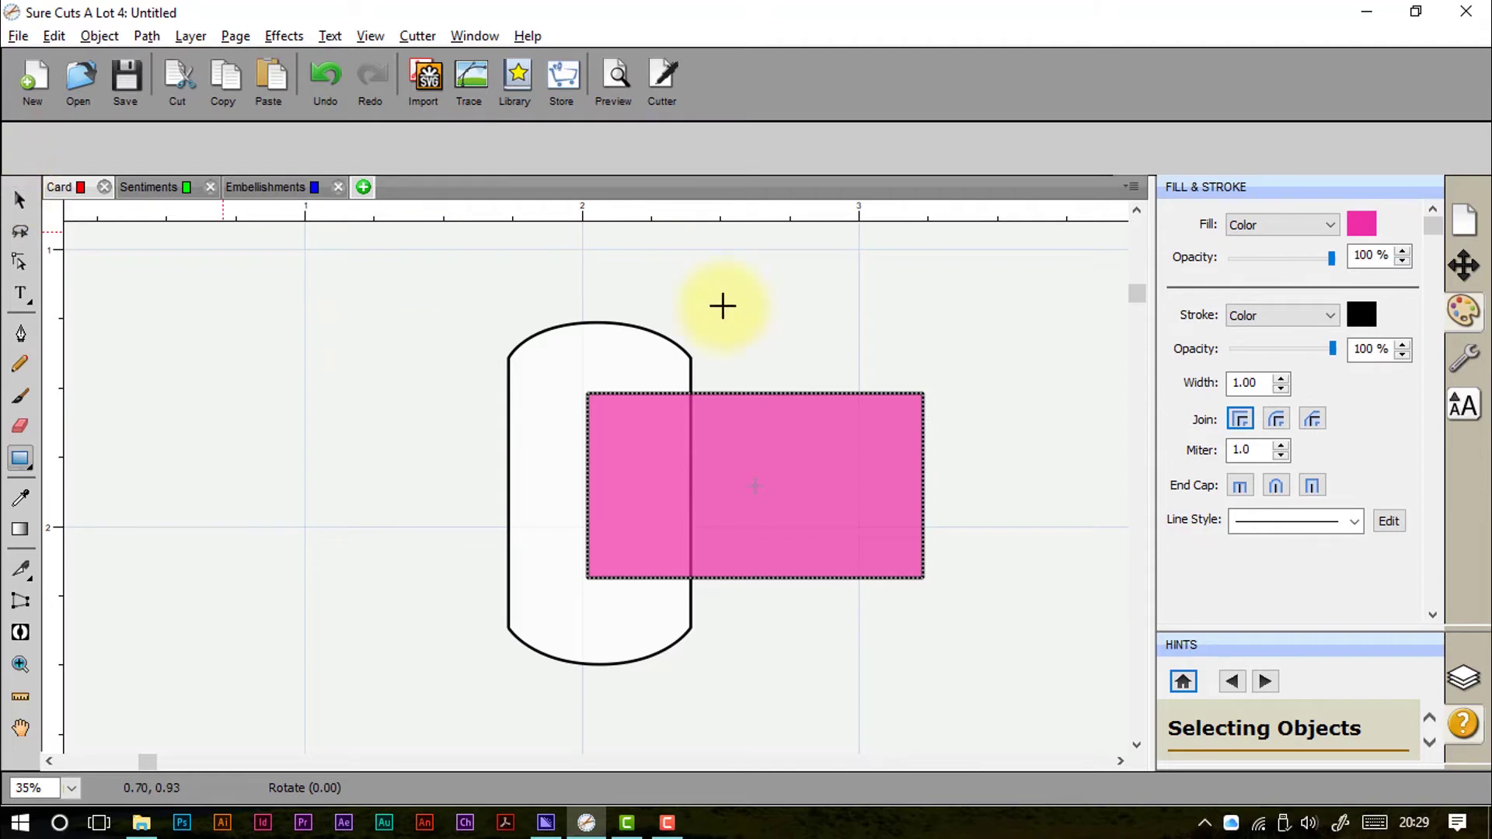
# Step: Raise the Workspace Alpha to 90 in Document settings
pyautogui.click(1464, 265)
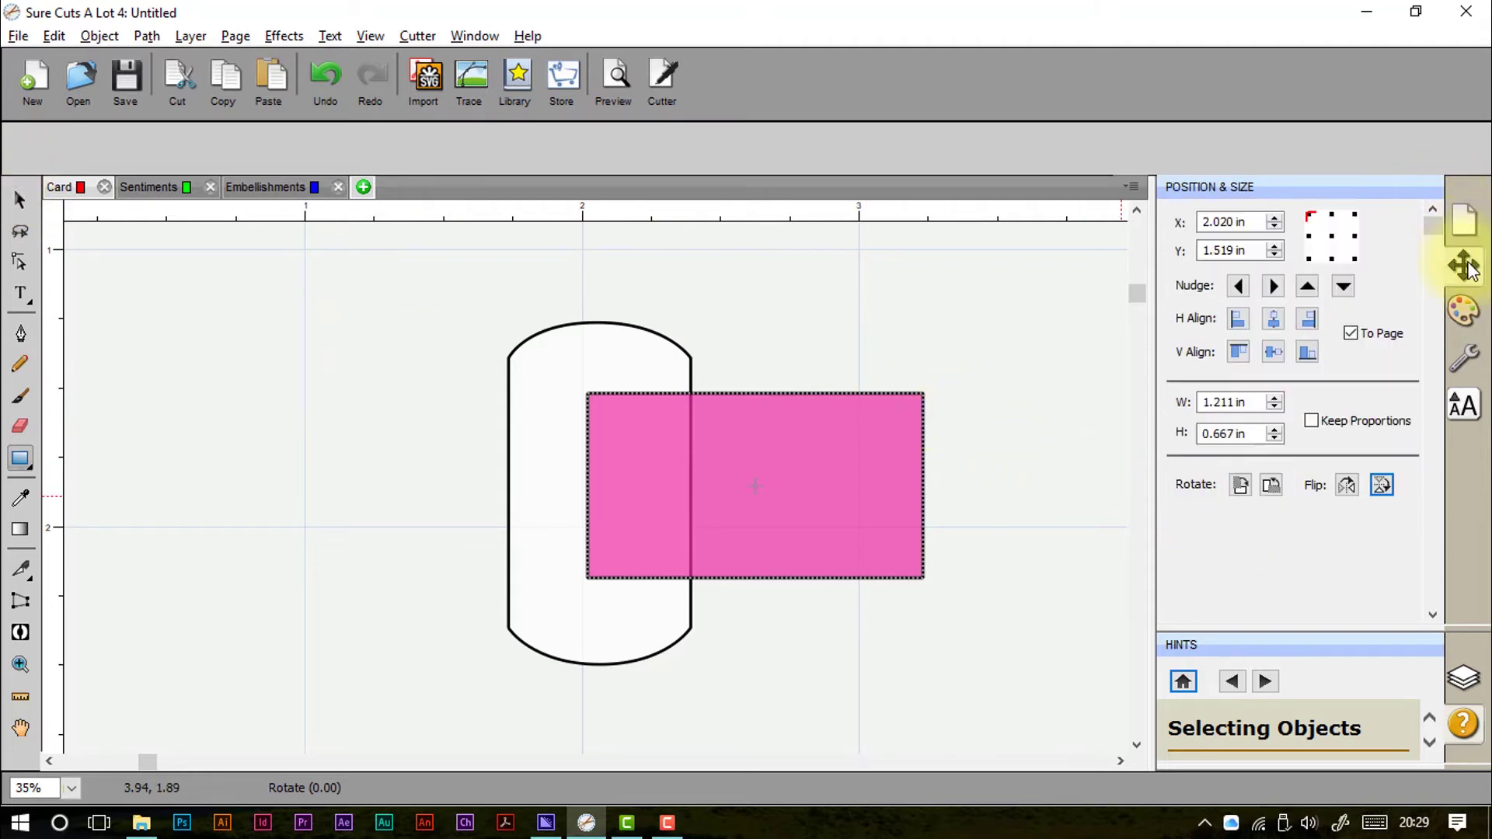
pyautogui.click(1463, 227)
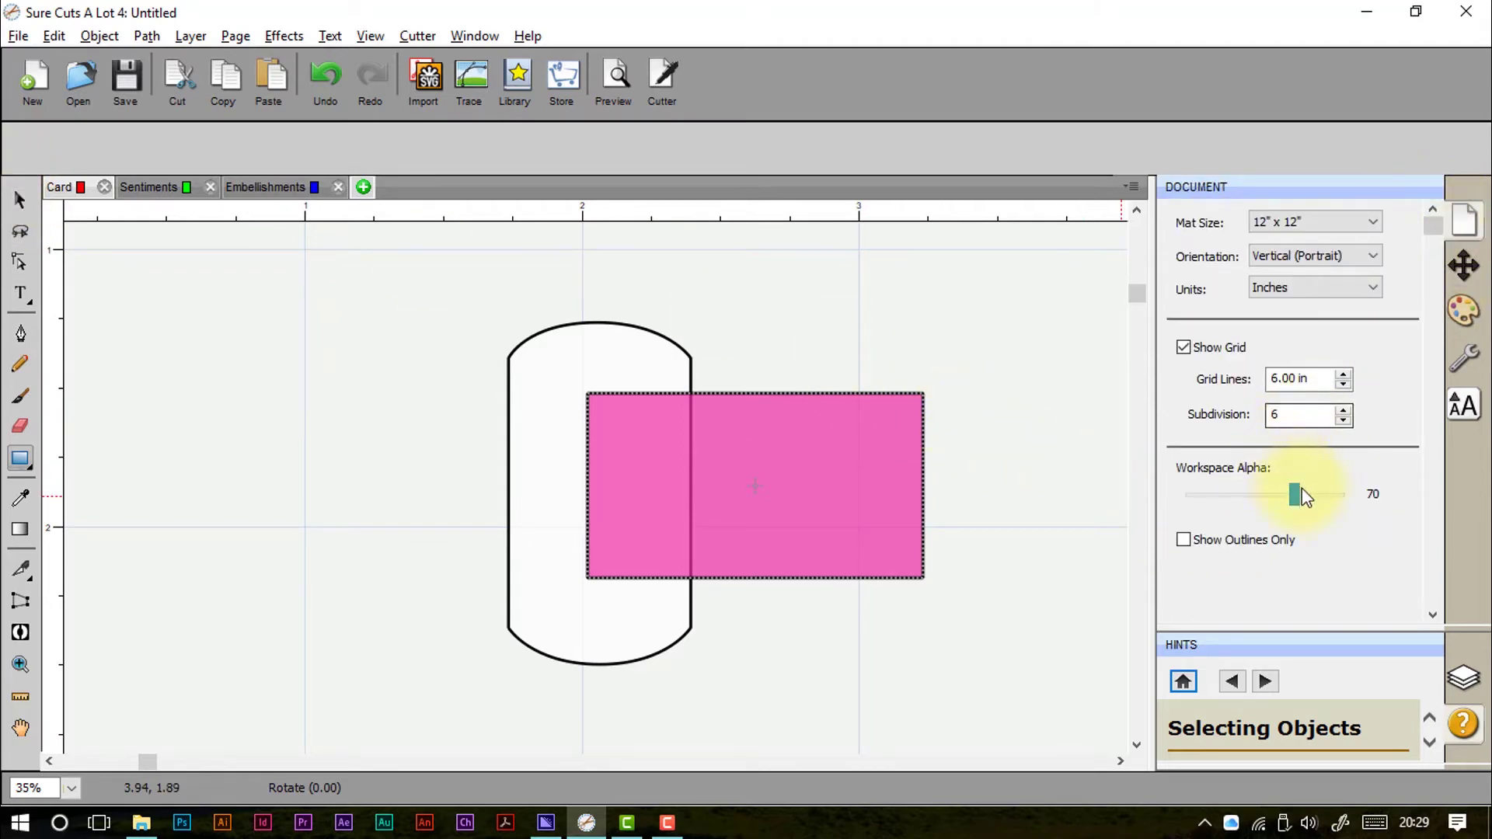
pyautogui.moveTo(1295, 494); pyautogui.dragTo(1324, 499)
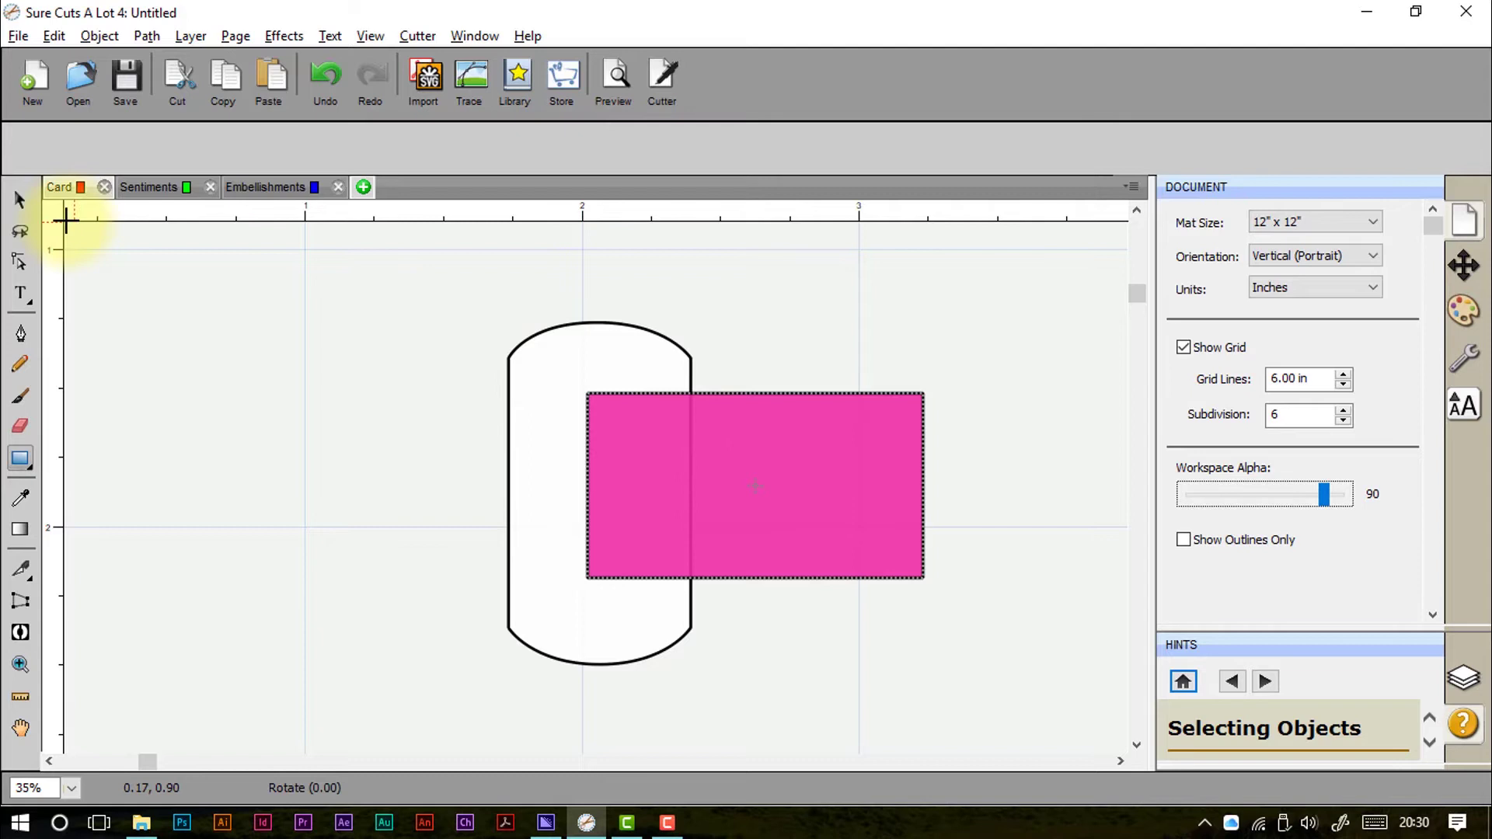
# Step: Send the pink rectangle behind the rounded shape with Arrange > Send to Back
pyautogui.click(20, 201)
pyautogui.click(831, 487)
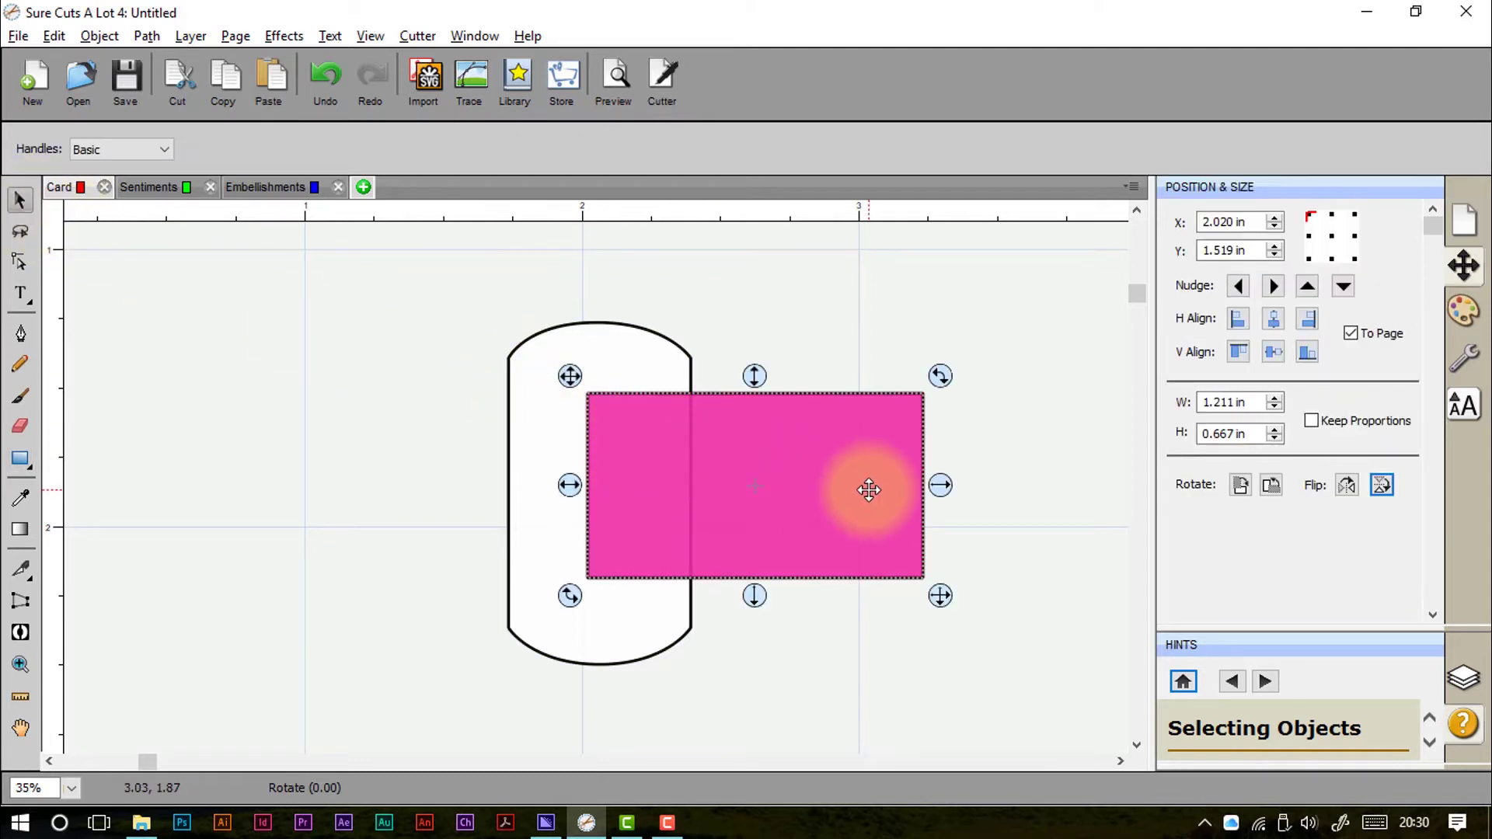
pyautogui.rightClick(866, 487)
pyautogui.moveTo(936, 128)
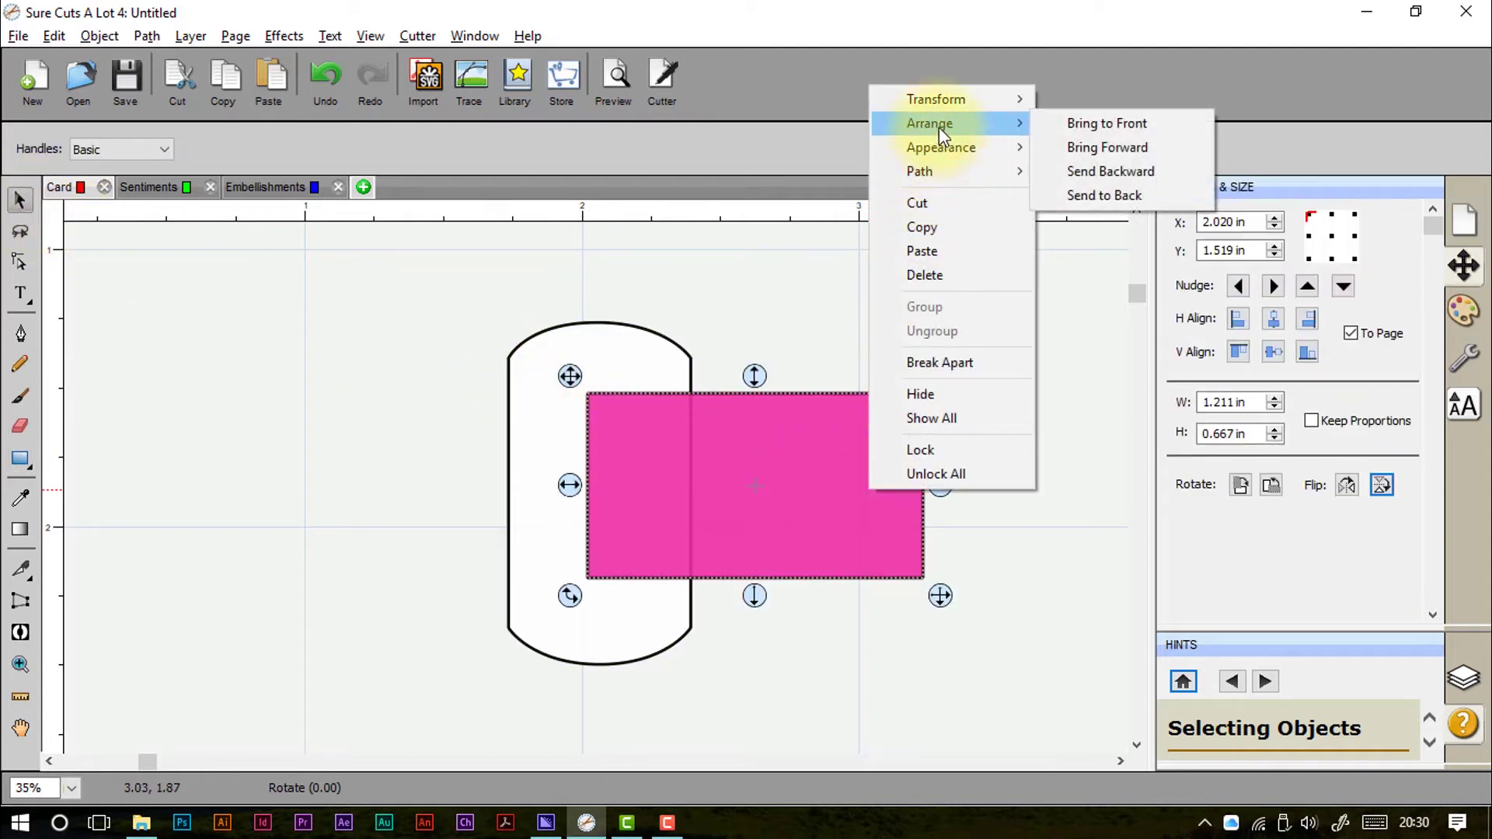
pyautogui.click(1104, 195)
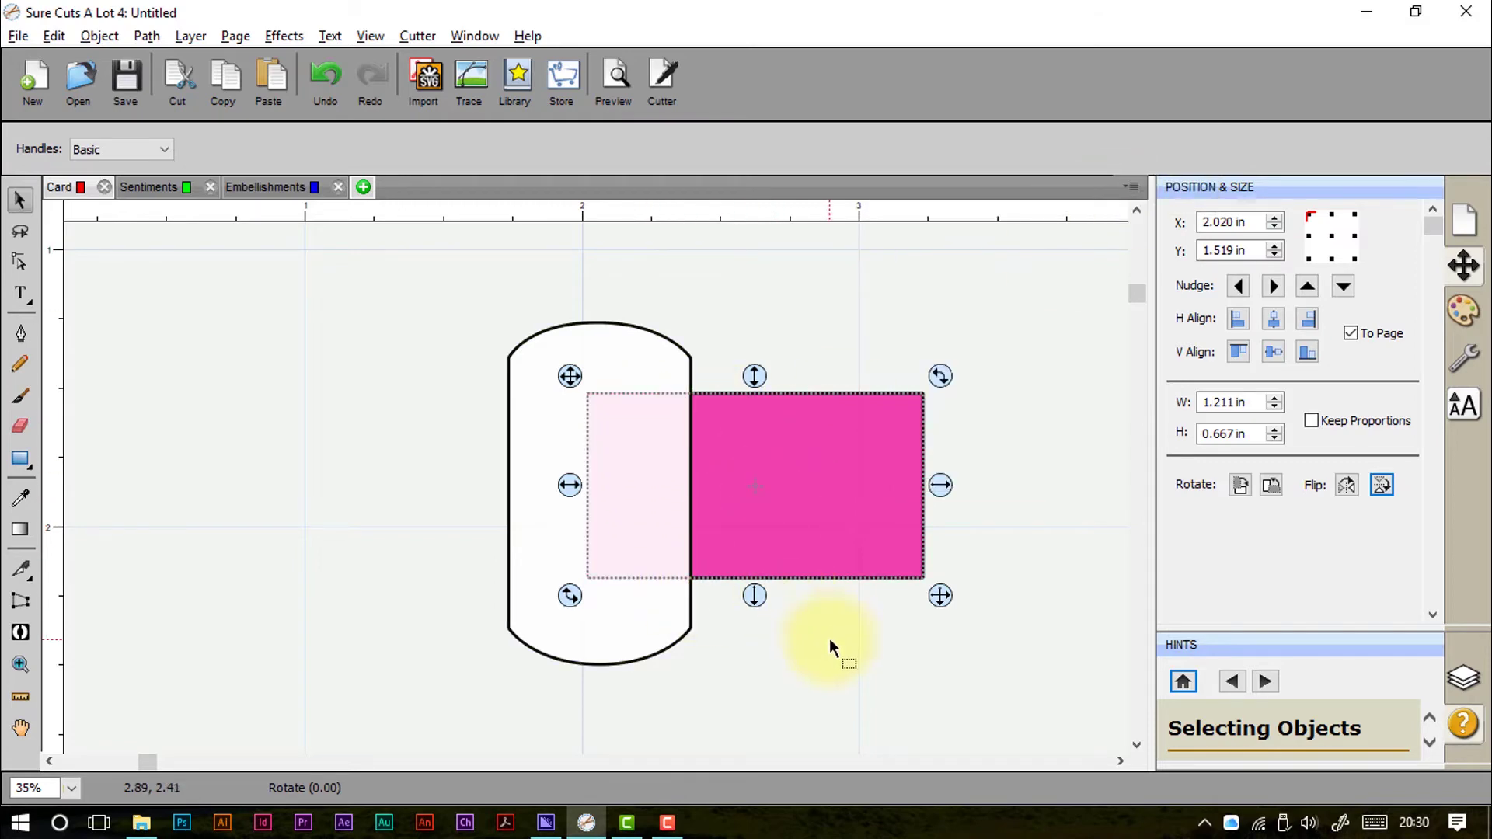
pyautogui.click(800, 524)
# Step: Try Path > Front Minus Back on the pink rectangle
pyautogui.rightClick(803, 440)
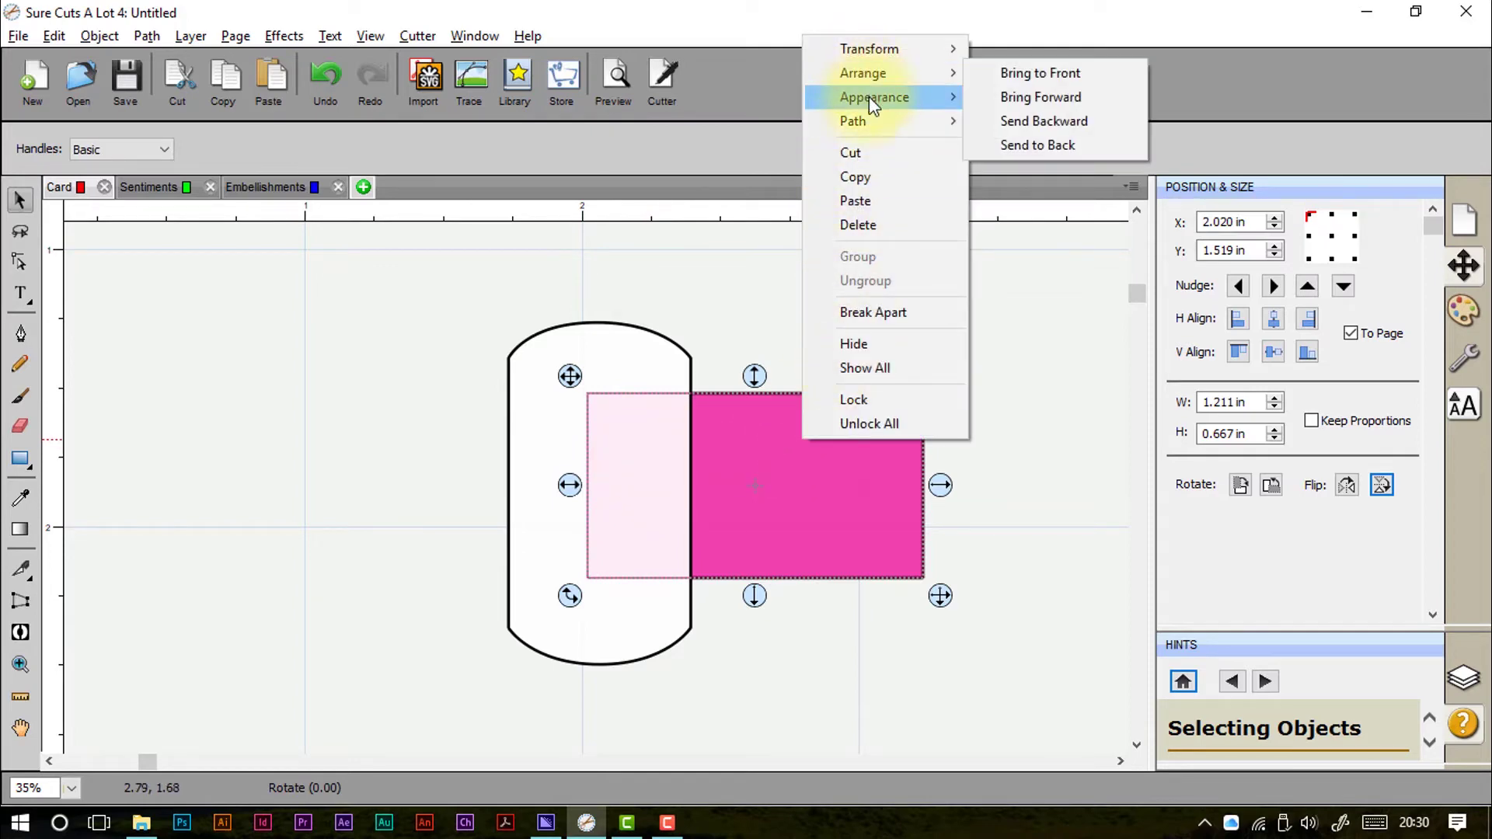
pyautogui.moveTo(870, 118)
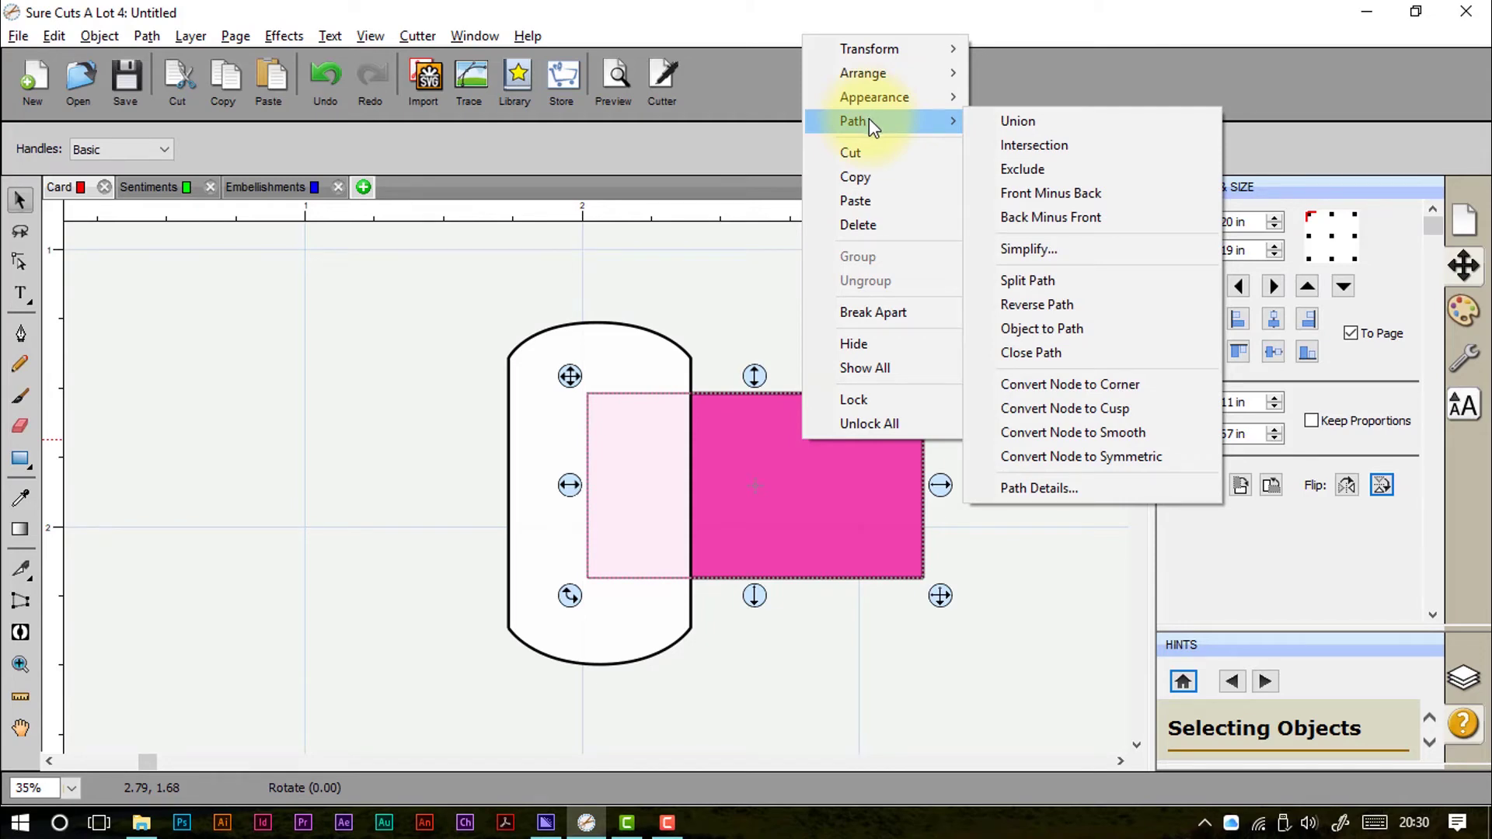
pyautogui.click(1046, 198)
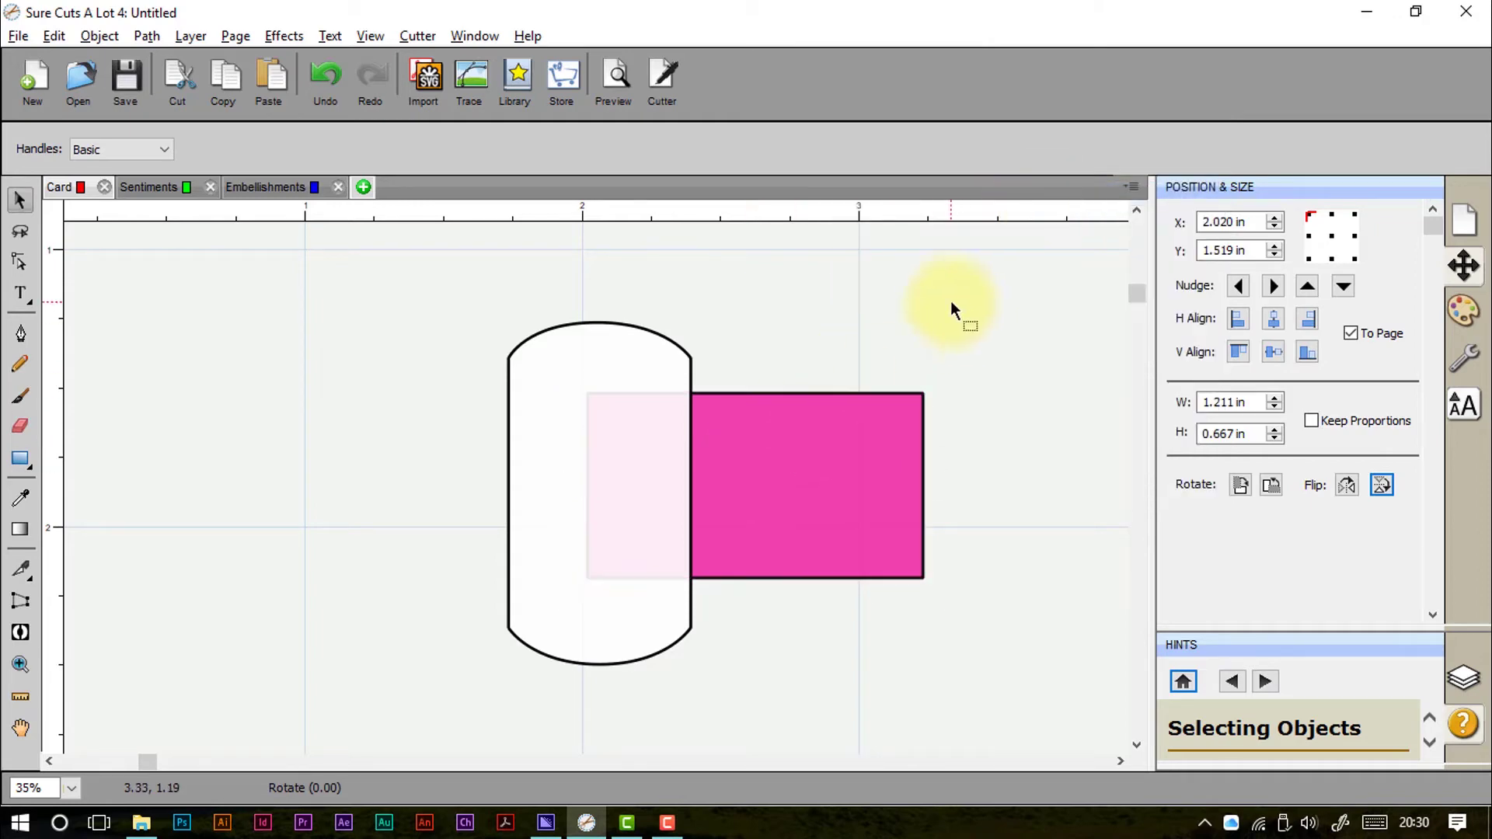
pyautogui.moveTo(365, 267); pyautogui.dragTo(919, 707)
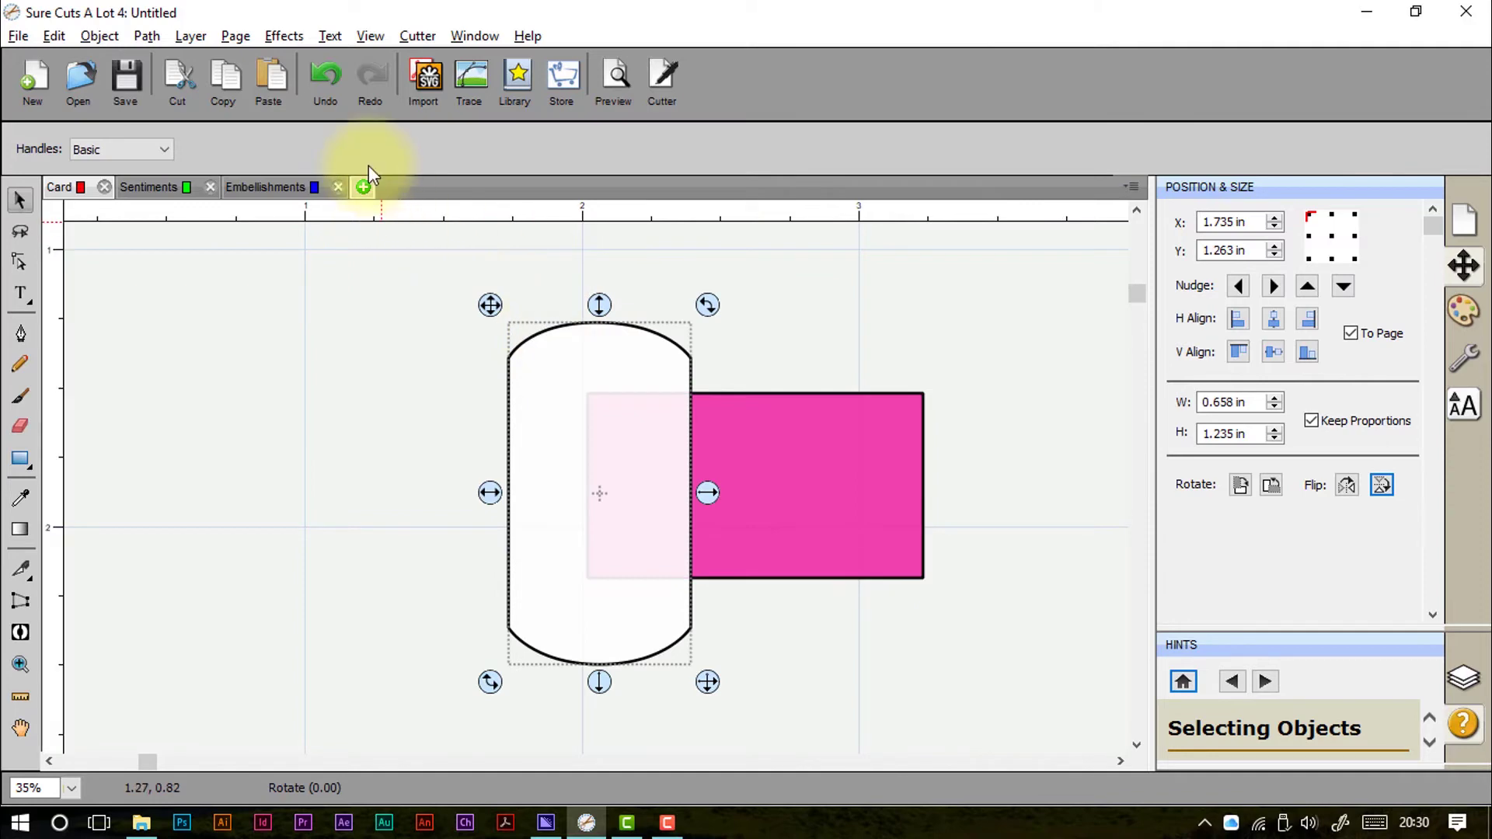
pyautogui.moveTo(377, 206); pyautogui.dragTo(1000, 661)
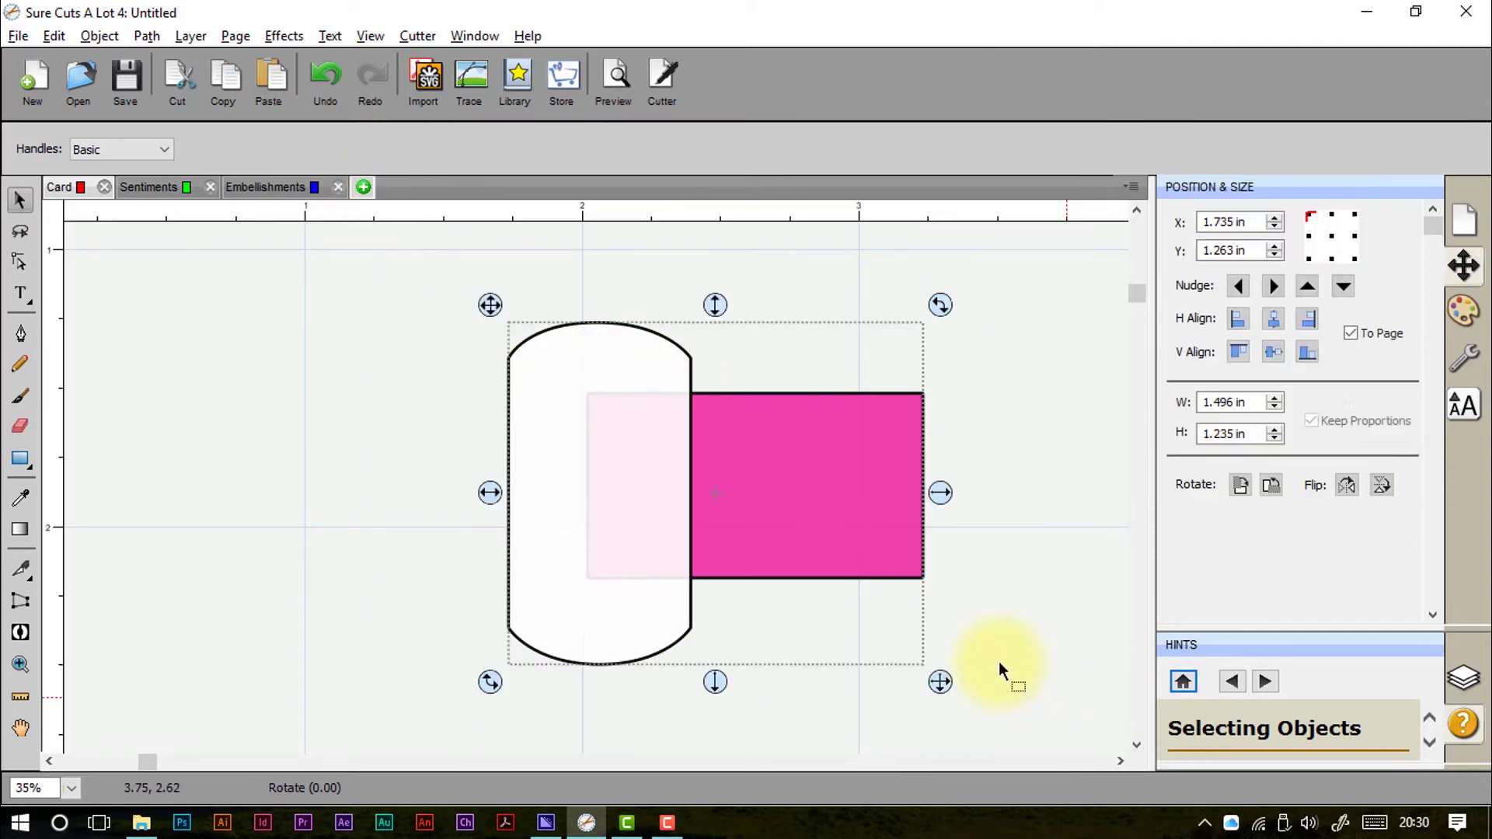
pyautogui.rightClick(800, 477)
pyautogui.moveTo(862, 146)
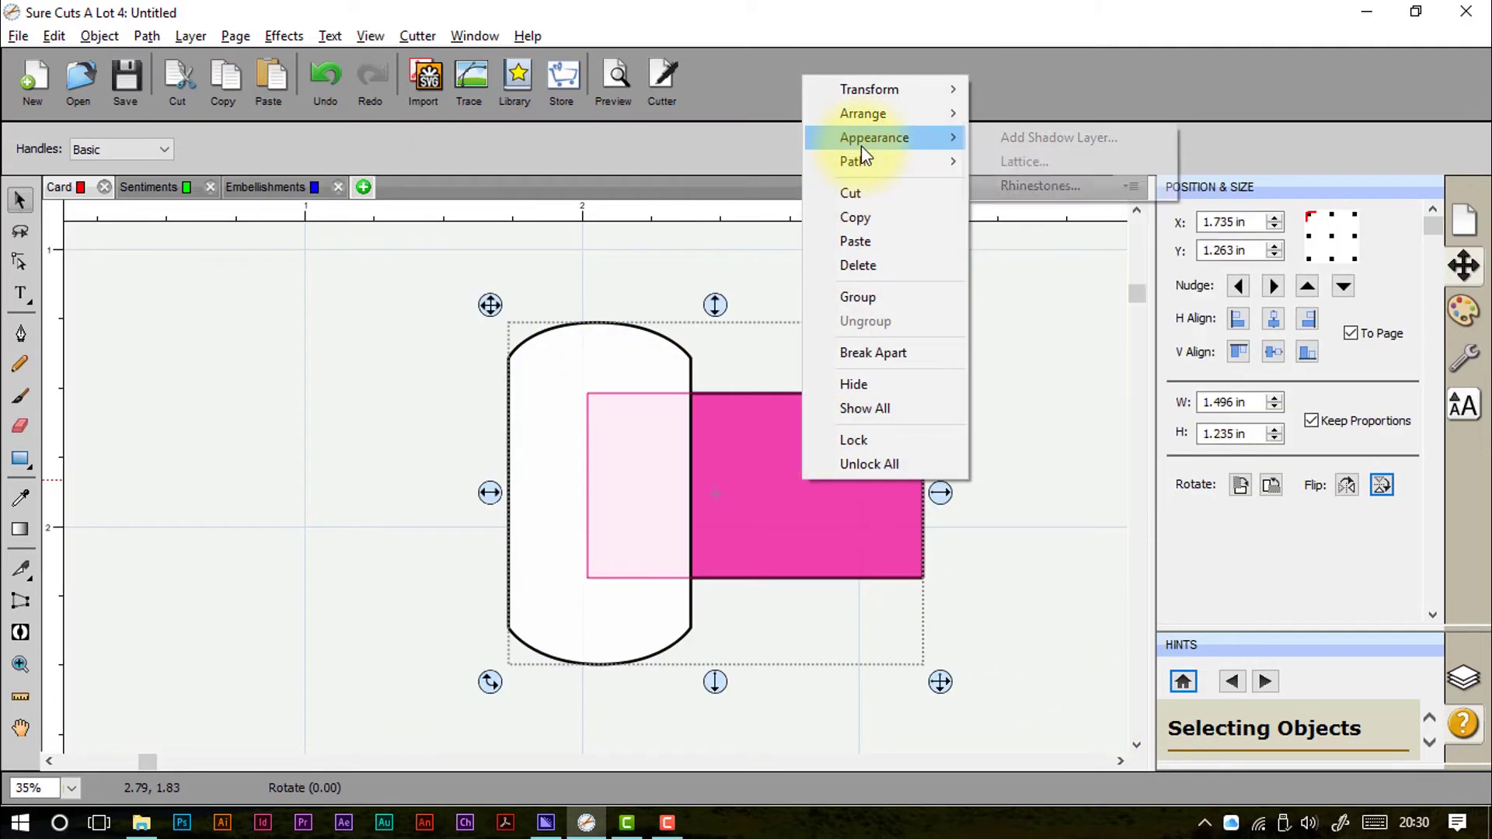
pyautogui.click(1158, 233)
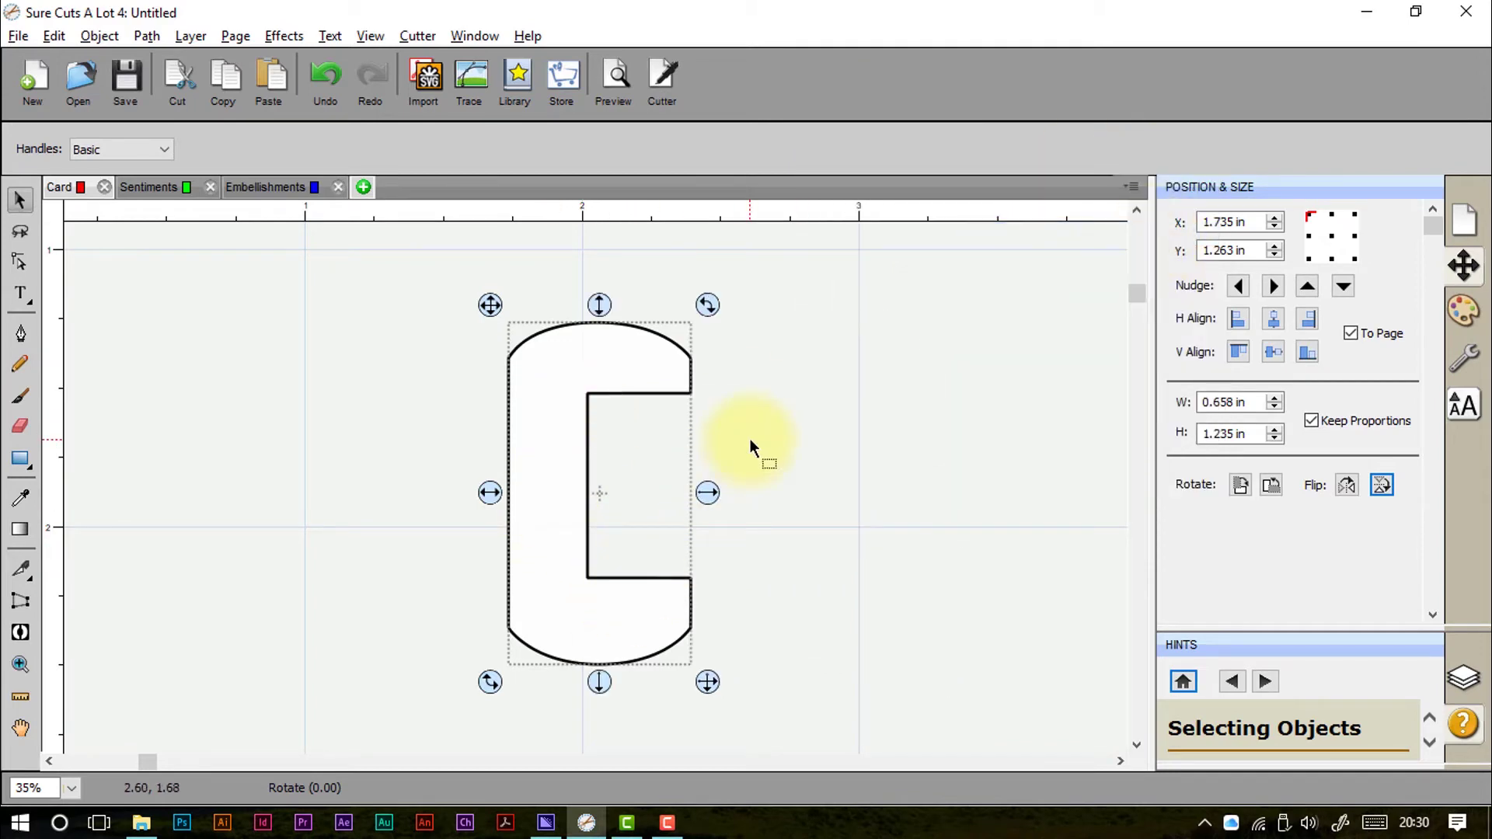
pyautogui.click(335, 80)
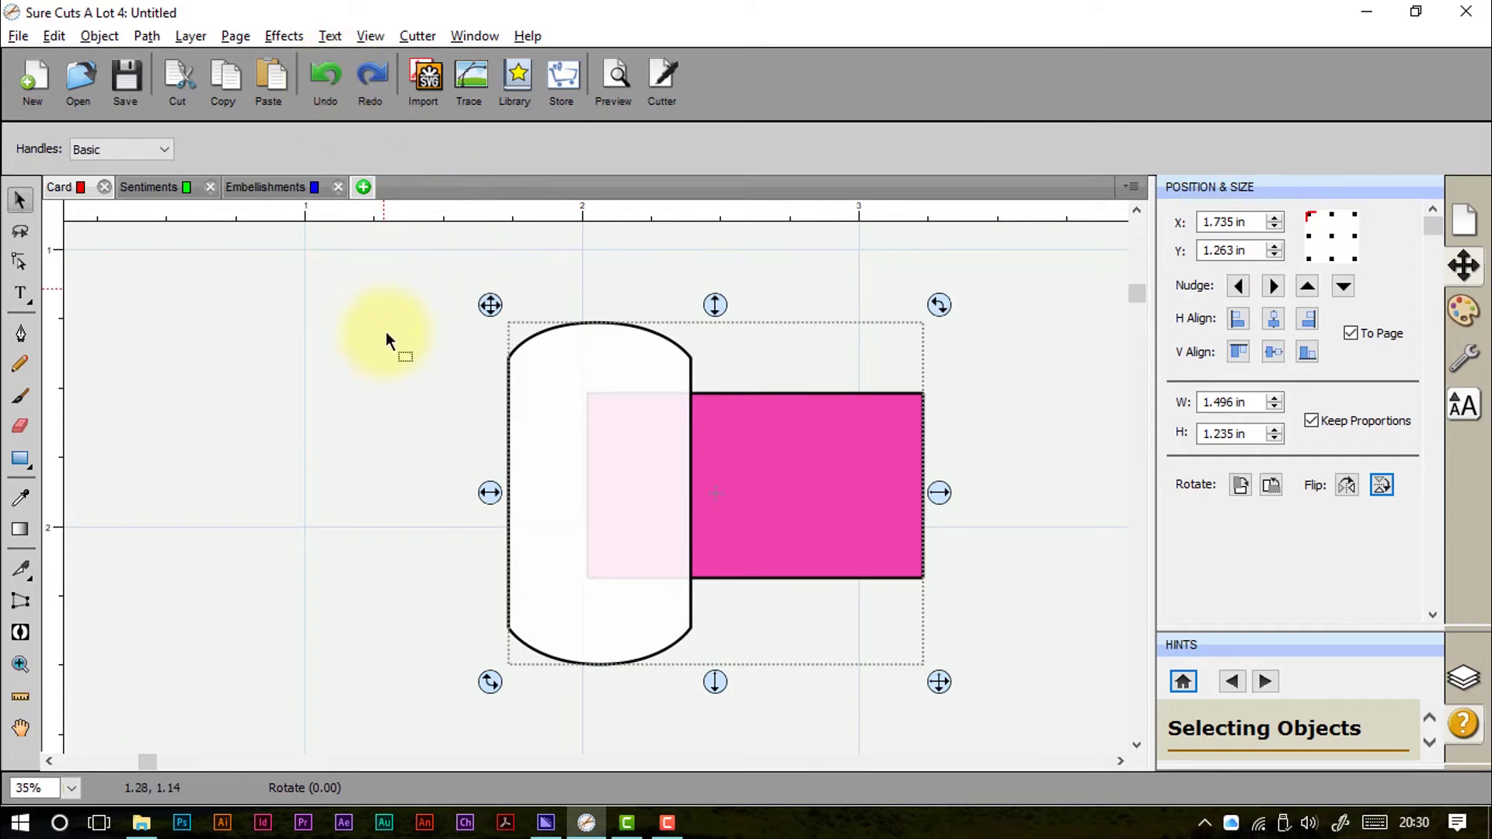
pyautogui.click(527, 423)
pyautogui.click(550, 426)
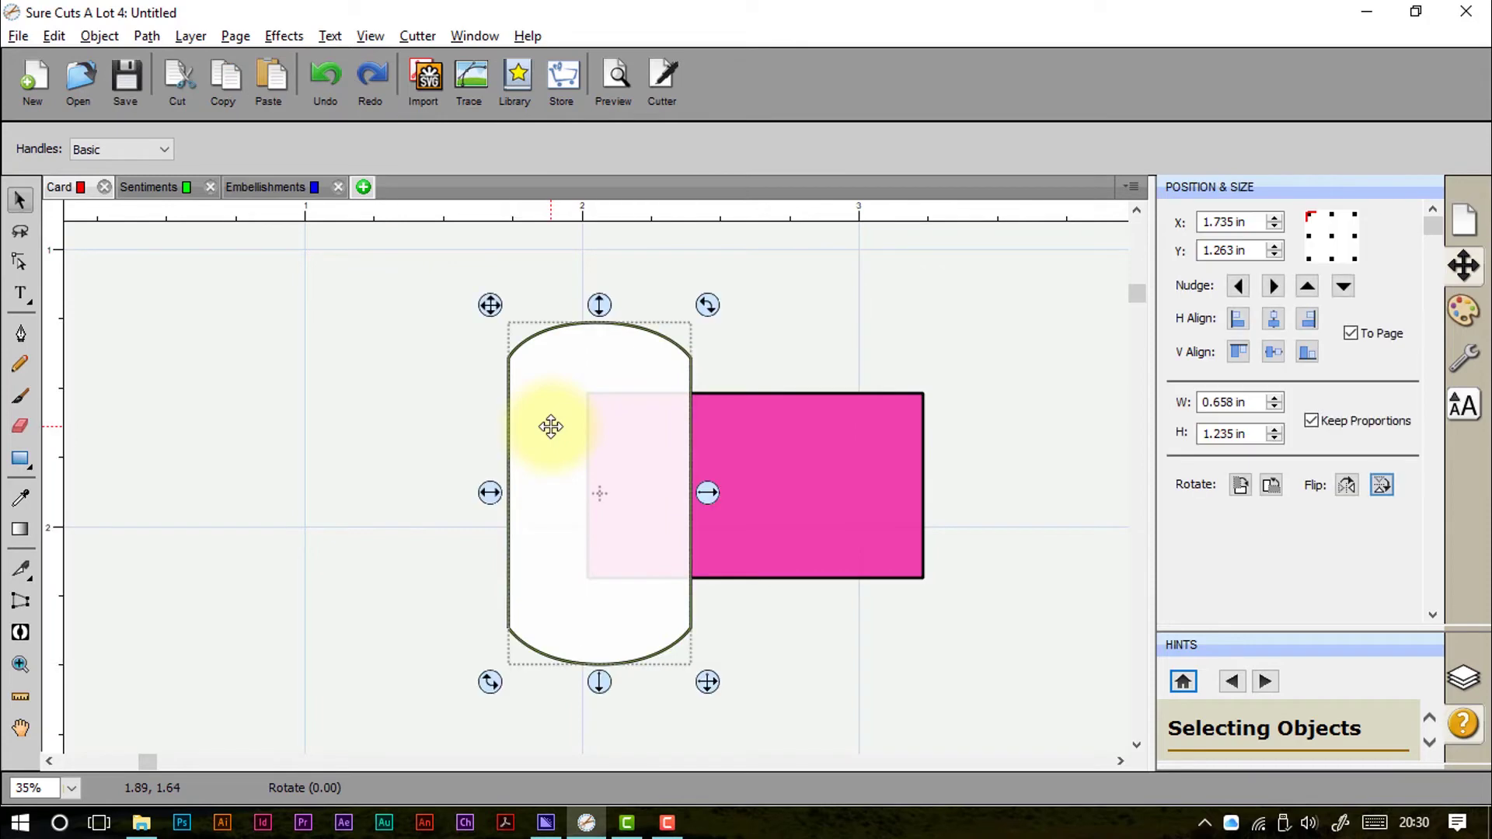
# Step: Open Shadow Layer for the rounded shape, keep the plain Shadow type, and adjust its size
pyautogui.rightClick(550, 426)
pyautogui.moveTo(660, 83)
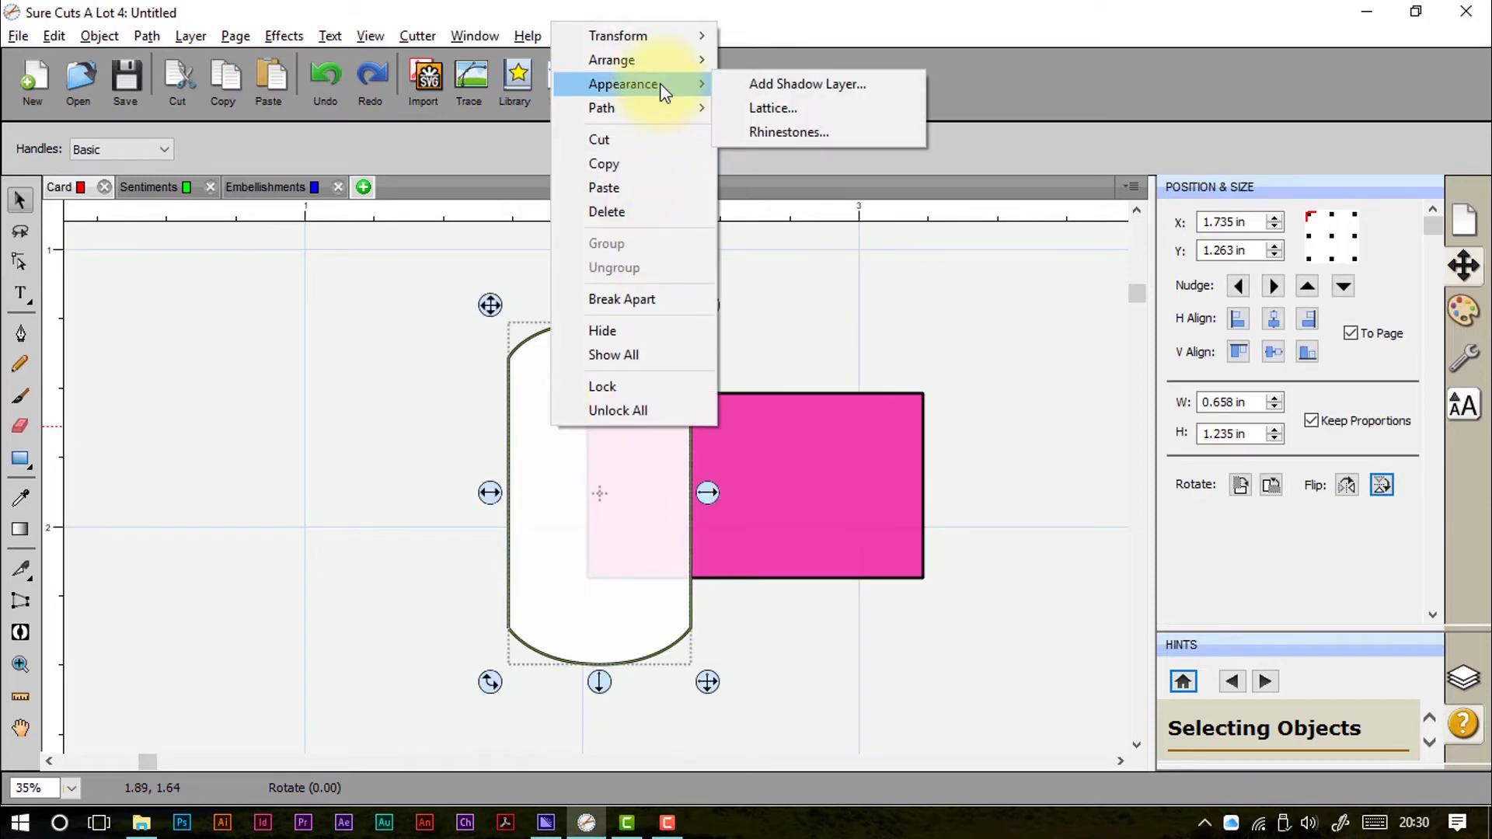
pyautogui.click(810, 82)
pyautogui.moveTo(767, 264); pyautogui.dragTo(1005, 232)
pyautogui.click(985, 277)
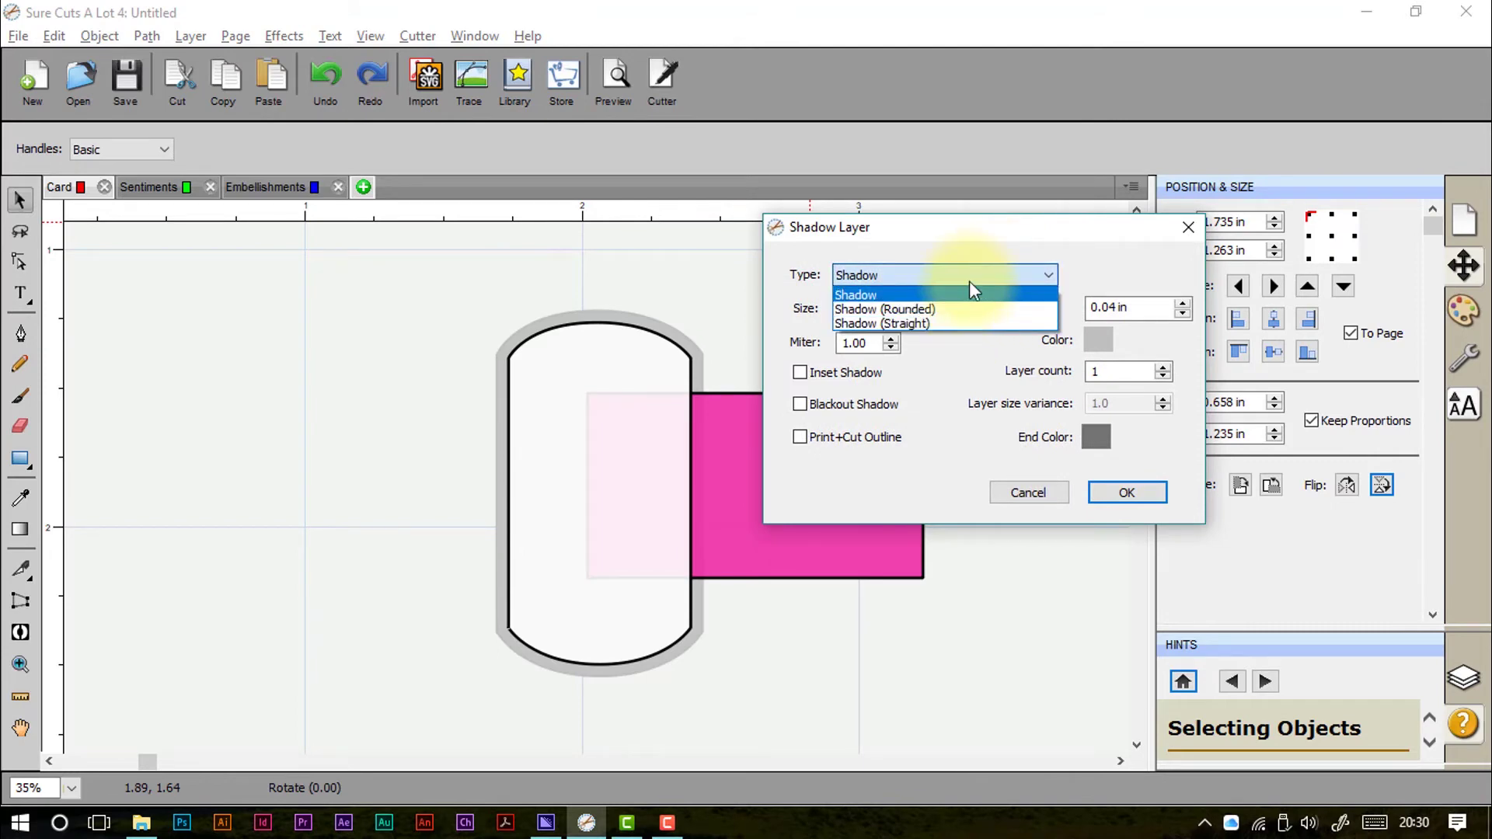
pyautogui.click(968, 280)
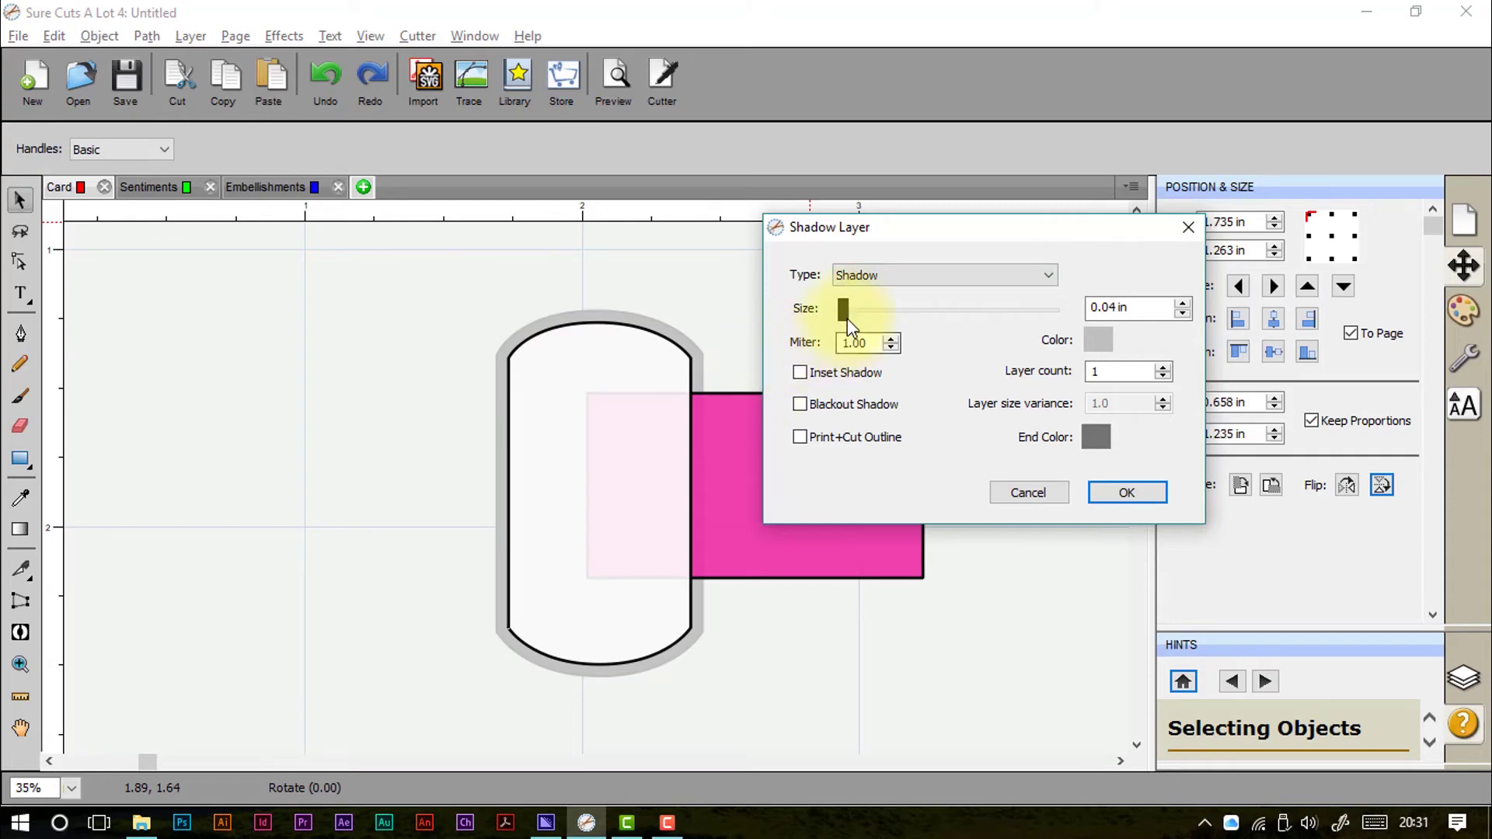
pyautogui.moveTo(845, 311)
pyautogui.mouseDown()
pyautogui.moveTo(883, 317)
pyautogui.moveTo(848, 336)
pyautogui.mouseUp()
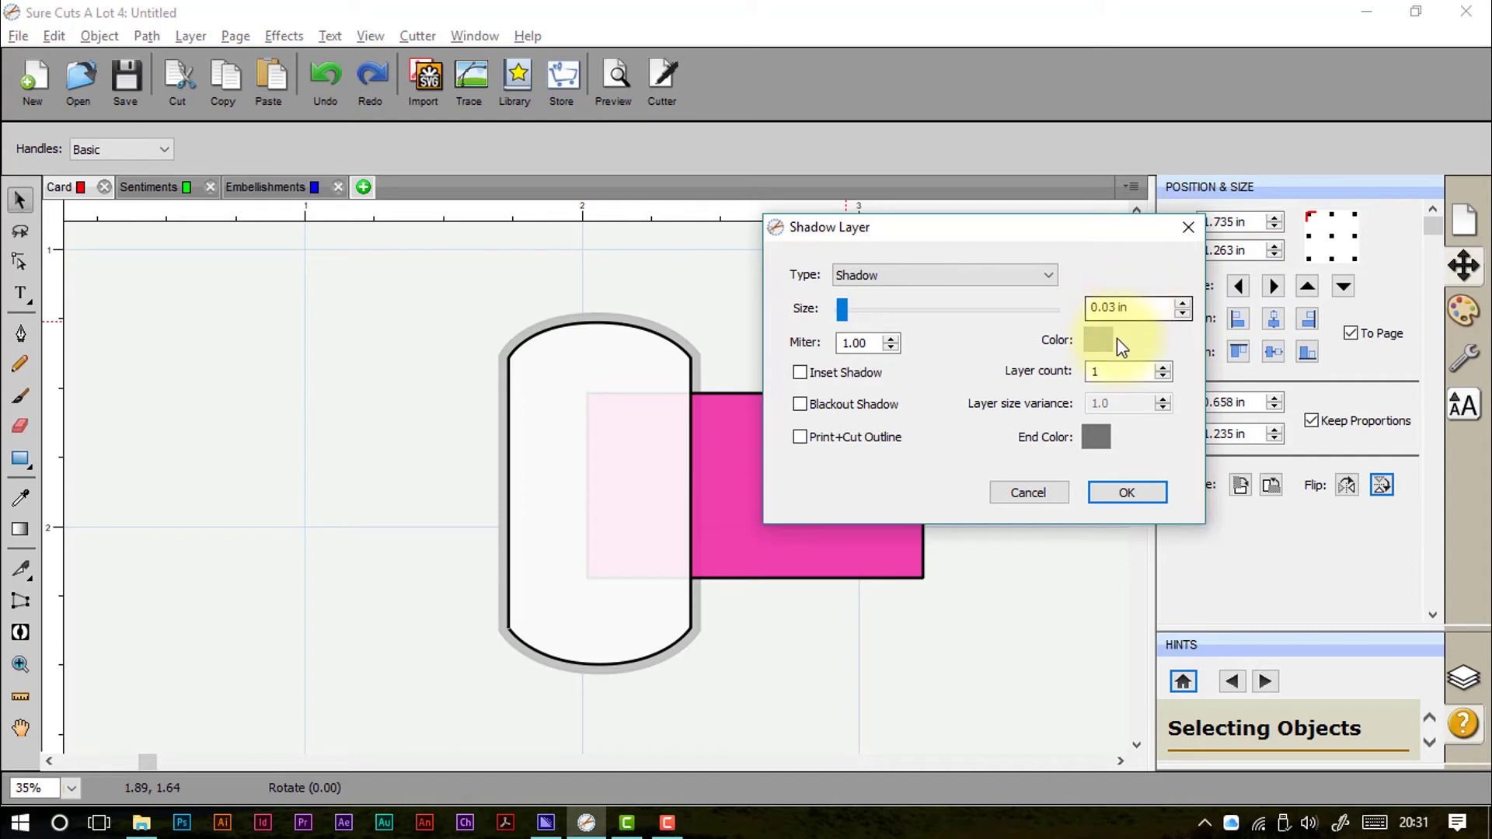
# Step: Increase the number of shadow layers
pyautogui.click(1163, 367)
pyautogui.click(1164, 368)
pyautogui.click(1164, 368)
pyautogui.click(1164, 367)
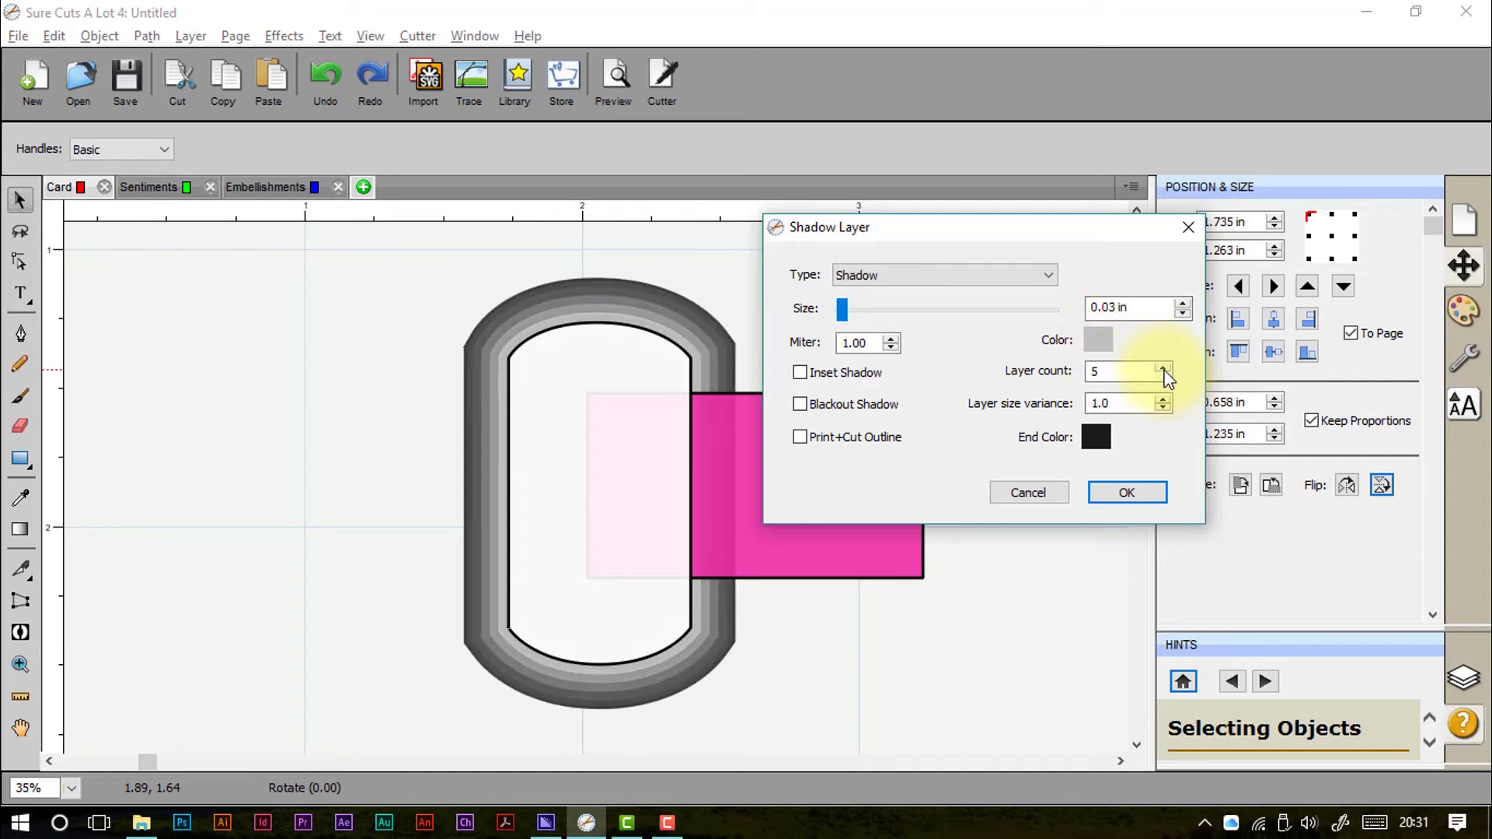
pyautogui.click(1164, 368)
pyautogui.click(1164, 368)
pyautogui.click(1164, 367)
pyautogui.click(1163, 368)
pyautogui.click(1164, 367)
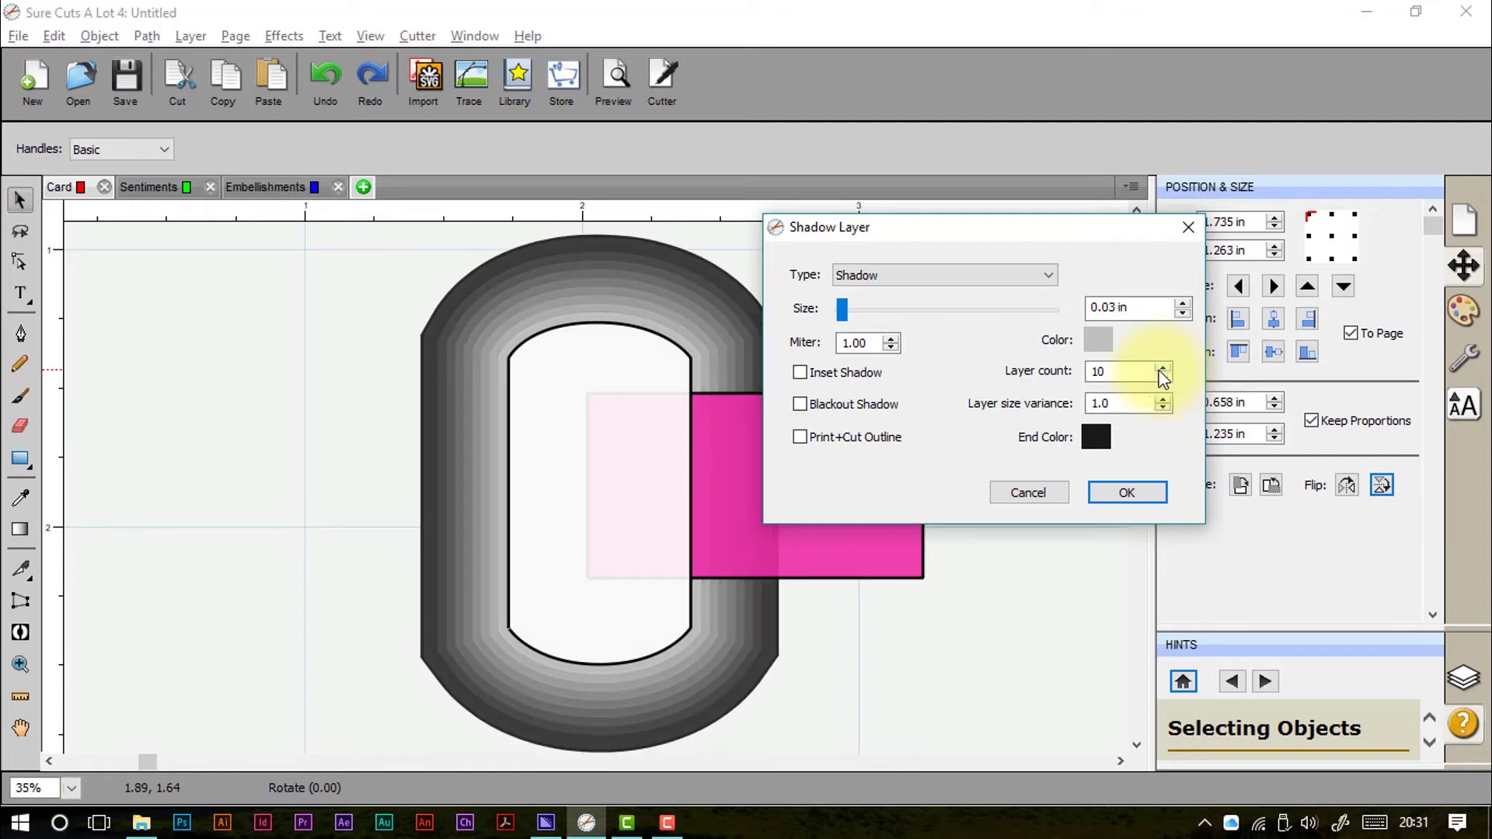
# Step: Toggle Inset and Blackout off again, set layer size variance to 0.80, then cancel the shadow
pyautogui.click(801, 374)
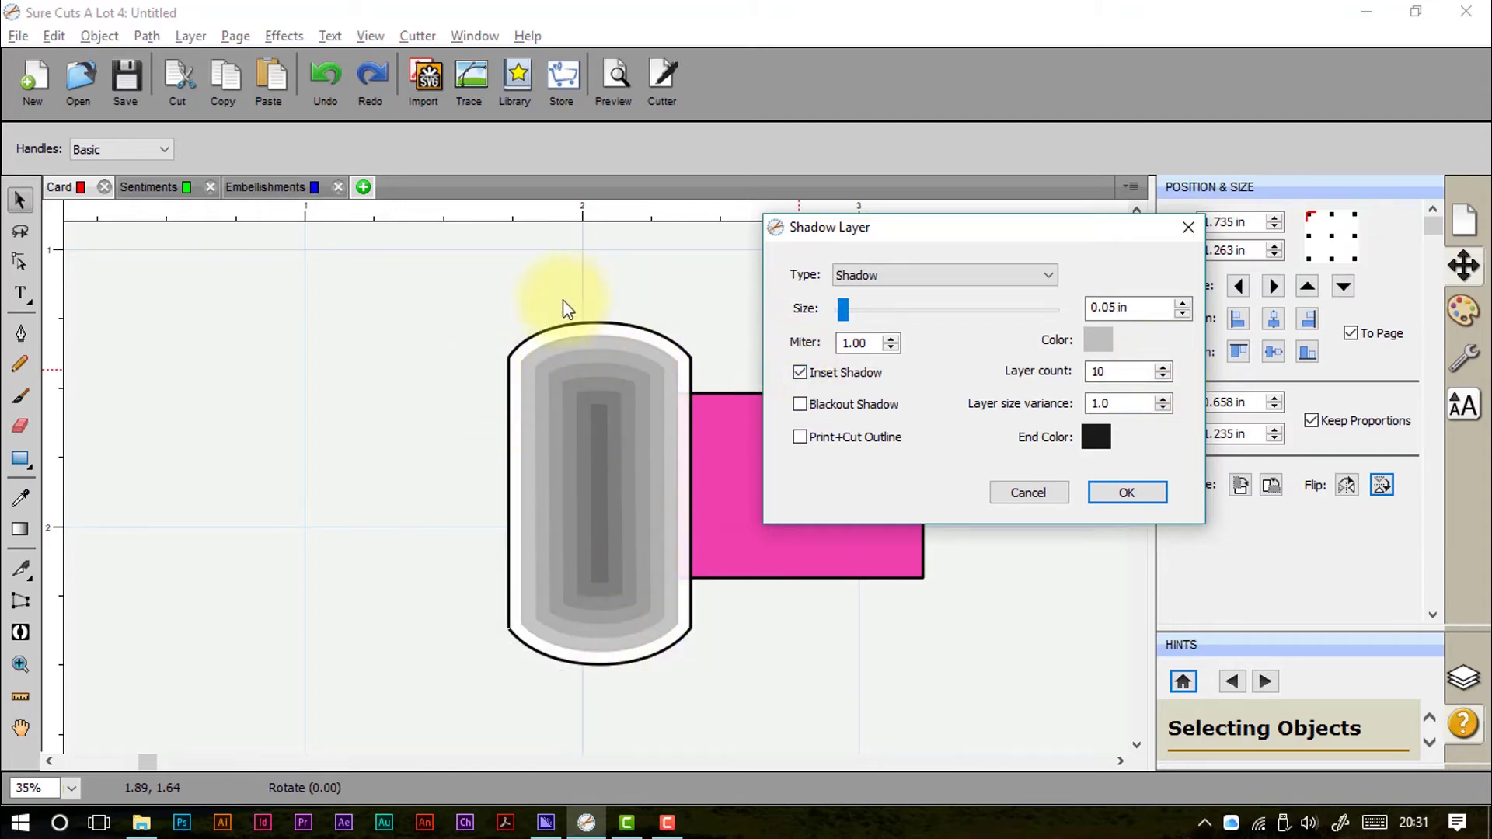
pyautogui.click(801, 374)
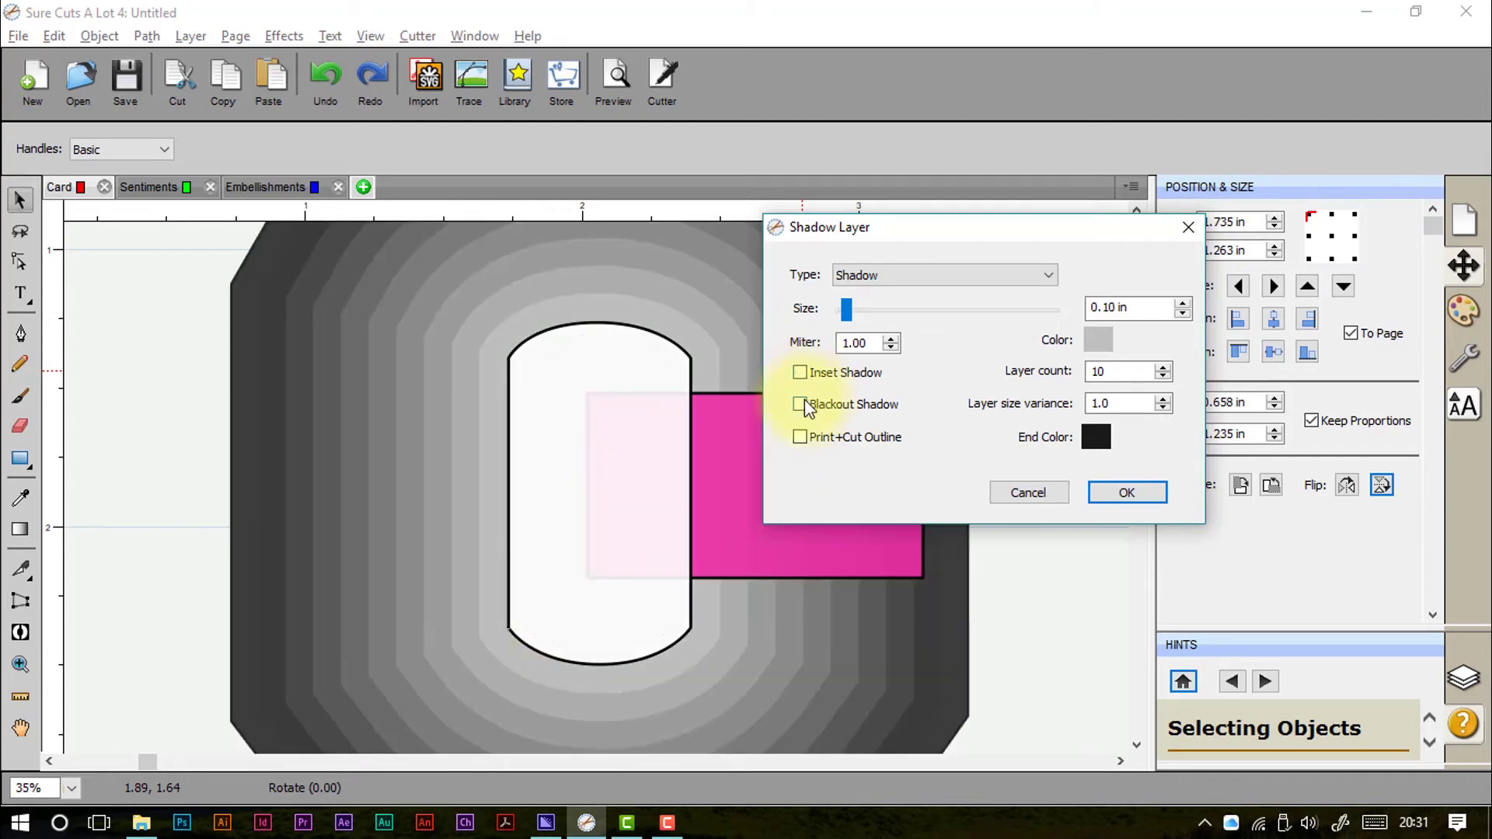
pyautogui.click(806, 405)
pyautogui.click(803, 405)
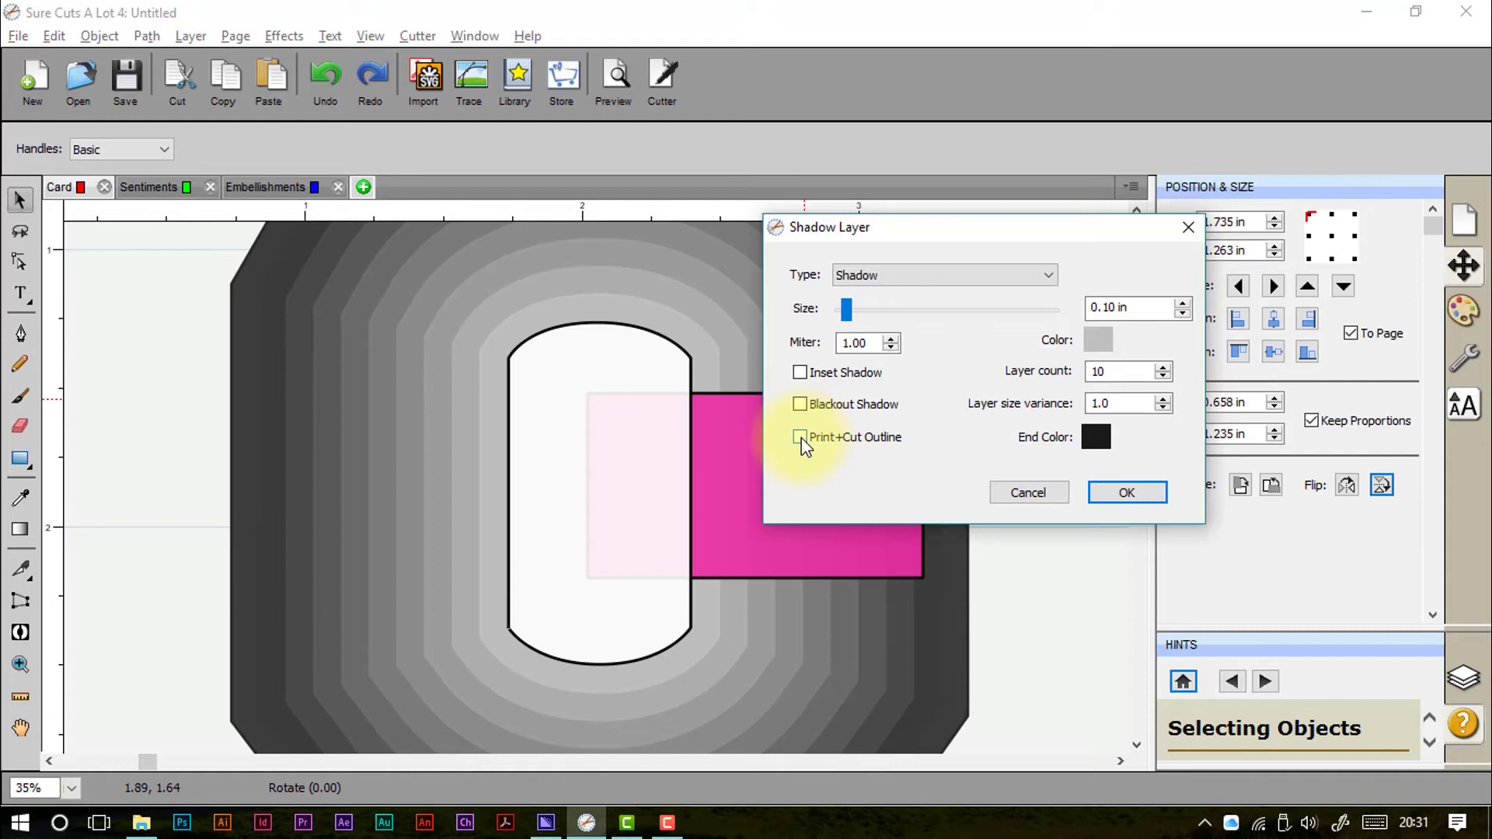
pyautogui.click(1163, 399)
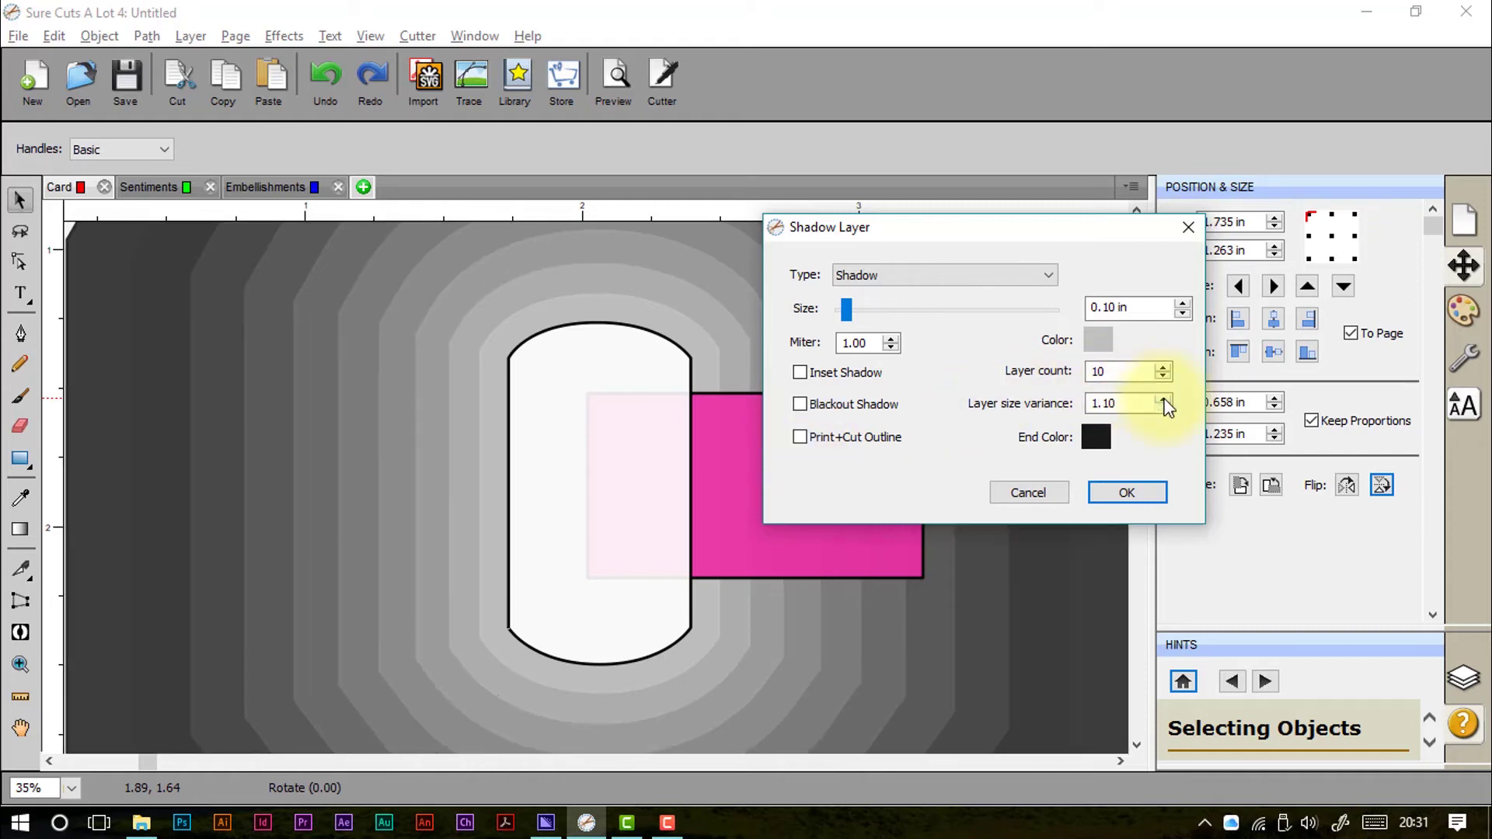
pyautogui.click(1164, 409)
pyautogui.click(1164, 410)
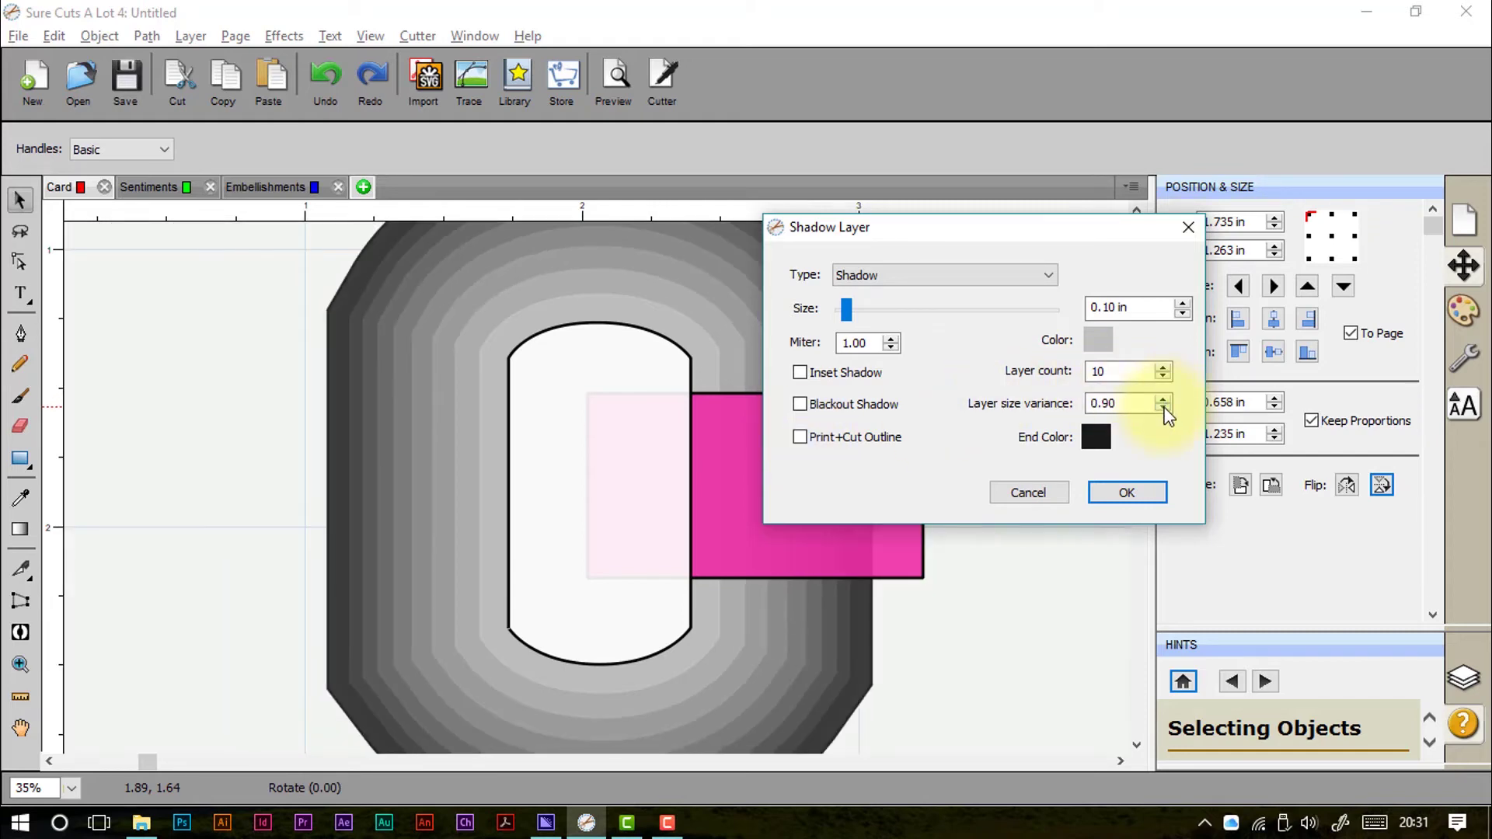
pyautogui.click(1164, 409)
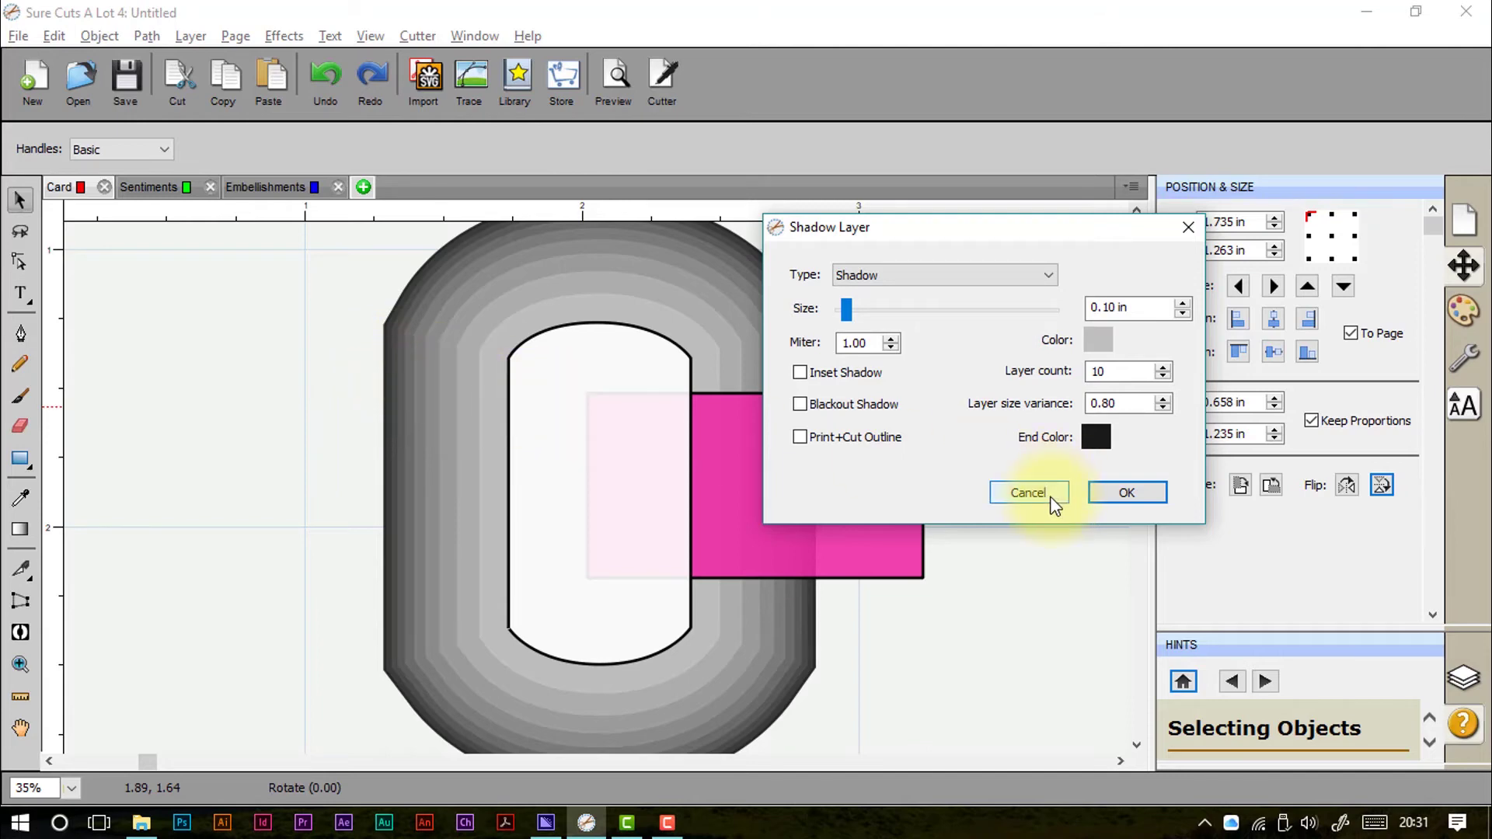
pyautogui.click(1029, 493)
pyautogui.rightClick(621, 424)
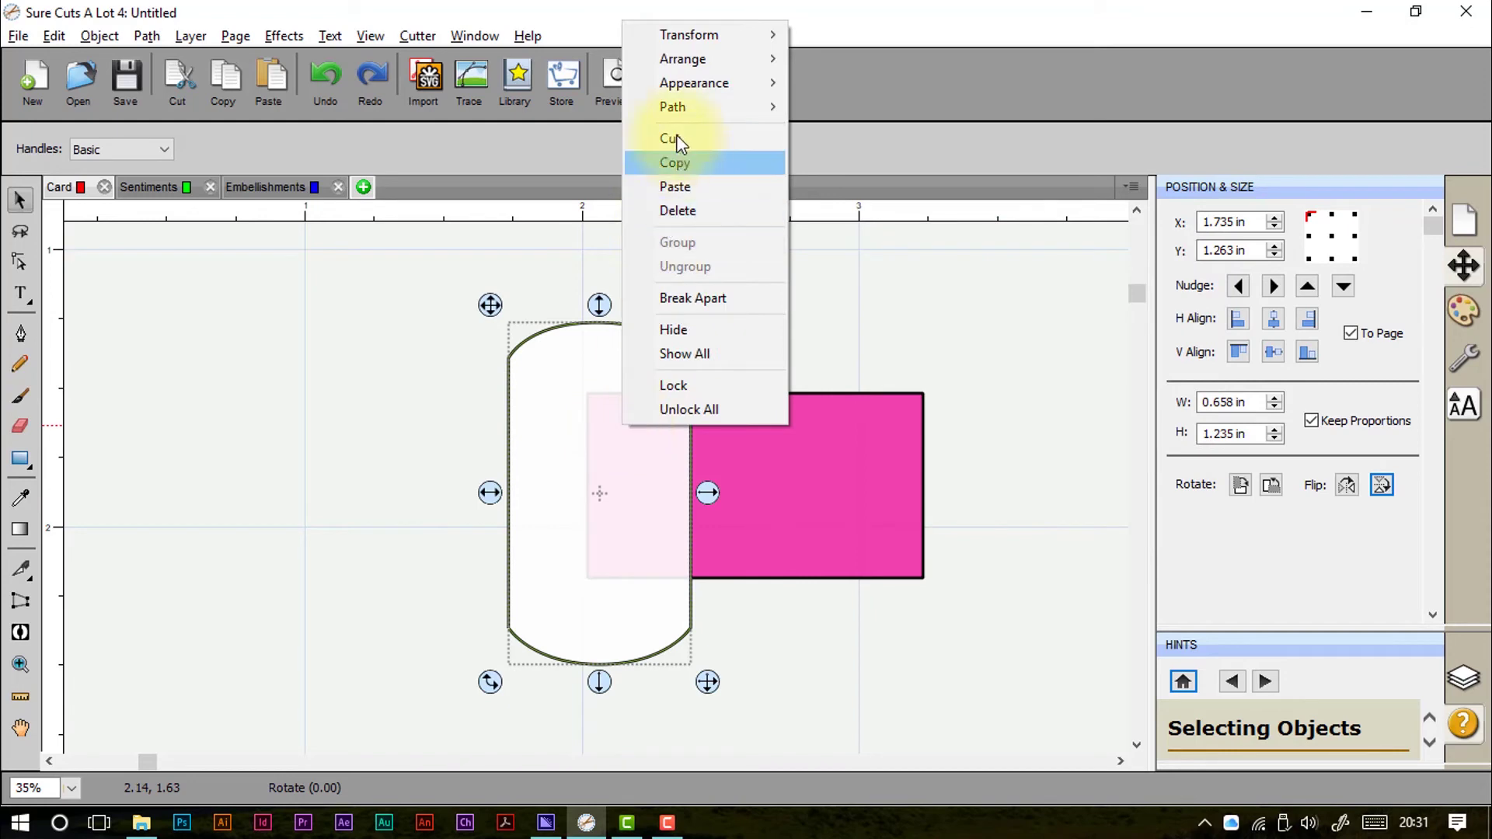
pyautogui.moveTo(739, 83)
pyautogui.click(955, 114)
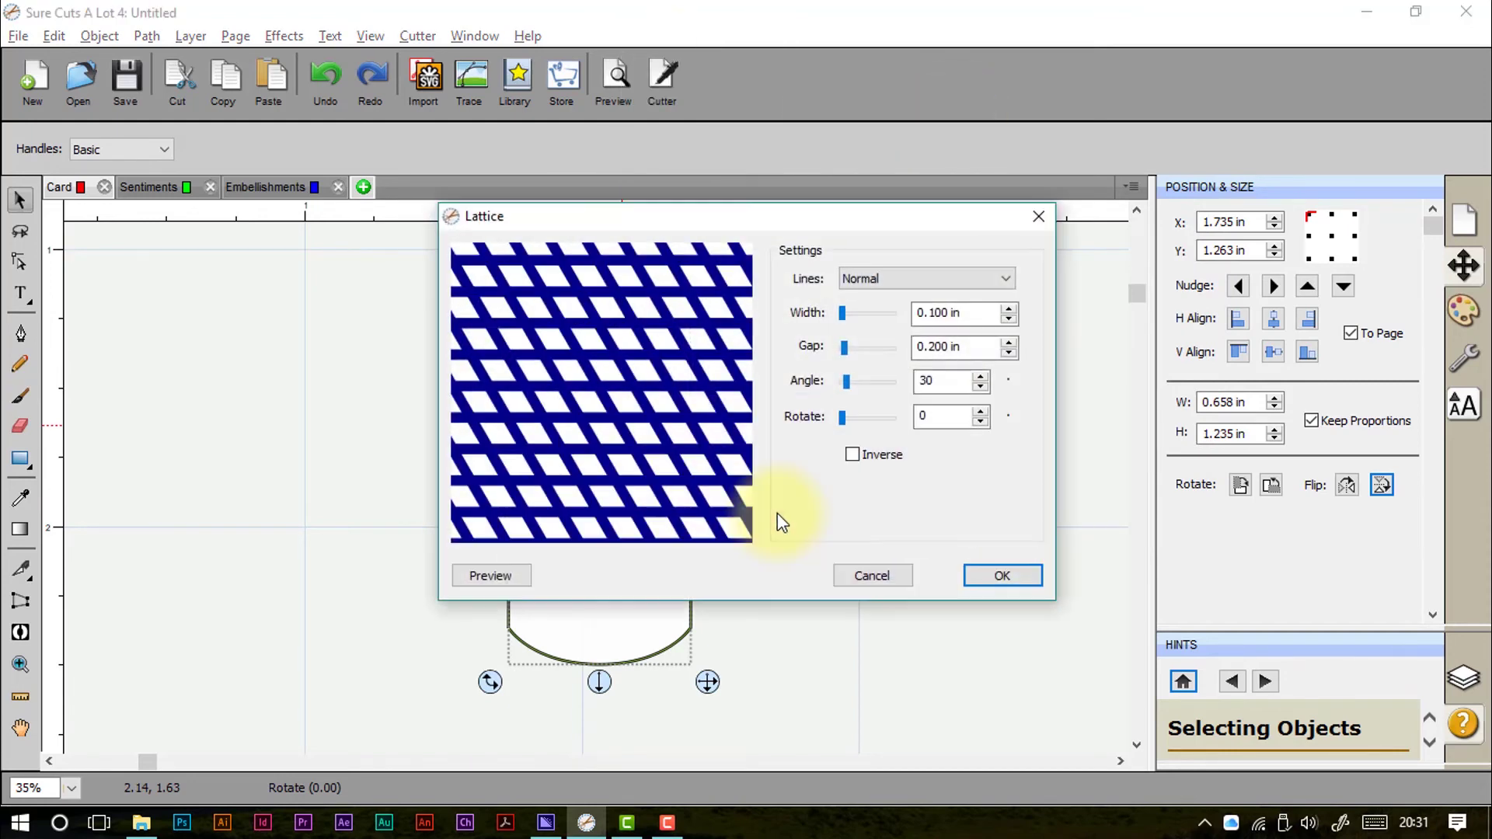
pyautogui.moveTo(707, 218); pyautogui.dragTo(1041, 200)
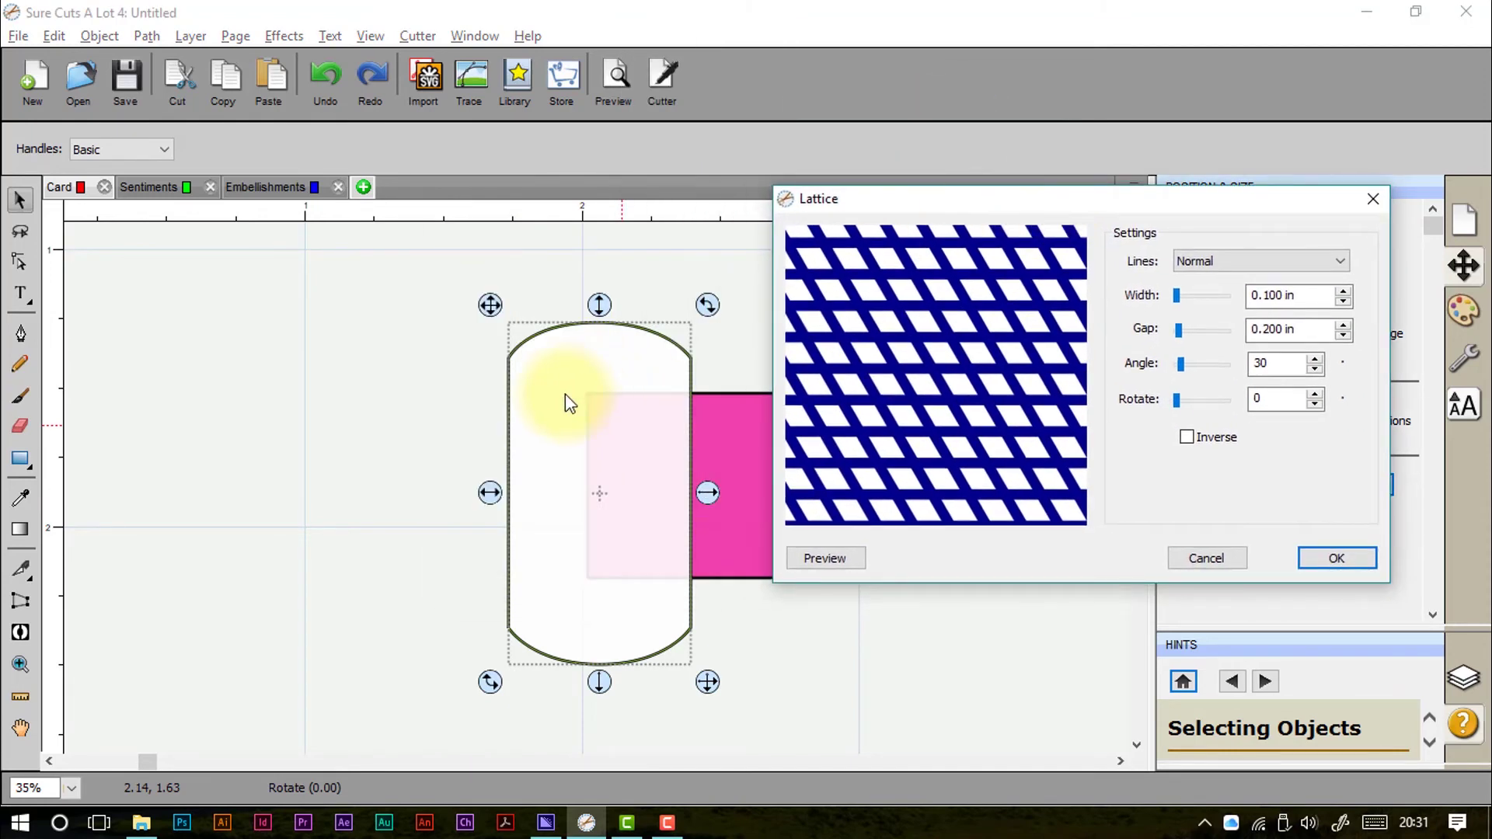
pyautogui.click(1214, 261)
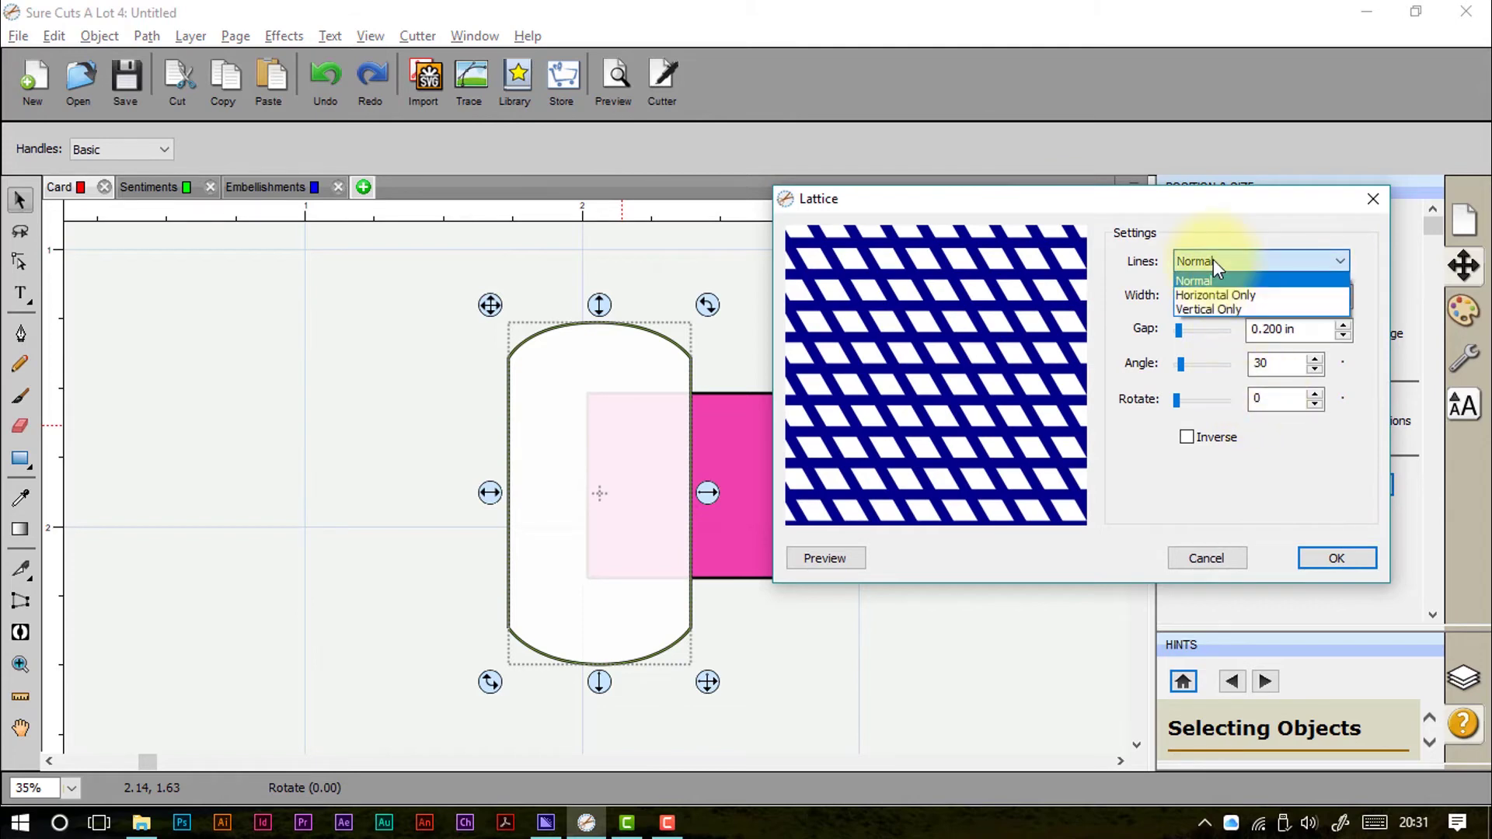
pyautogui.click(1211, 280)
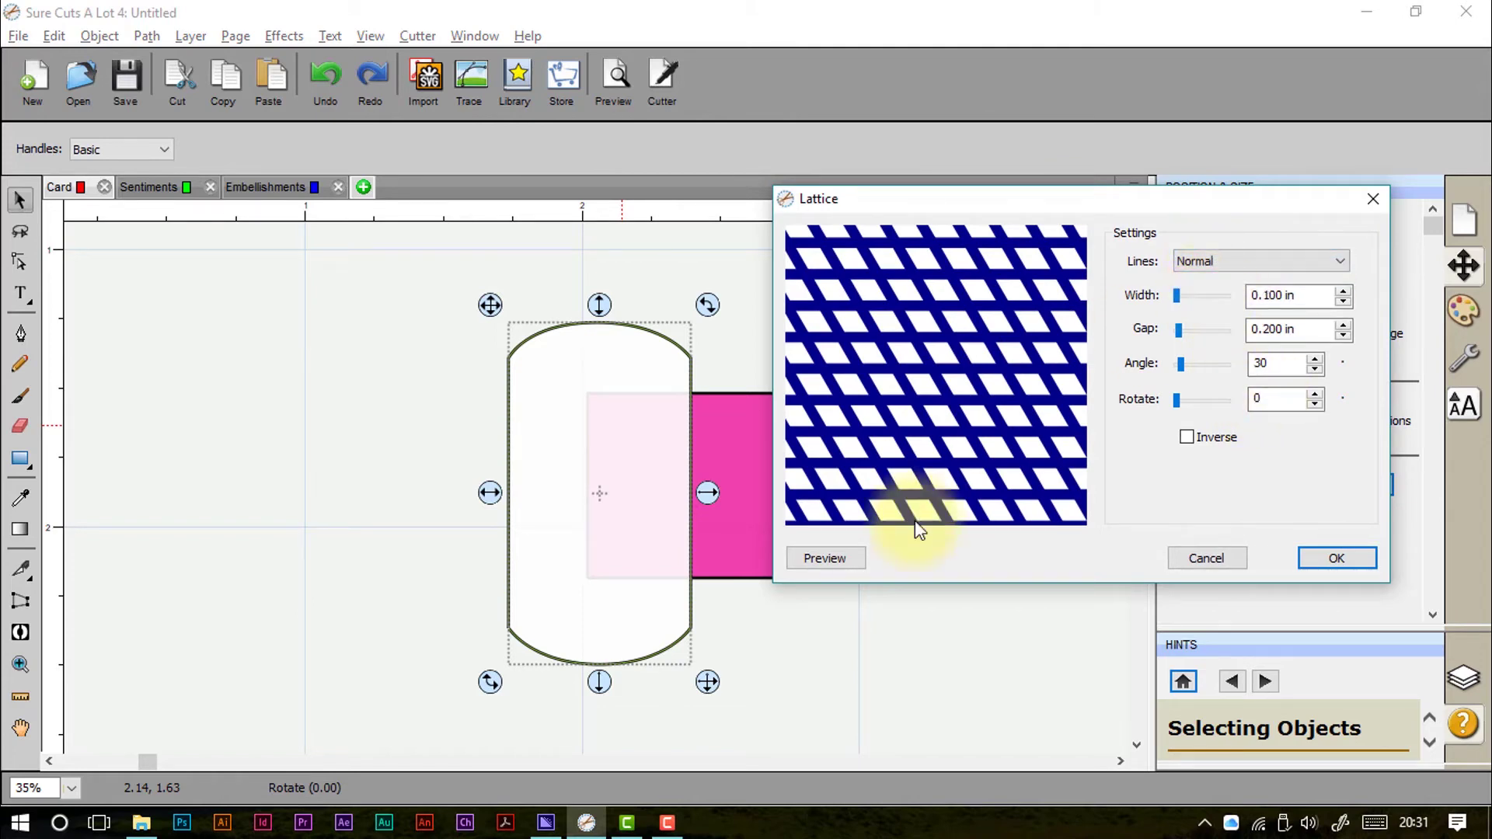
pyautogui.click(825, 561)
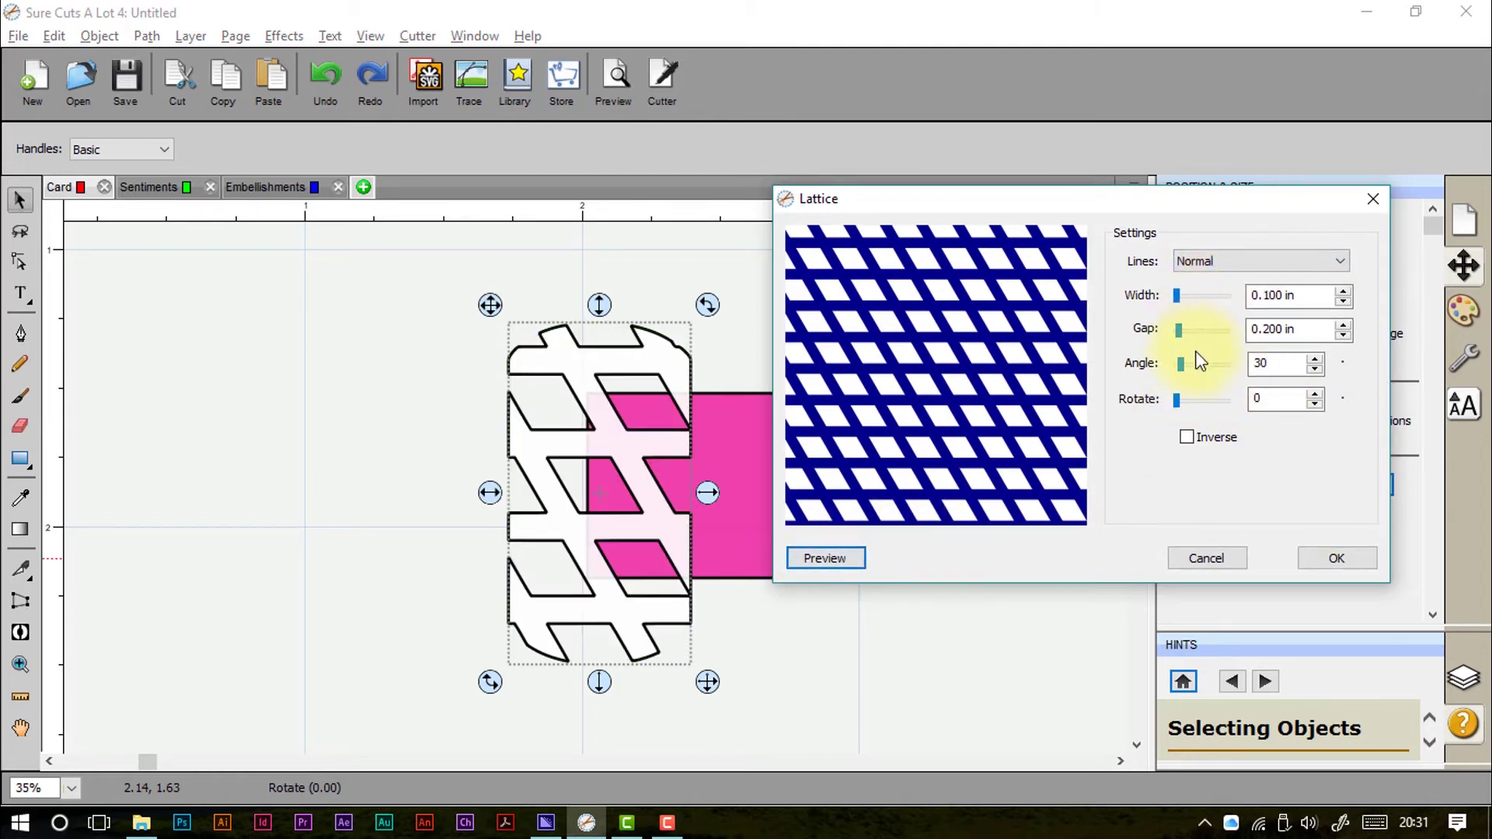
pyautogui.doubleClick(1249, 363)
pyautogui.write('0')
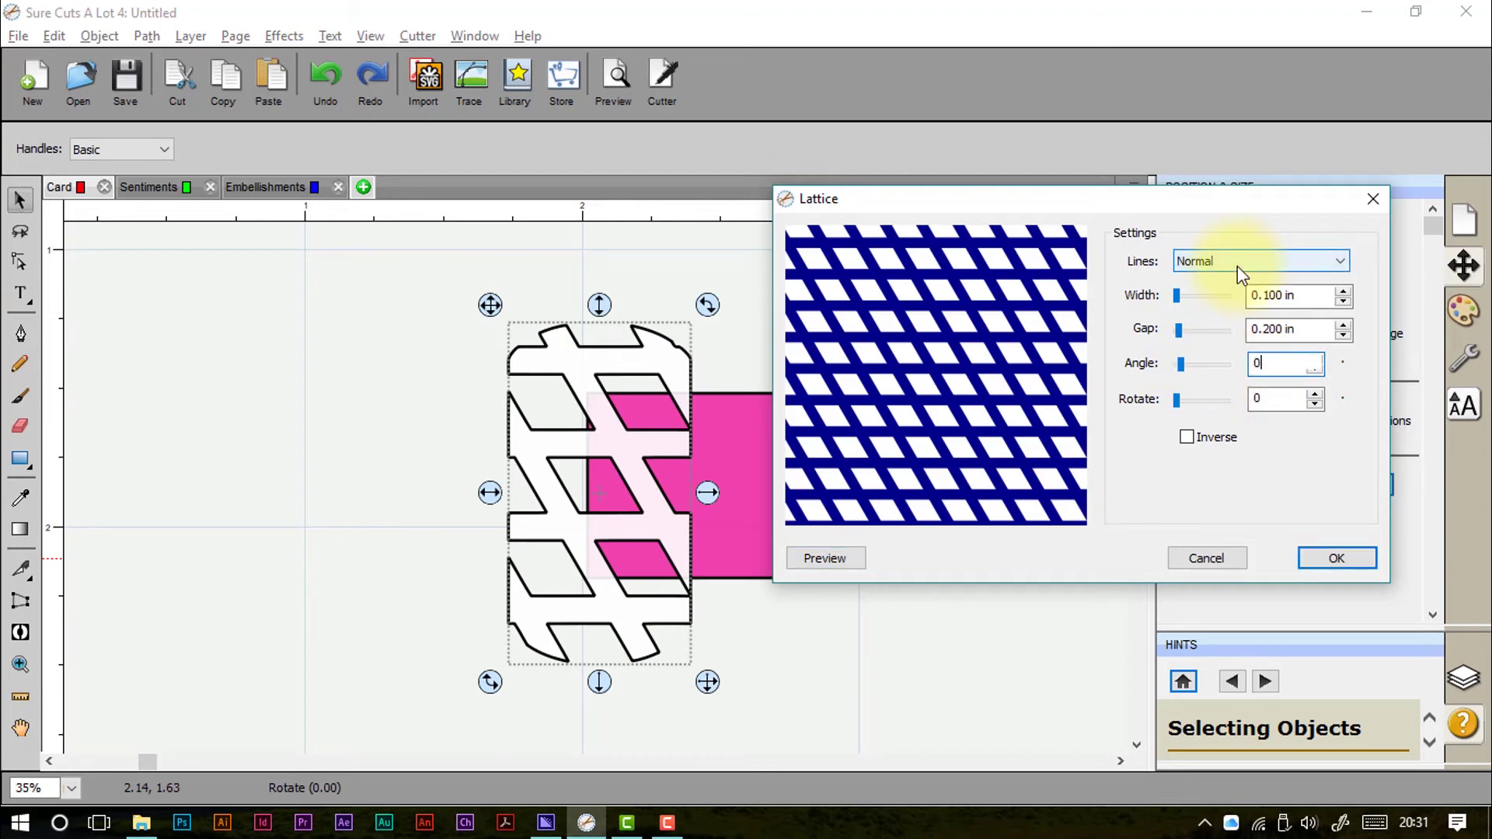
pyautogui.click(1306, 399)
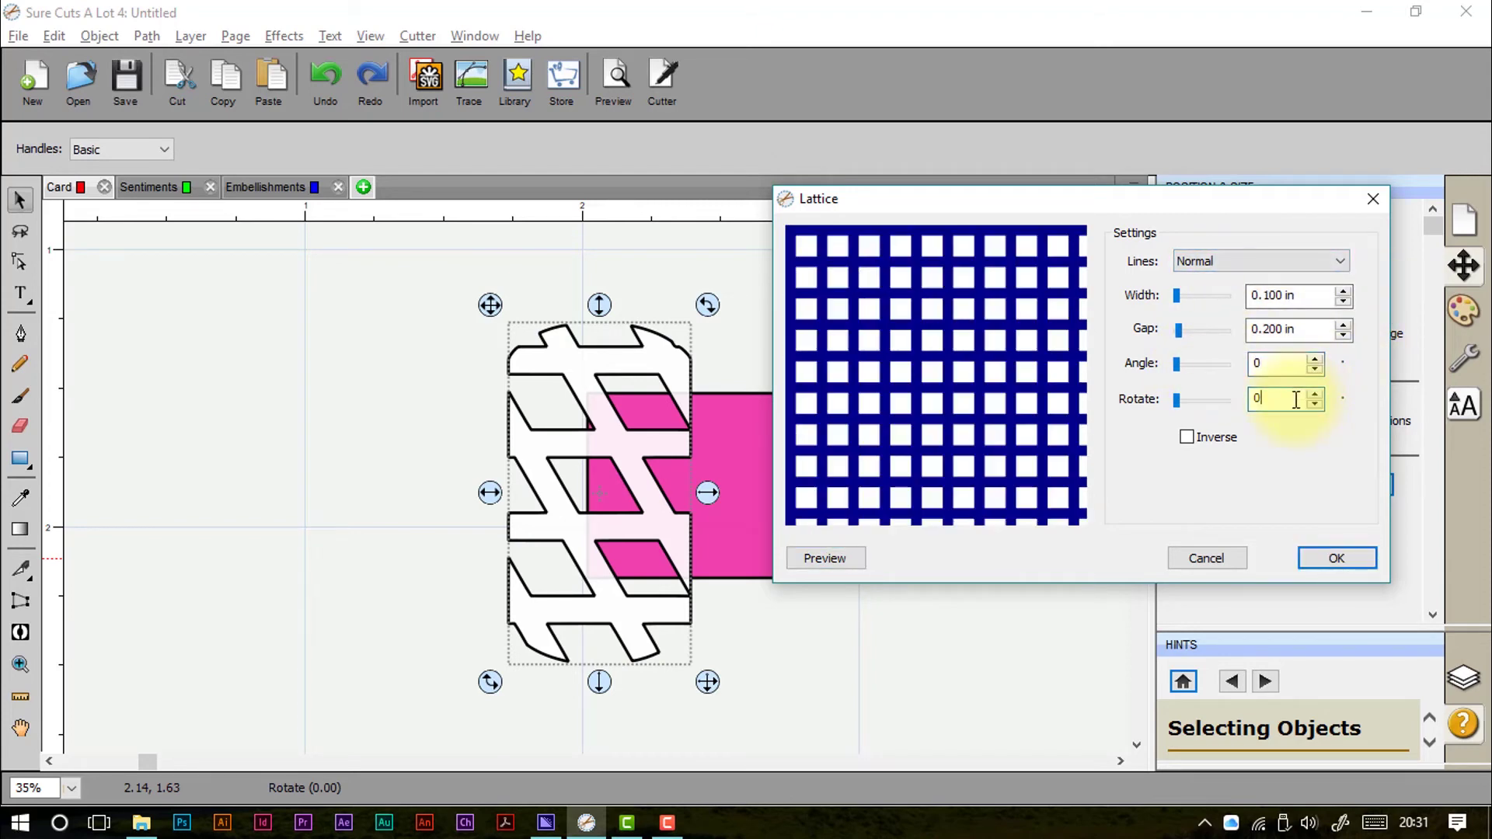
pyautogui.click(1217, 439)
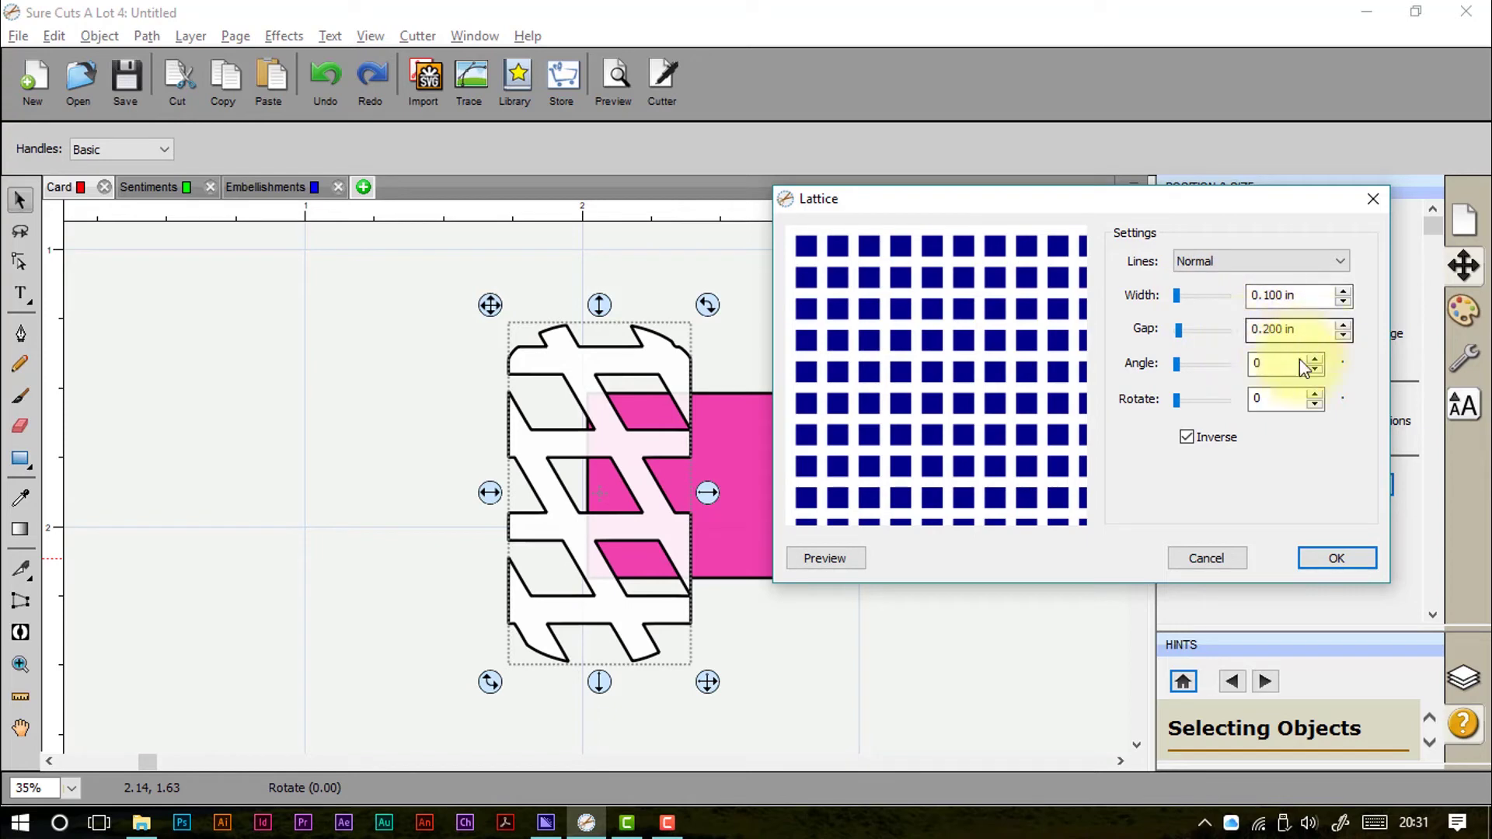
pyautogui.click(843, 562)
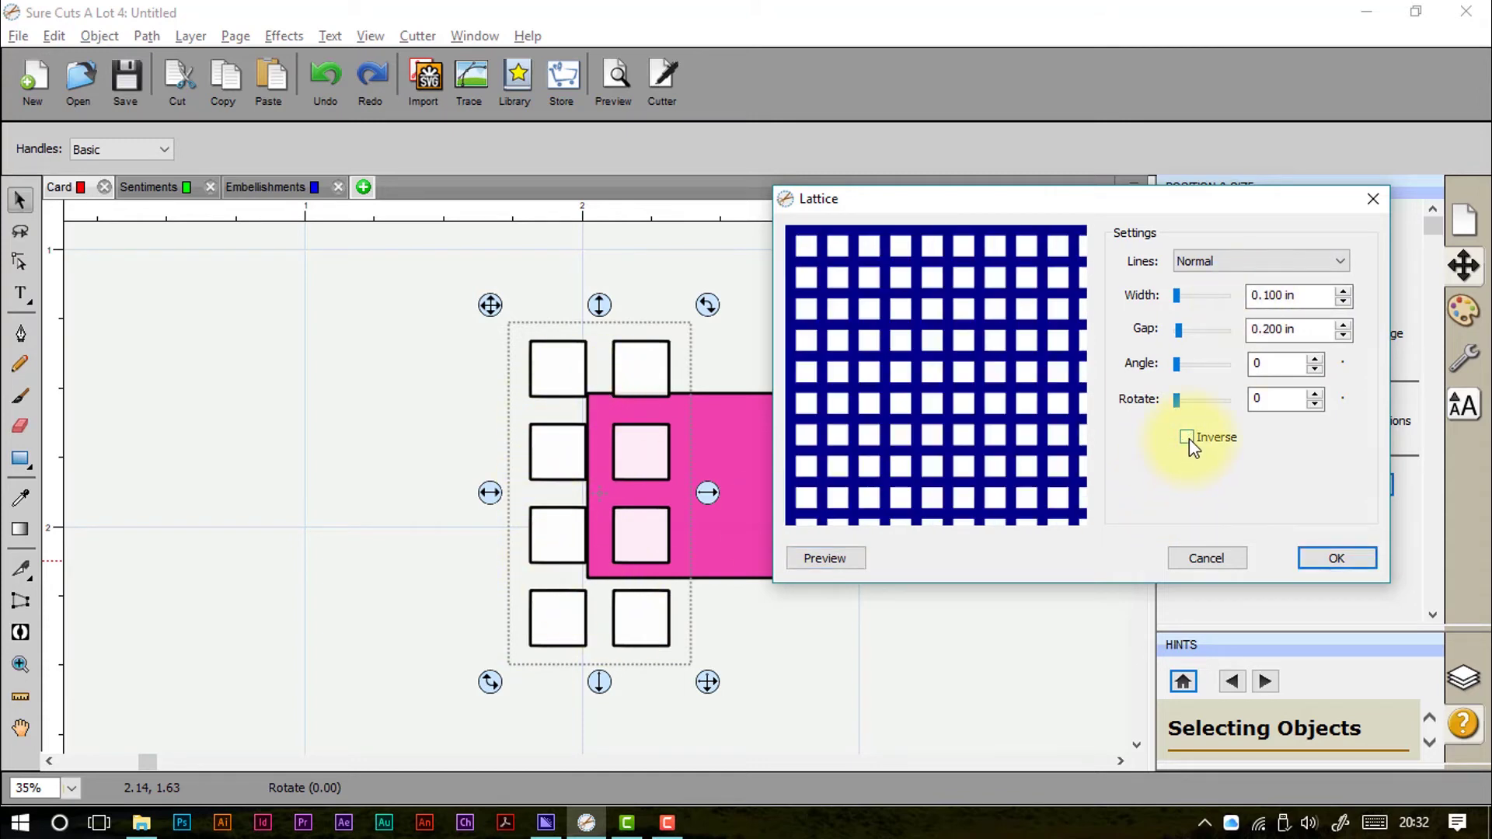
pyautogui.click(814, 560)
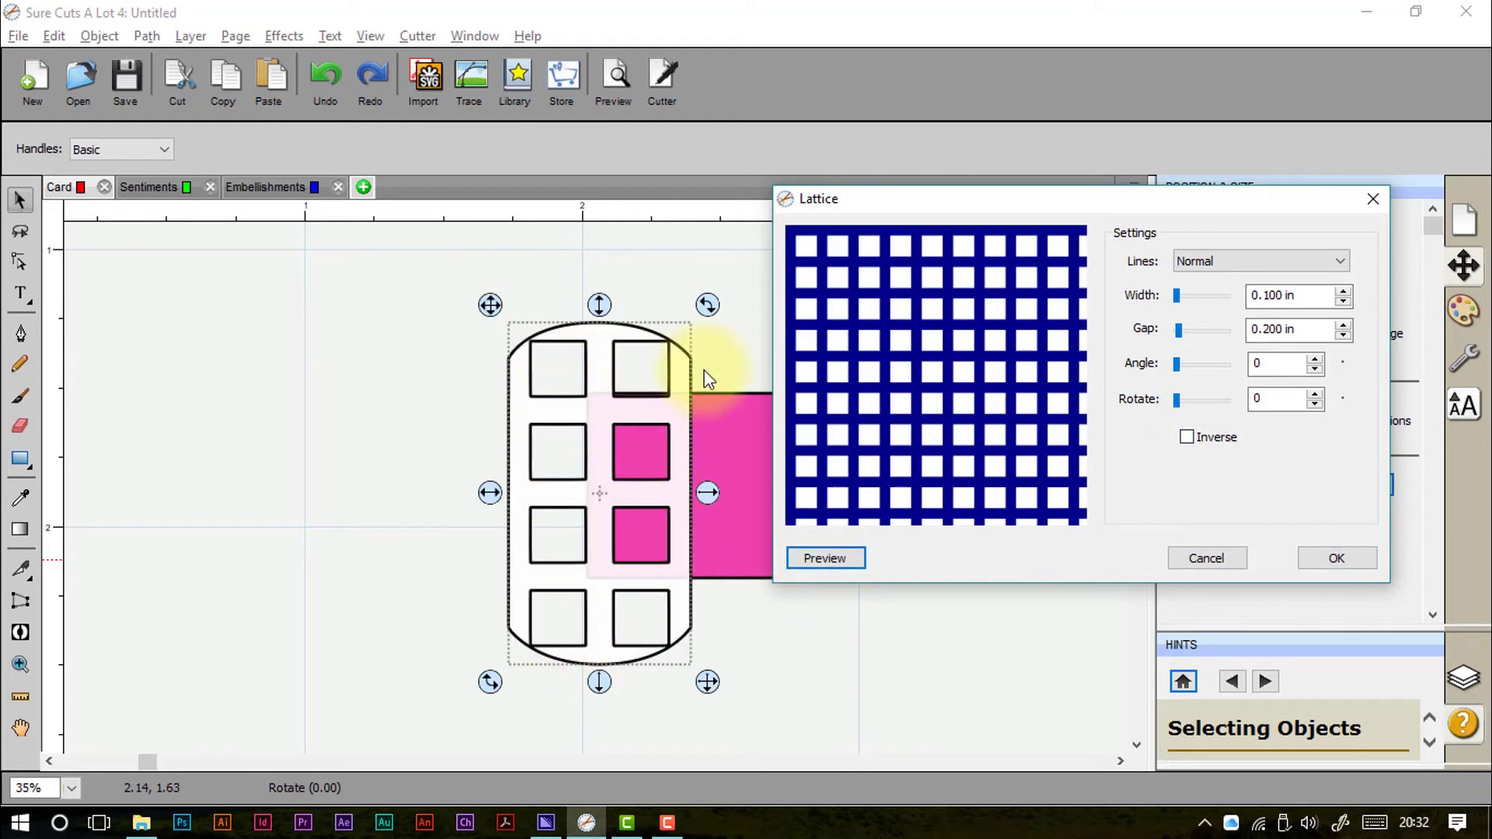
pyautogui.click(1205, 558)
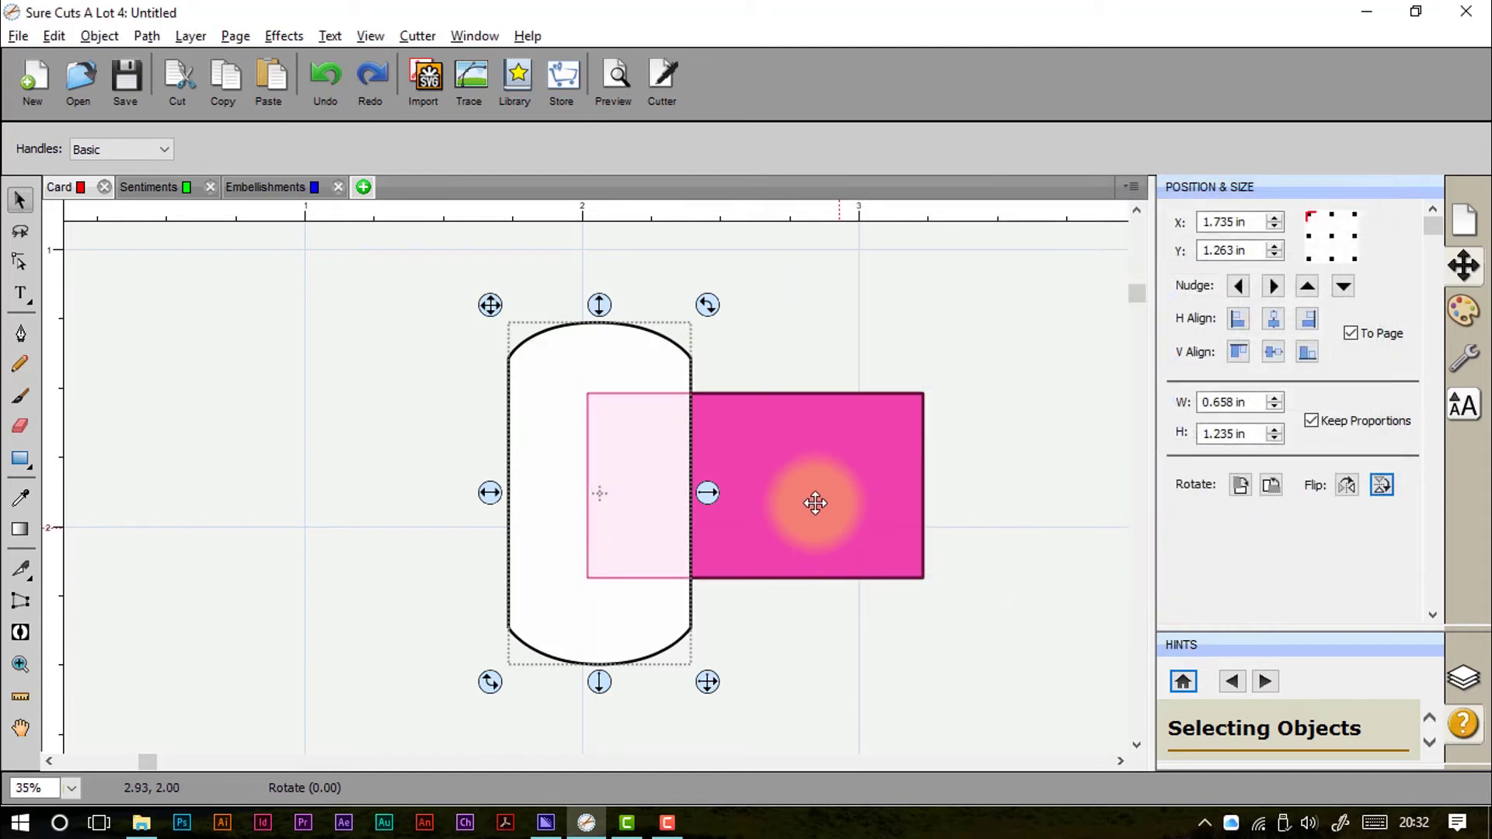
pyautogui.click(799, 491)
pyautogui.rightClick(799, 491)
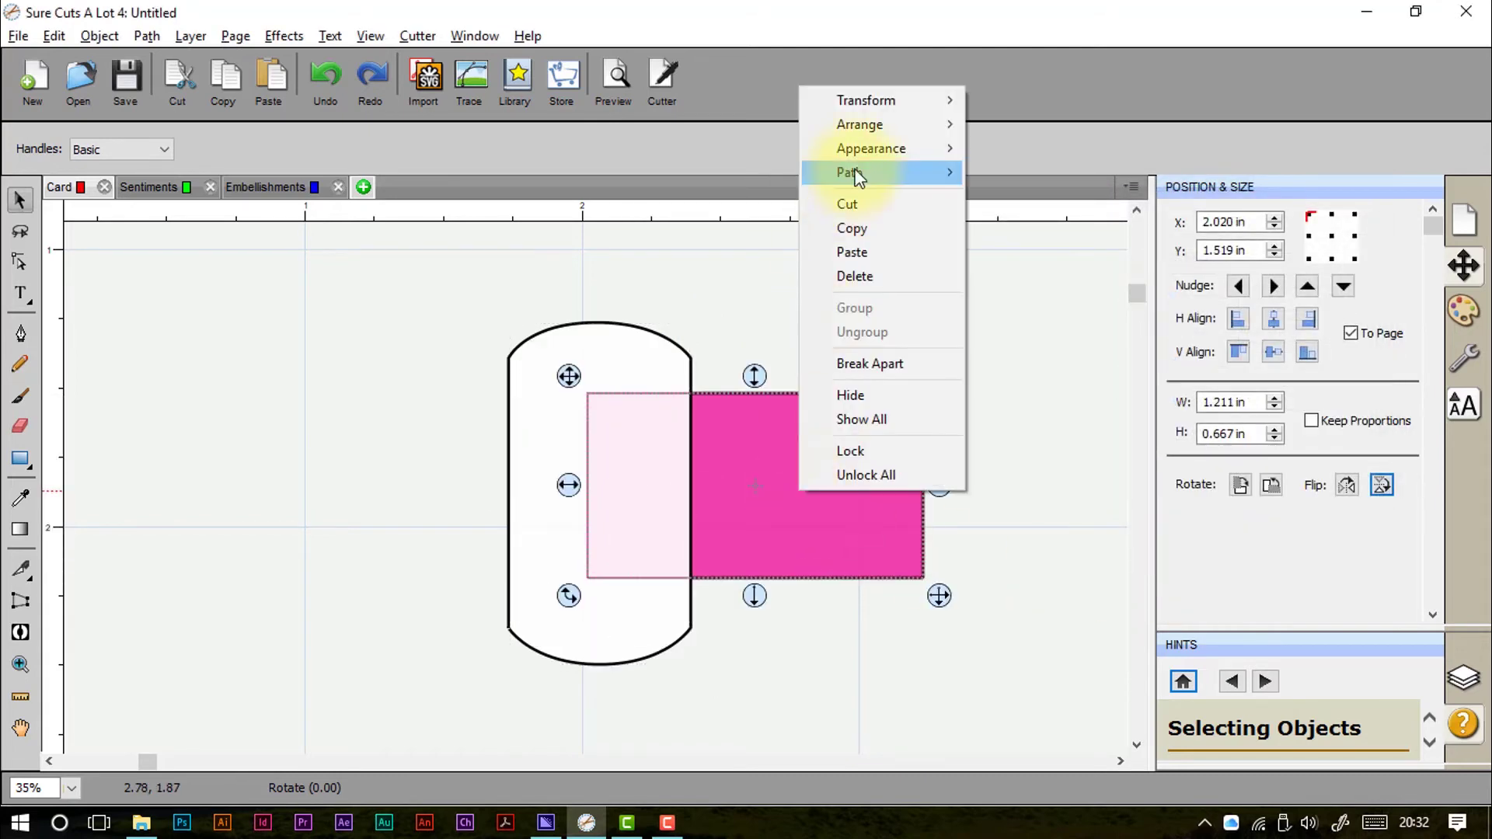
pyautogui.moveTo(859, 151)
pyautogui.click(1022, 171)
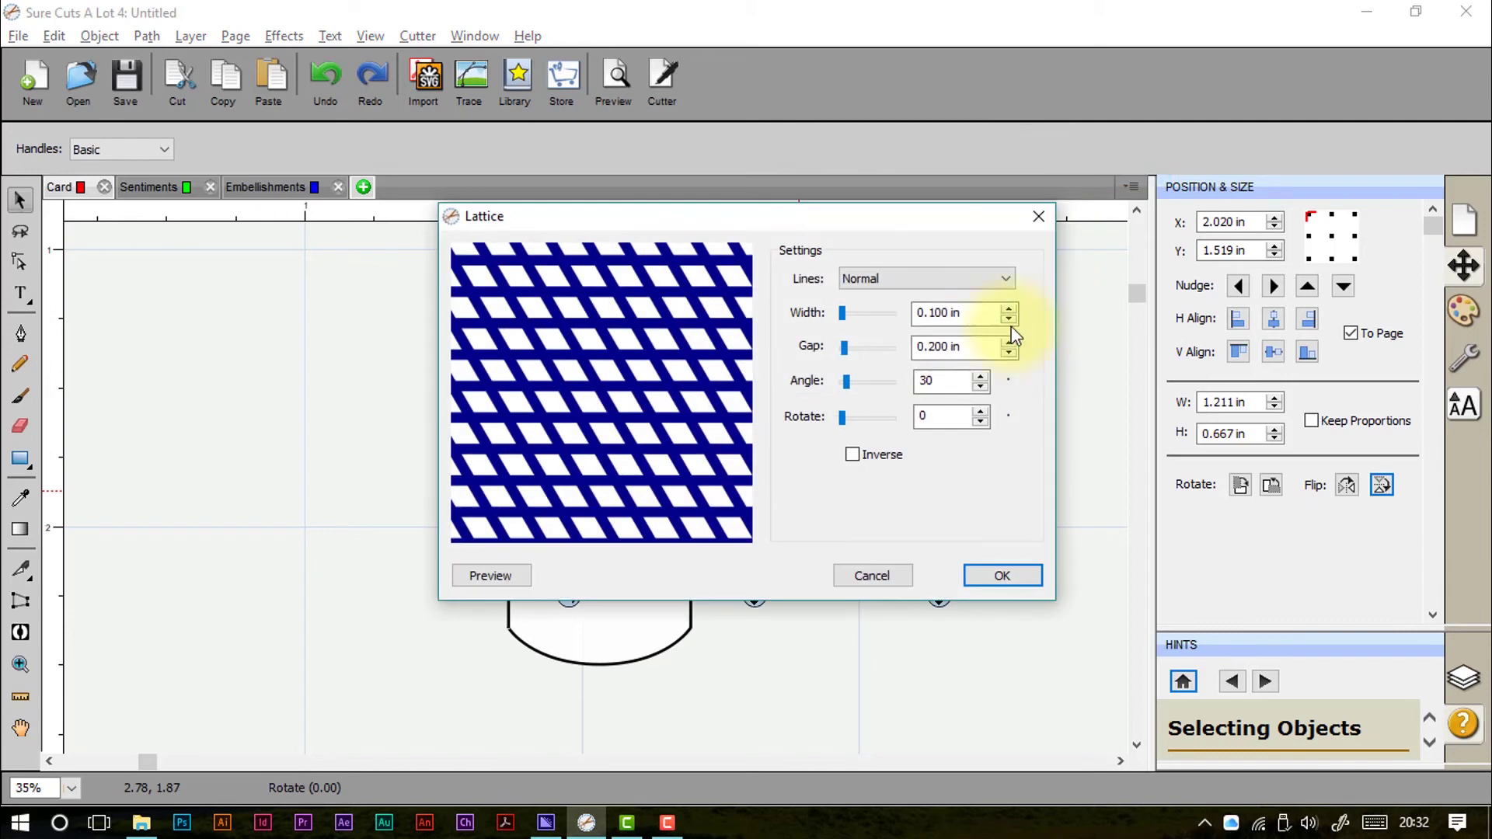
pyautogui.doubleClick(936, 381)
pyautogui.write('0')
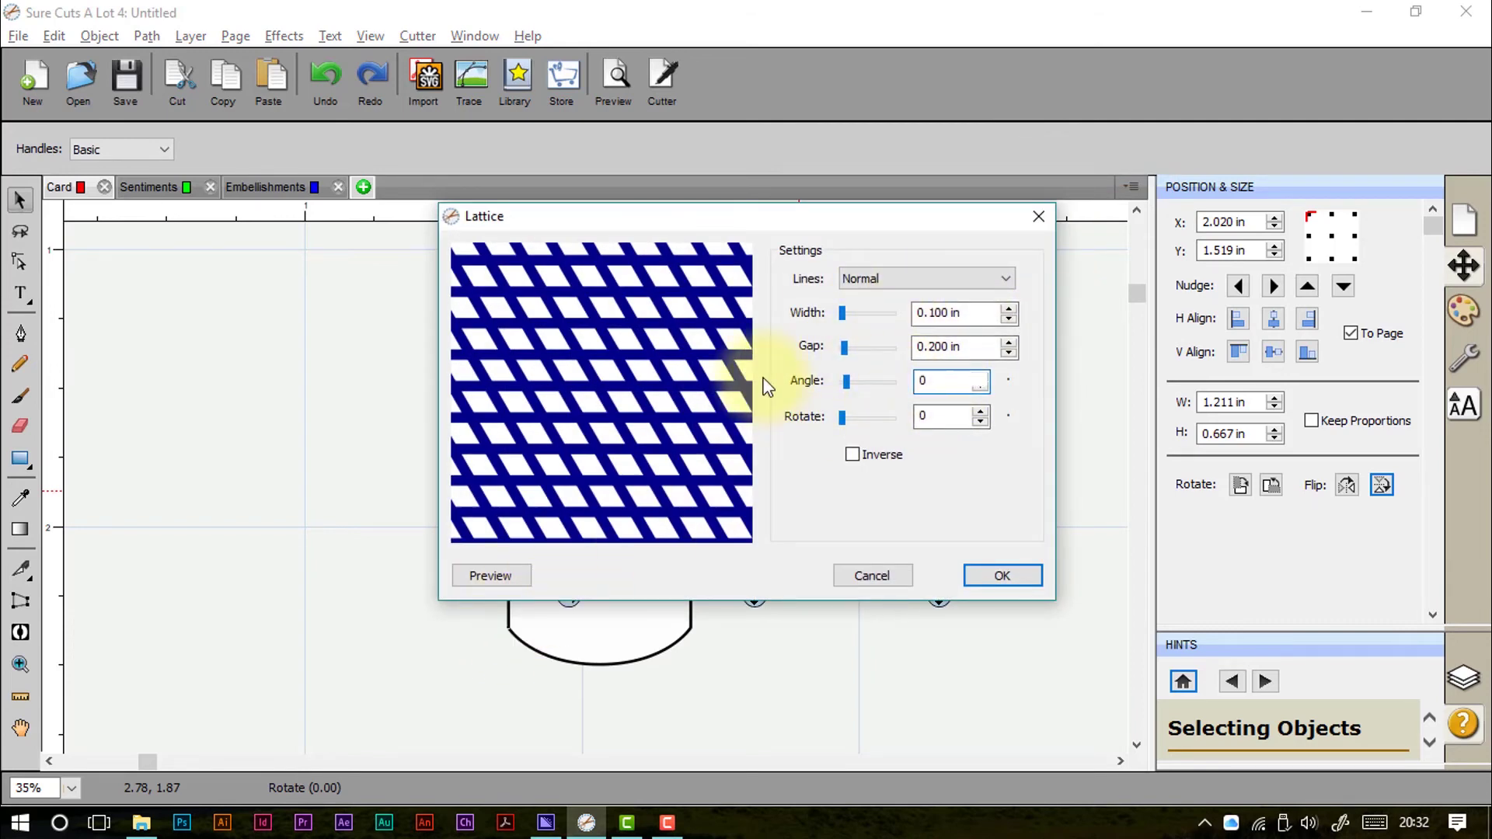
pyautogui.click(492, 575)
pyautogui.moveTo(588, 223); pyautogui.dragTo(1131, 220)
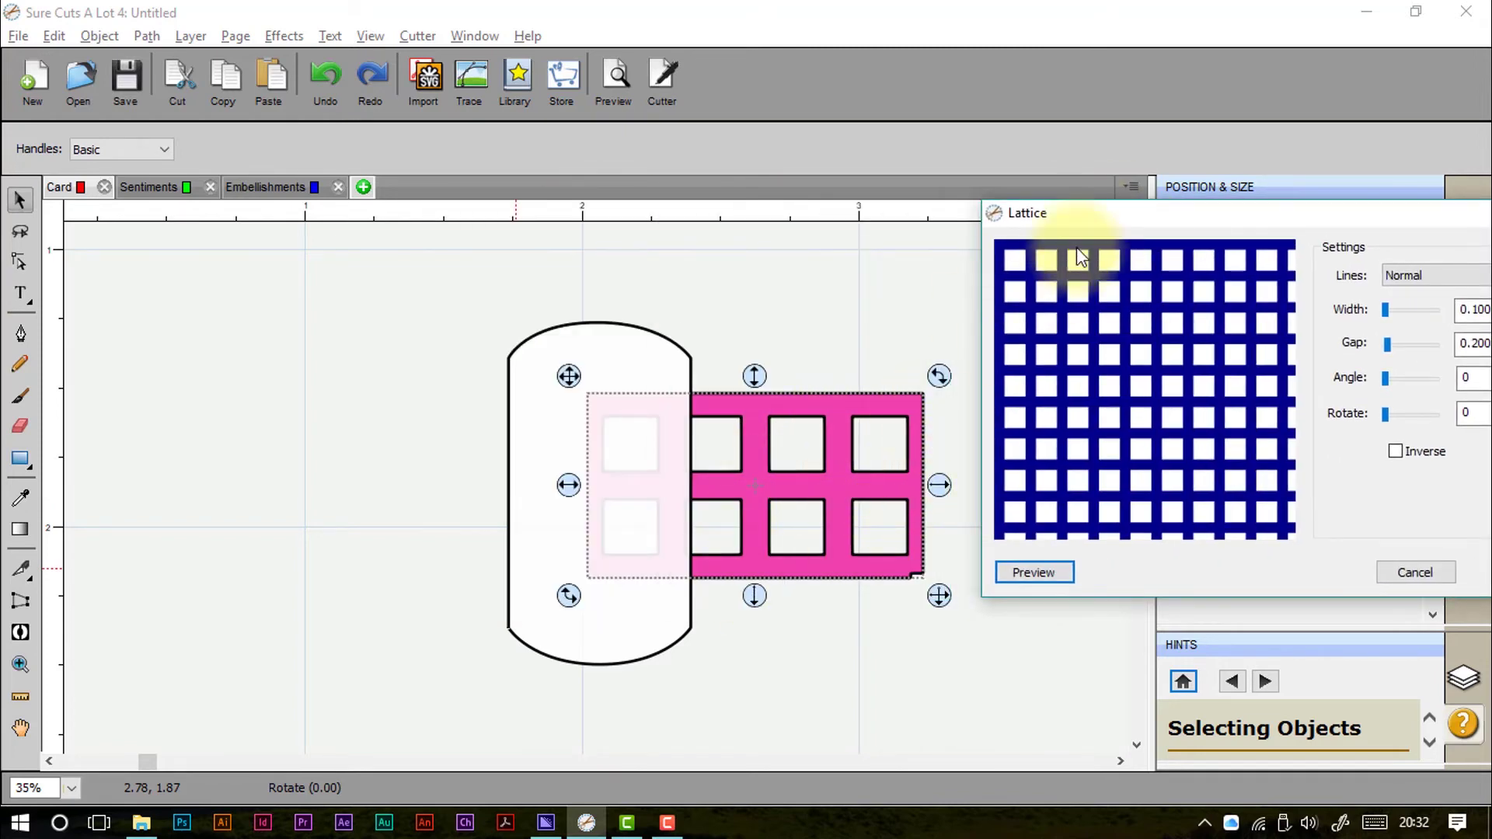
pyautogui.moveTo(1107, 208); pyautogui.dragTo(738, 210)
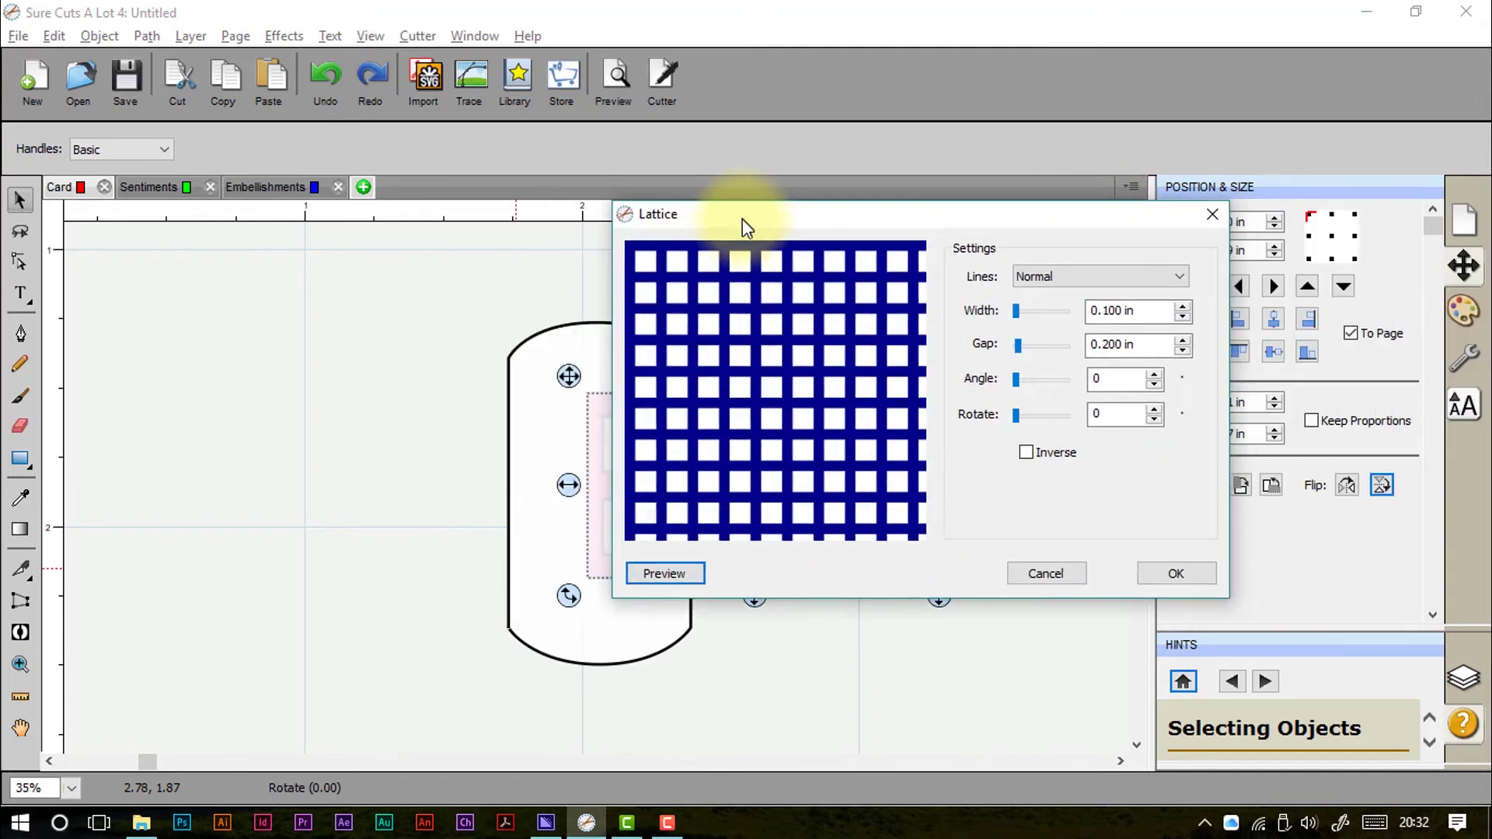
pyautogui.click(1046, 577)
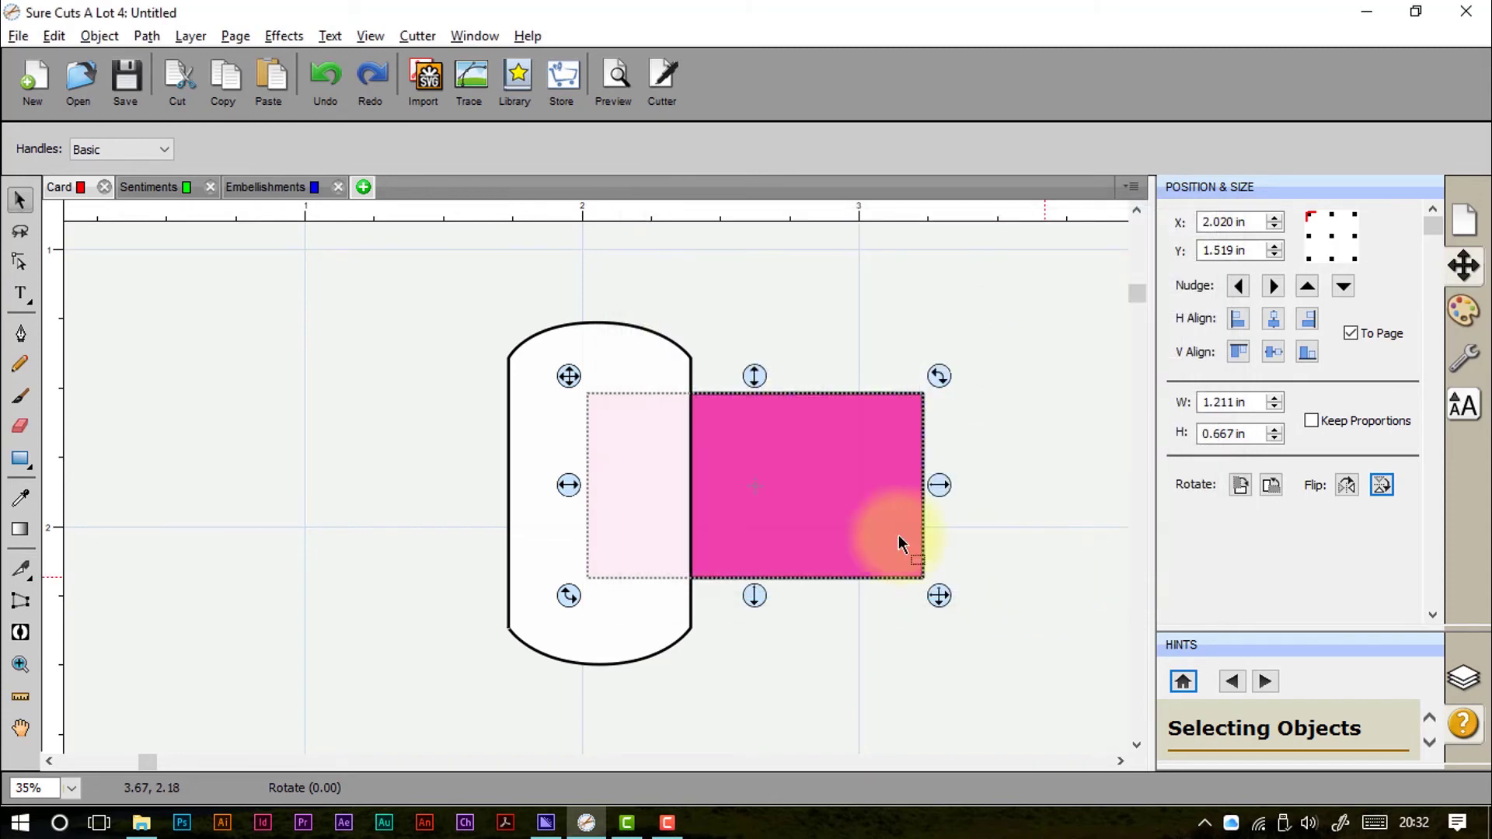
pyautogui.rightClick(656, 430)
# Step: Open the Rhinestone settings for the rounded card shape and move the dialog aside
pyautogui.click(633, 357)
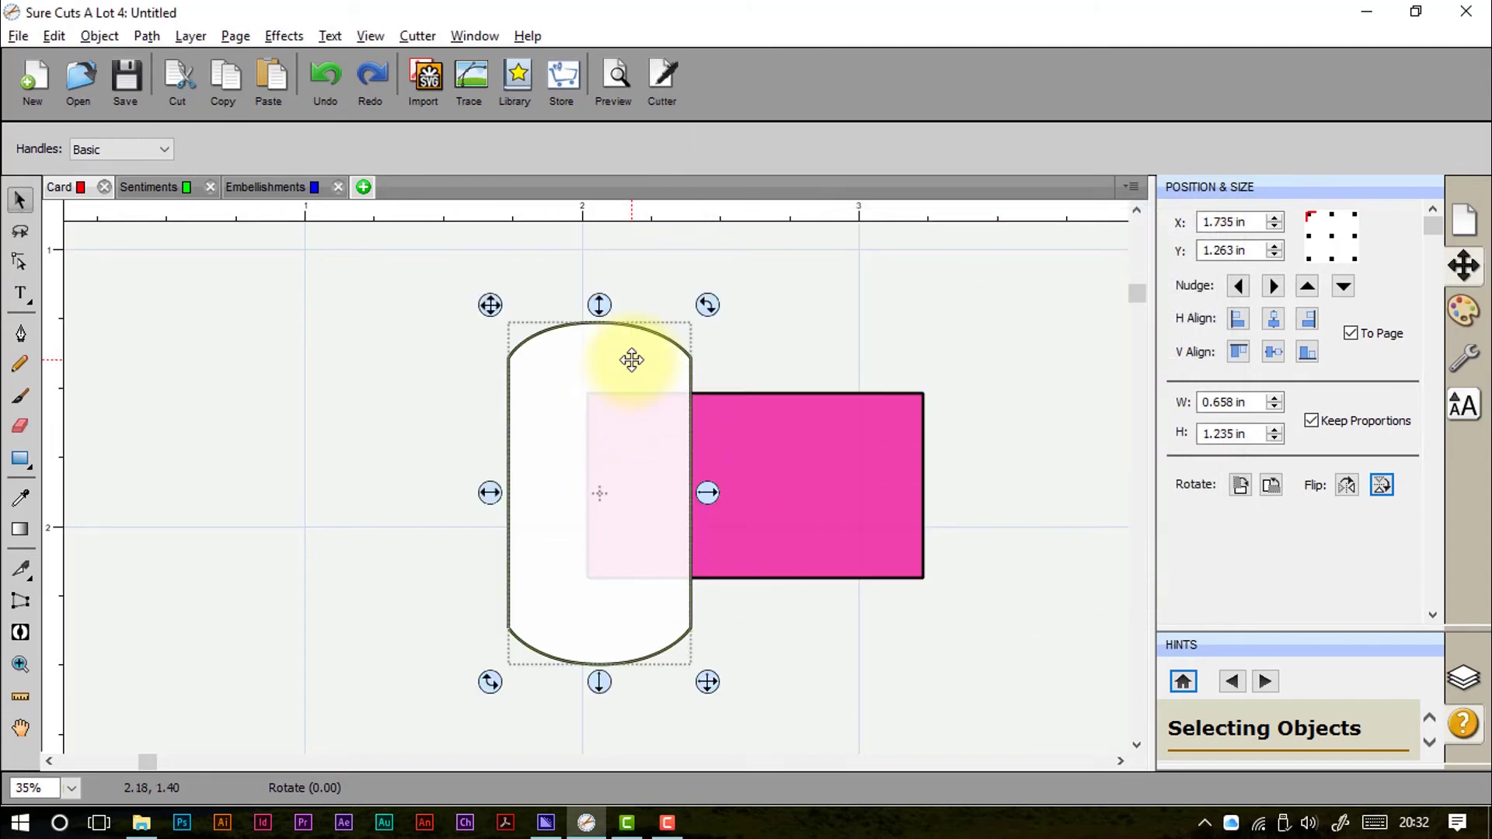
pyautogui.rightClick(633, 359)
pyautogui.moveTo(663, 426)
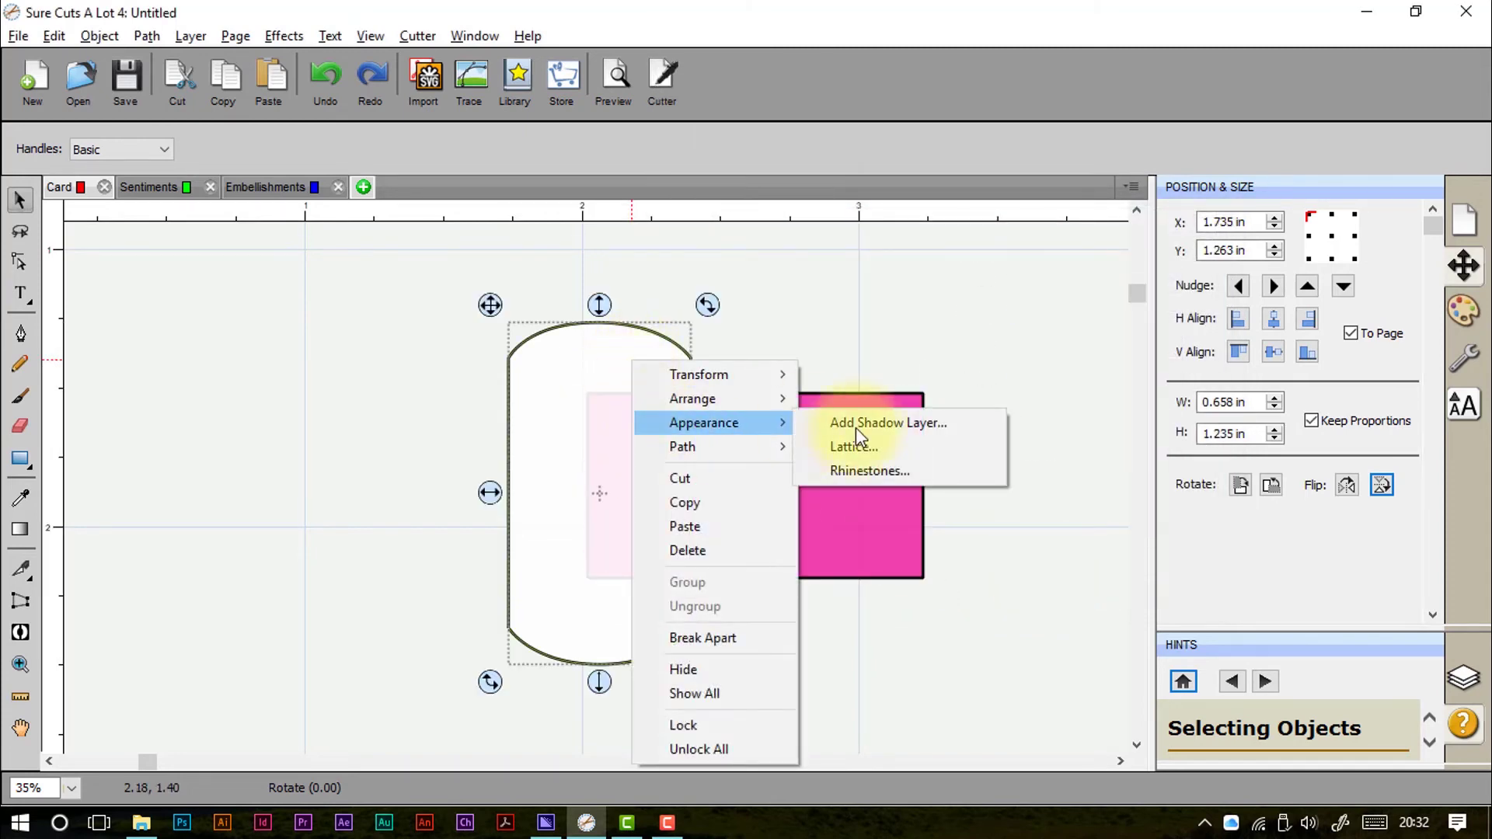
pyautogui.click(866, 475)
pyautogui.moveTo(683, 193); pyautogui.dragTo(999, 129)
# Step: Fill the shape with round 1.40 mm SS 3 / PP 8 stones, preview, and lower spacing to 1.00 mm
pyautogui.click(917, 419)
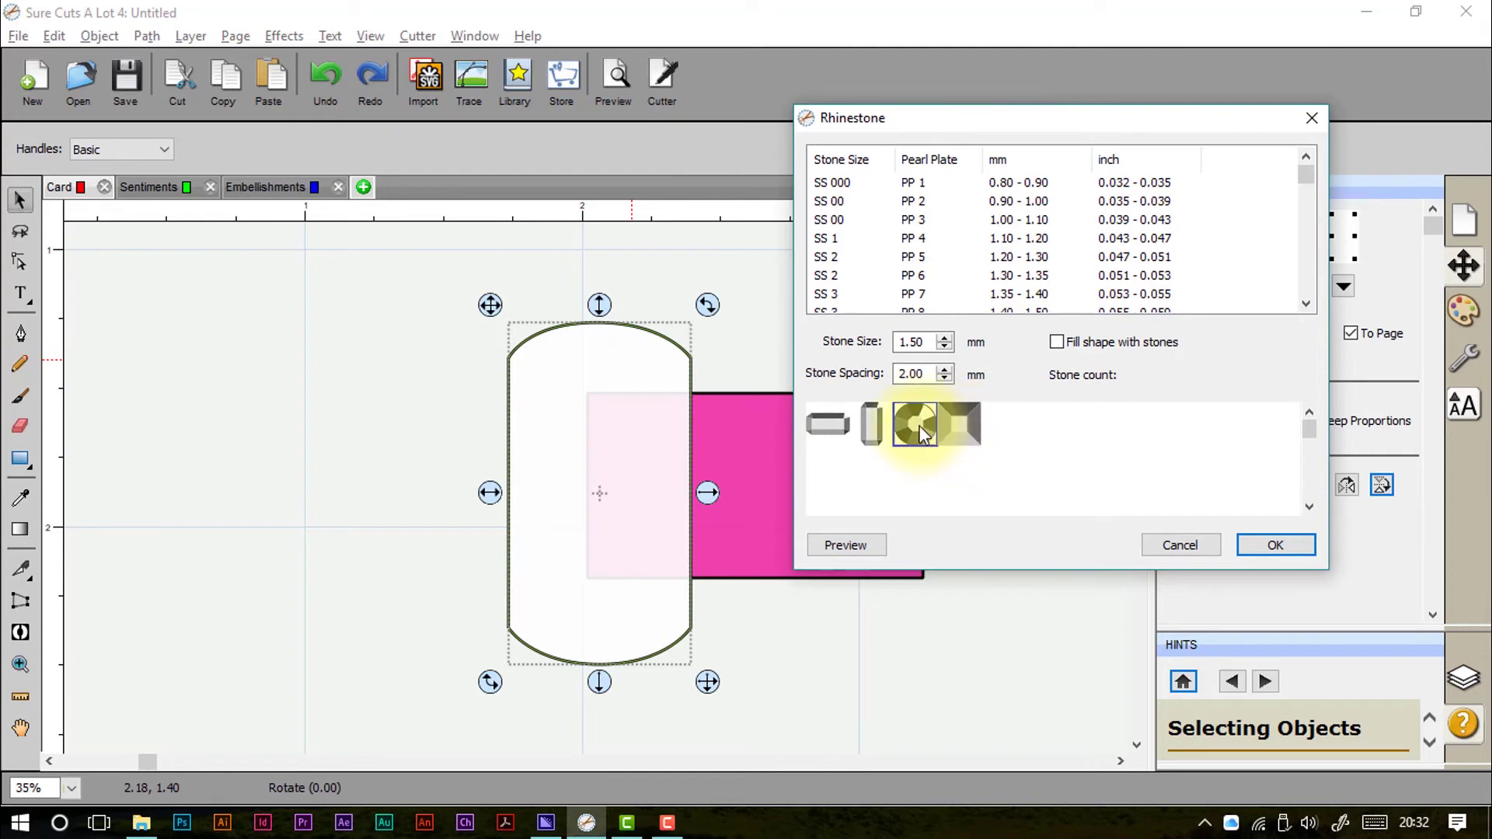
pyautogui.click(846, 307)
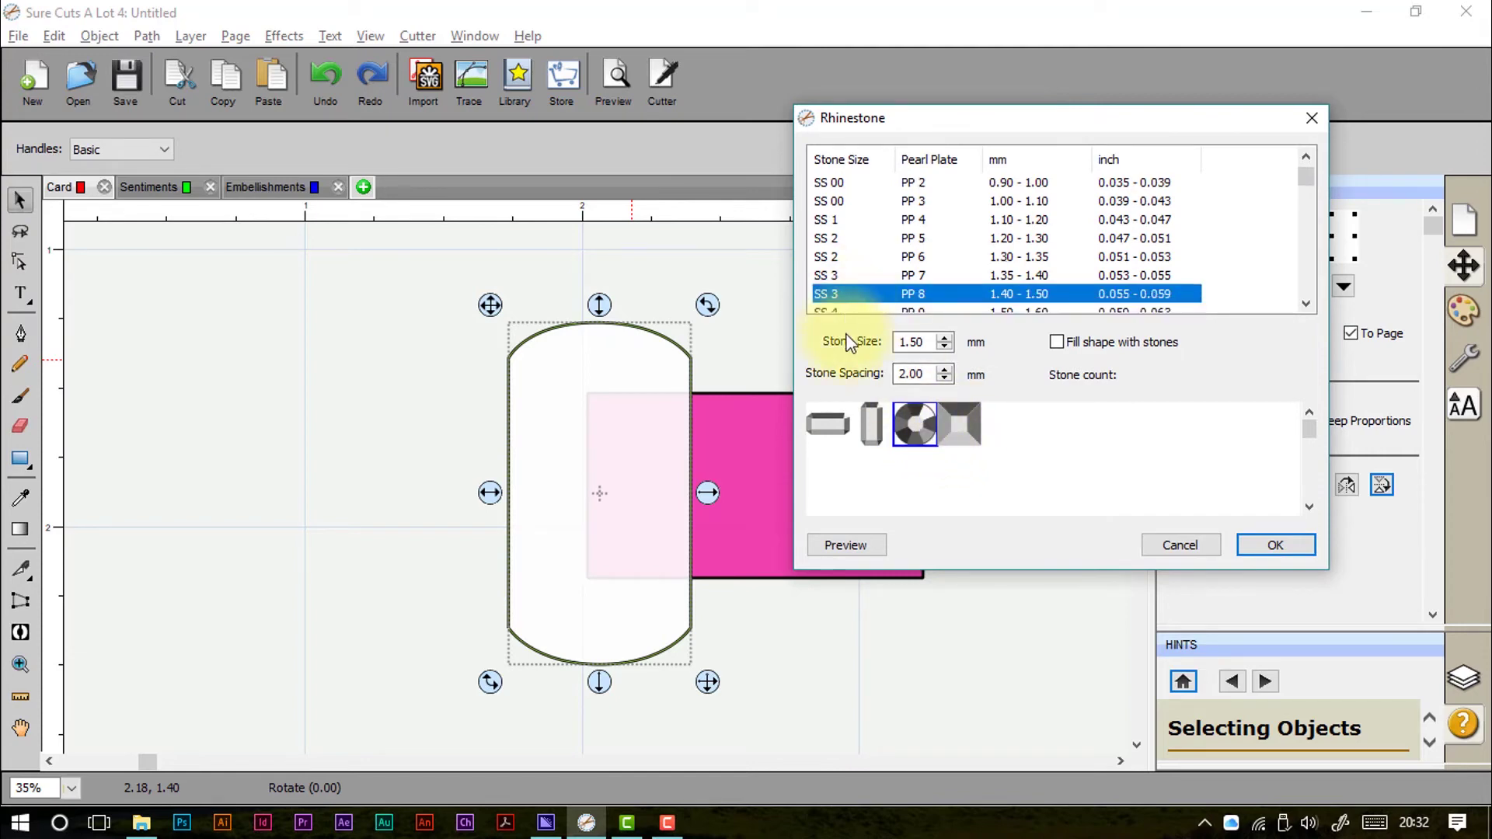
pyautogui.click(943, 348)
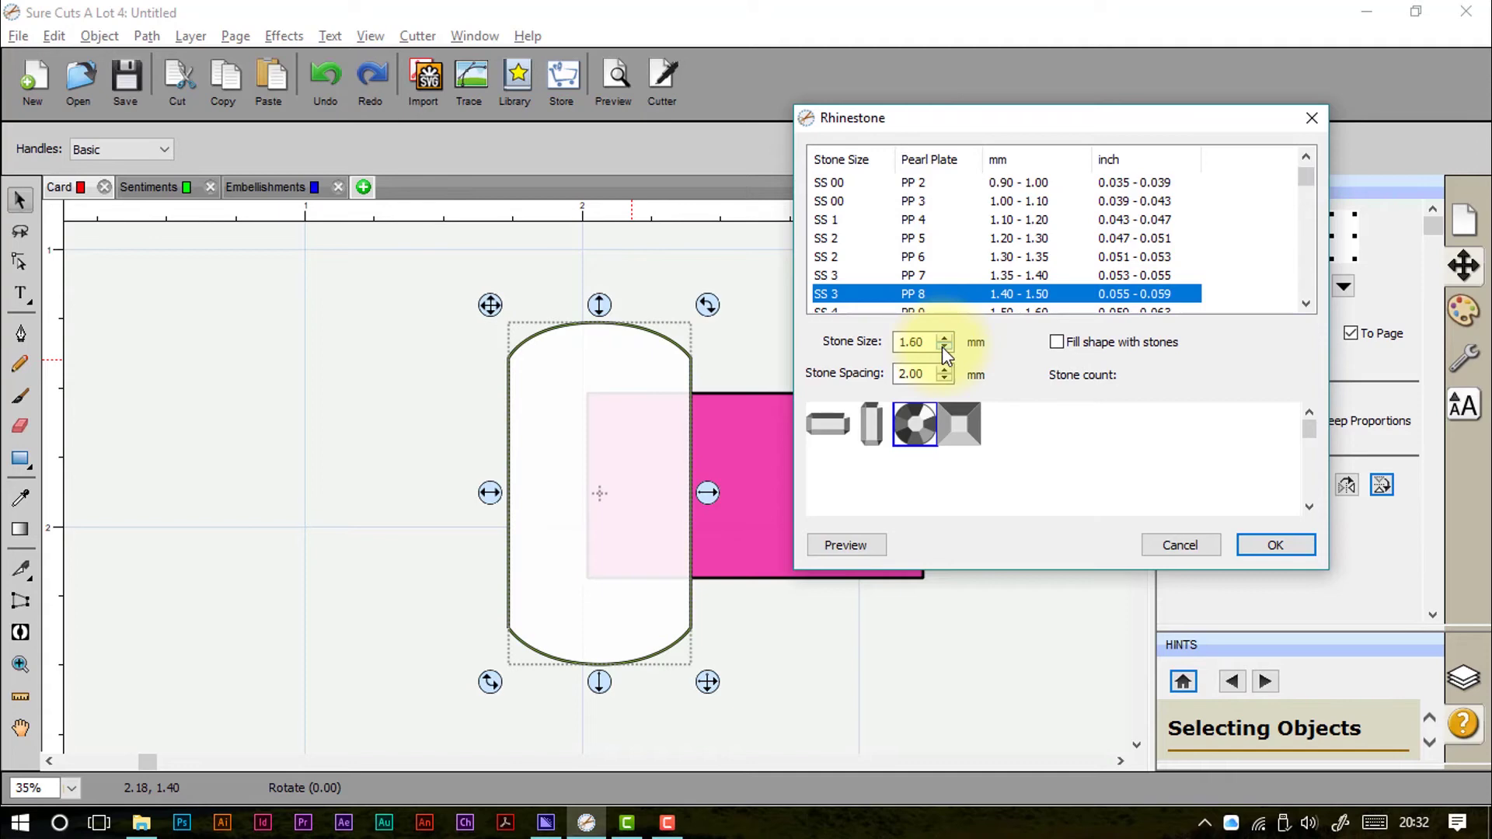
pyautogui.click(1063, 346)
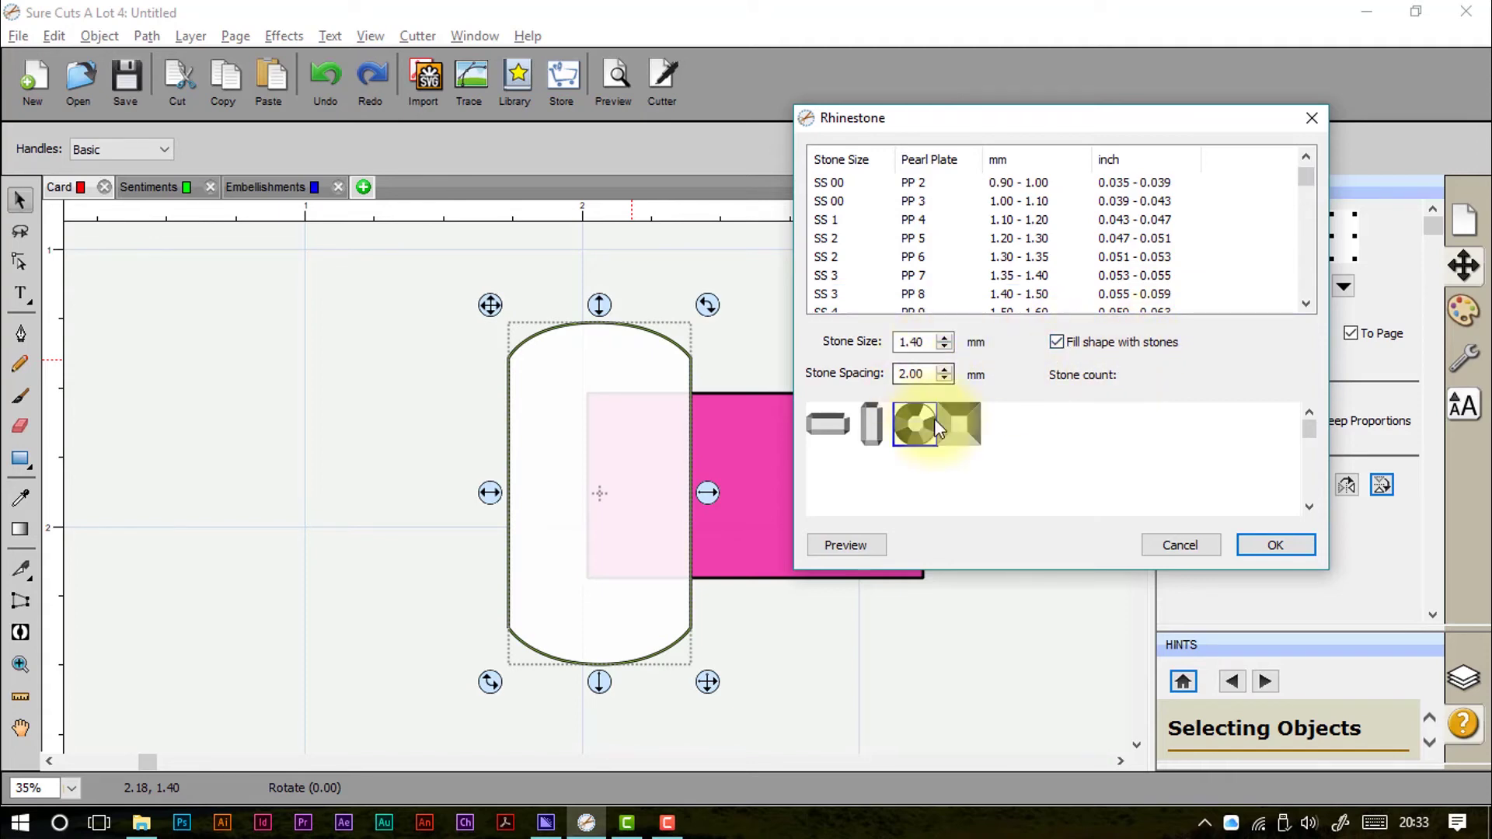
pyautogui.click(880, 543)
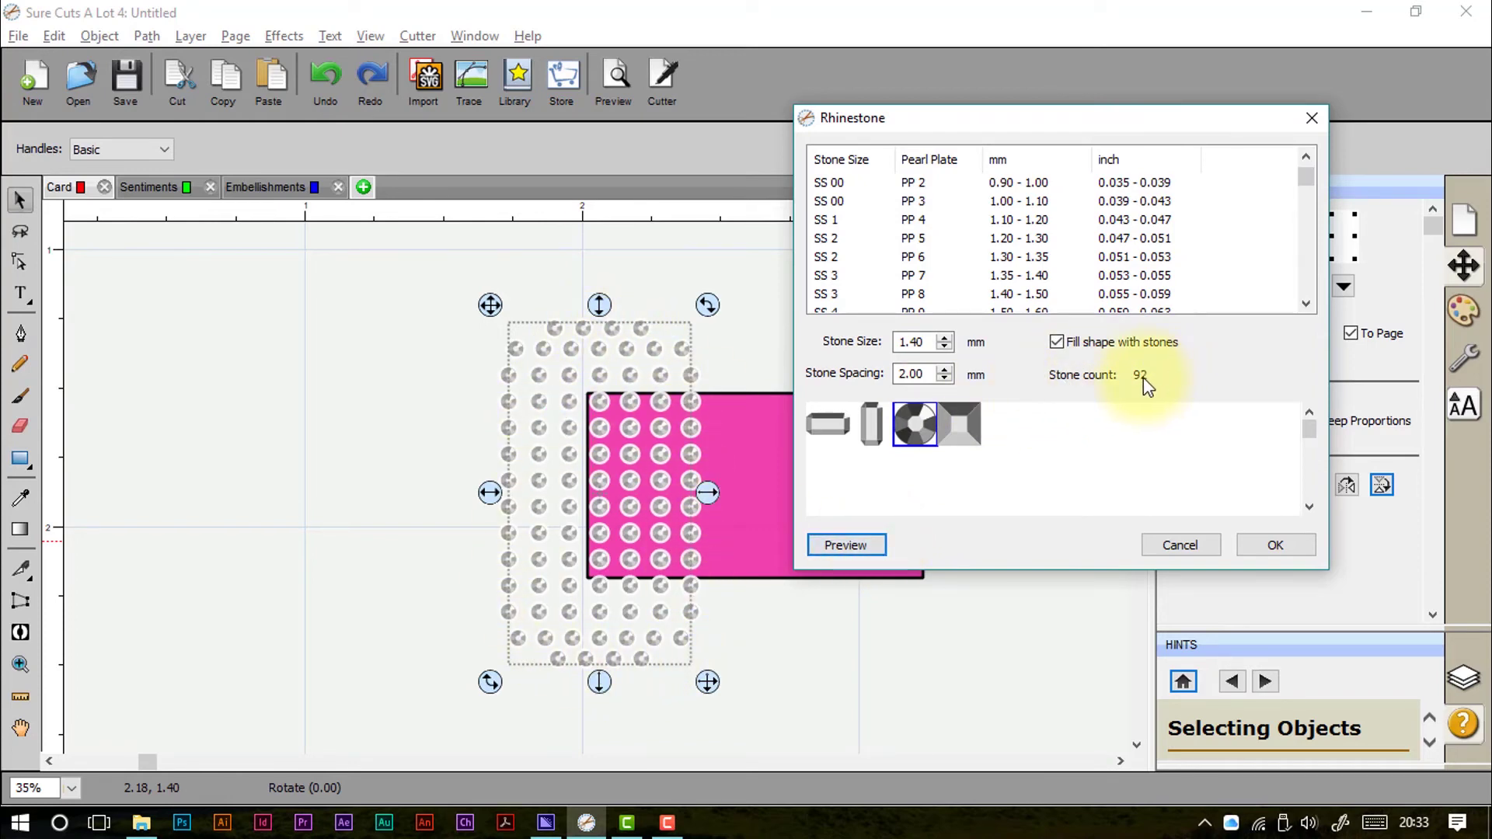
pyautogui.click(945, 379)
pyautogui.click(945, 379)
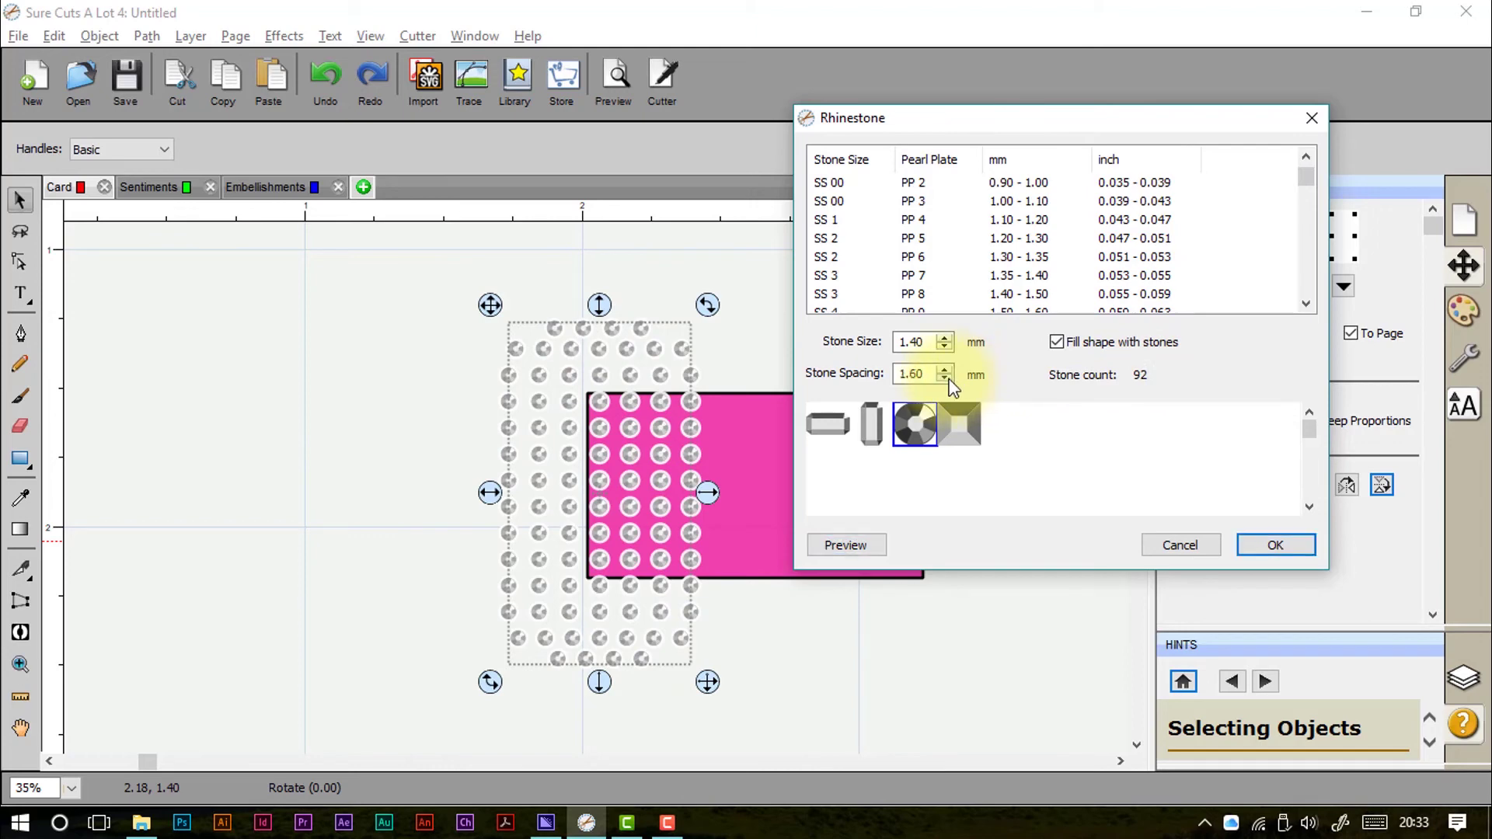
pyautogui.click(948, 380)
pyautogui.click(948, 379)
pyautogui.click(948, 379)
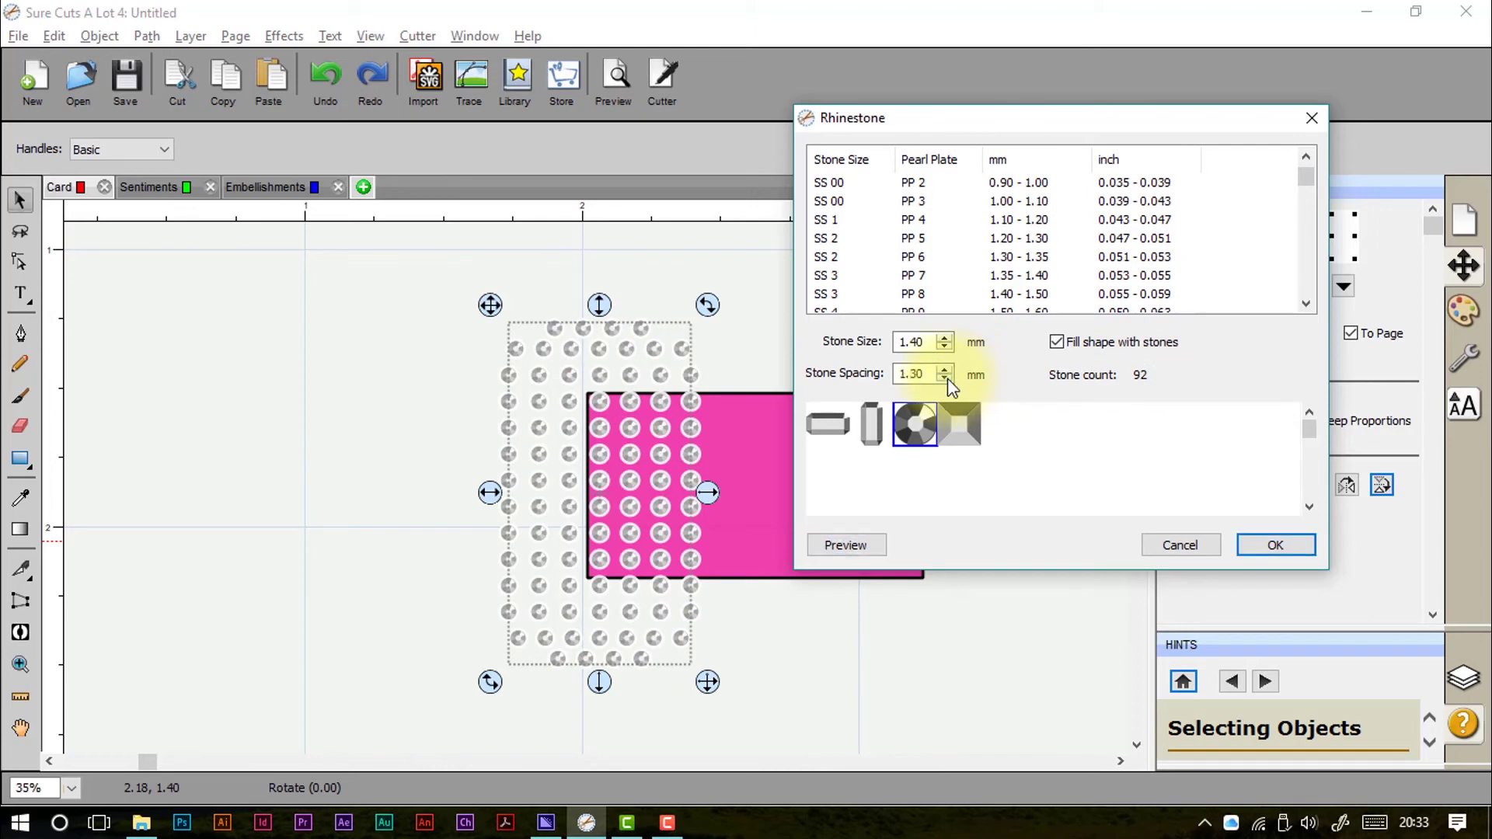
# Step: Preview the 1.00 mm spacing, then switch to larger SS 8 / PP 17 stones and preview
pyautogui.click(871, 549)
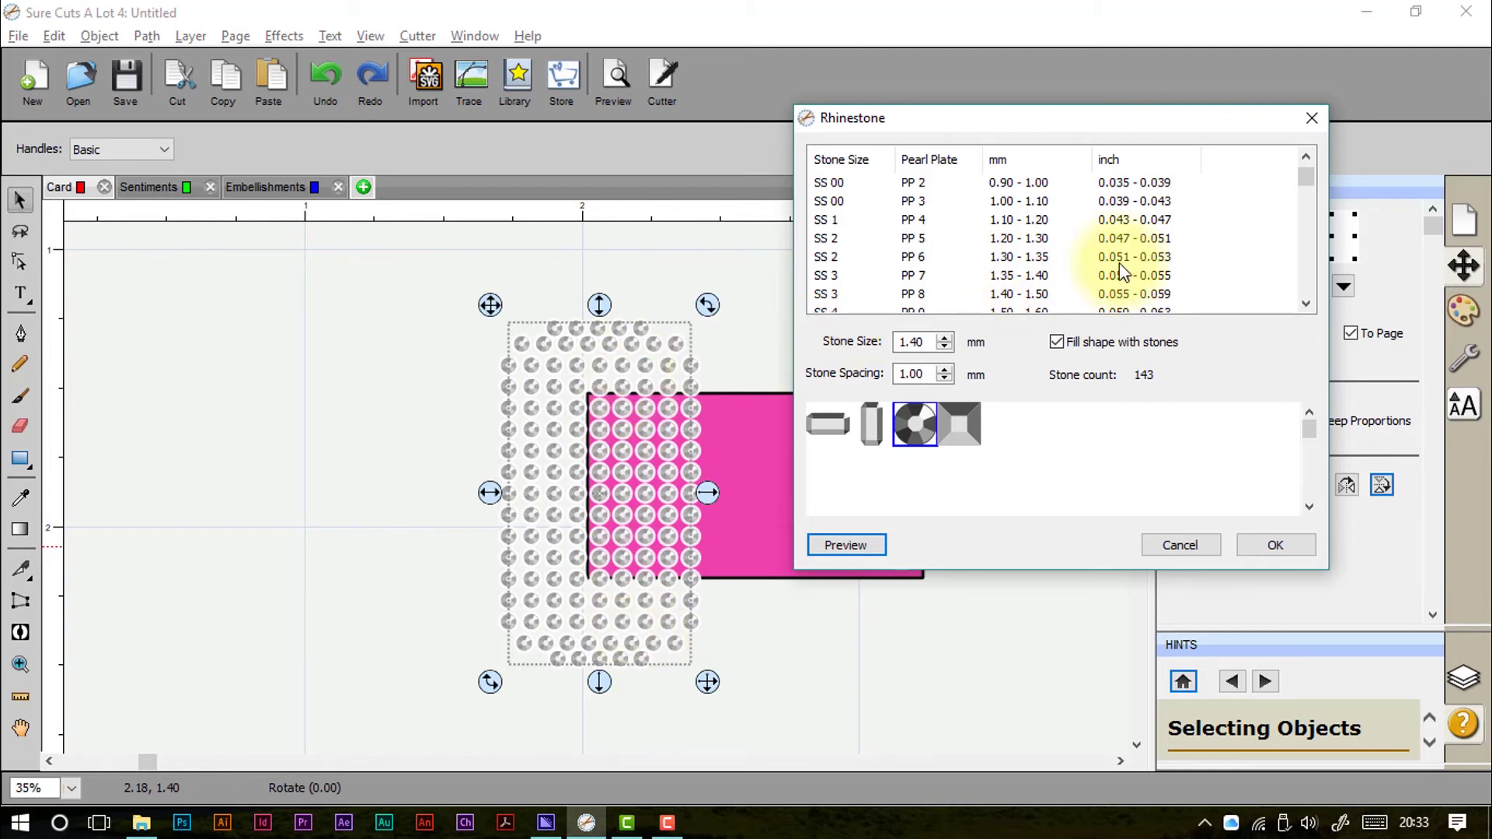
pyautogui.scroll(-1, 1122, 271)
pyautogui.scroll(-2, 1122, 271)
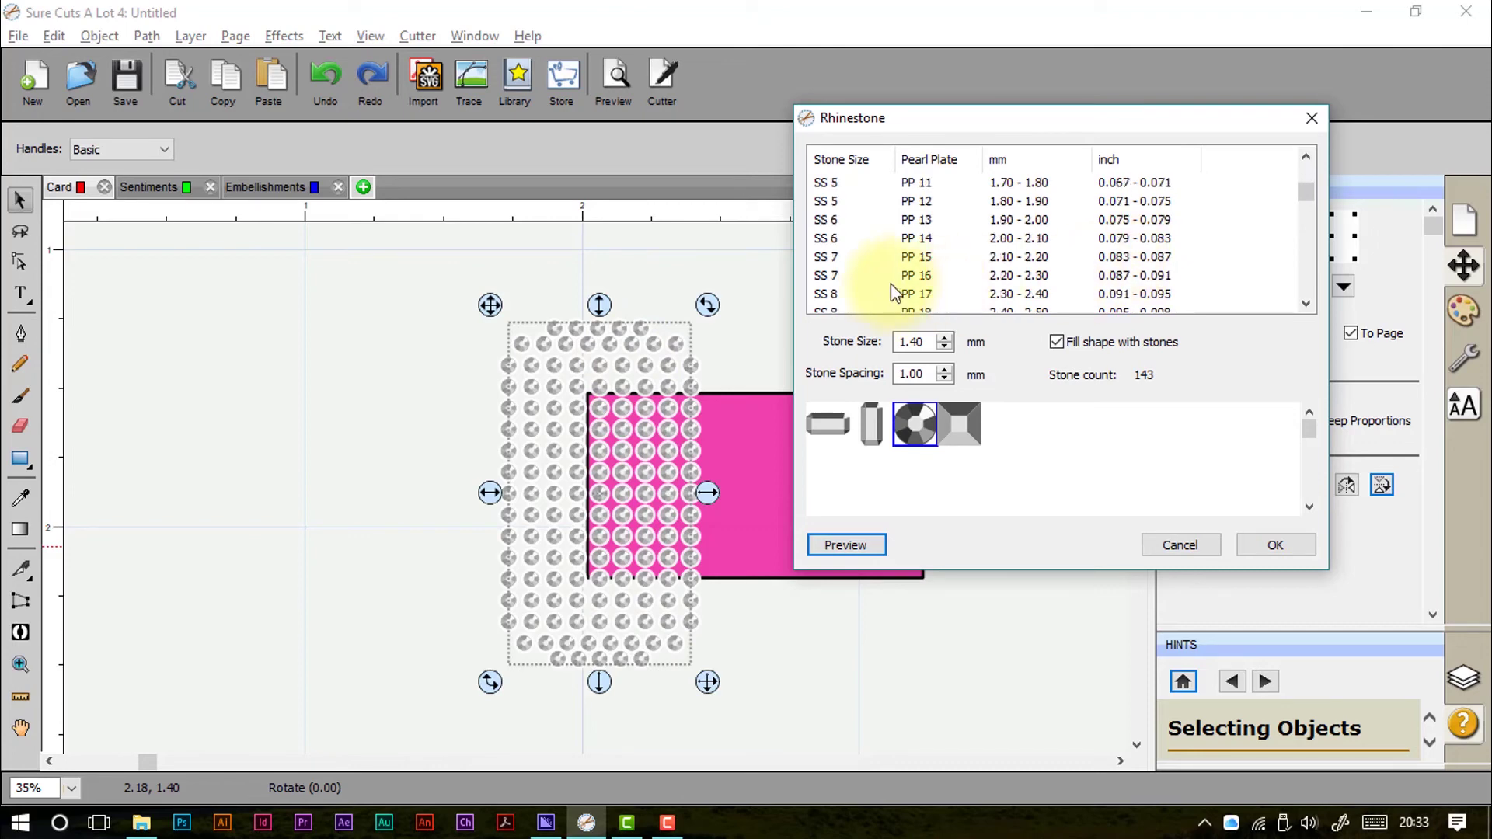
pyautogui.click(841, 258)
pyautogui.click(841, 277)
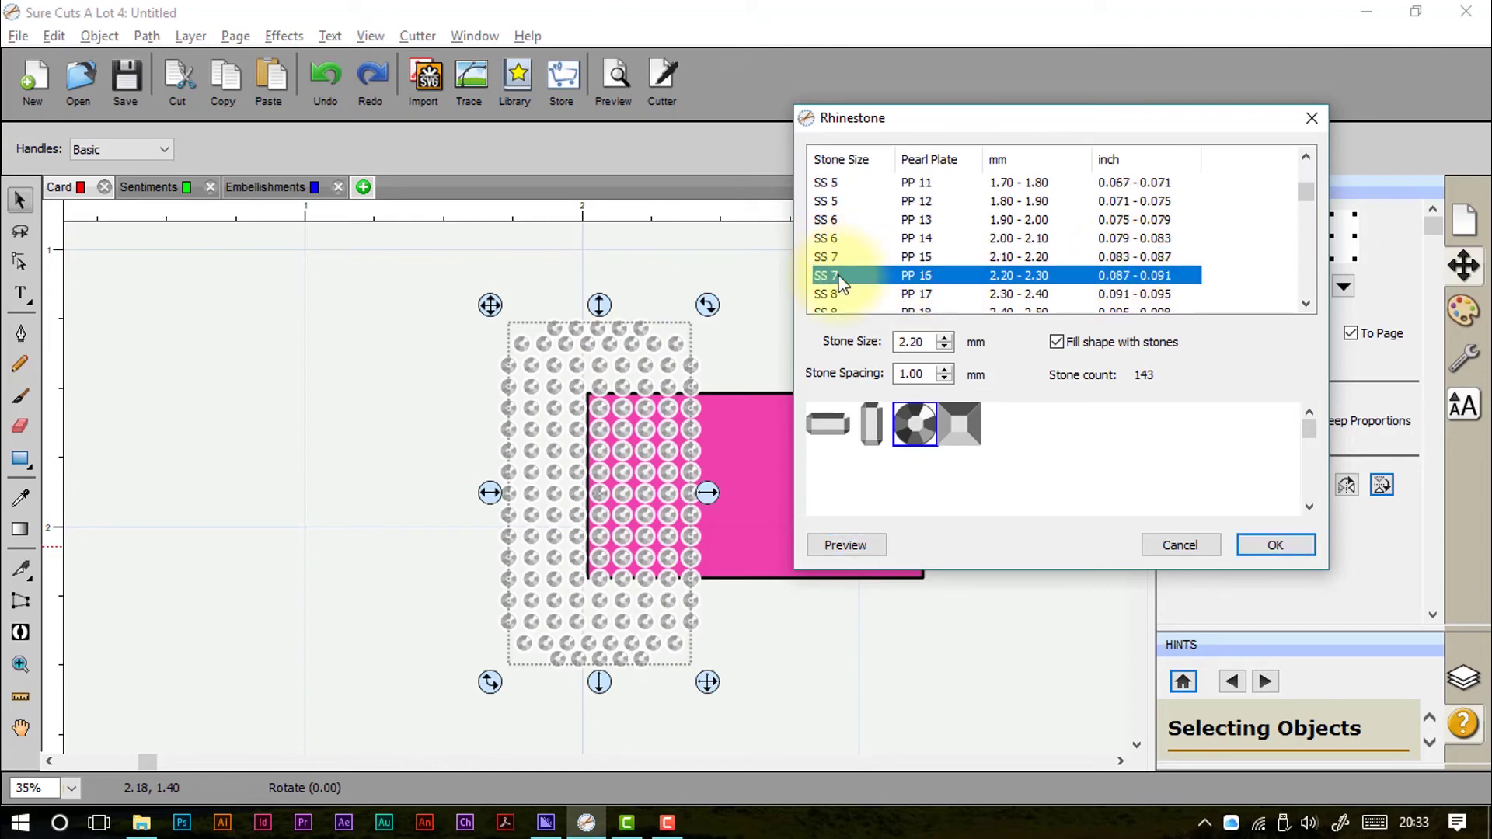
pyautogui.click(841, 298)
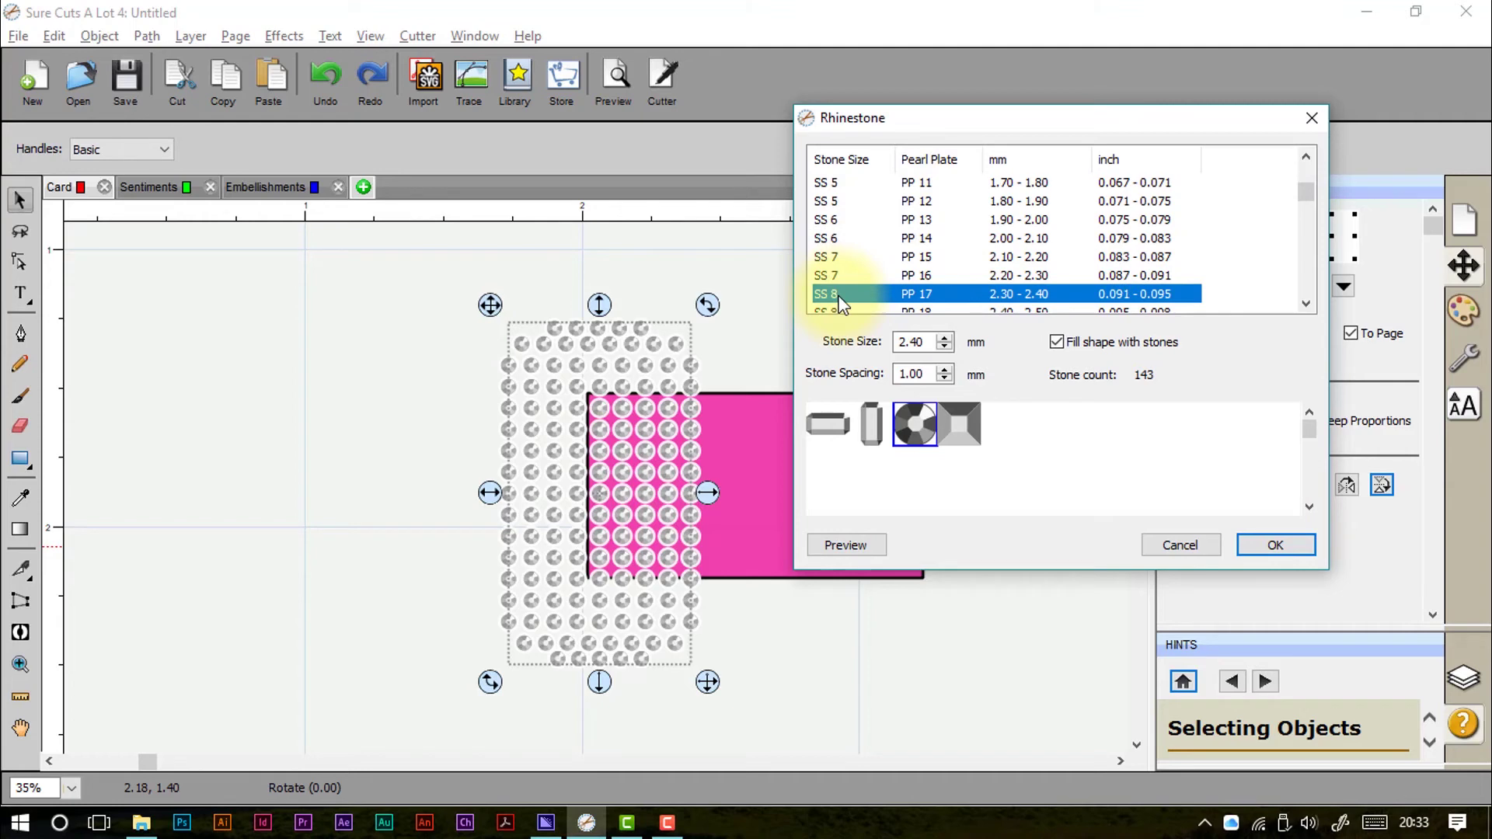
pyautogui.click(864, 544)
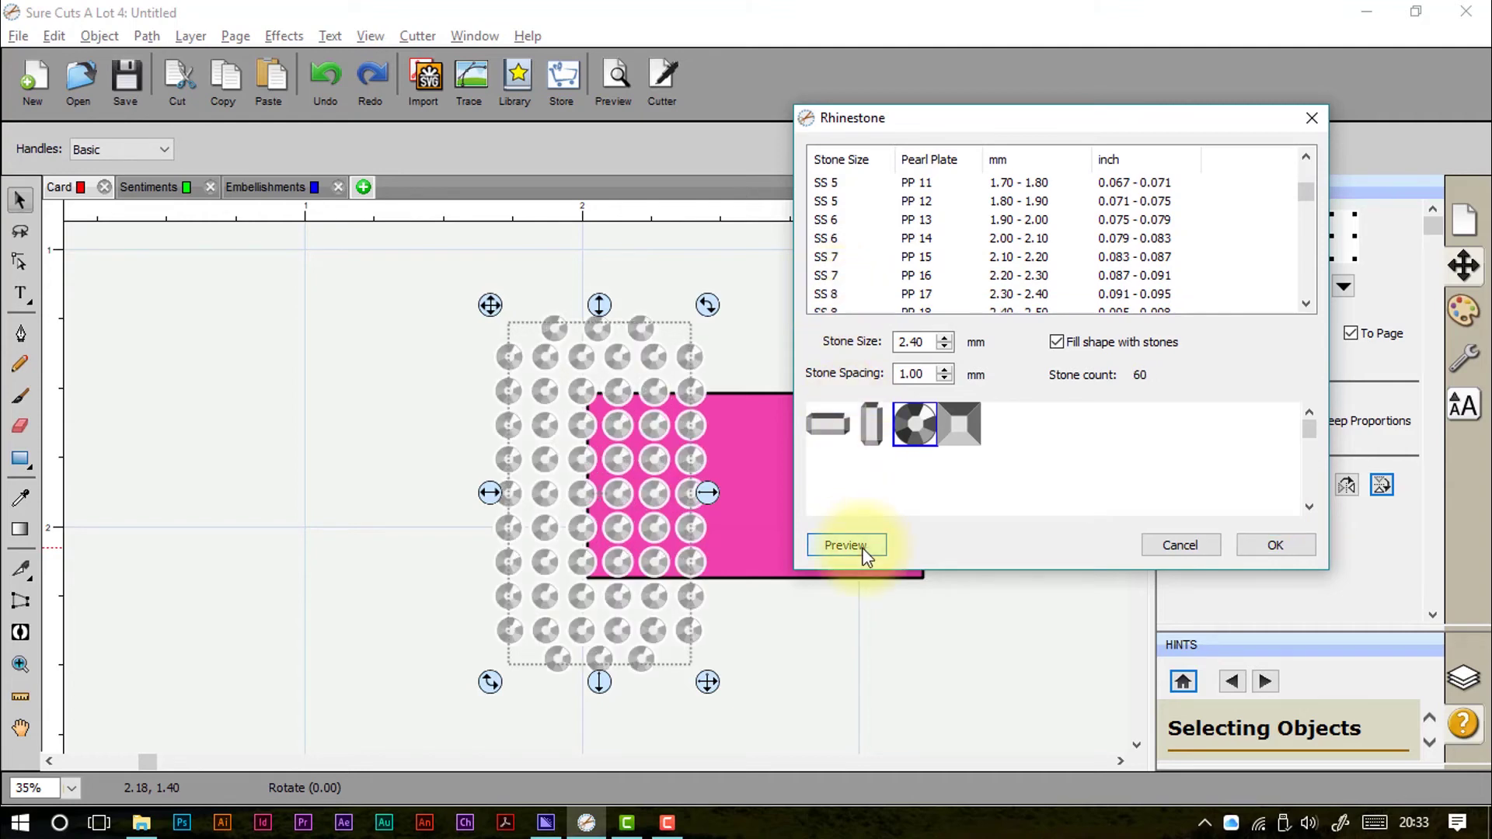
# Step: Preview the rhinestone fill with baguette stones, then with square stones
pyautogui.click(846, 427)
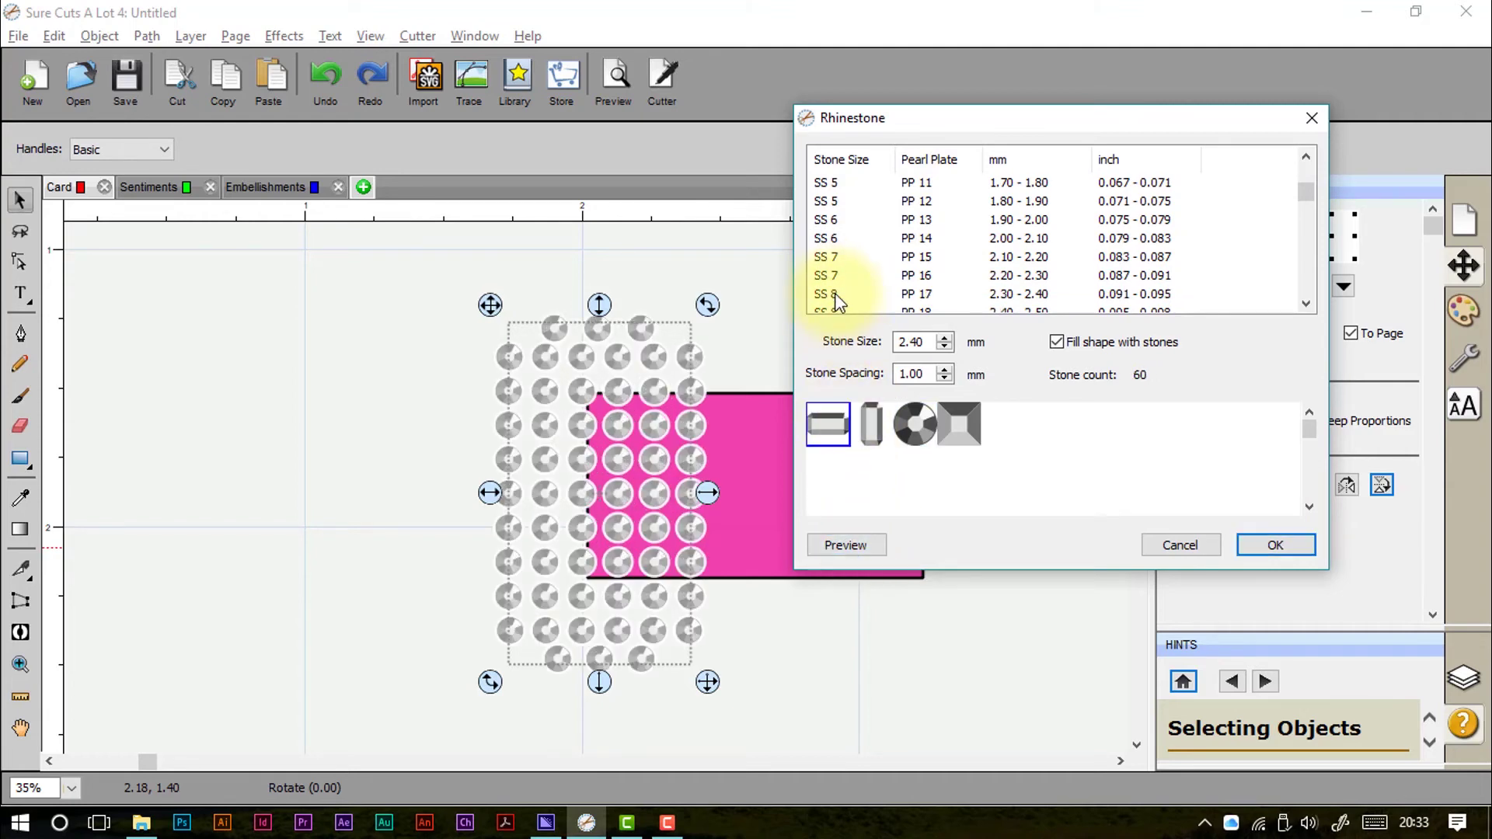
pyautogui.click(848, 545)
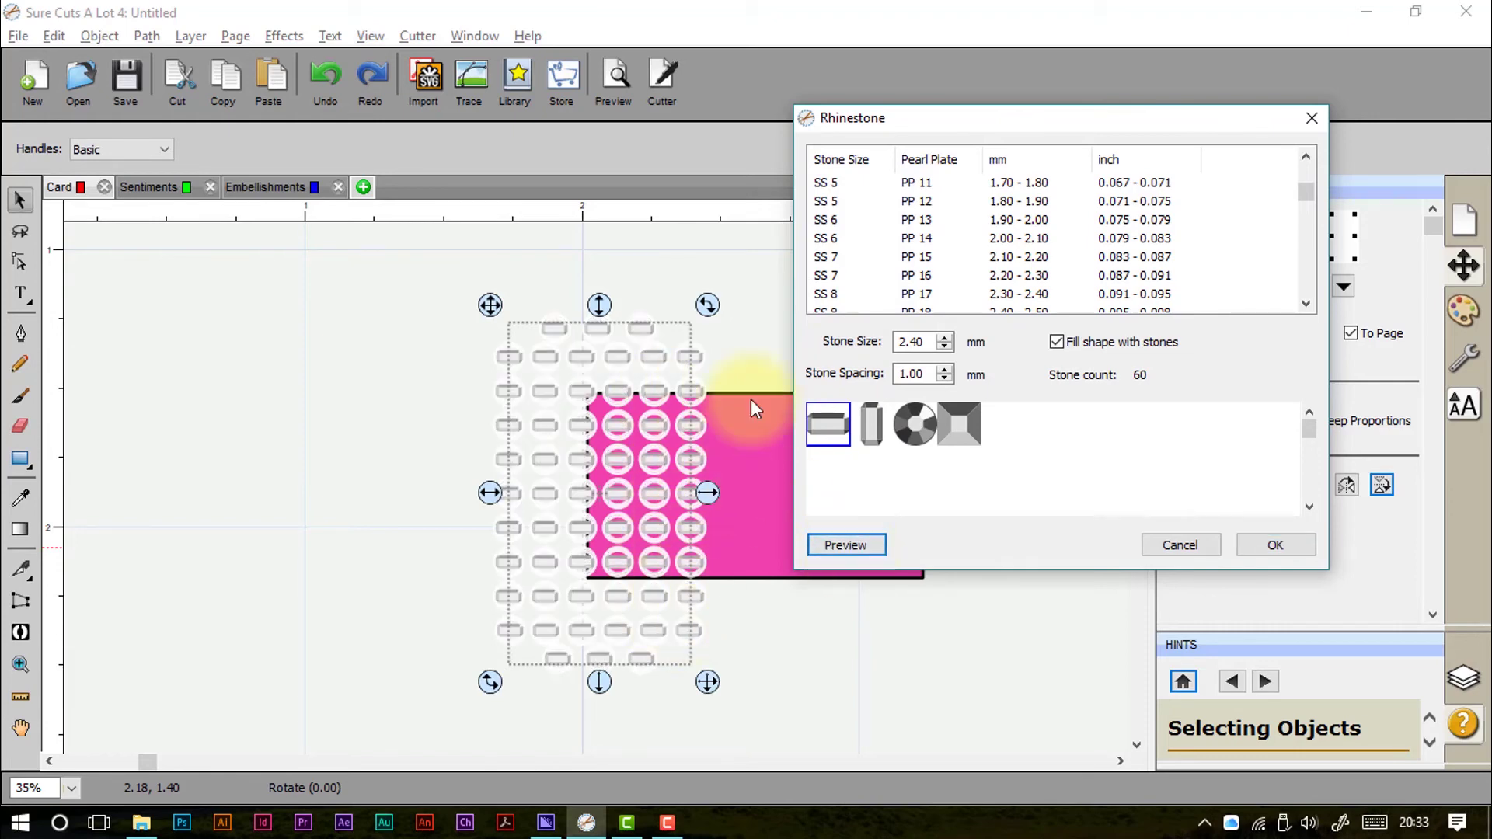
pyautogui.click(946, 427)
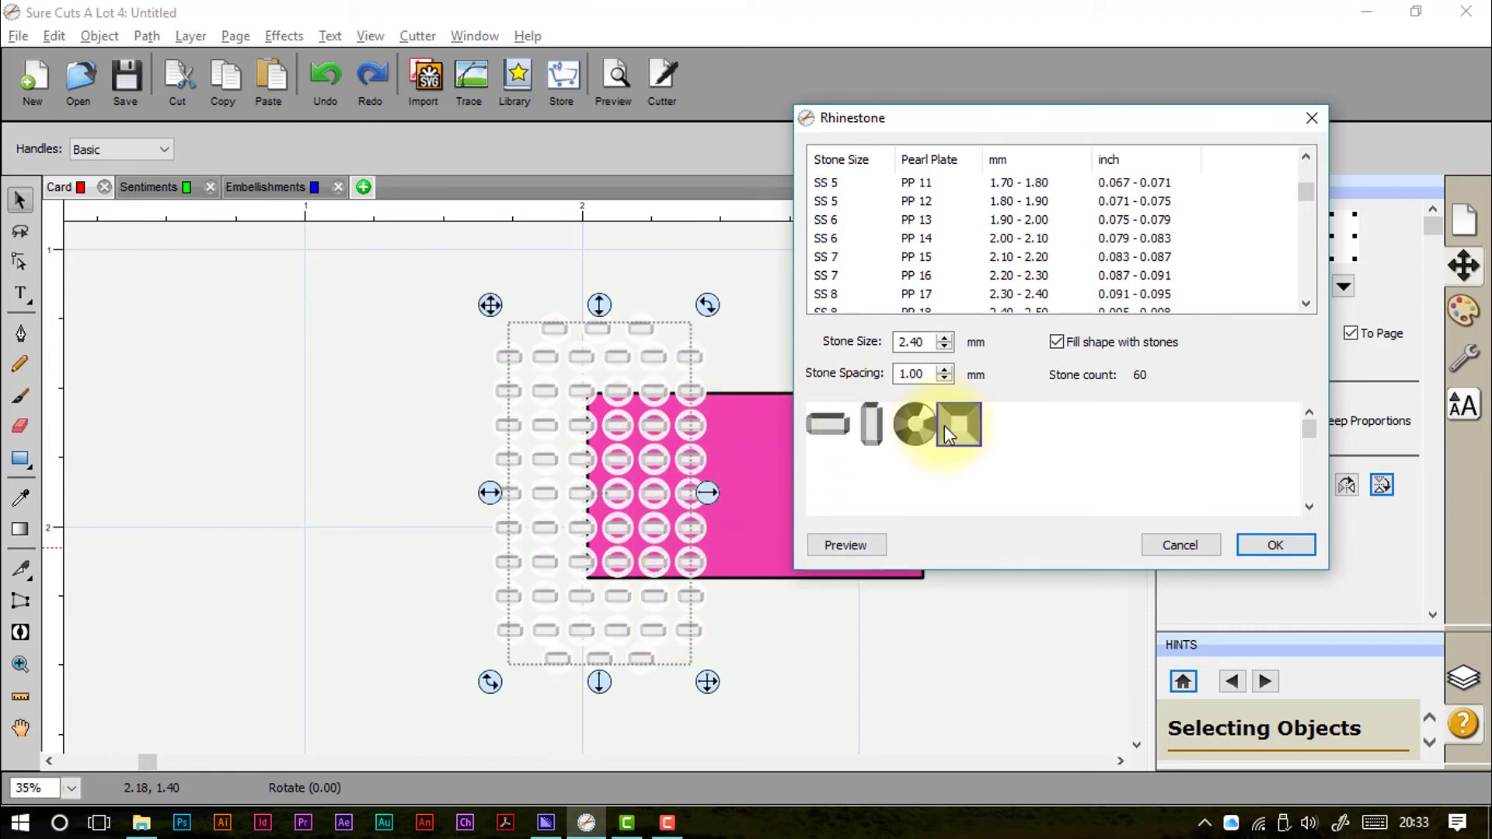
pyautogui.click(861, 544)
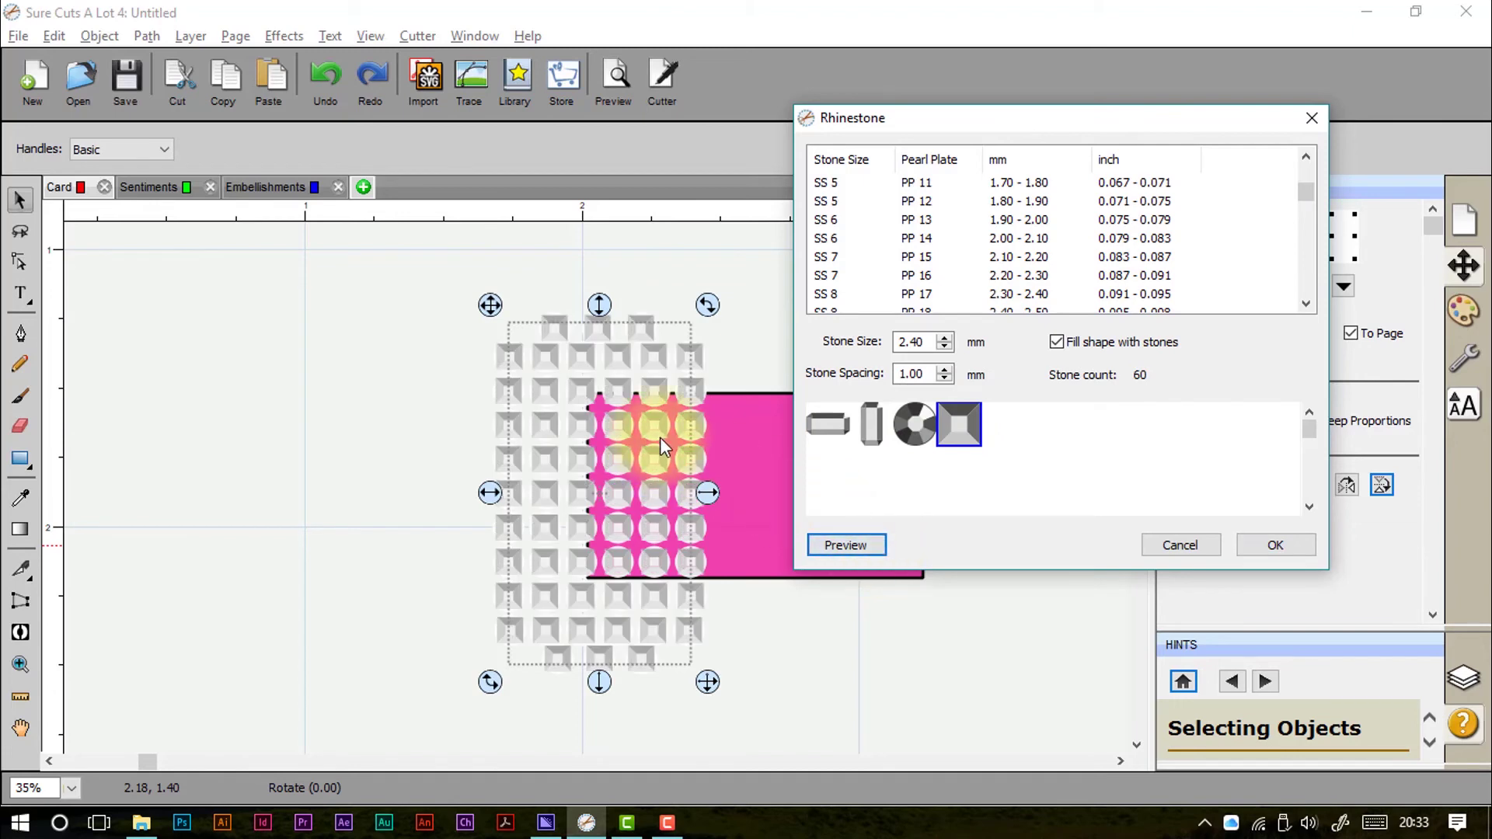
# Step: Cancel the rhinestone fill and browse the rounded shape's path operations list
pyautogui.click(1197, 544)
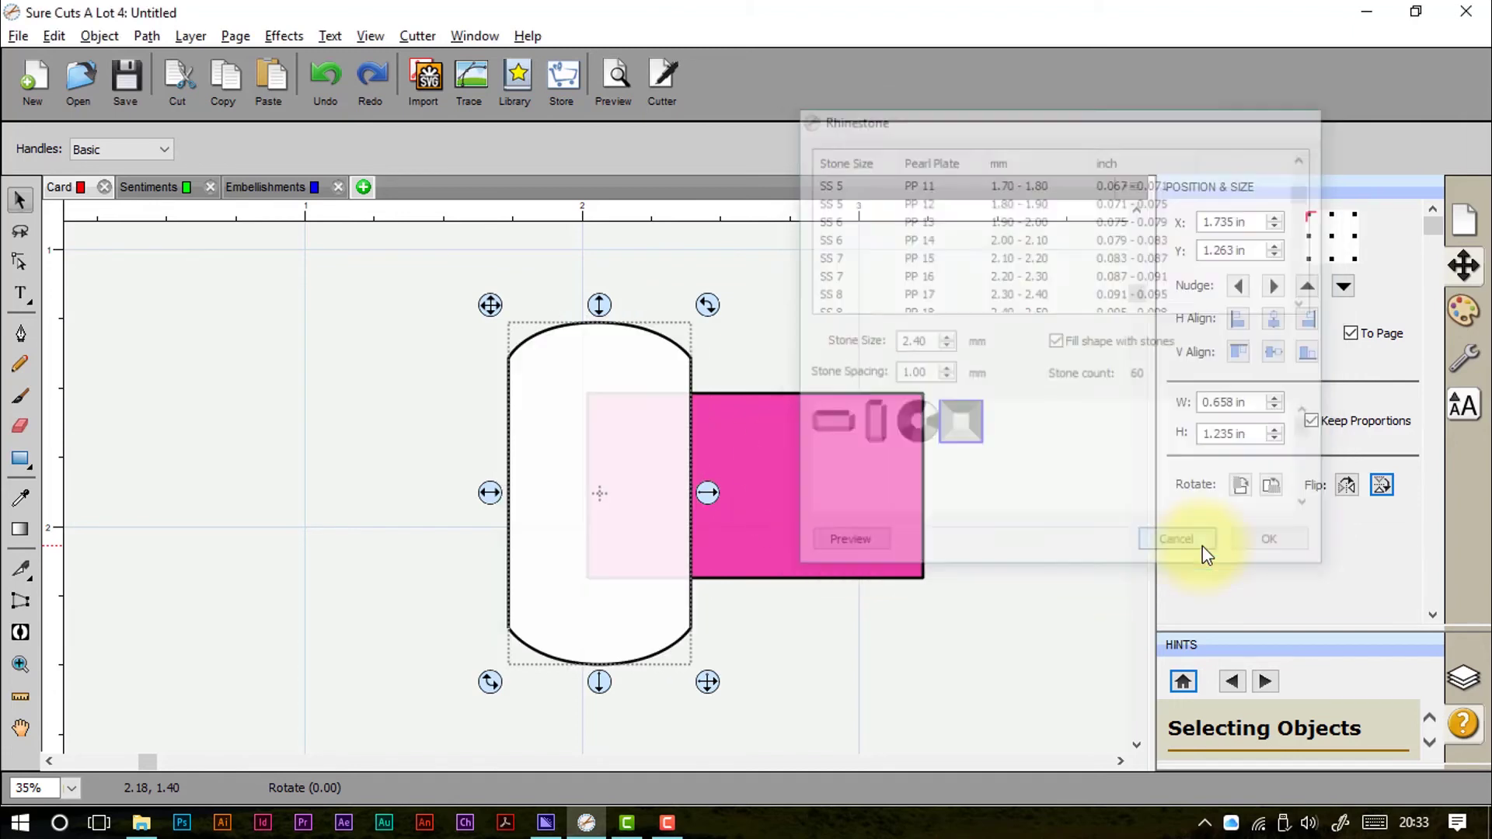
pyautogui.rightClick(617, 415)
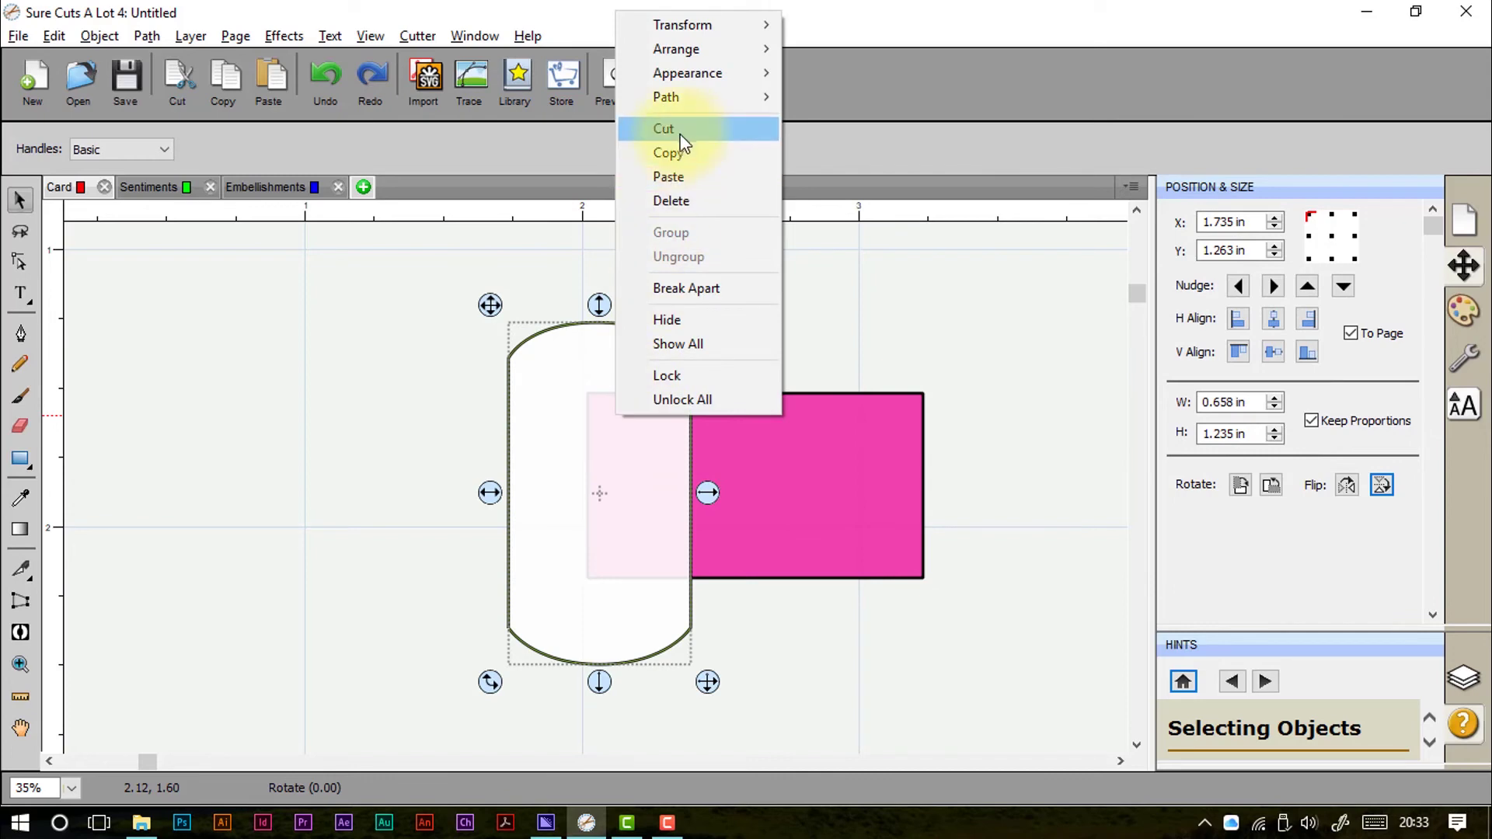
pyautogui.moveTo(684, 105)
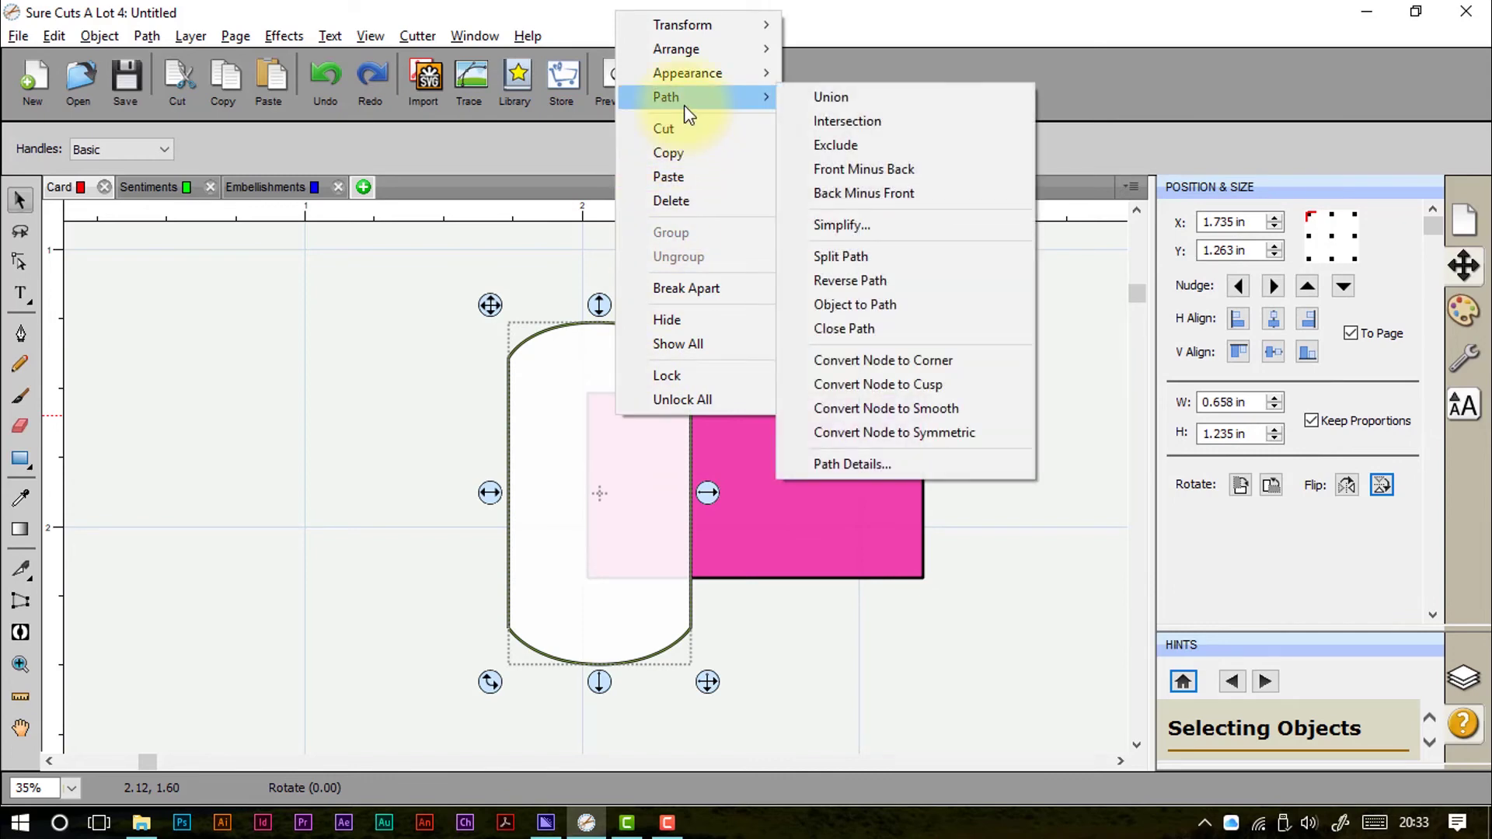
pyautogui.click(147, 35)
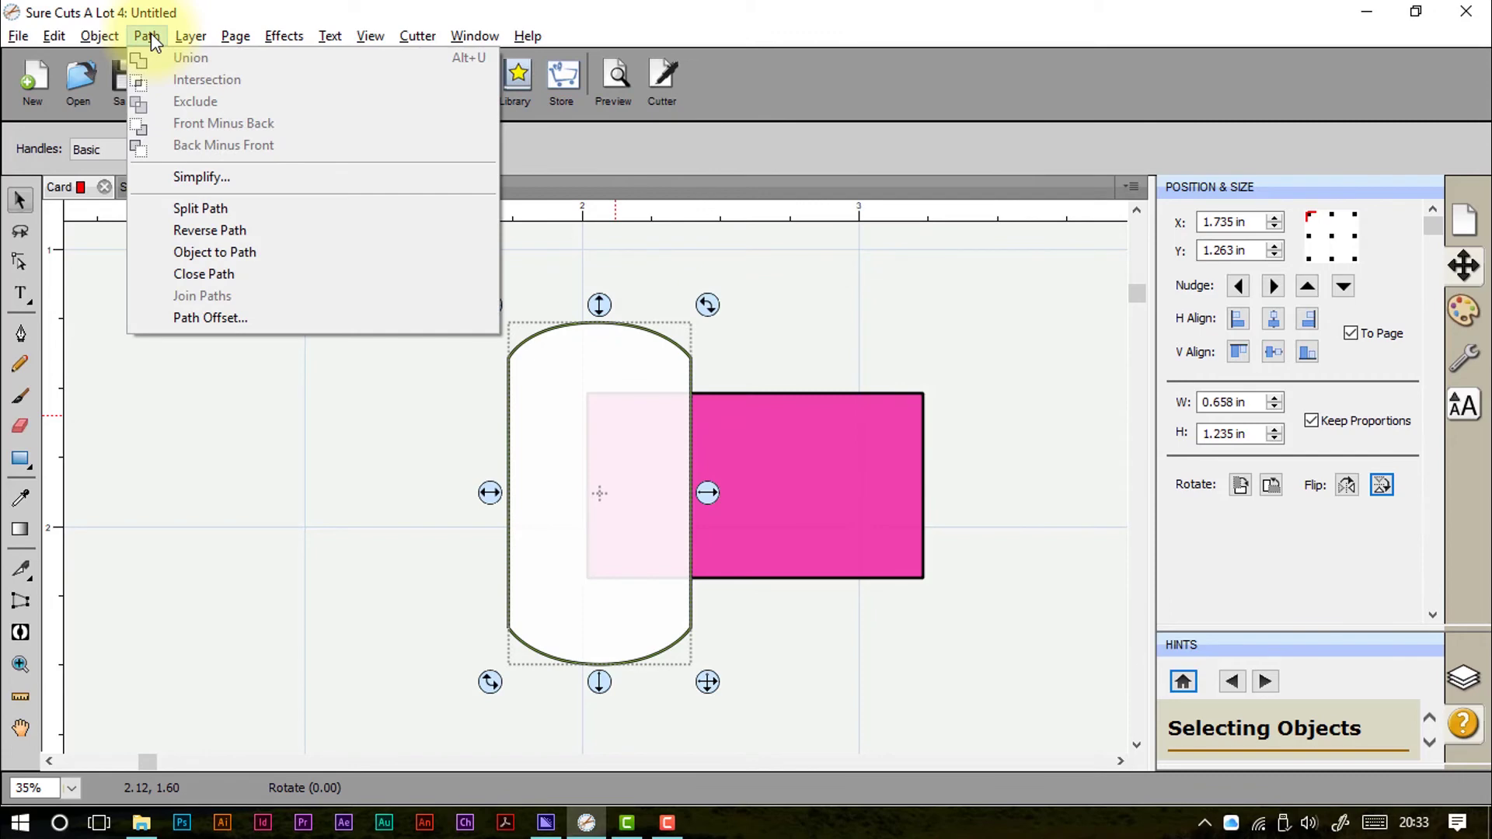
pyautogui.click(148, 35)
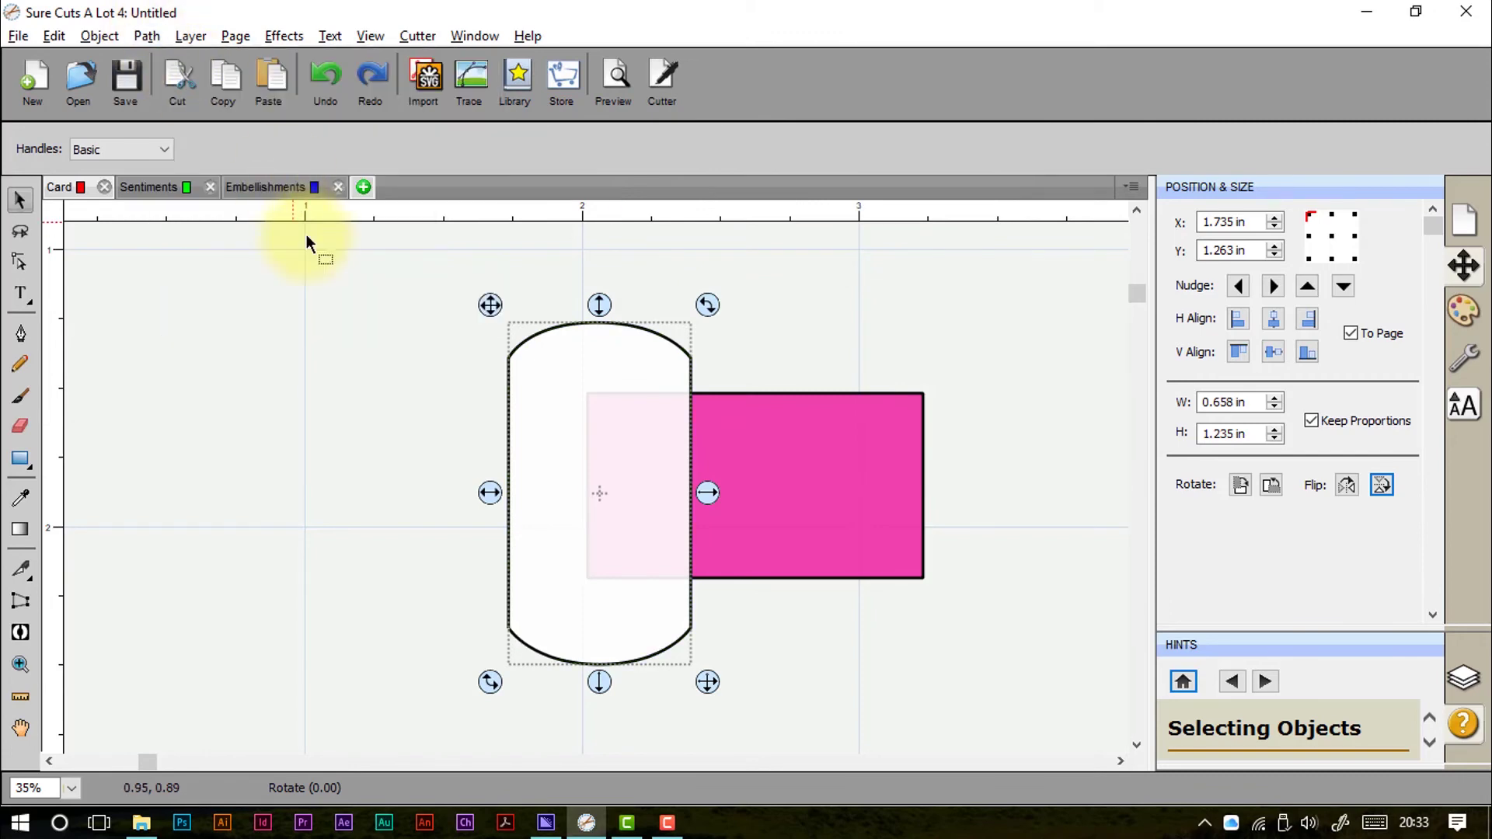
# Step: Select both shapes, unite them into one shape, then undo the union
pyautogui.click(319, 233)
pyautogui.hotkey('ctrl', 'a')
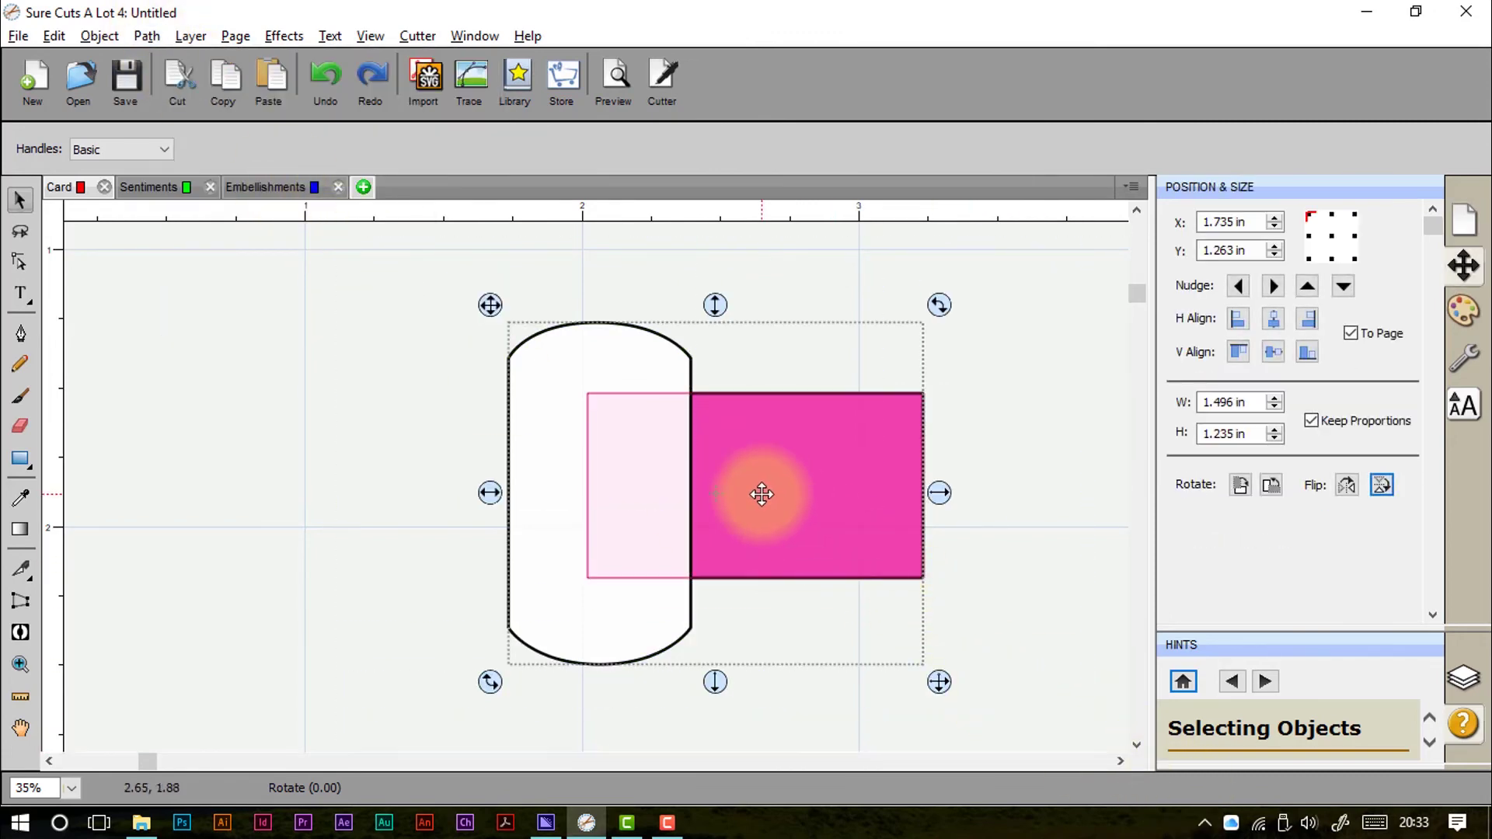
pyautogui.rightClick(759, 492)
pyautogui.moveTo(846, 180)
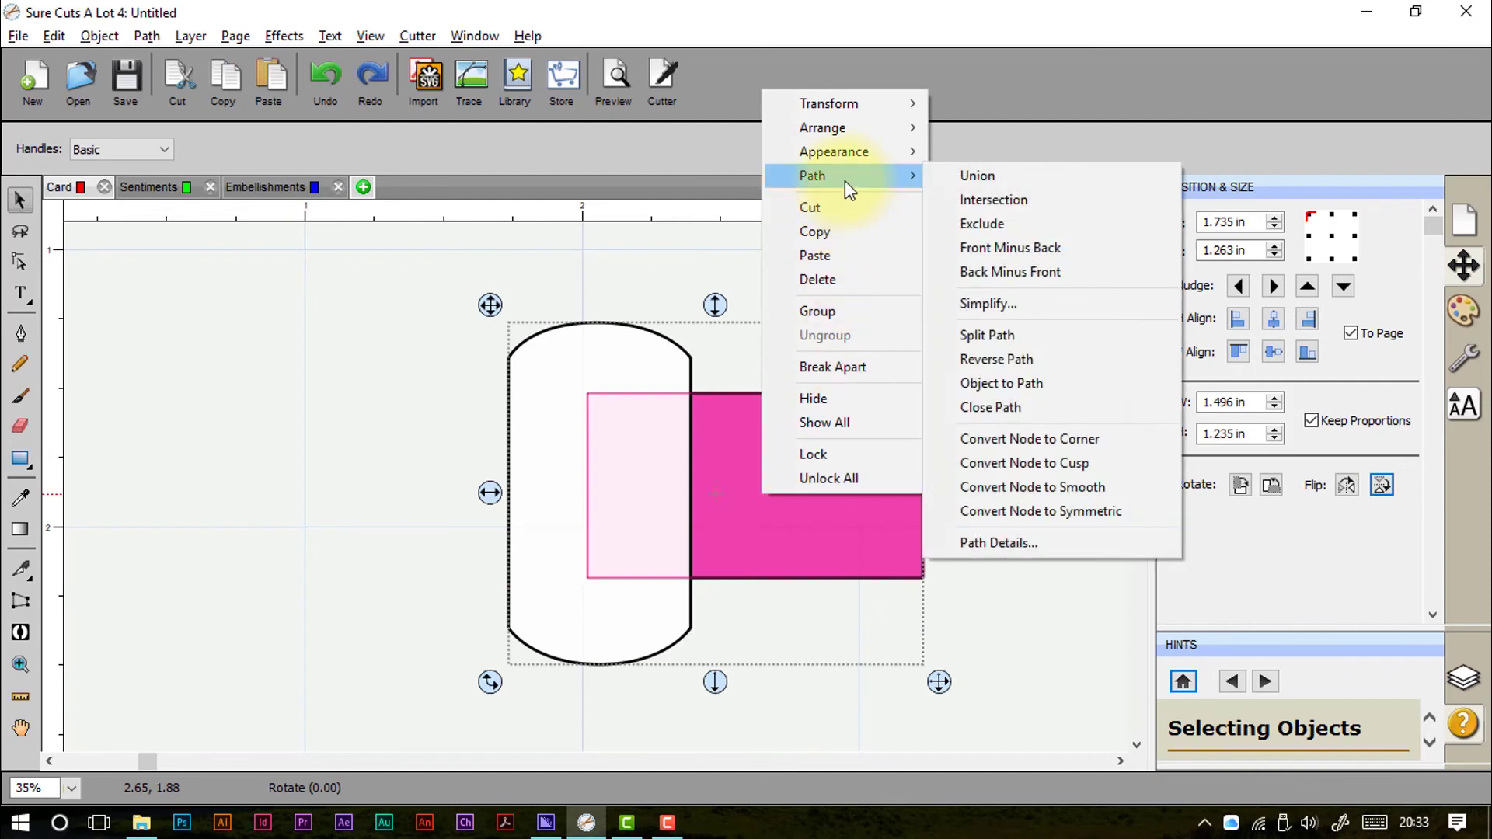
pyautogui.click(964, 181)
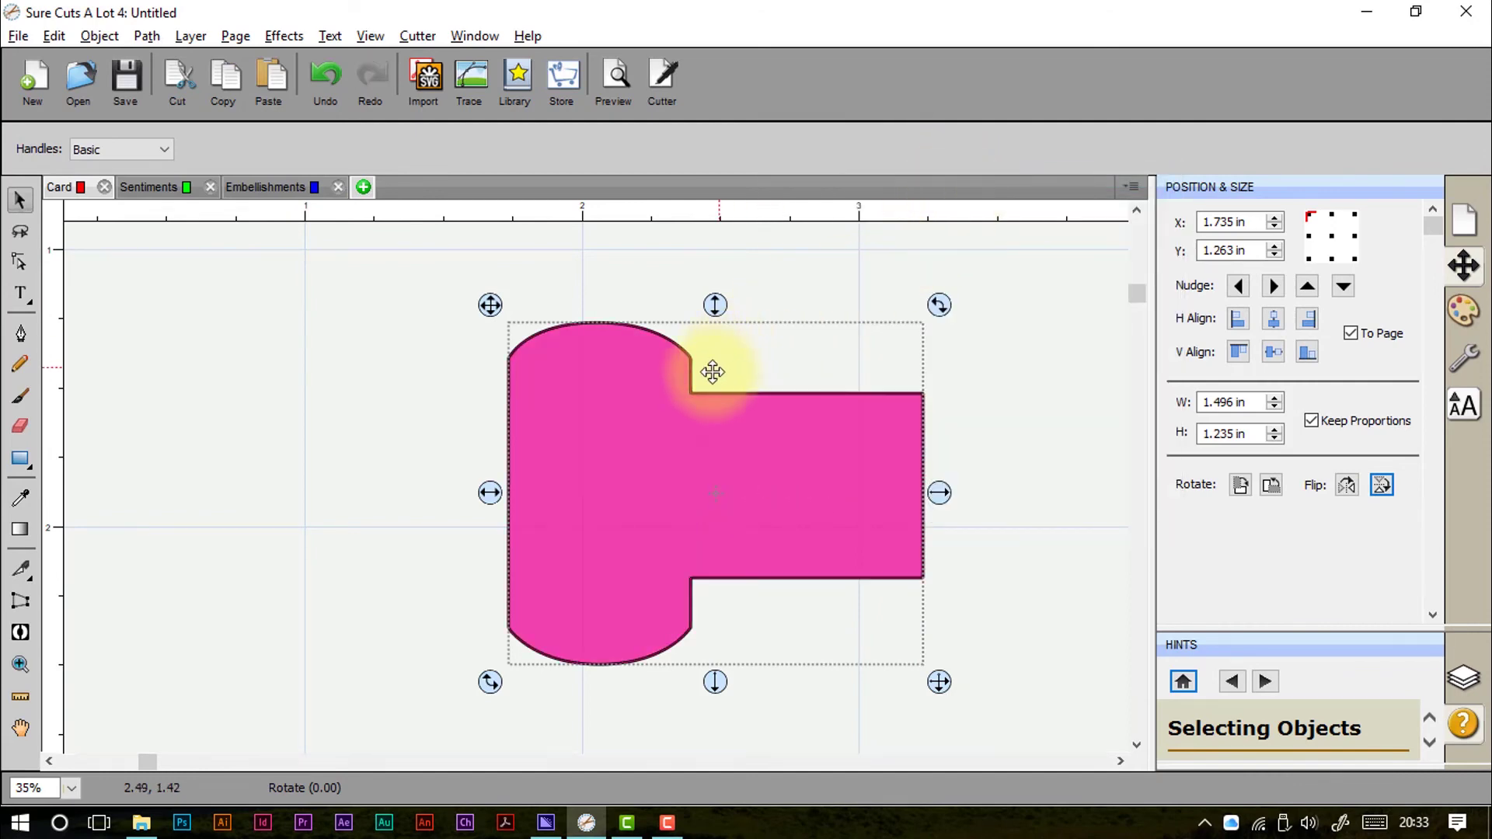
pyautogui.hotkey('ctrl', 'z')
# Step: Intersect the two shapes to keep only their overlap, then undo it
pyautogui.rightClick(746, 506)
pyautogui.moveTo(816, 189)
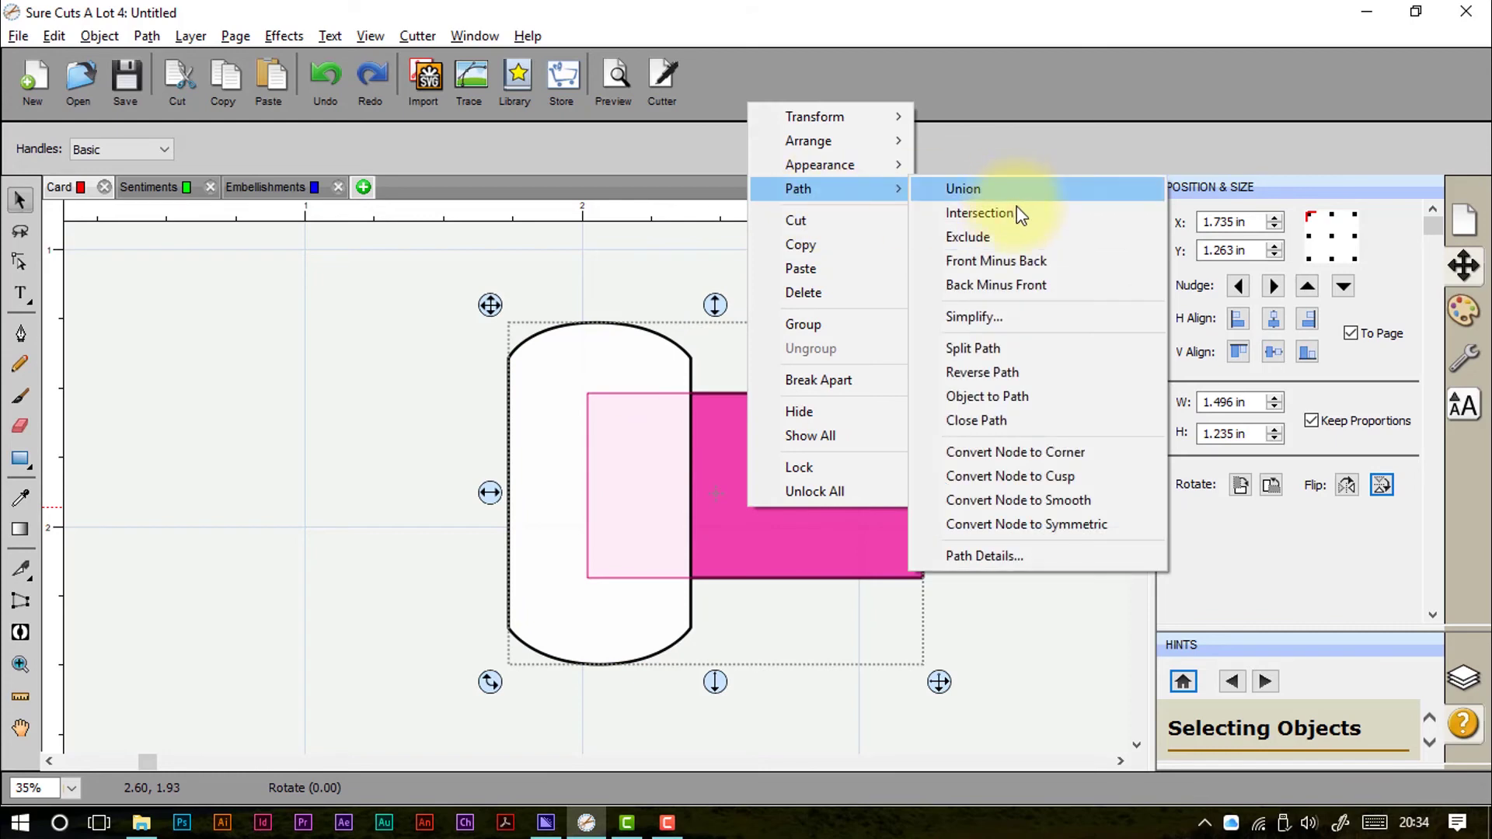
pyautogui.click(1017, 212)
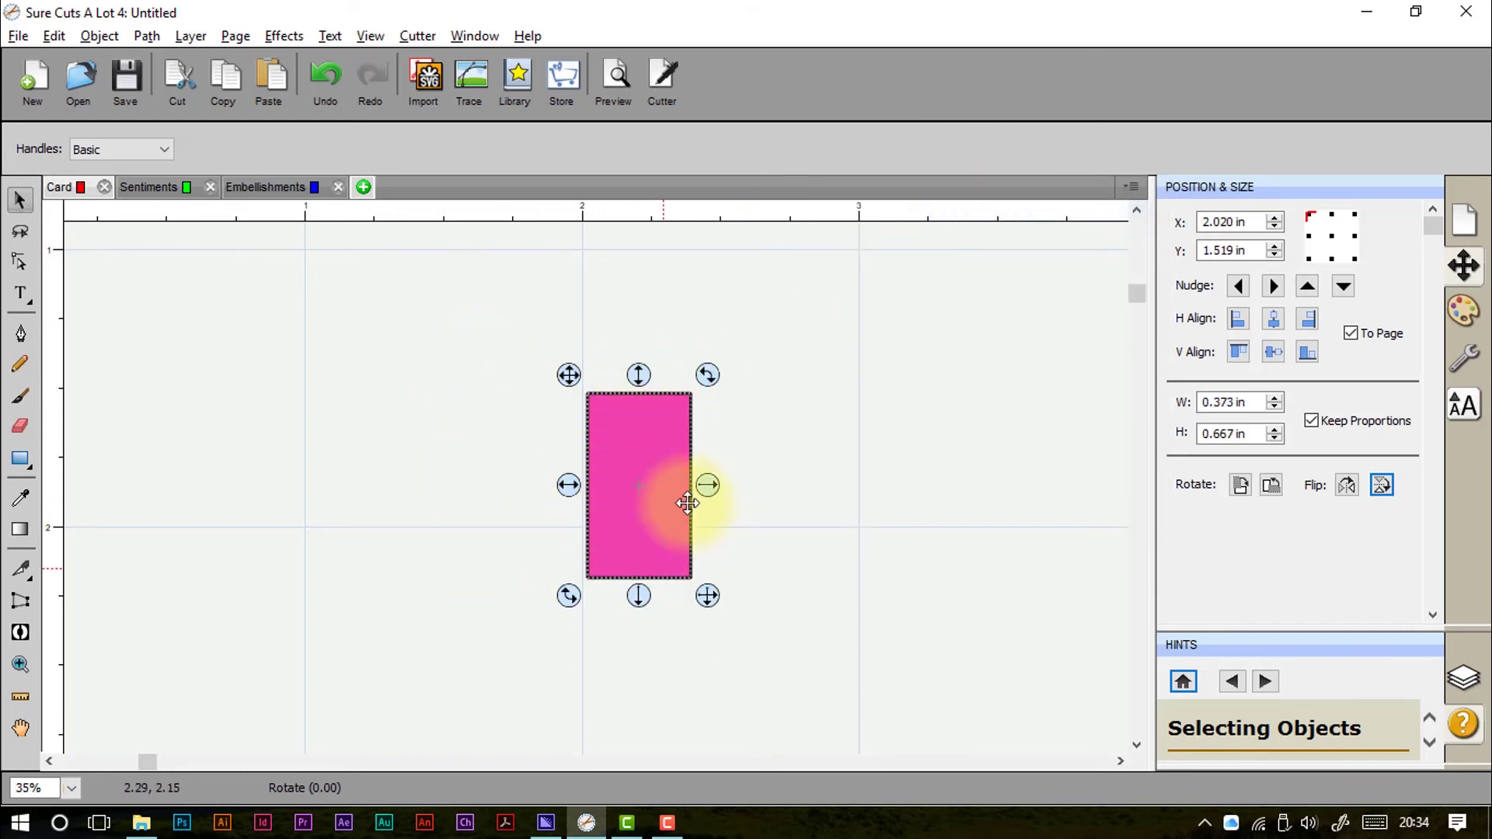
pyautogui.hotkey('ctrl', 'z')
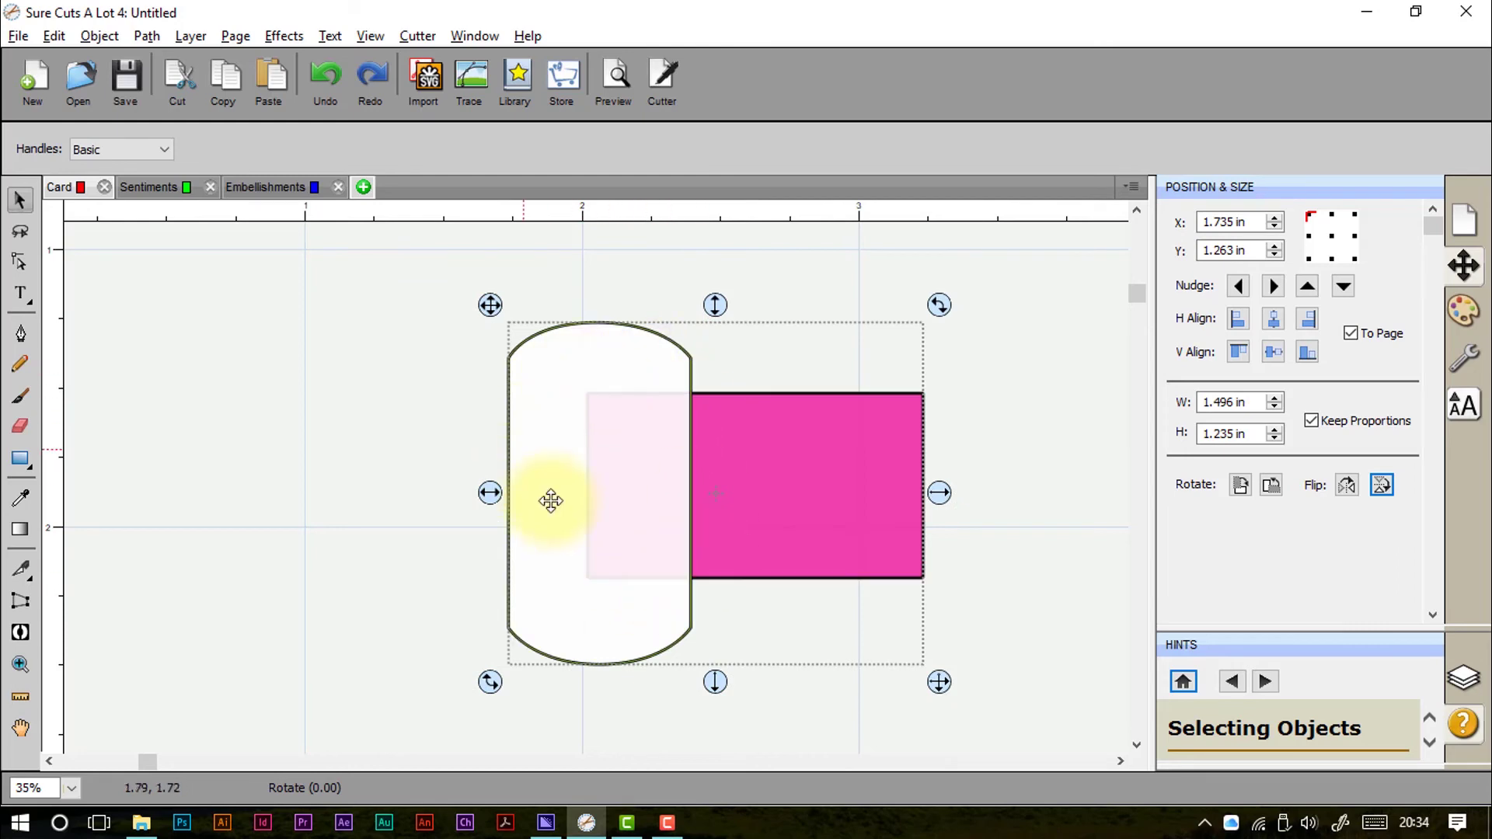
# Step: Exclude the shapes' overlapping area, move the combined result, then undo the move
pyautogui.rightClick(659, 478)
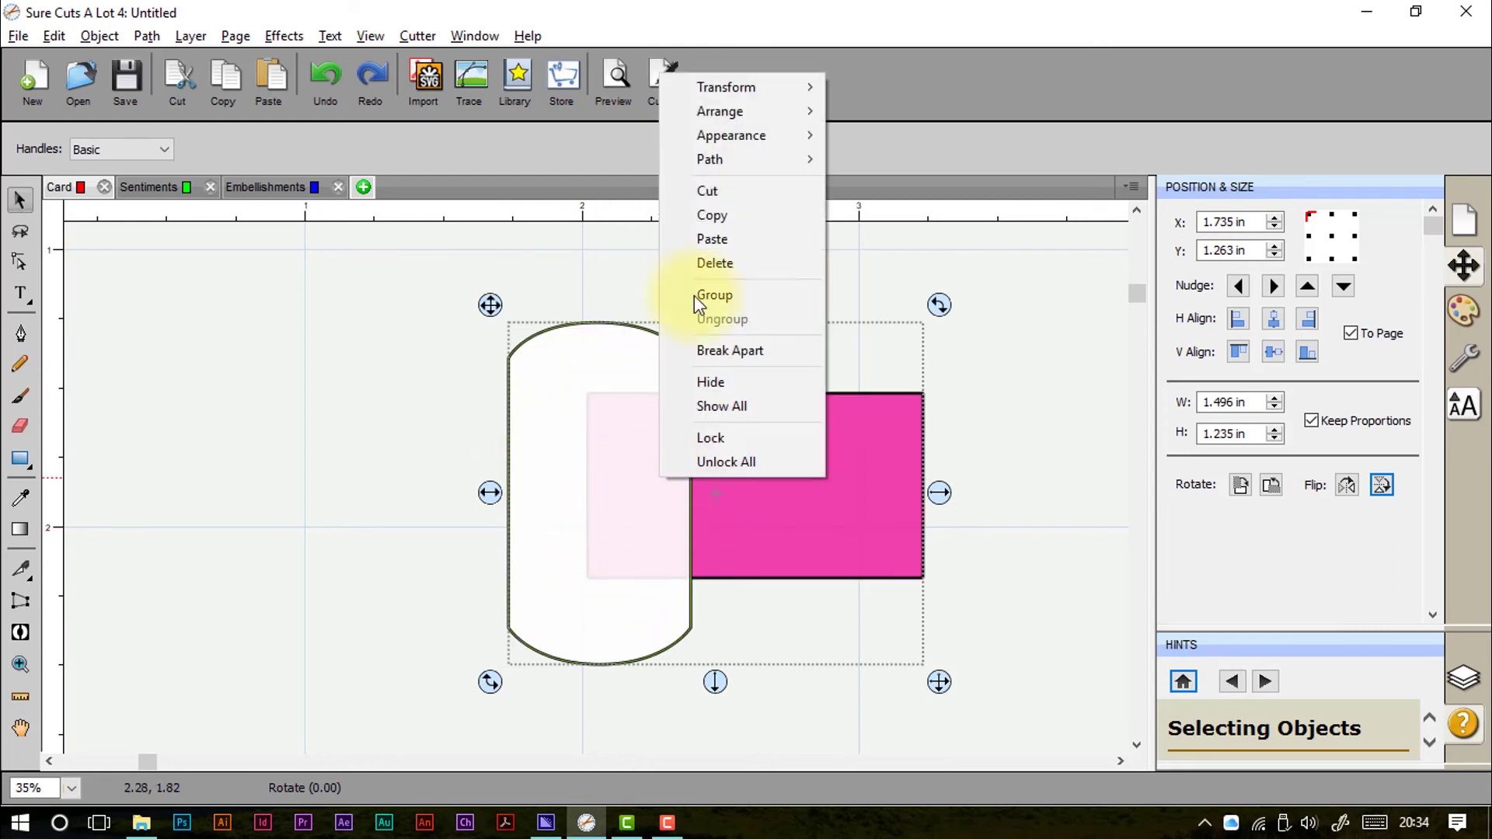
pyautogui.moveTo(716, 165)
pyautogui.click(917, 211)
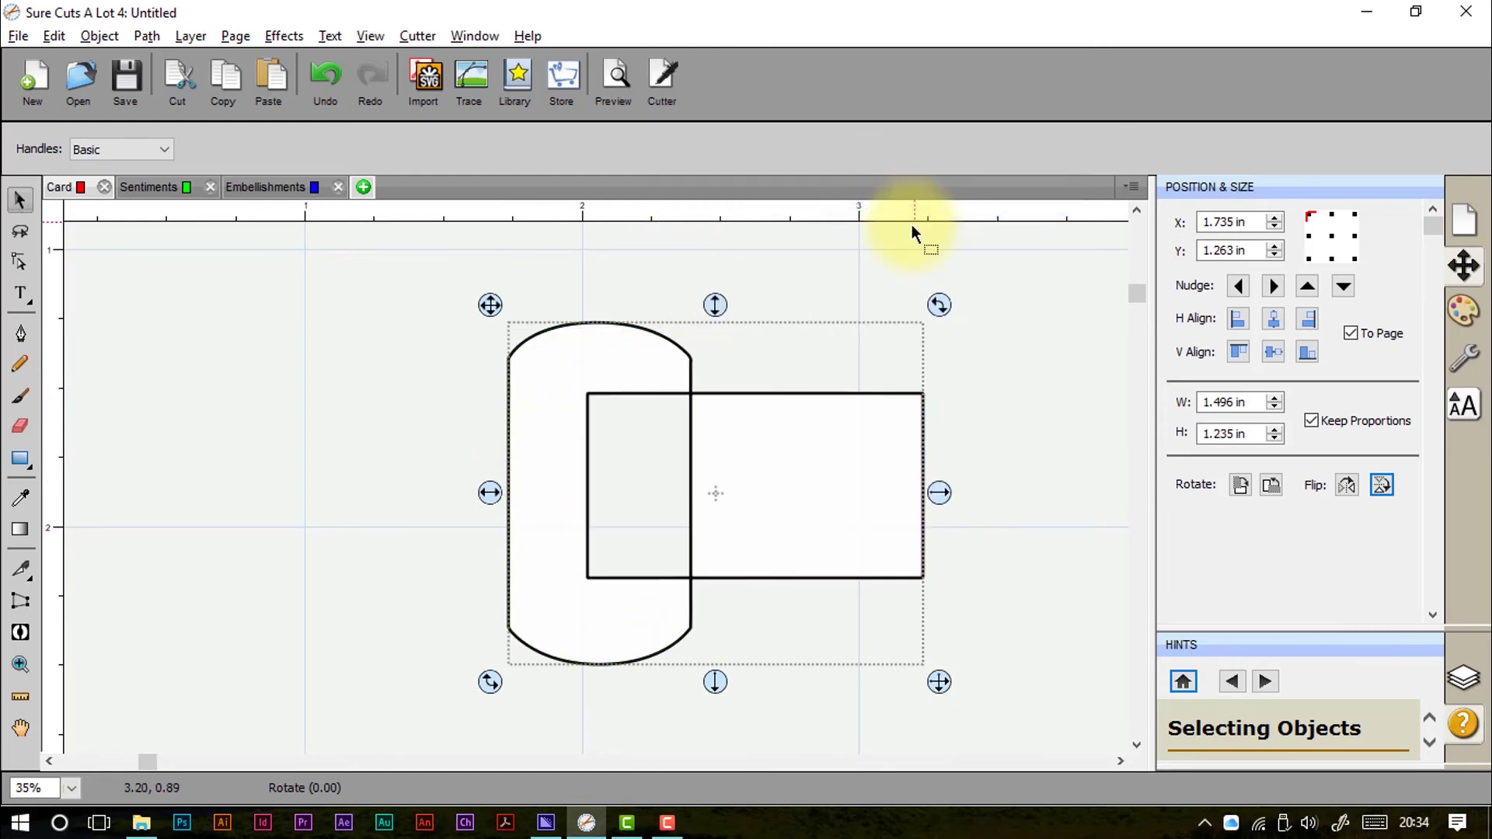
pyautogui.moveTo(778, 443); pyautogui.dragTo(846, 408)
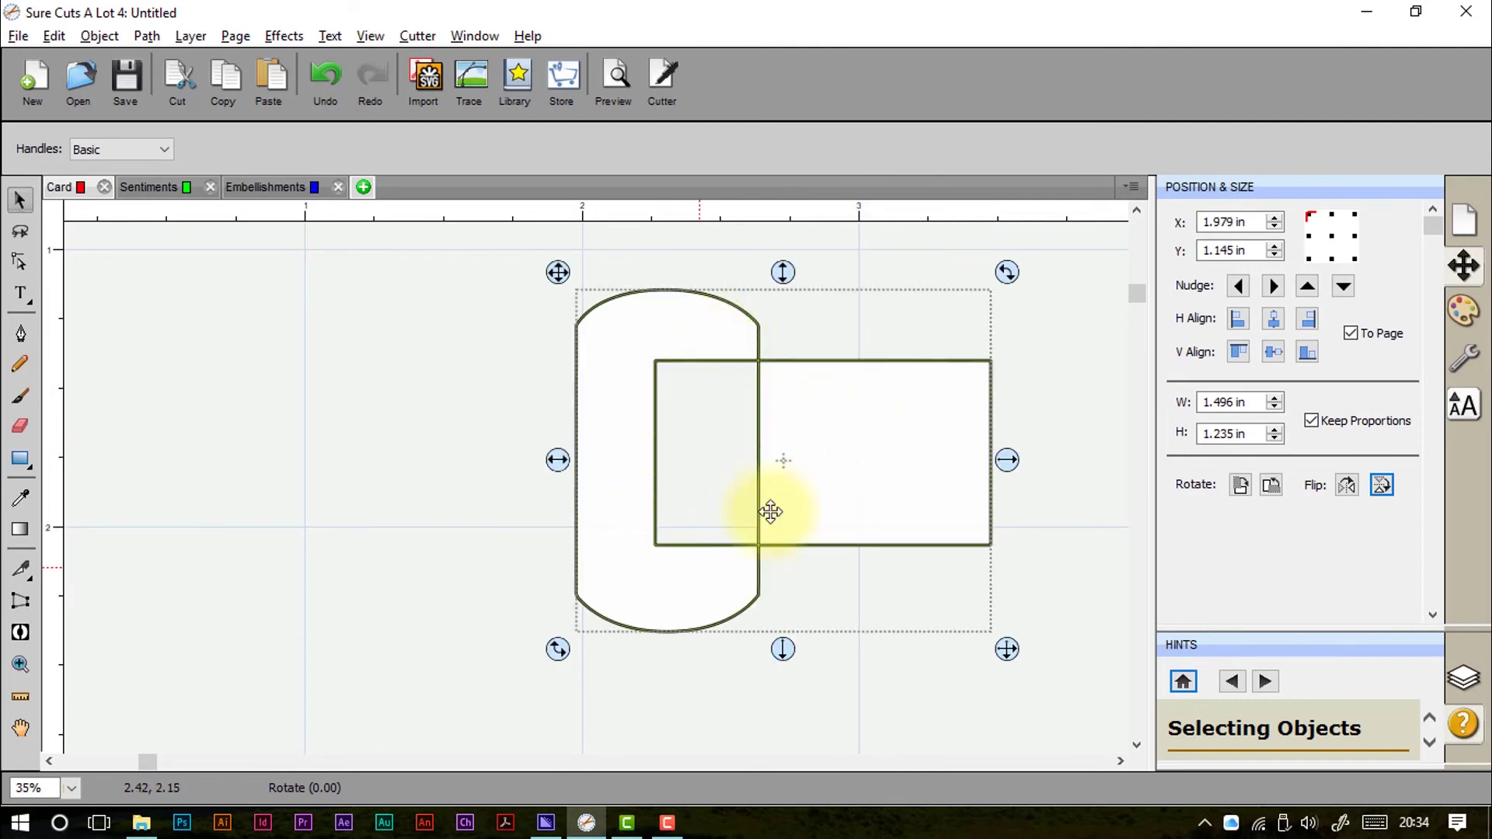
pyautogui.hotkey('ctrl', 'z')
# Step: Subtract the rectangle to leave a C shape, then undo to bring it back
pyautogui.click(806, 470)
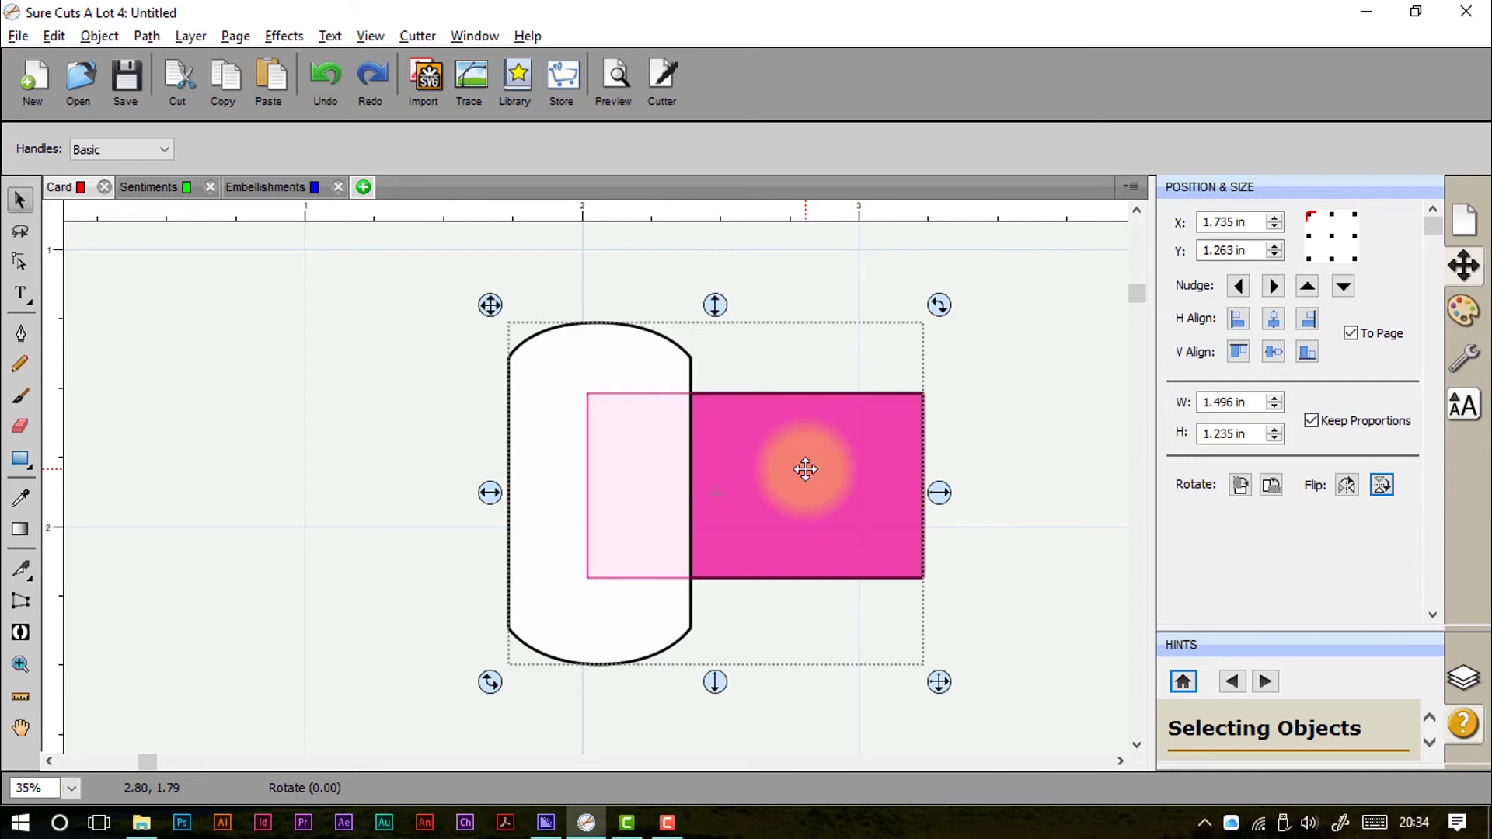
pyautogui.rightClick(805, 469)
pyautogui.moveTo(869, 152)
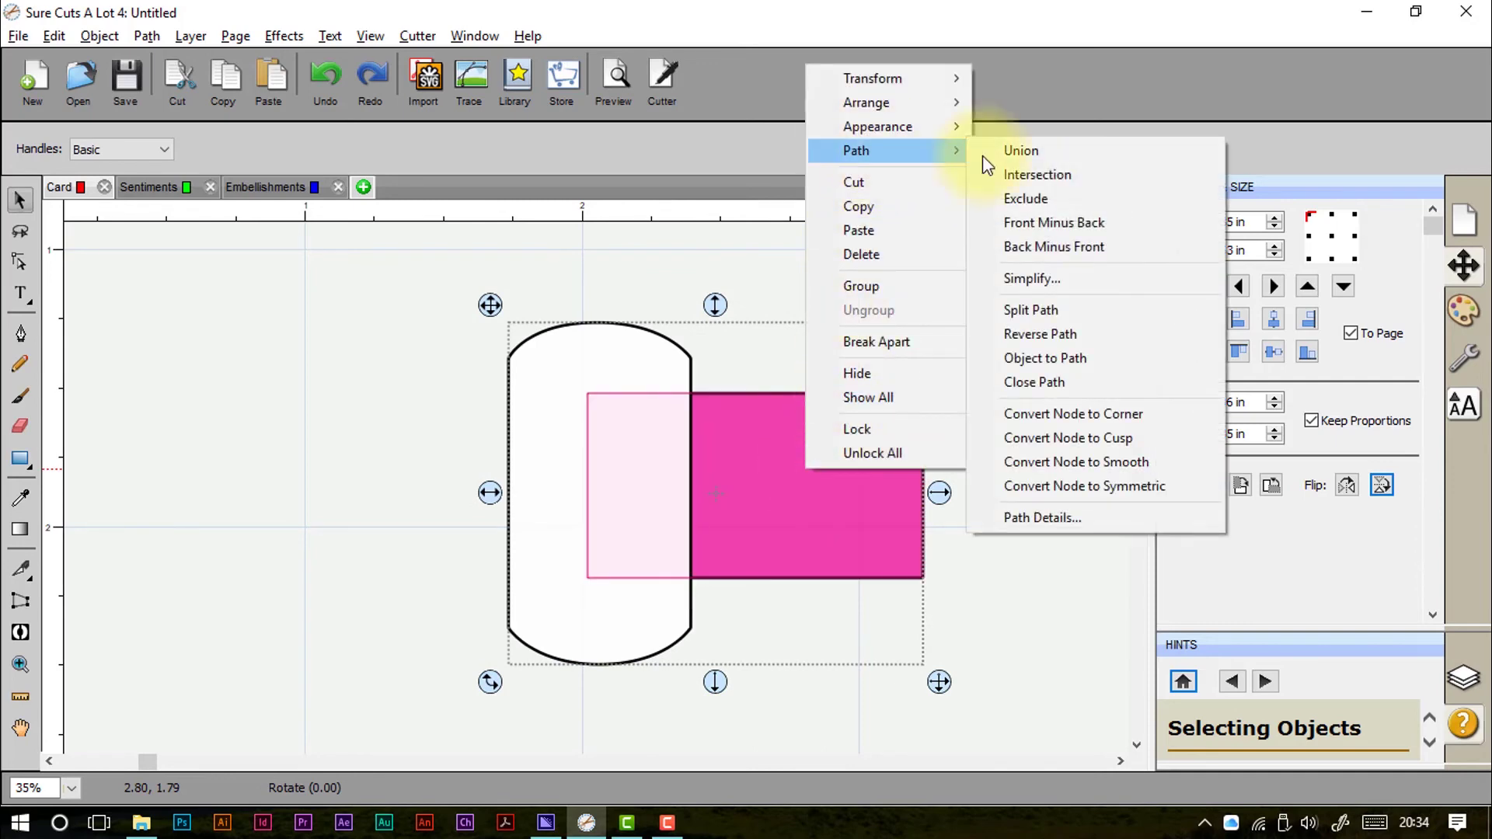
pyautogui.click(1079, 225)
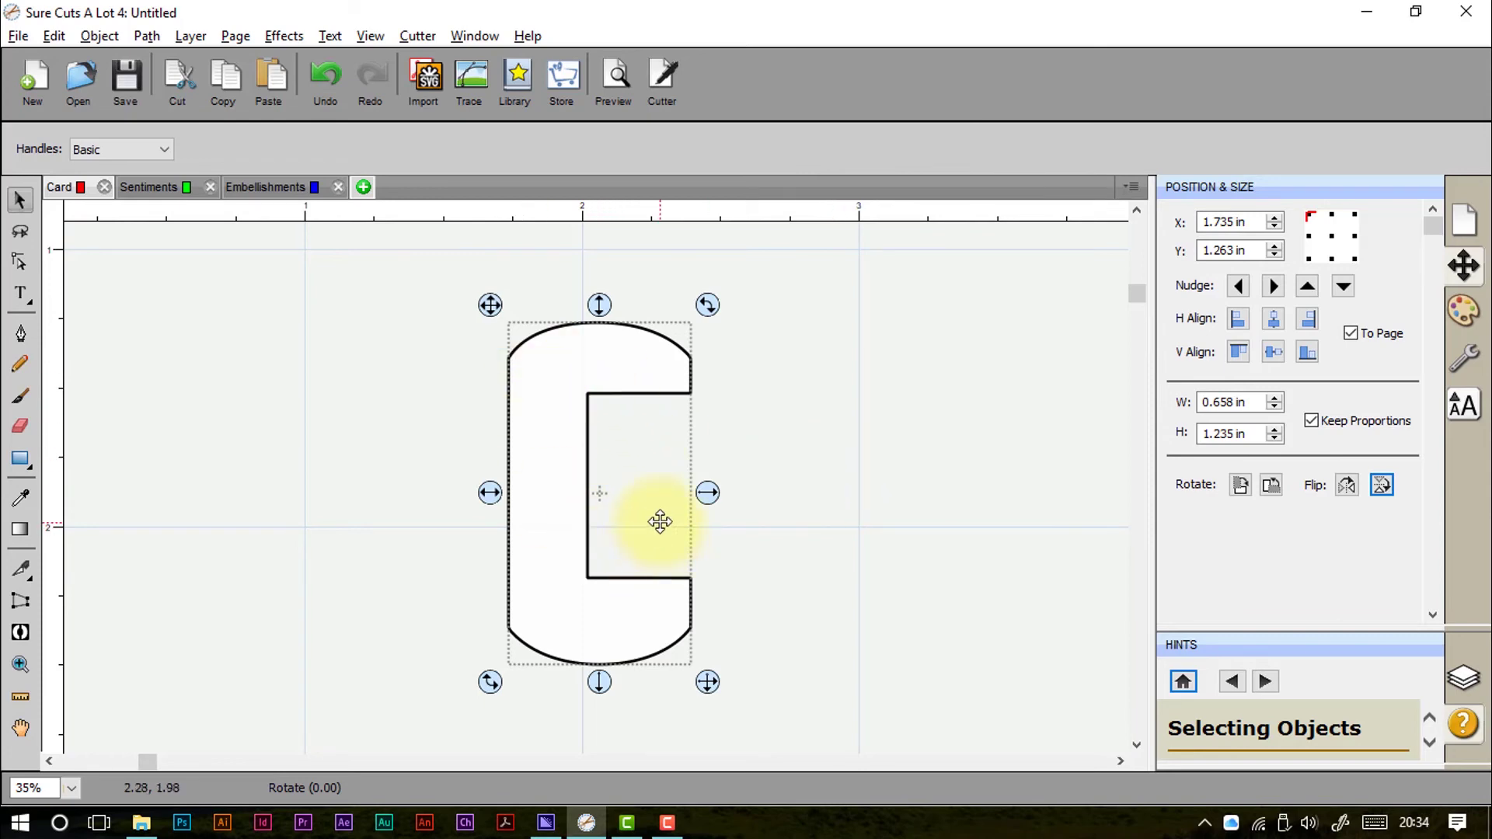
pyautogui.hotkey('ctrl', 'z')
# Step: Apply Back Minus Front to the overlapping shapes, then undo the result
pyautogui.rightClick(866, 459)
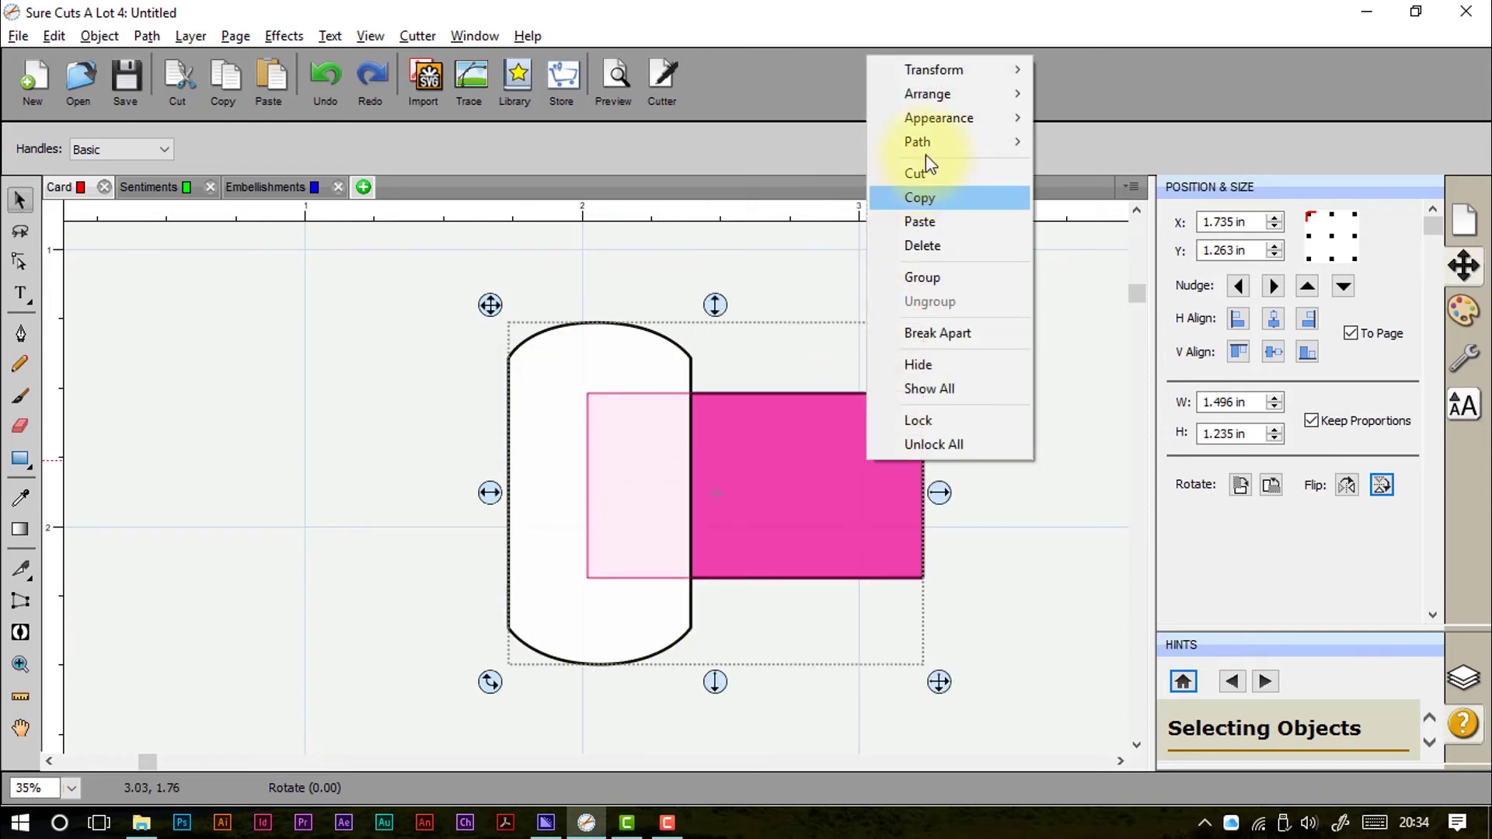
pyautogui.moveTo(971, 143)
pyautogui.click(1117, 241)
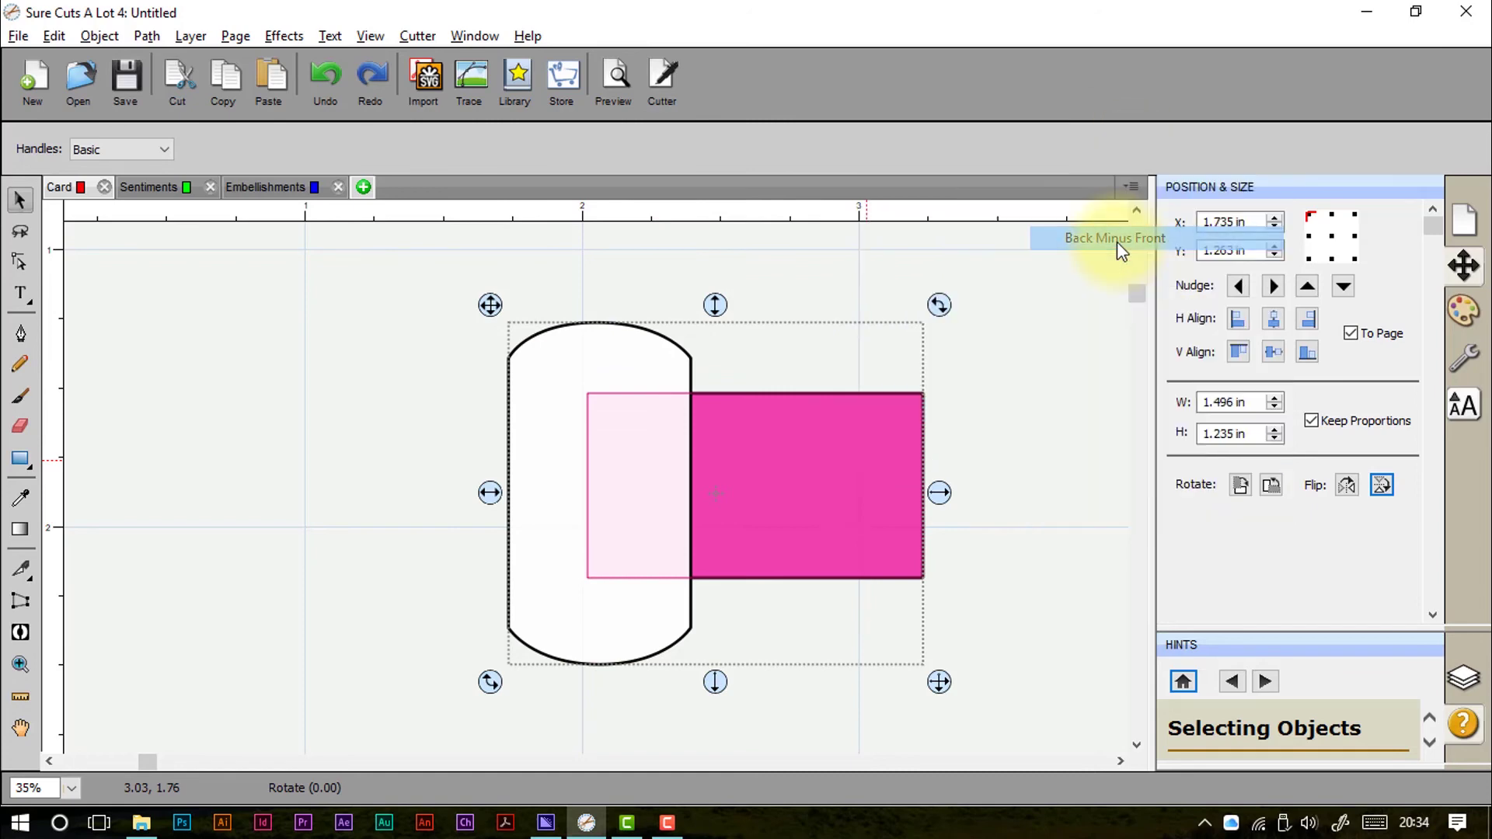
pyautogui.hotkey('ctrl', 'z')
pyautogui.rightClick(776, 457)
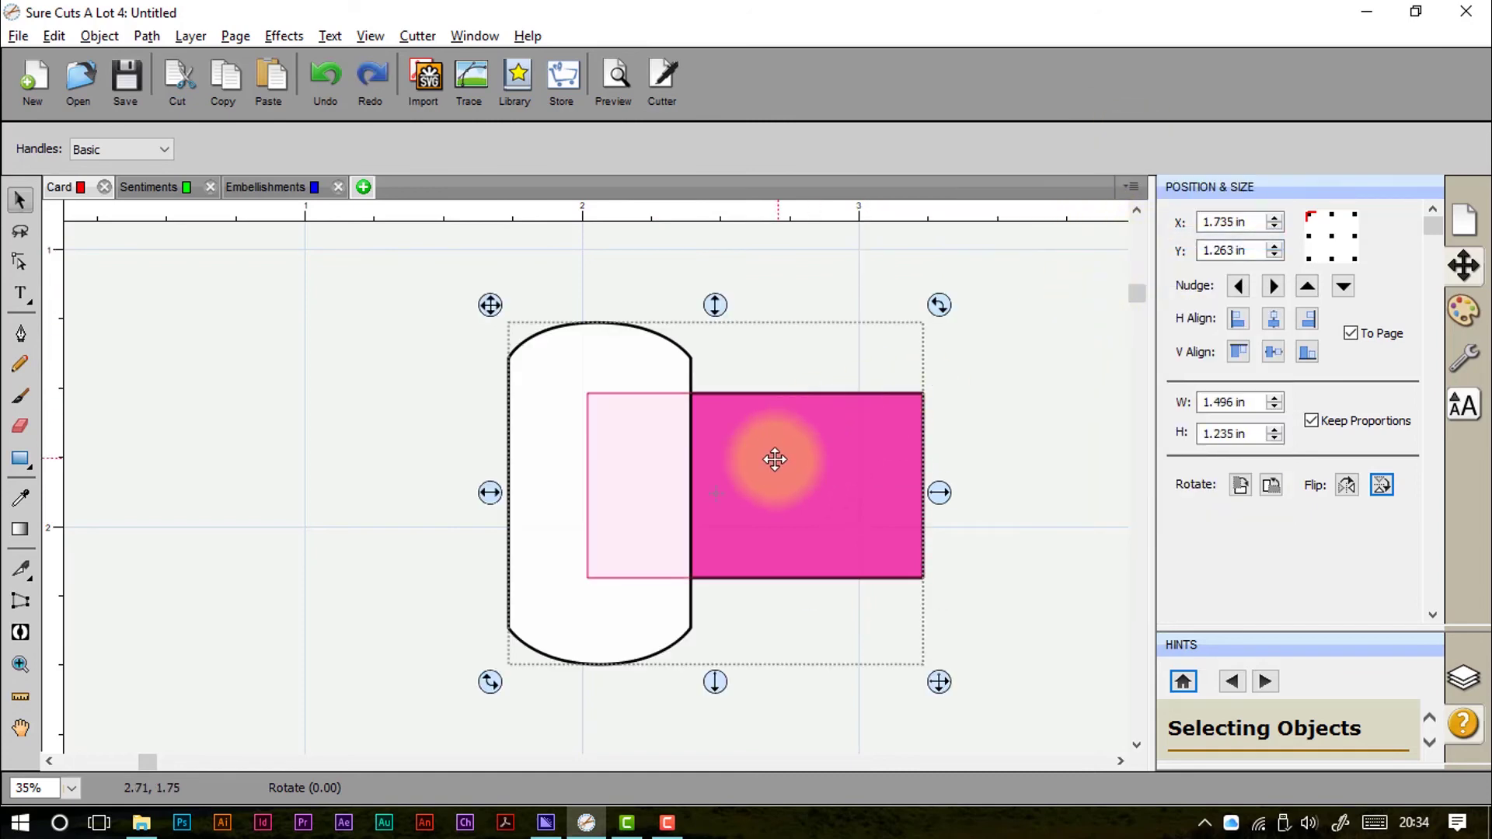
pyautogui.moveTo(828, 141)
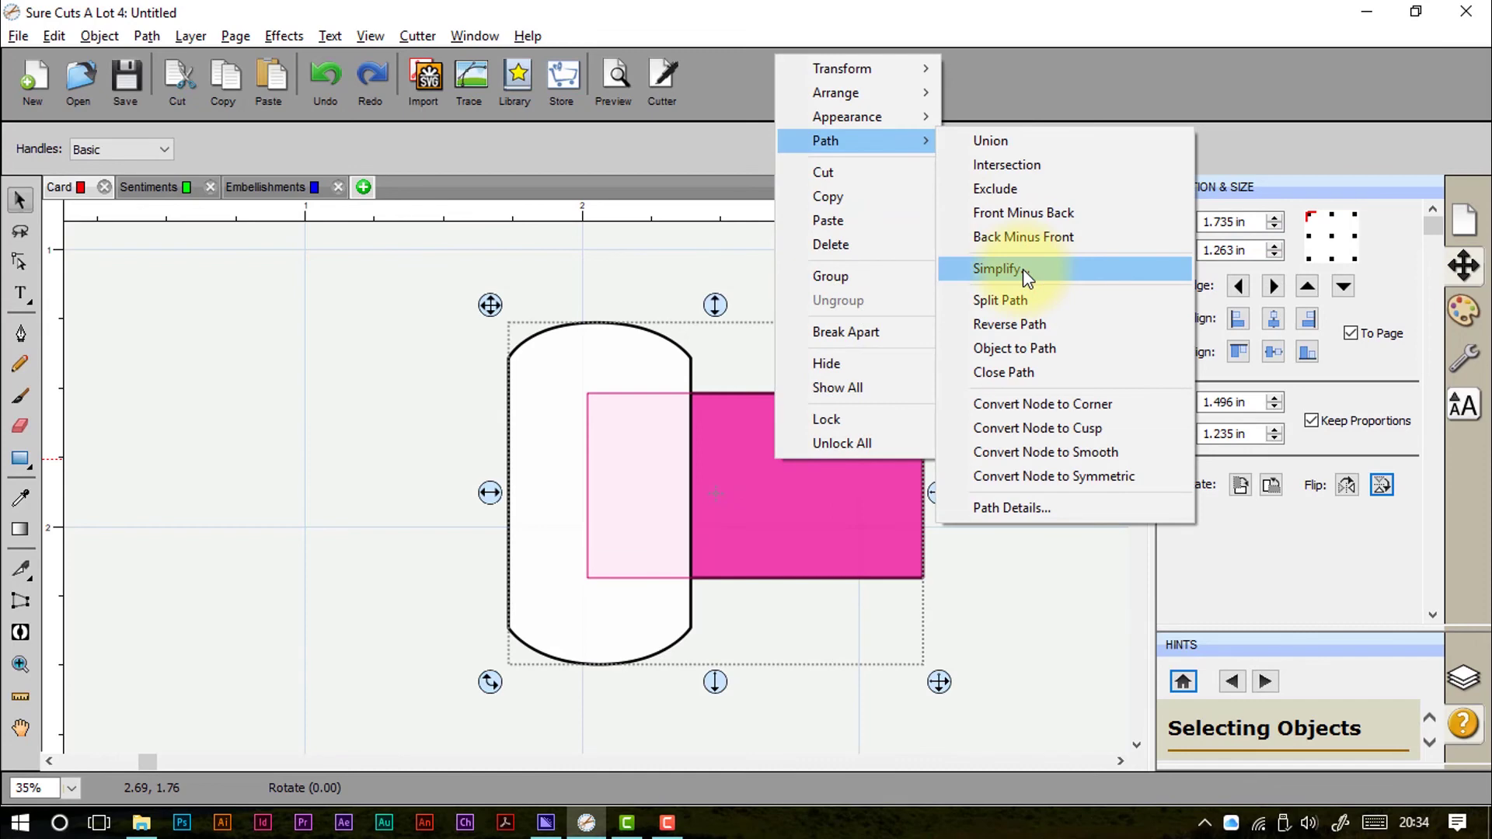
pyautogui.click(1023, 269)
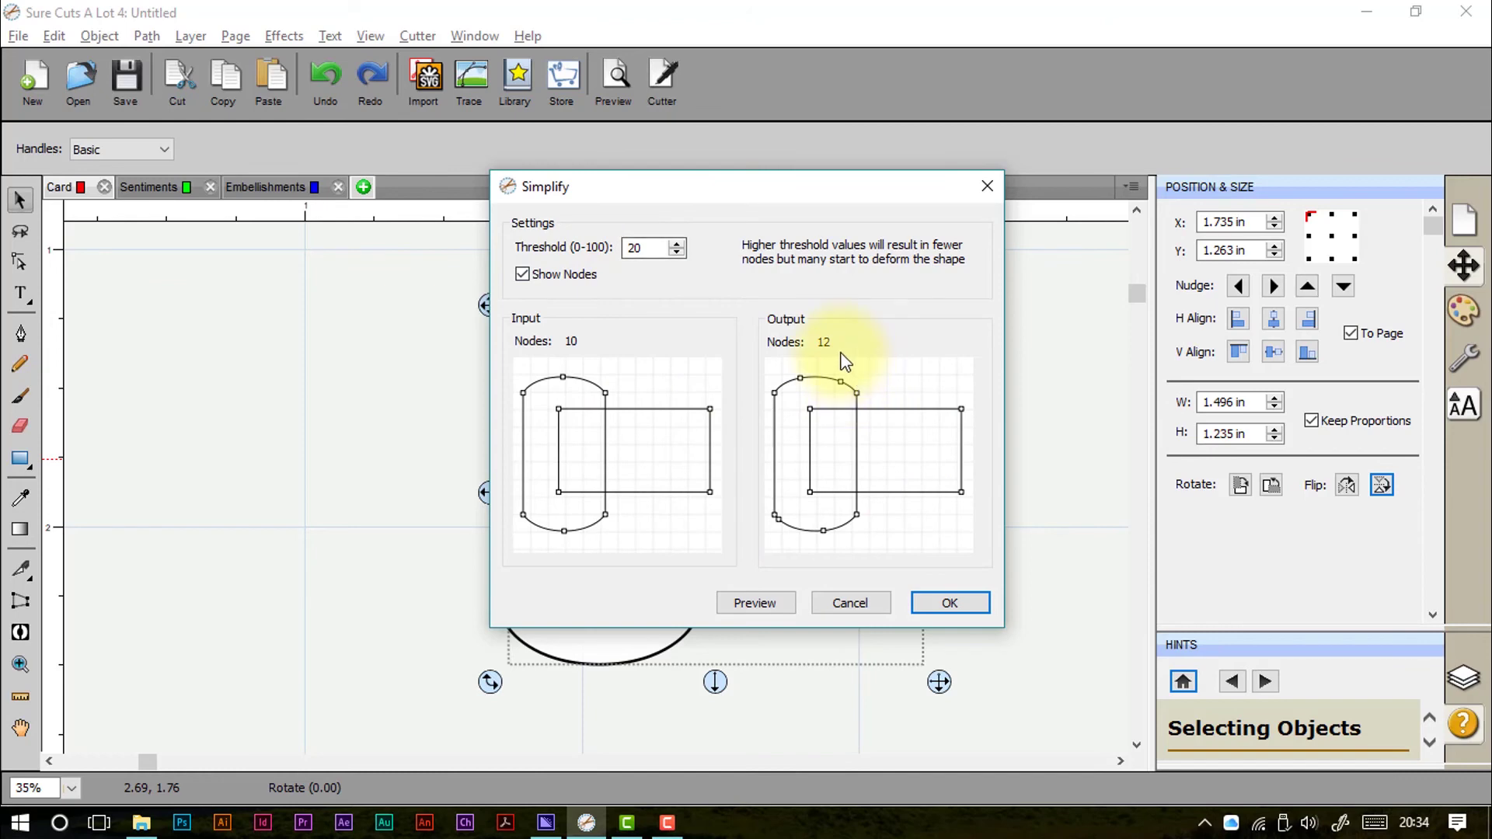
pyautogui.click(877, 603)
pyautogui.rightClick(830, 471)
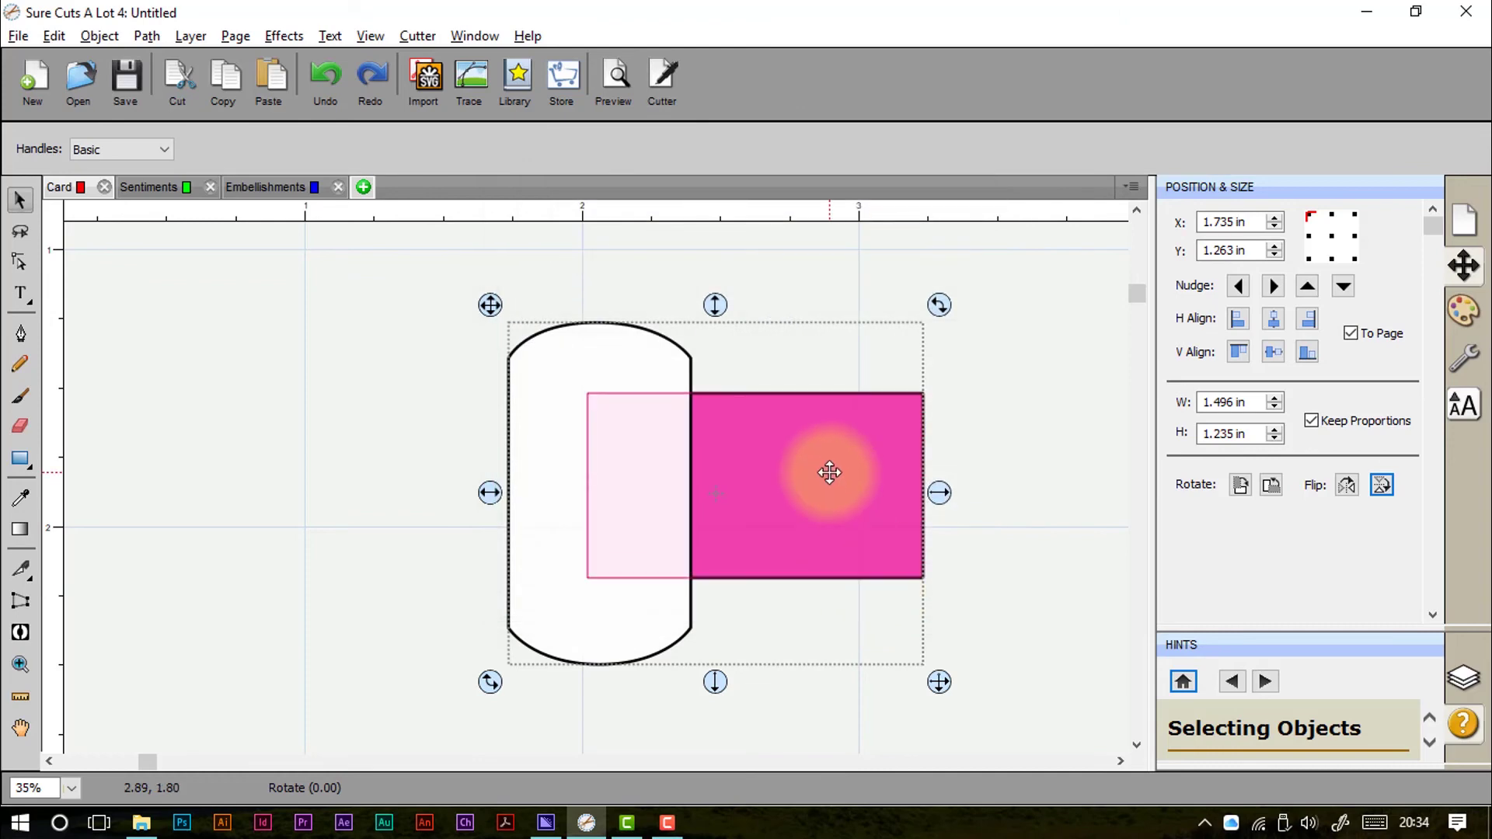
pyautogui.moveTo(877, 161)
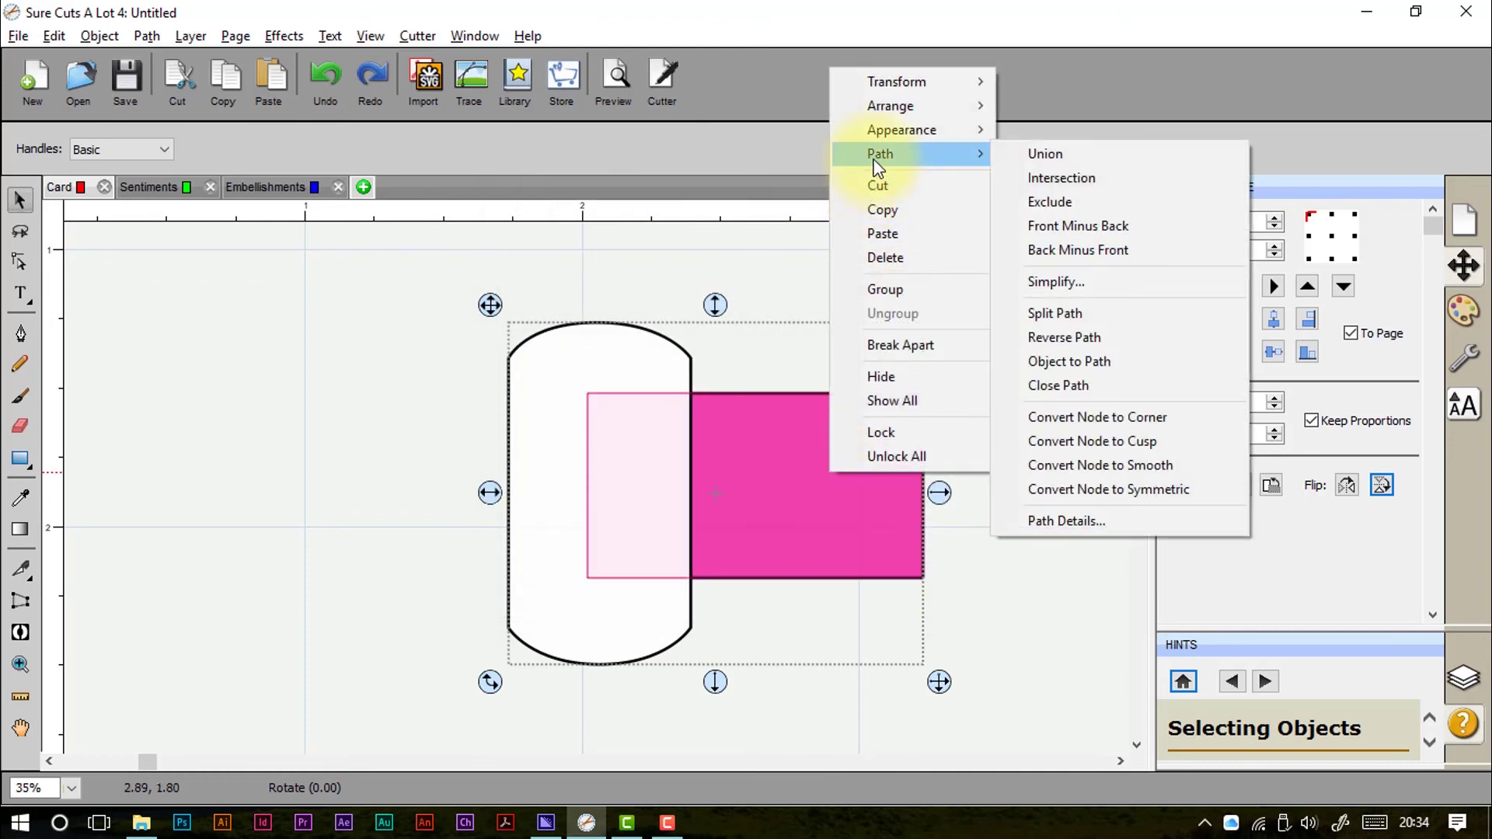
pyautogui.click(1075, 314)
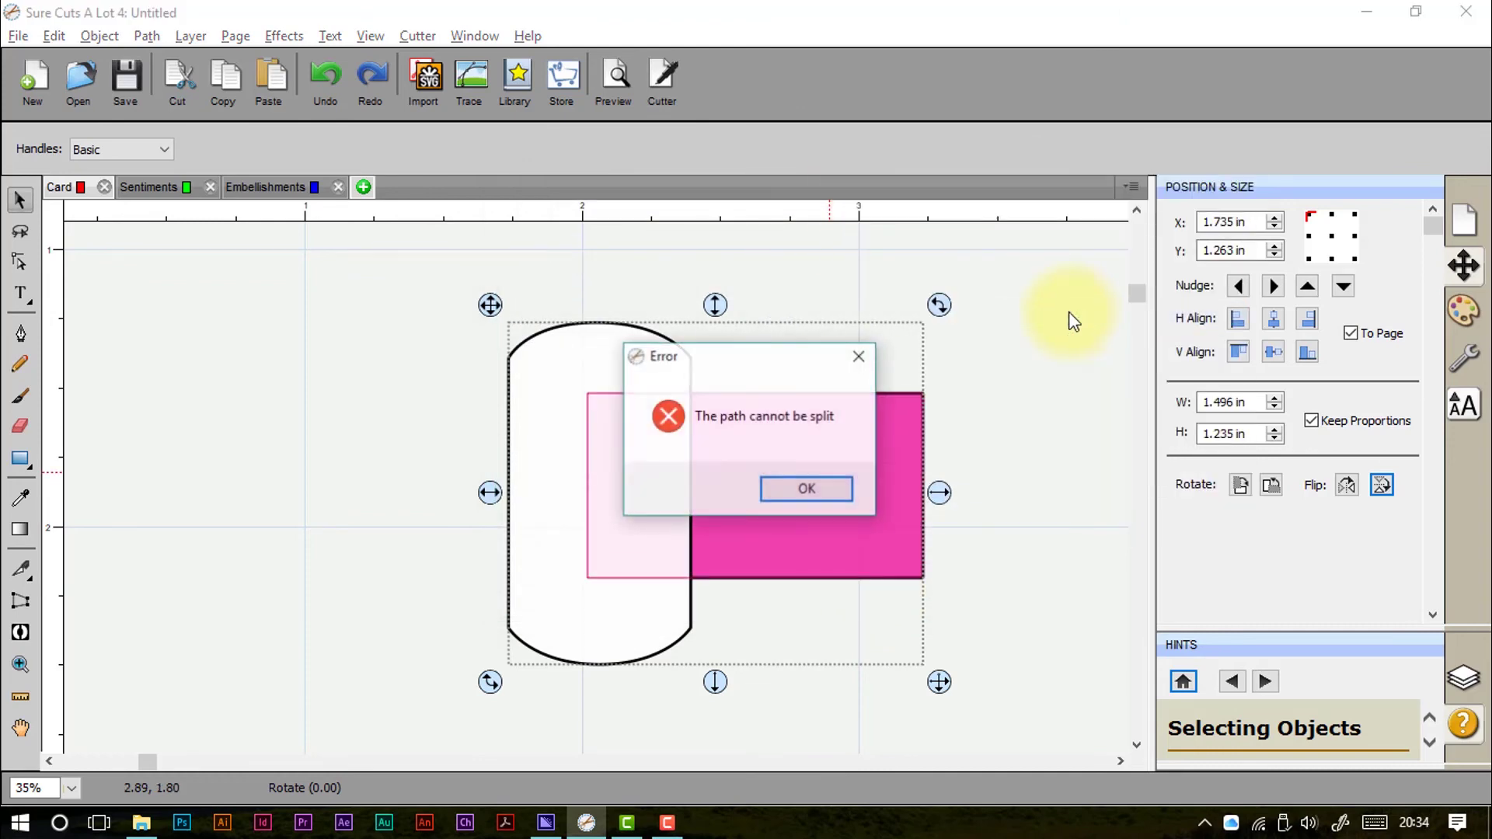
pyautogui.click(841, 493)
pyautogui.click(707, 384)
pyautogui.click(616, 400)
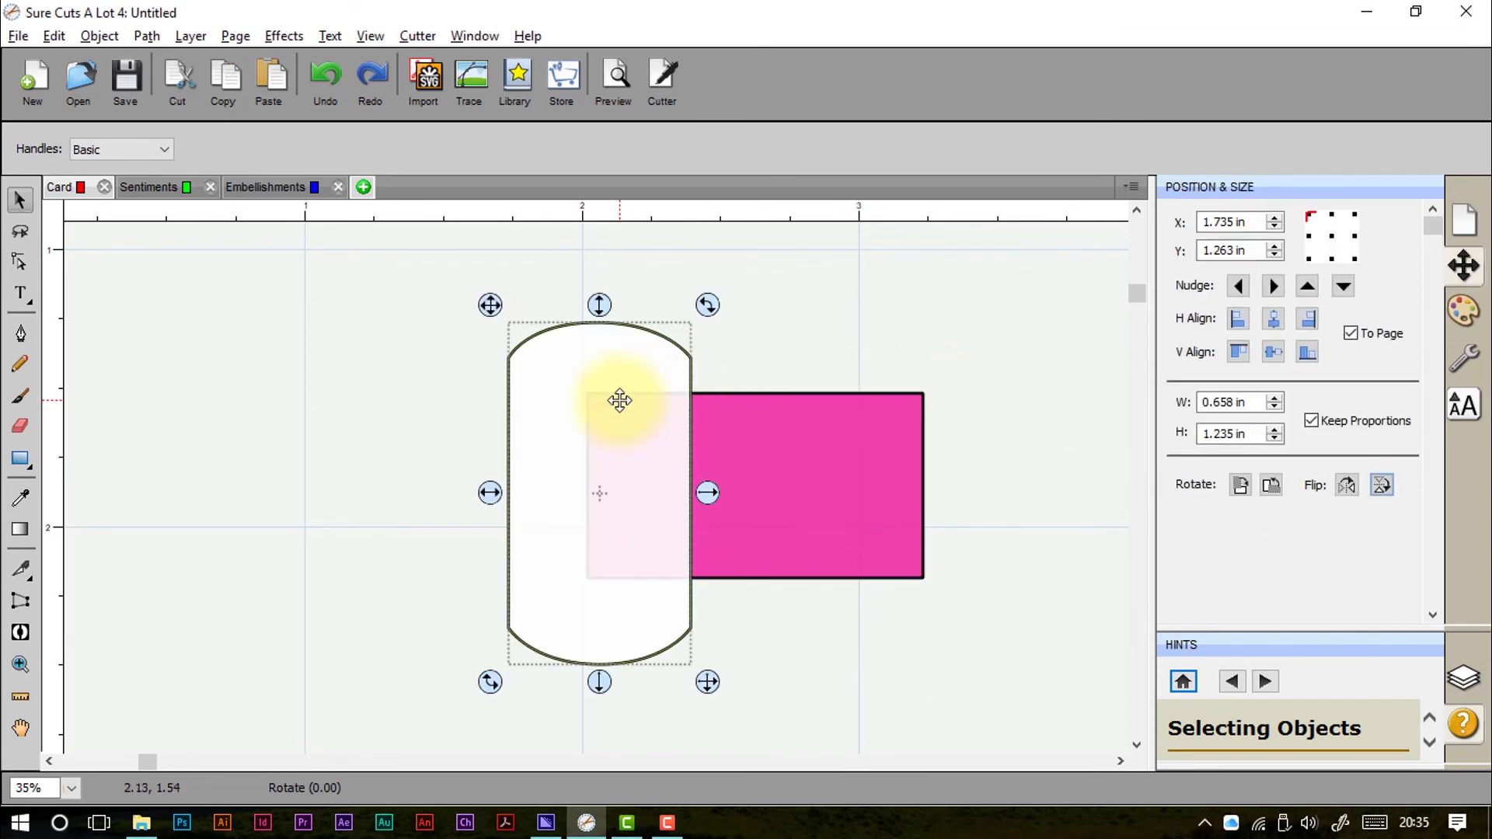
pyautogui.rightClick(618, 402)
pyautogui.moveTo(670, 486)
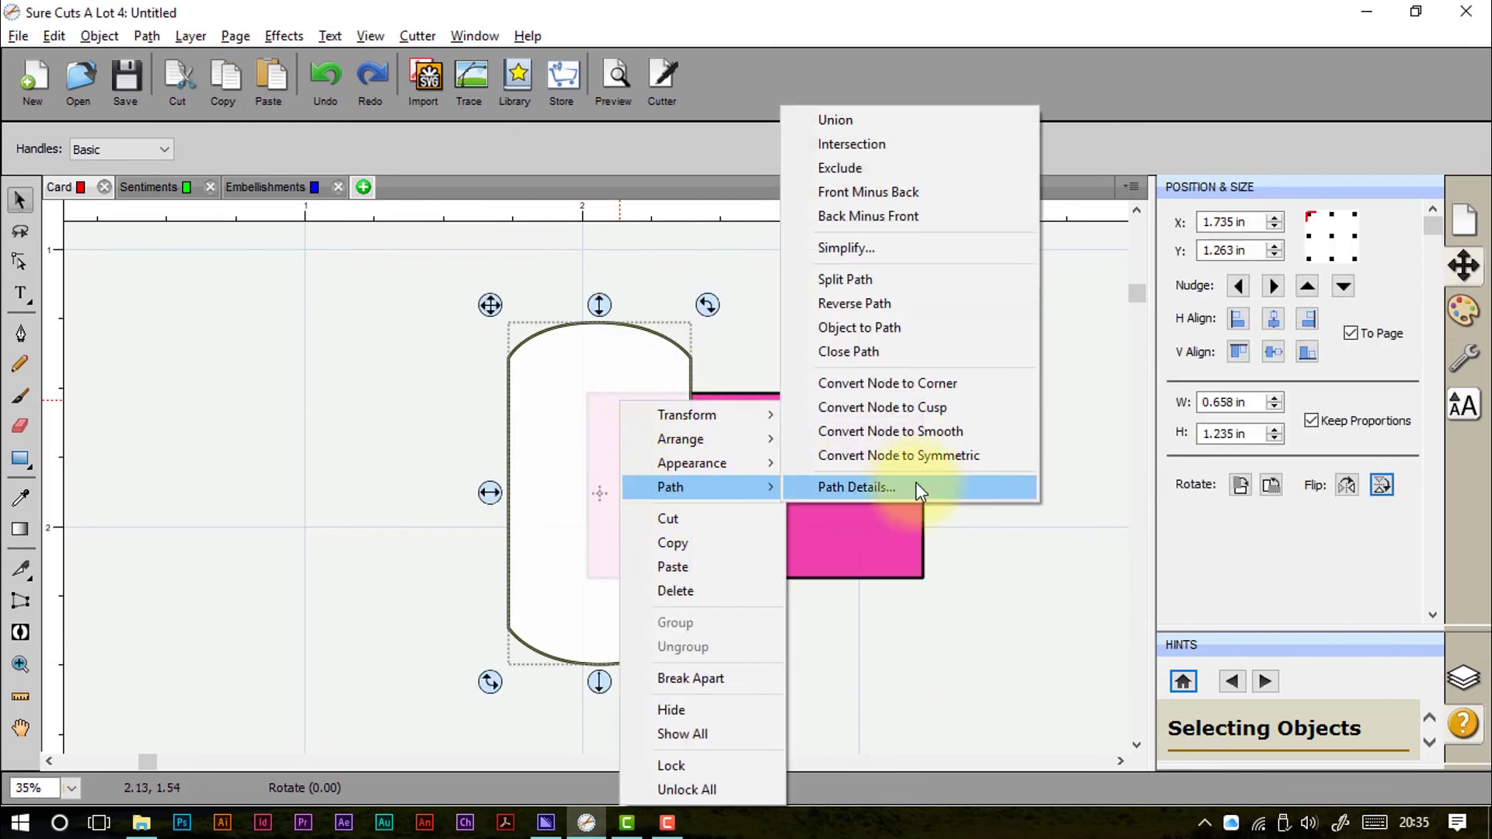
pyautogui.click(924, 282)
pyautogui.click(828, 487)
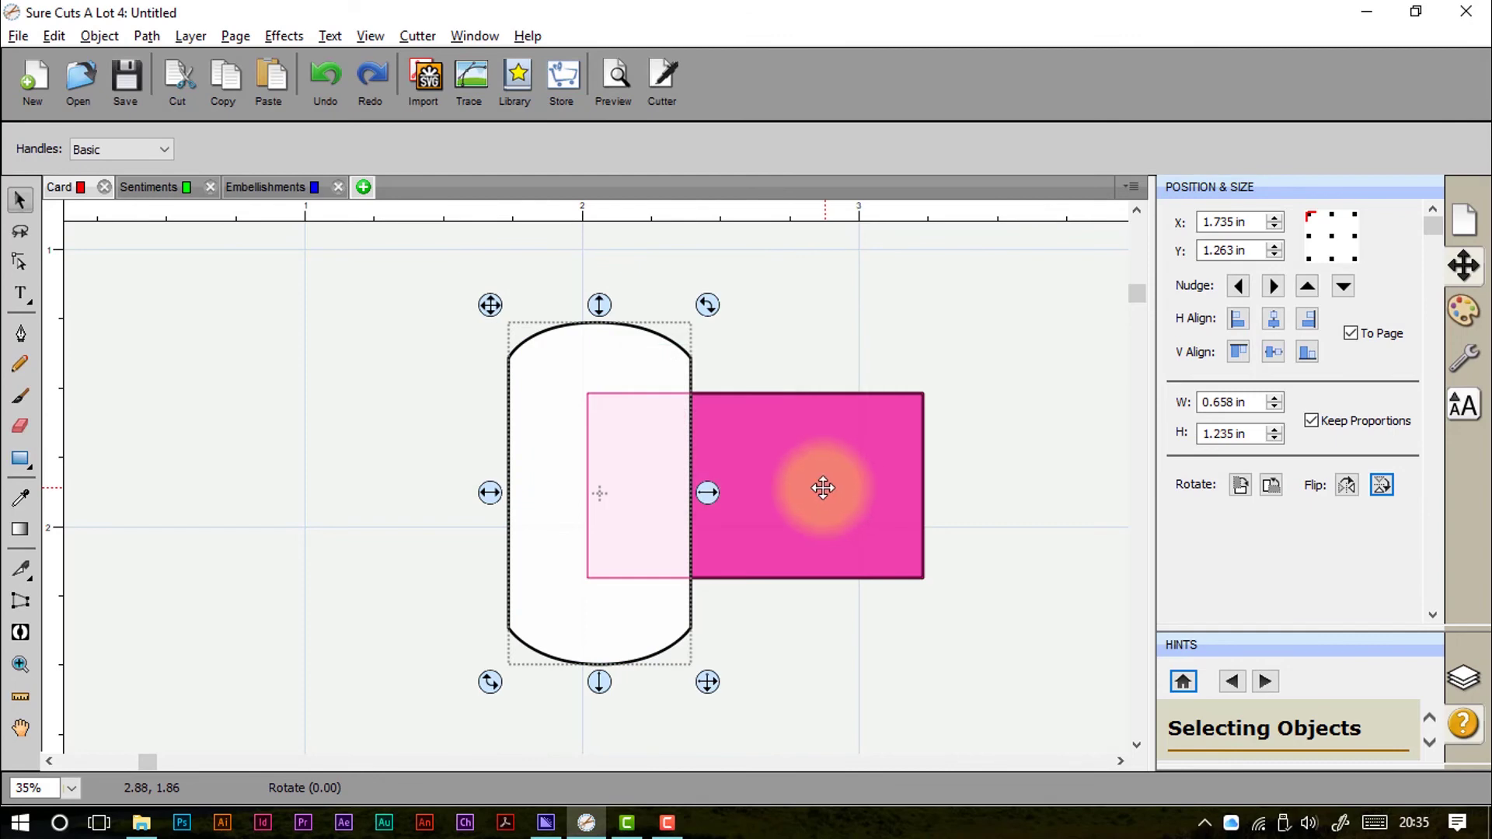
pyautogui.rightClick(633, 406)
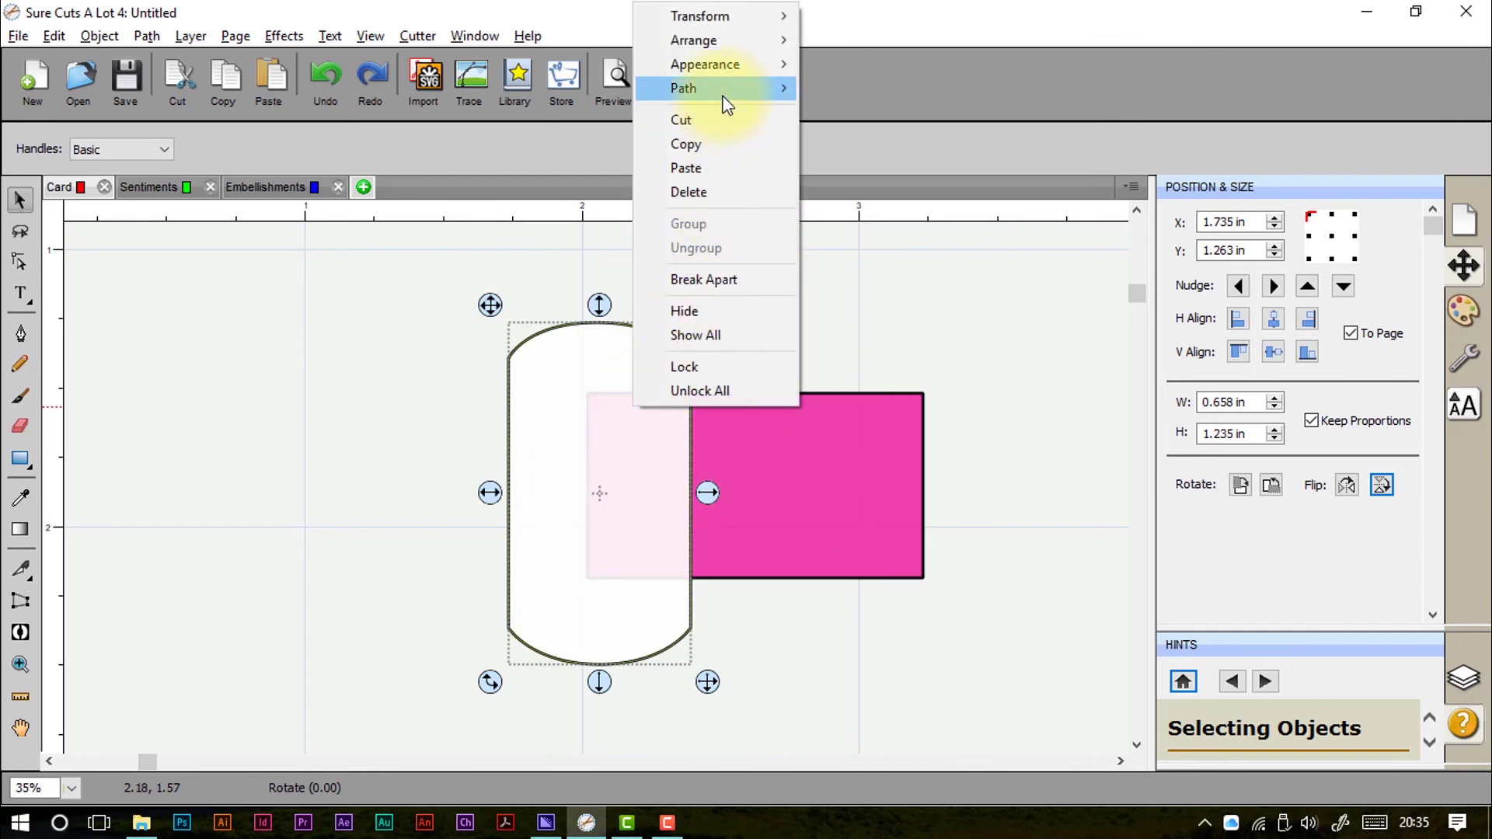
pyautogui.moveTo(725, 95)
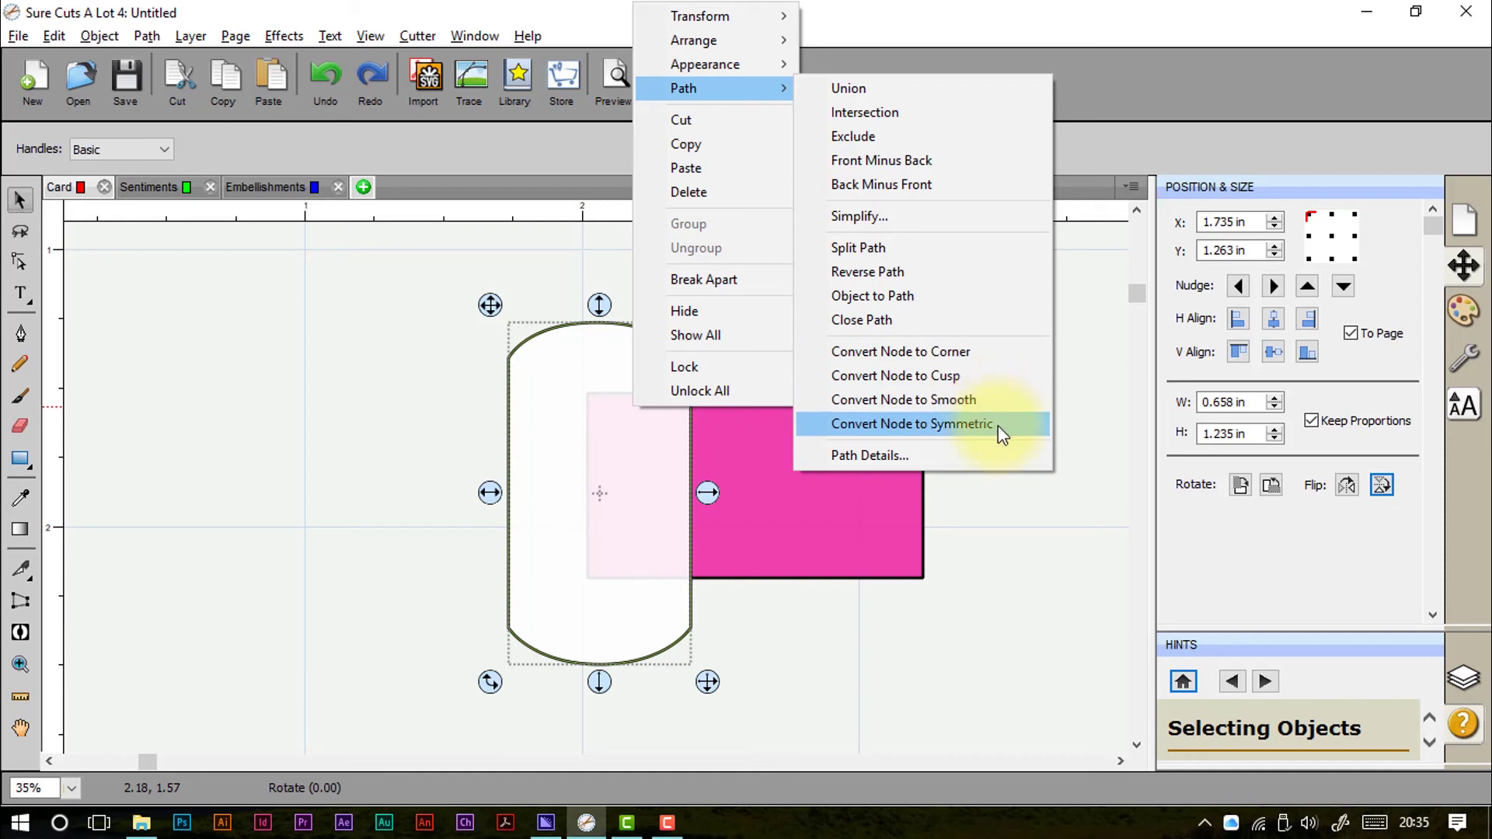
# Step: Convert the rounded shape's top node to a sharp corner, then undo the conversion
pyautogui.click(18, 261)
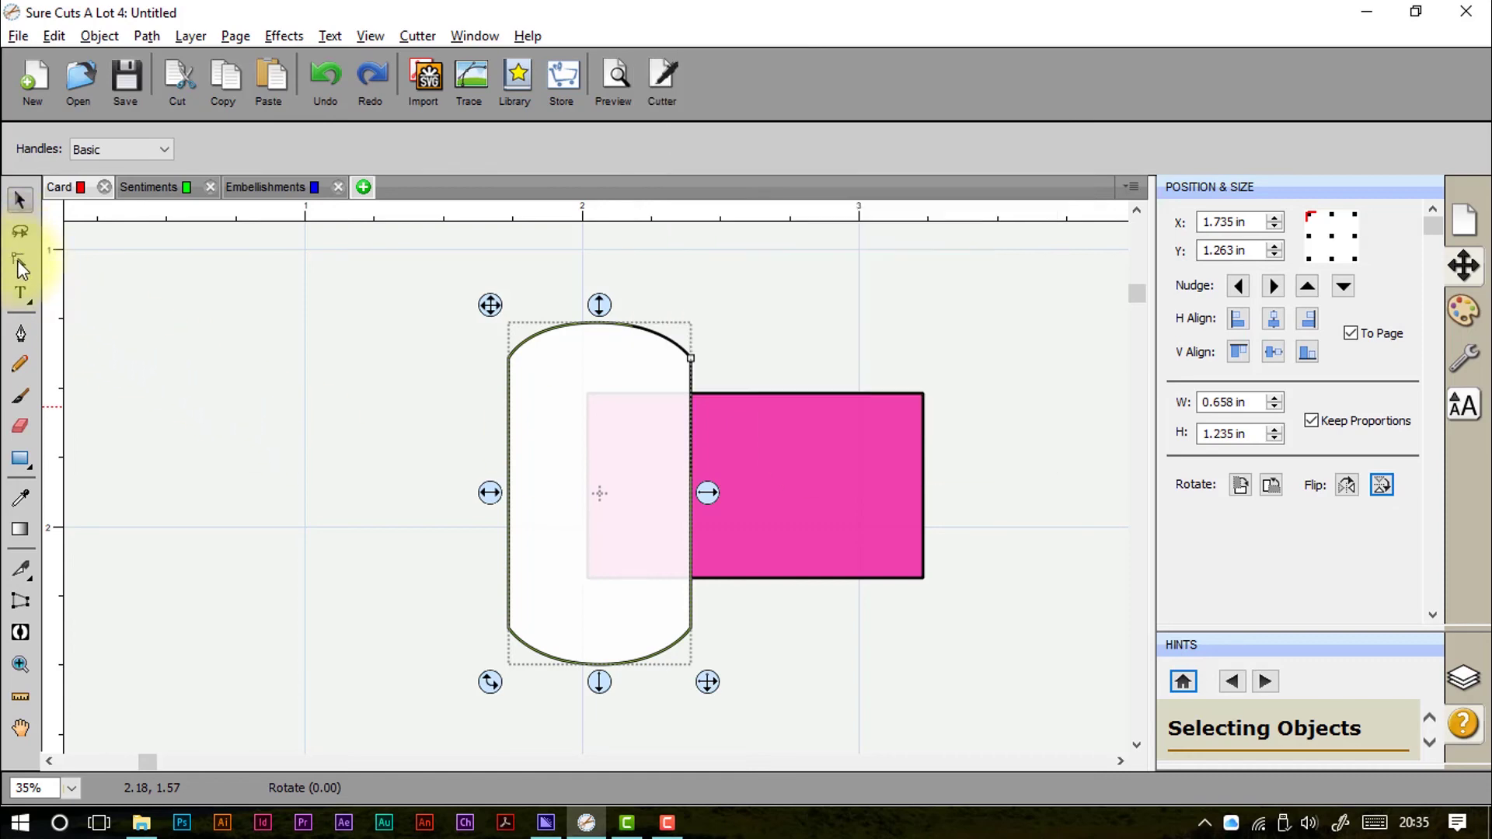
pyautogui.click(594, 321)
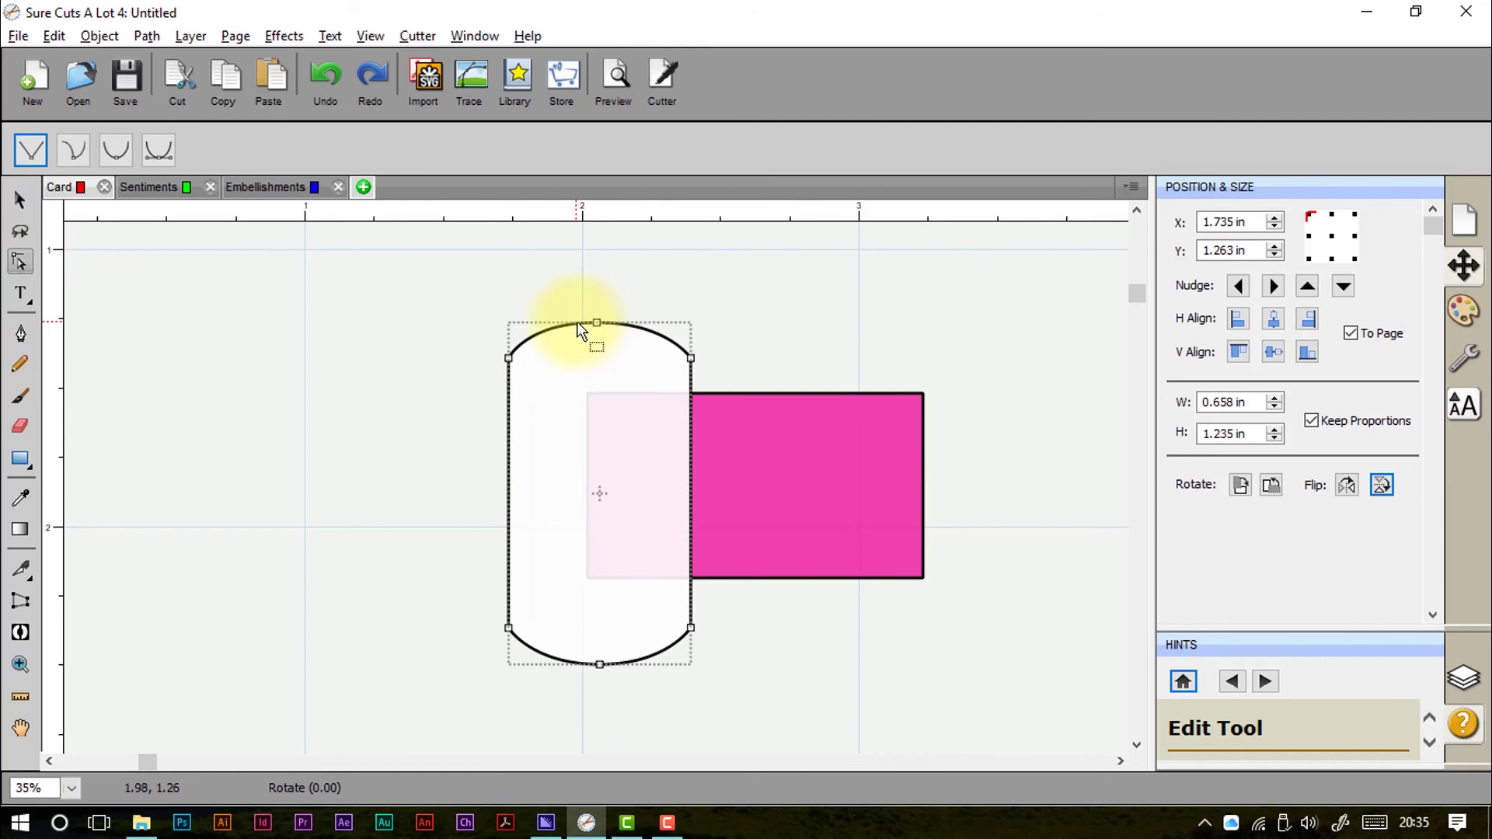
pyautogui.click(585, 322)
pyautogui.rightClick(596, 324)
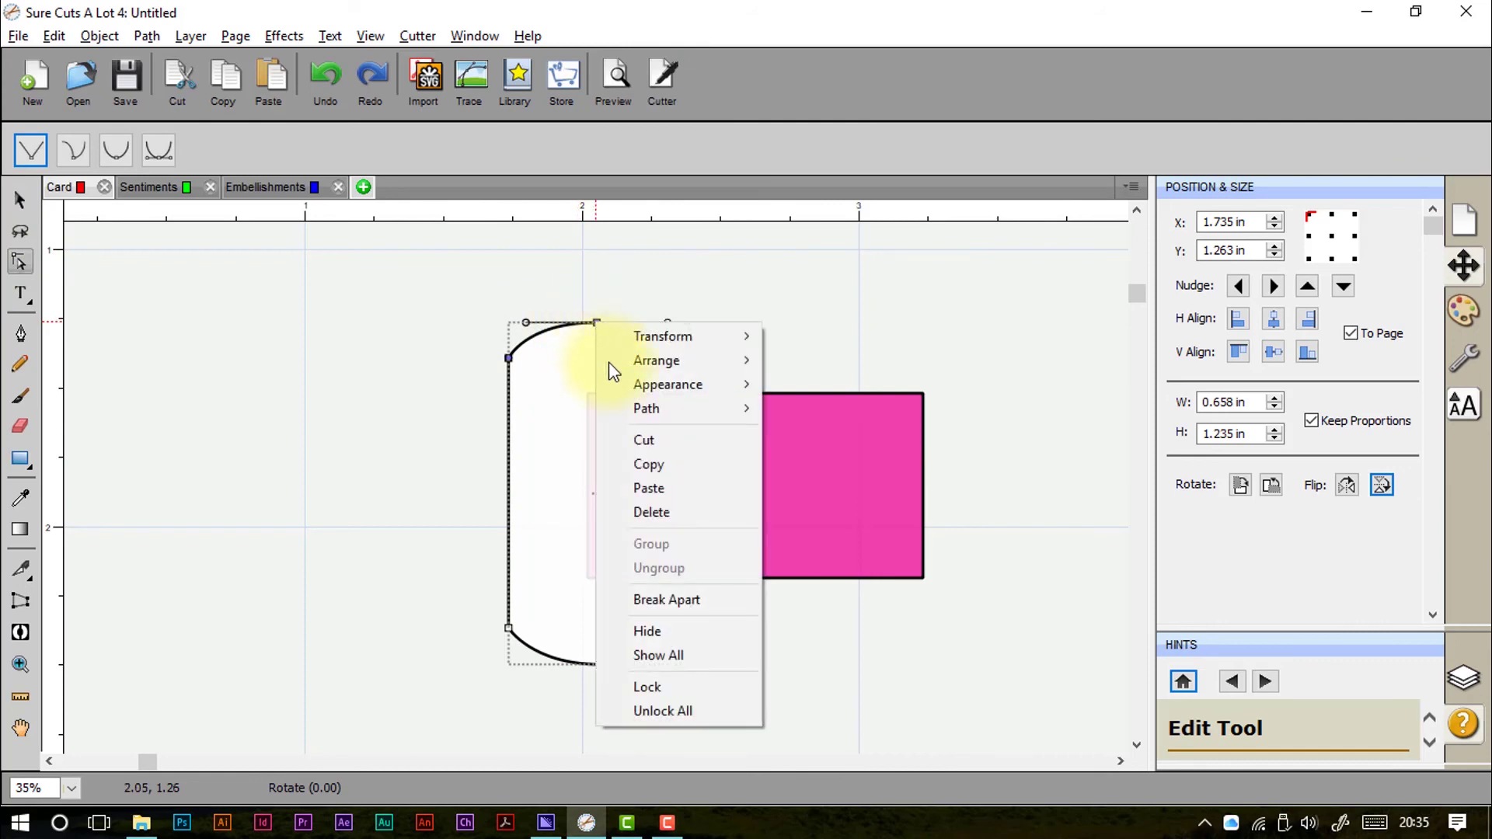
pyautogui.moveTo(620, 402)
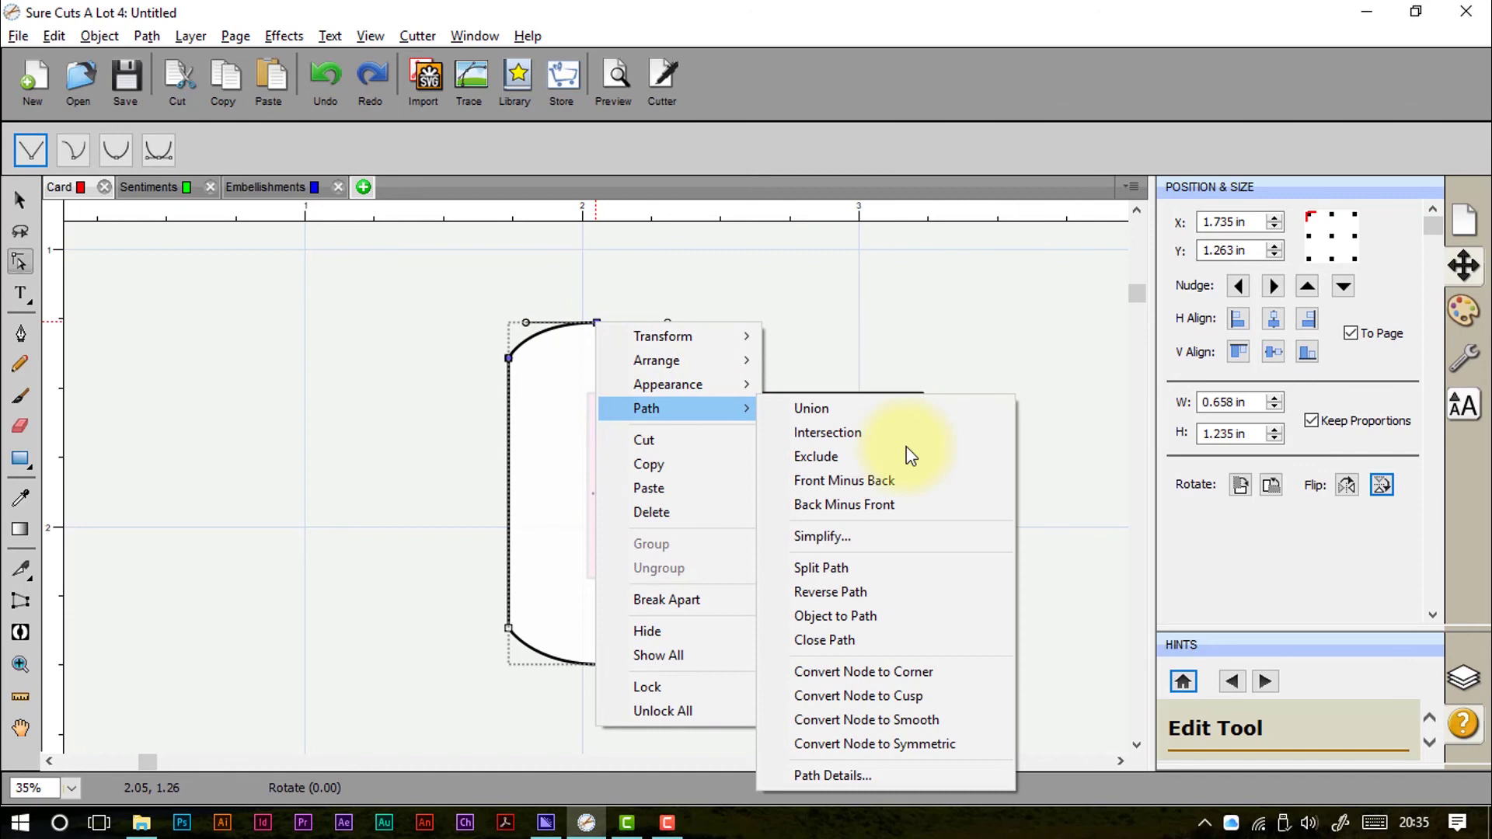
pyautogui.click(921, 673)
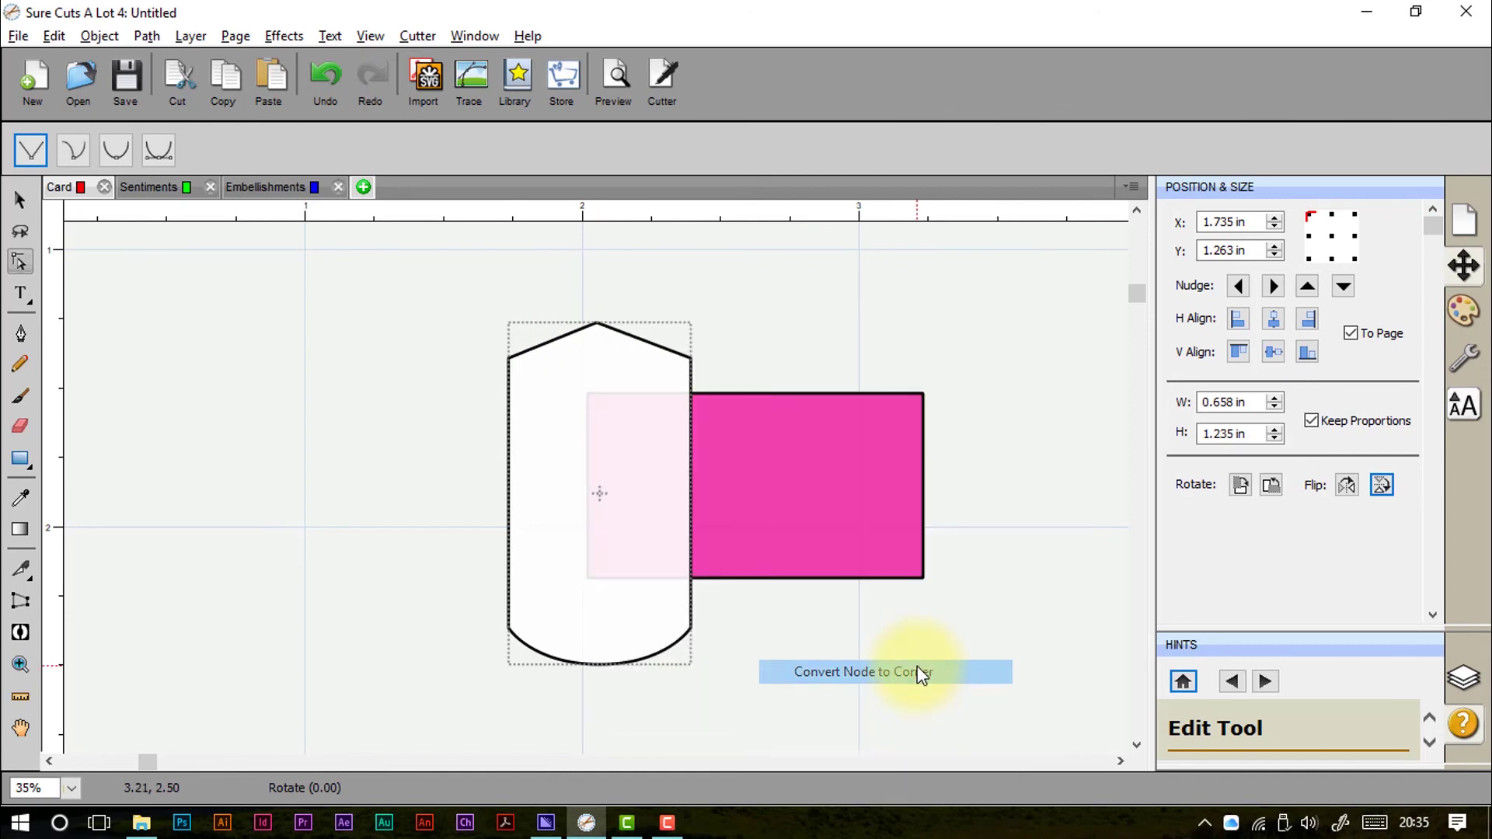
pyautogui.hotkey('ctrl', 'z')
# Step: Hide the white rounded shape, bring it back with undo, and reselect it
pyautogui.rightClick(614, 365)
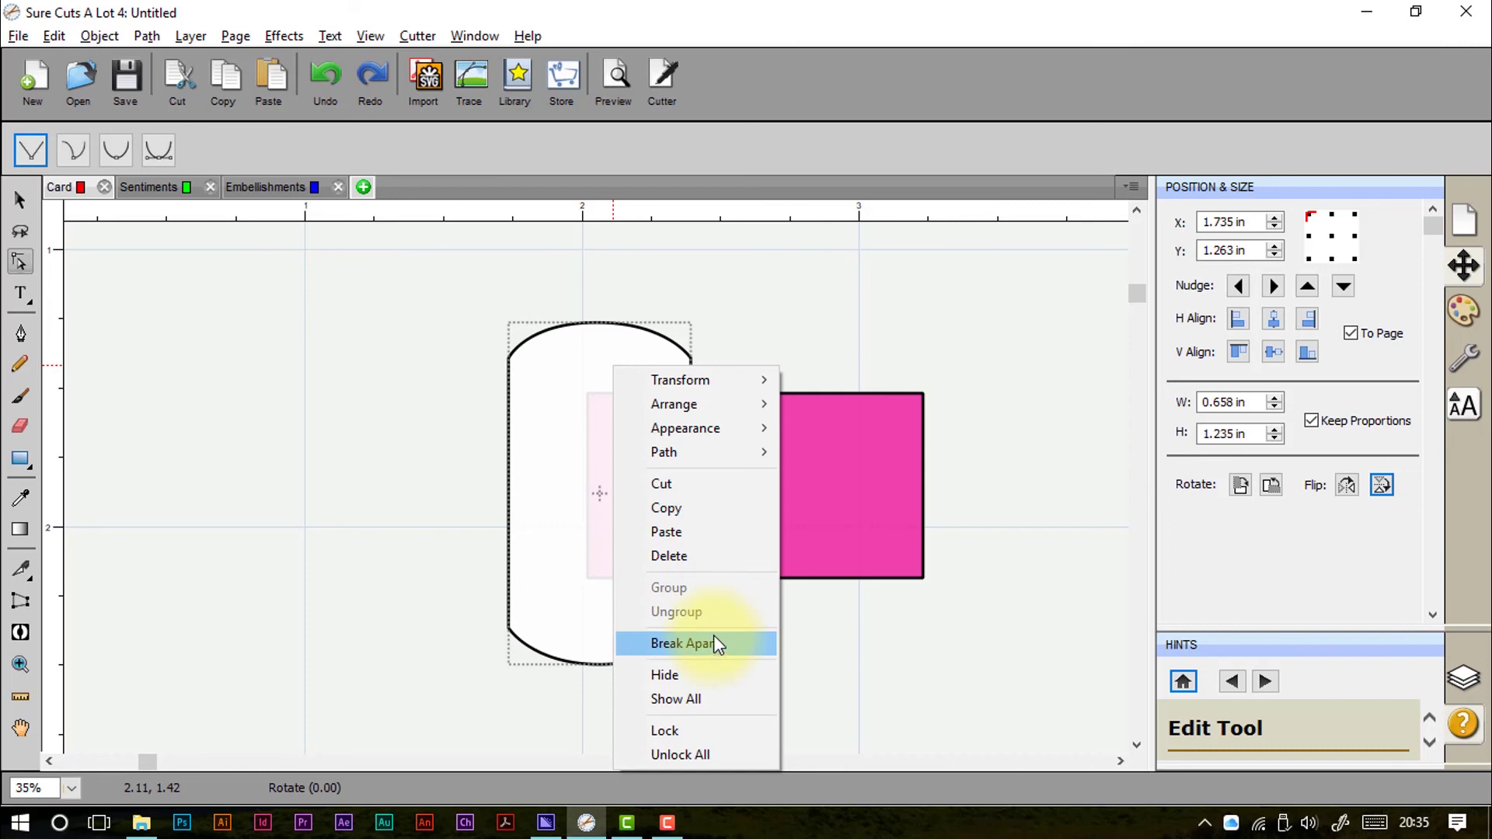
pyautogui.click(718, 680)
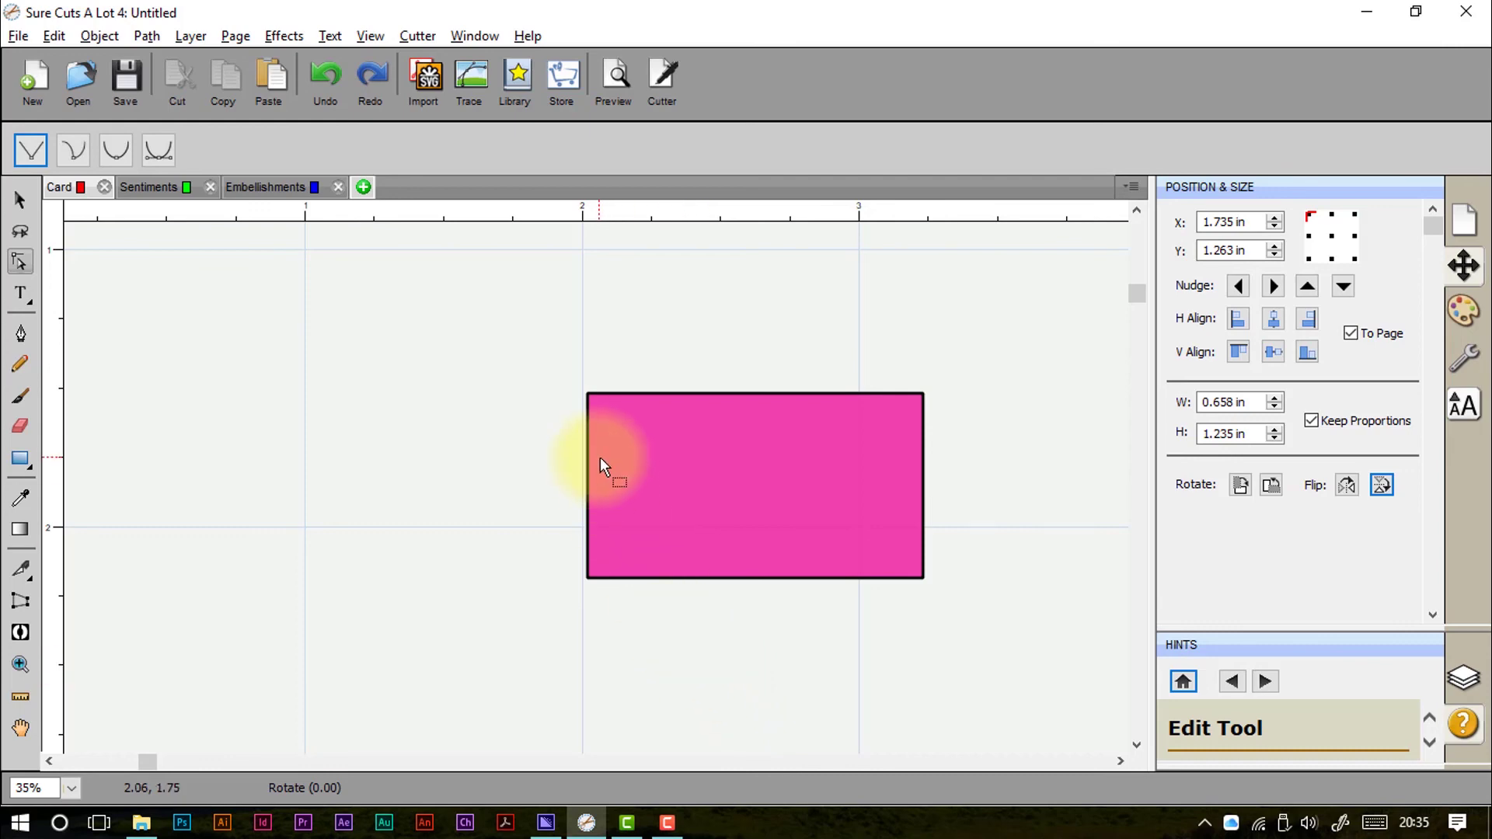
pyautogui.hotkey('ctrl', 'z')
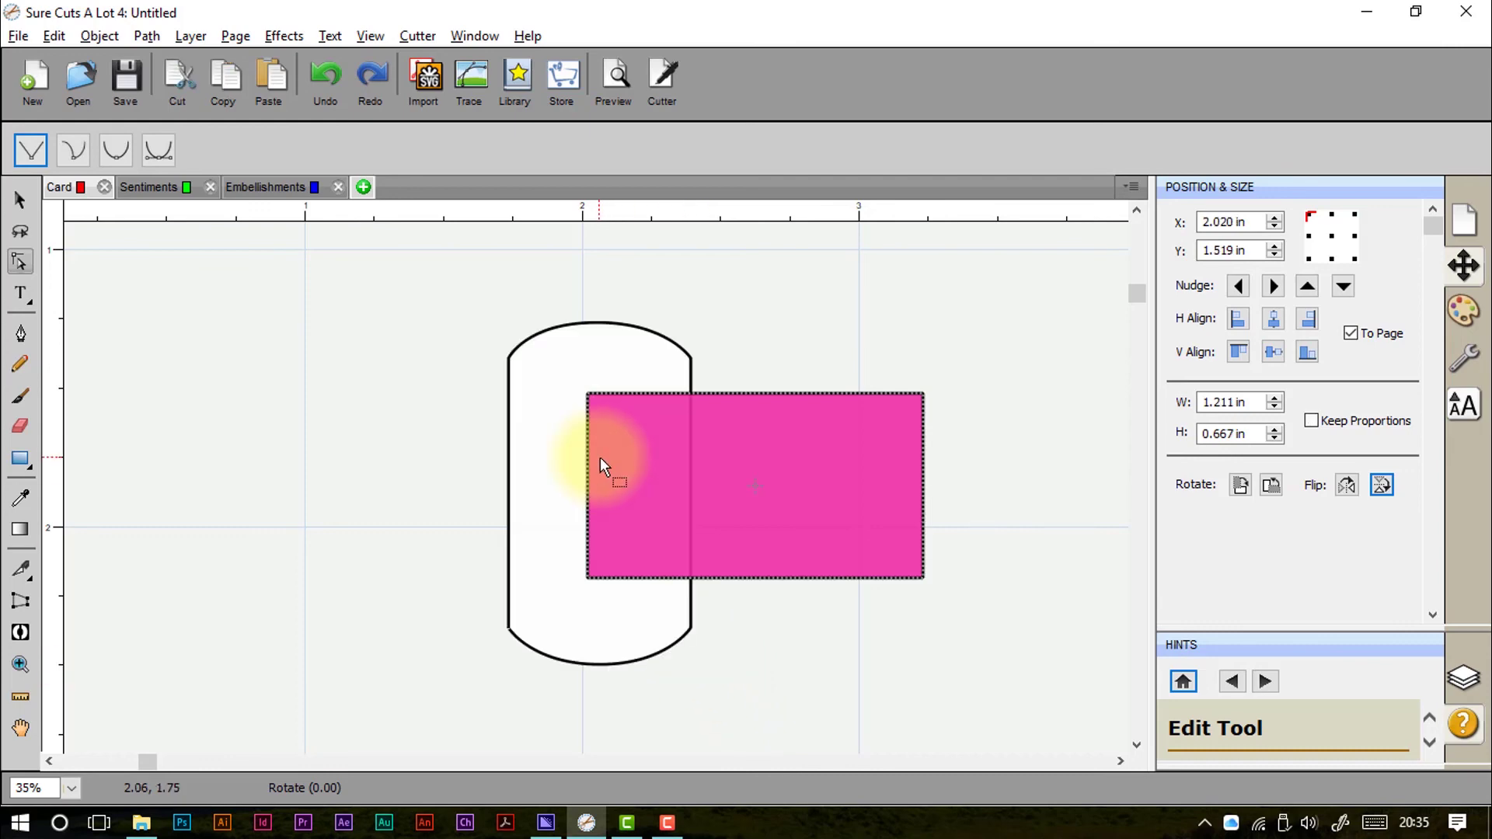
pyautogui.click(563, 348)
pyautogui.rightClick(563, 348)
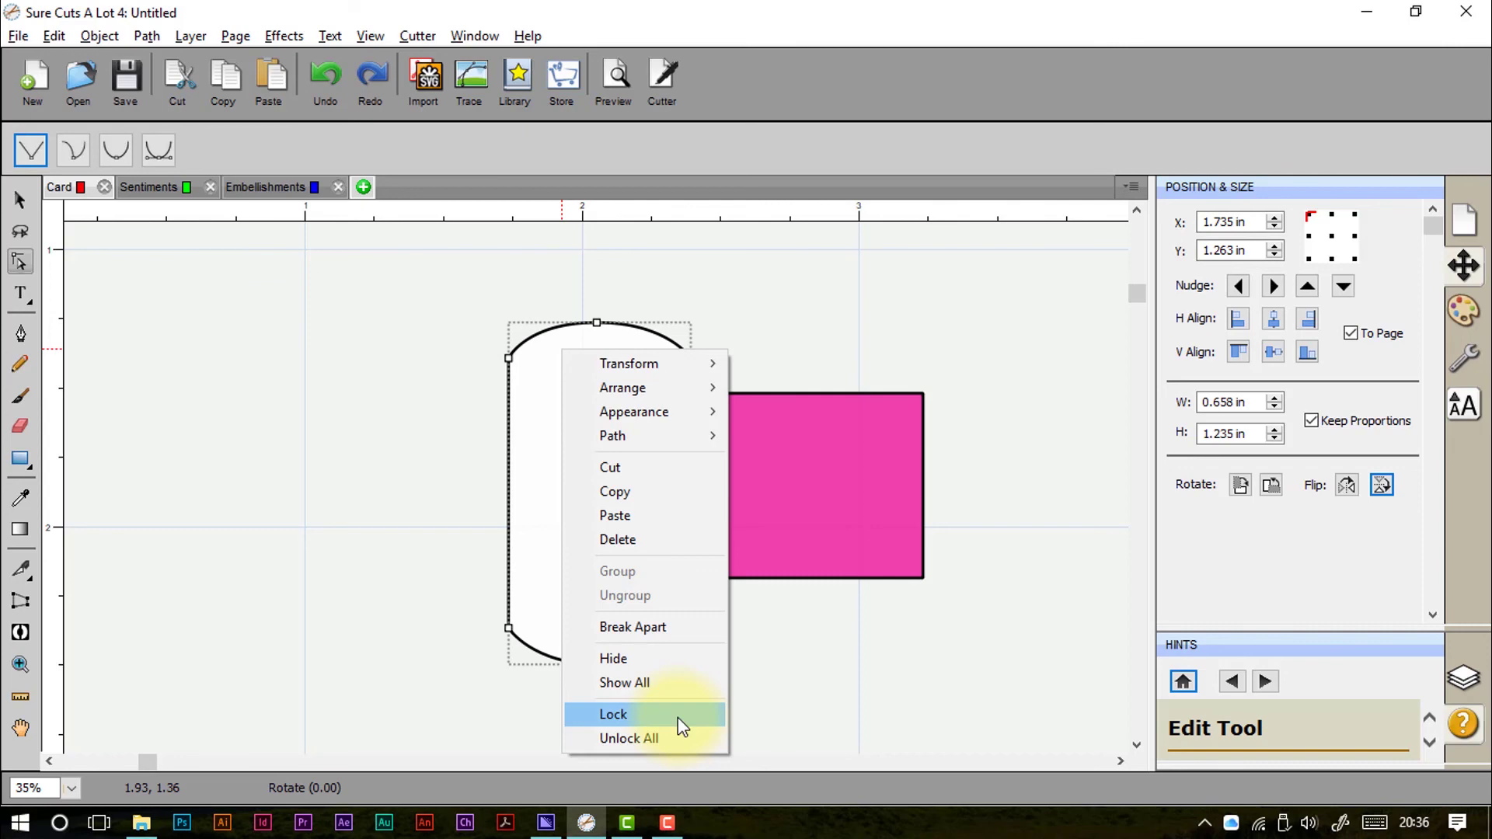
# Step: Lock the white rounded shape in place and return to the Select tool
pyautogui.click(472, 443)
pyautogui.click(20, 200)
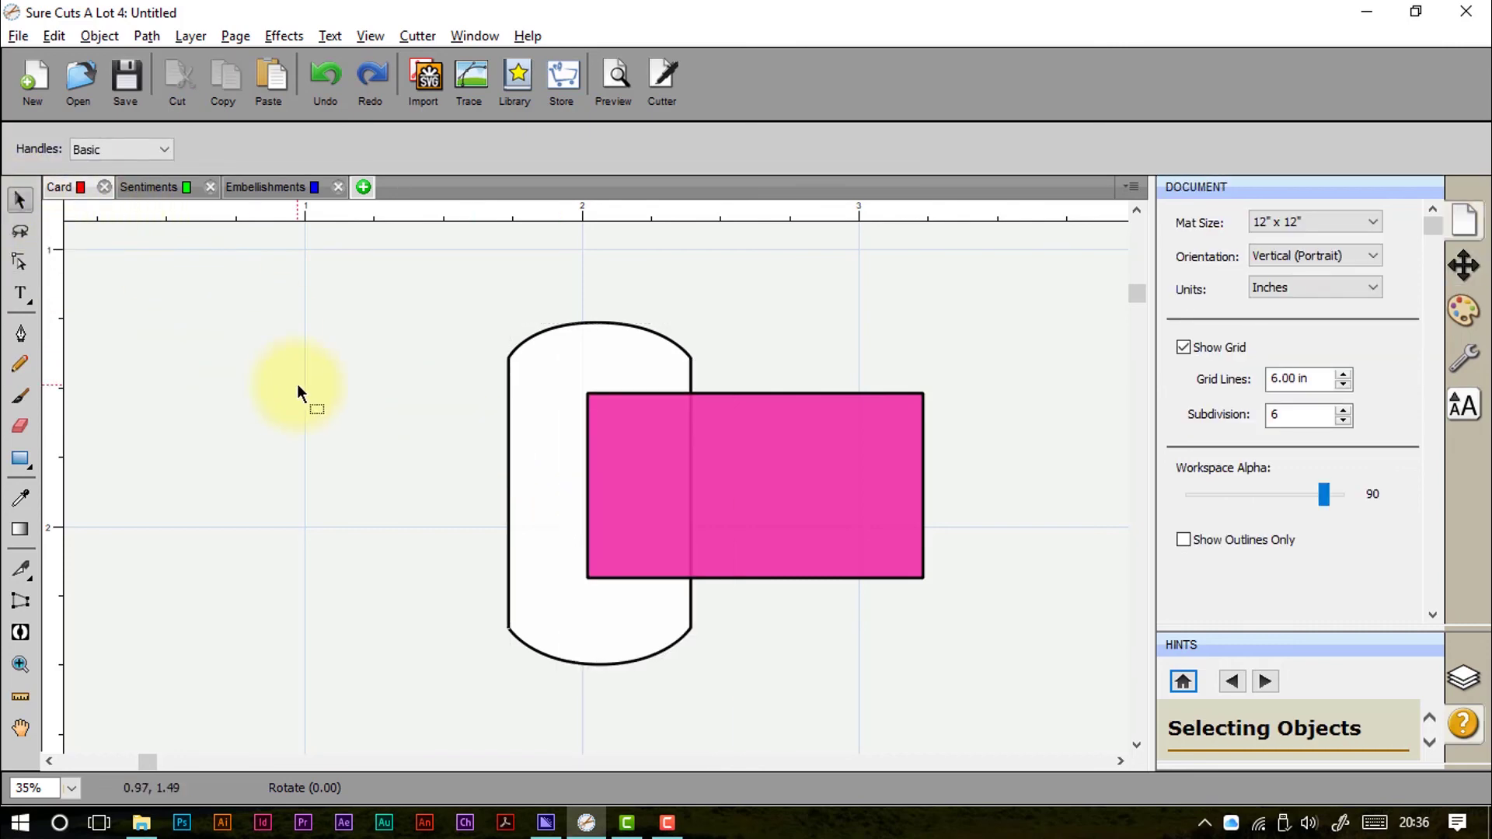